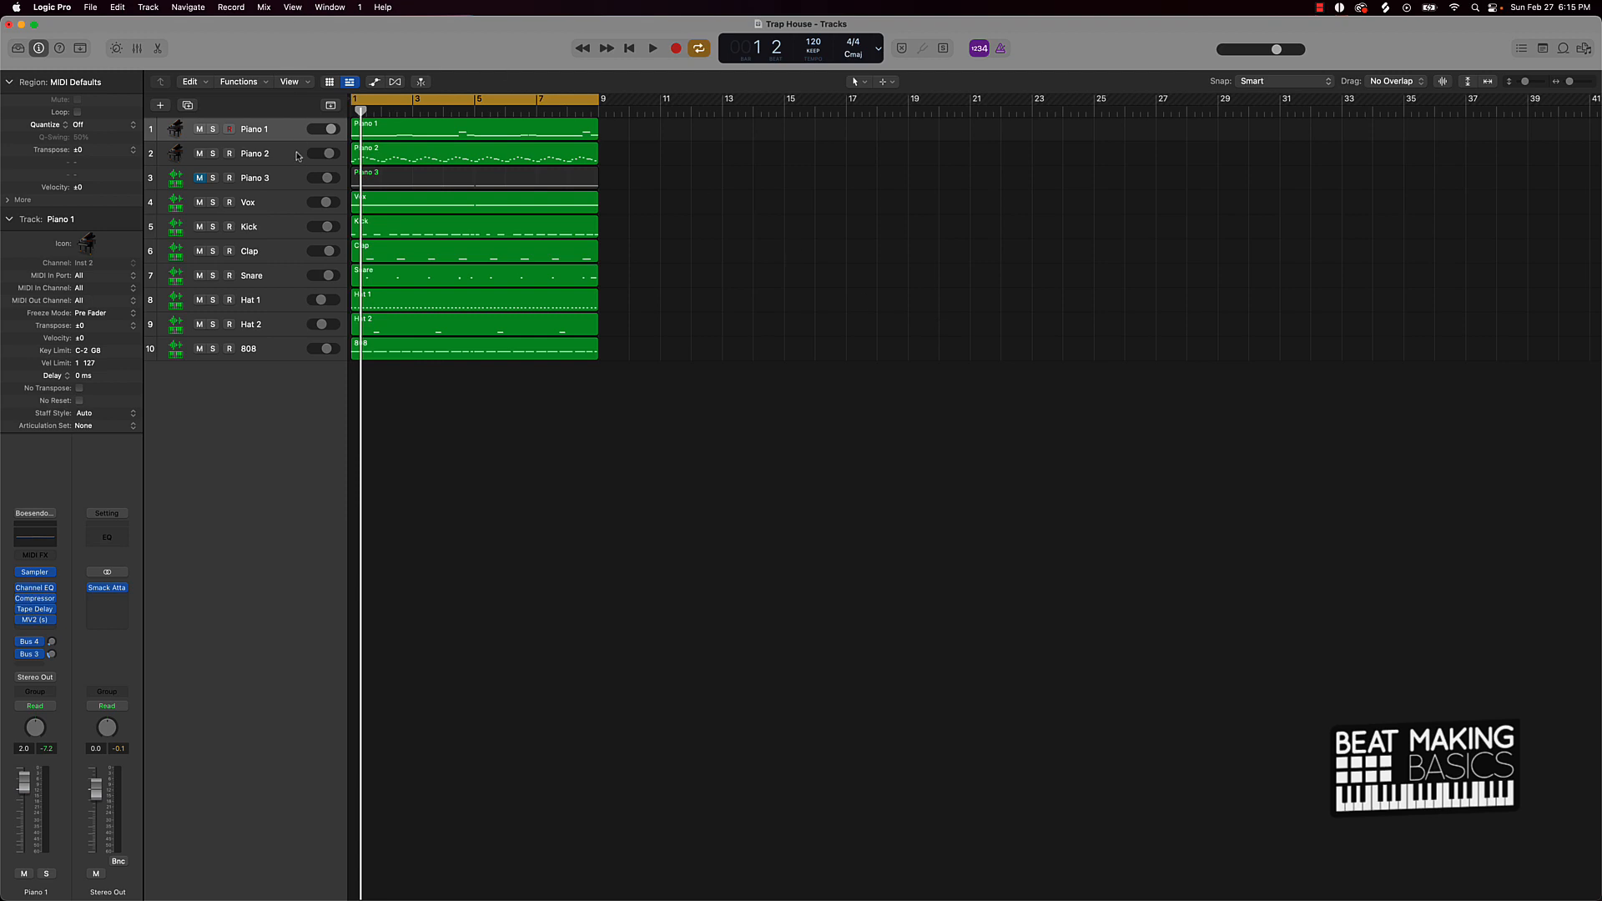
Step: Play the loop with the Vox track muted and unmute Vox during playback to compare
left_click(200, 202)
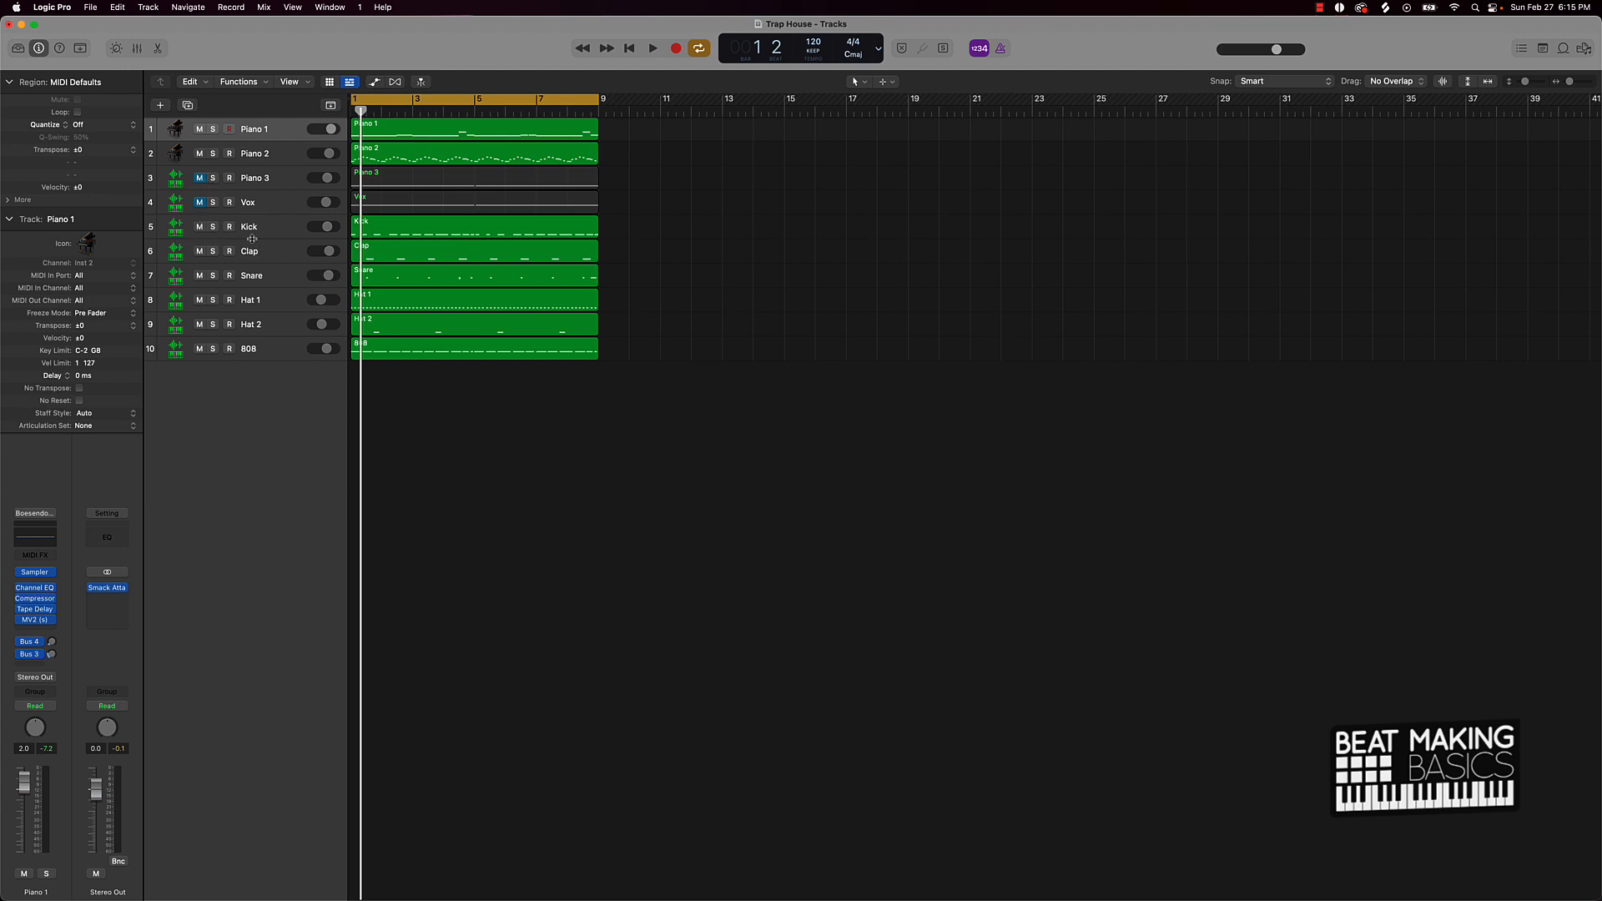
key("space")
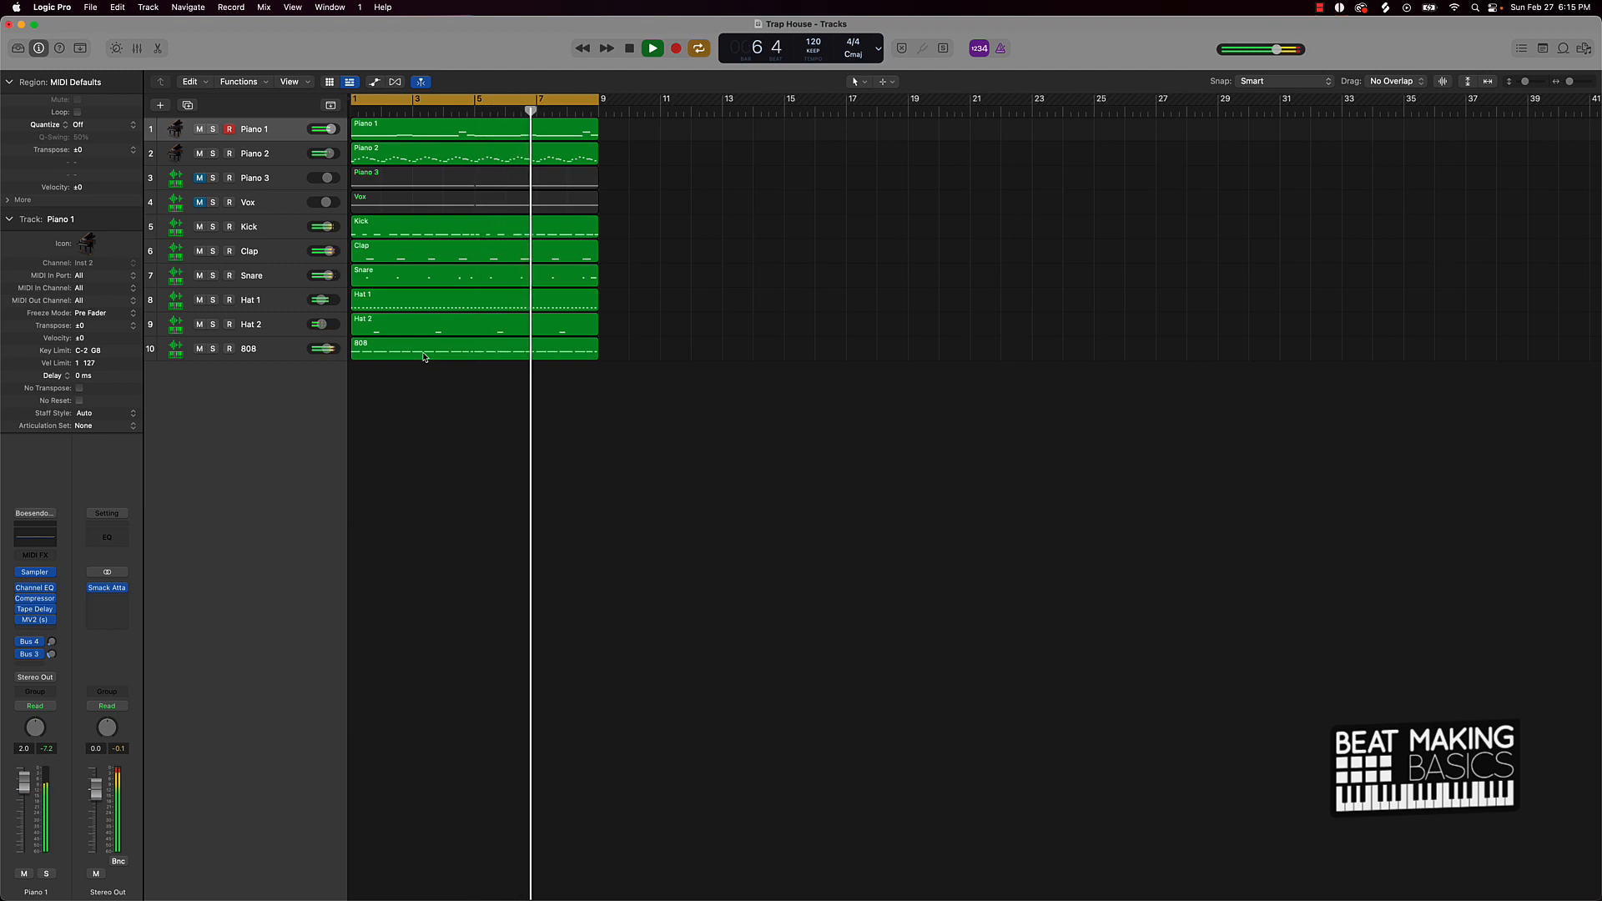
left_click(199, 203)
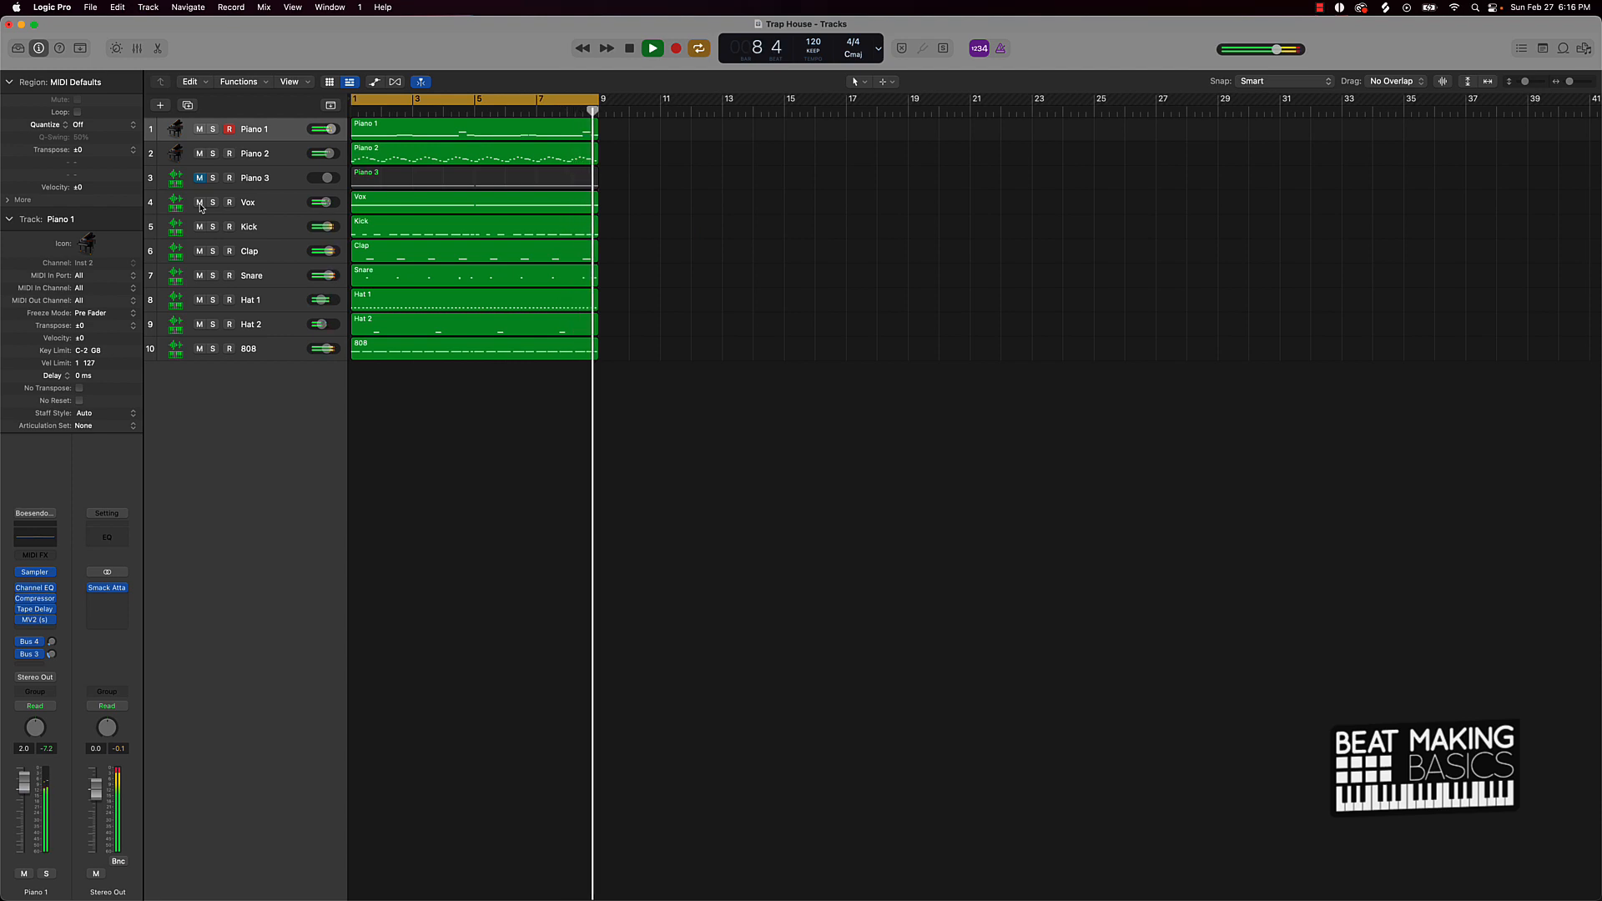
key("space")
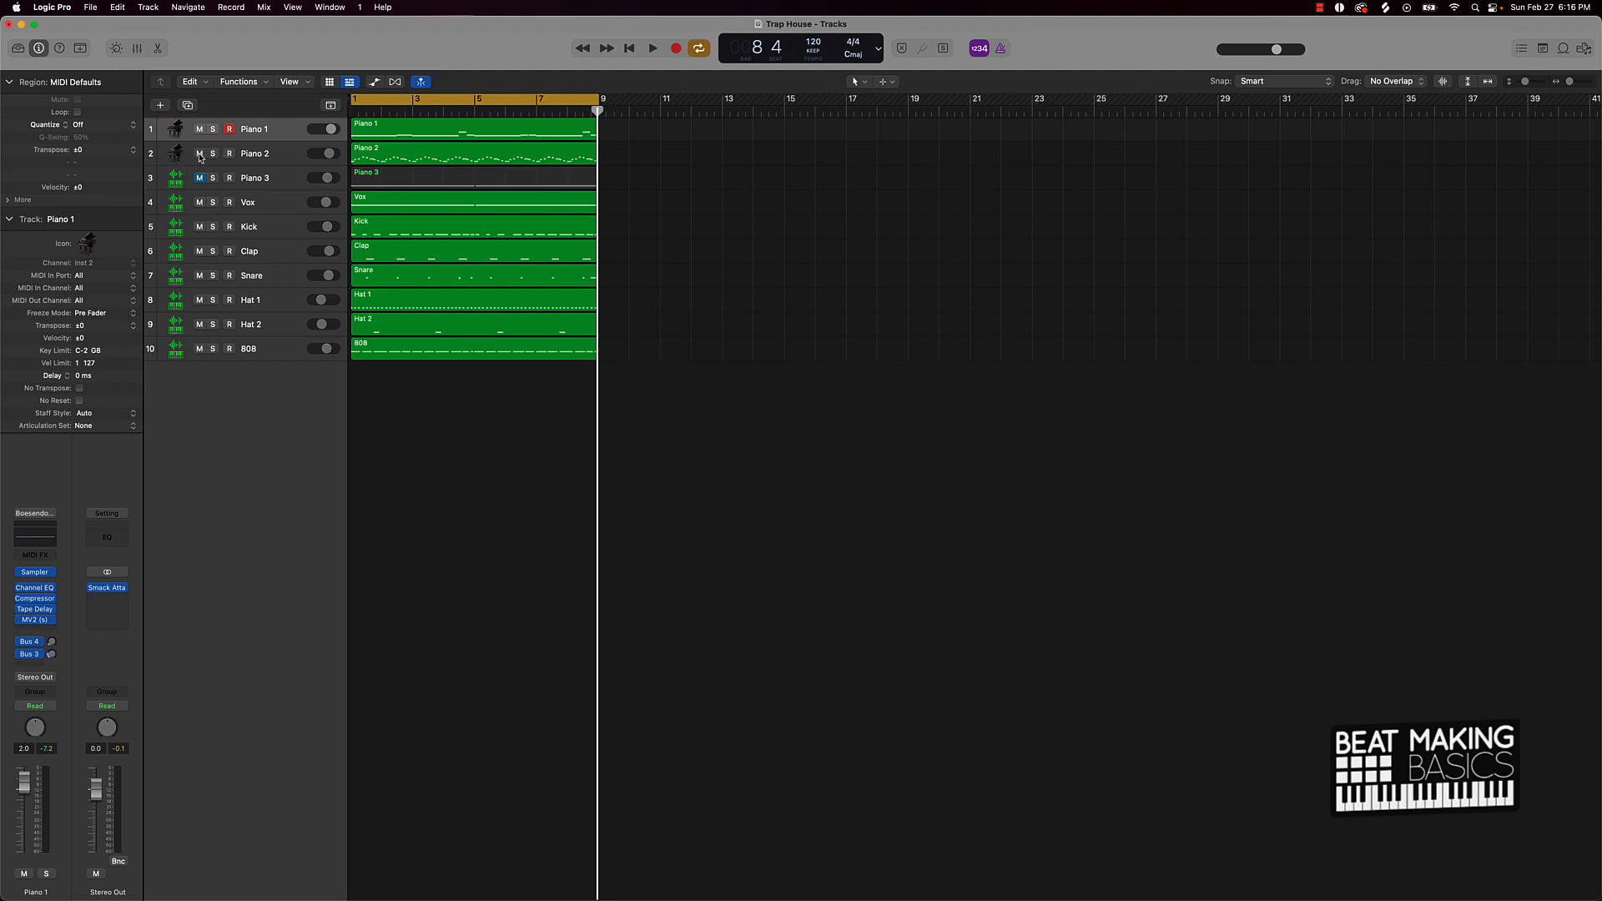
Step: Mute every track from Piano 2 down to 808 and audition Piano 1 alone
left_click_drag(200, 157, 224, 354)
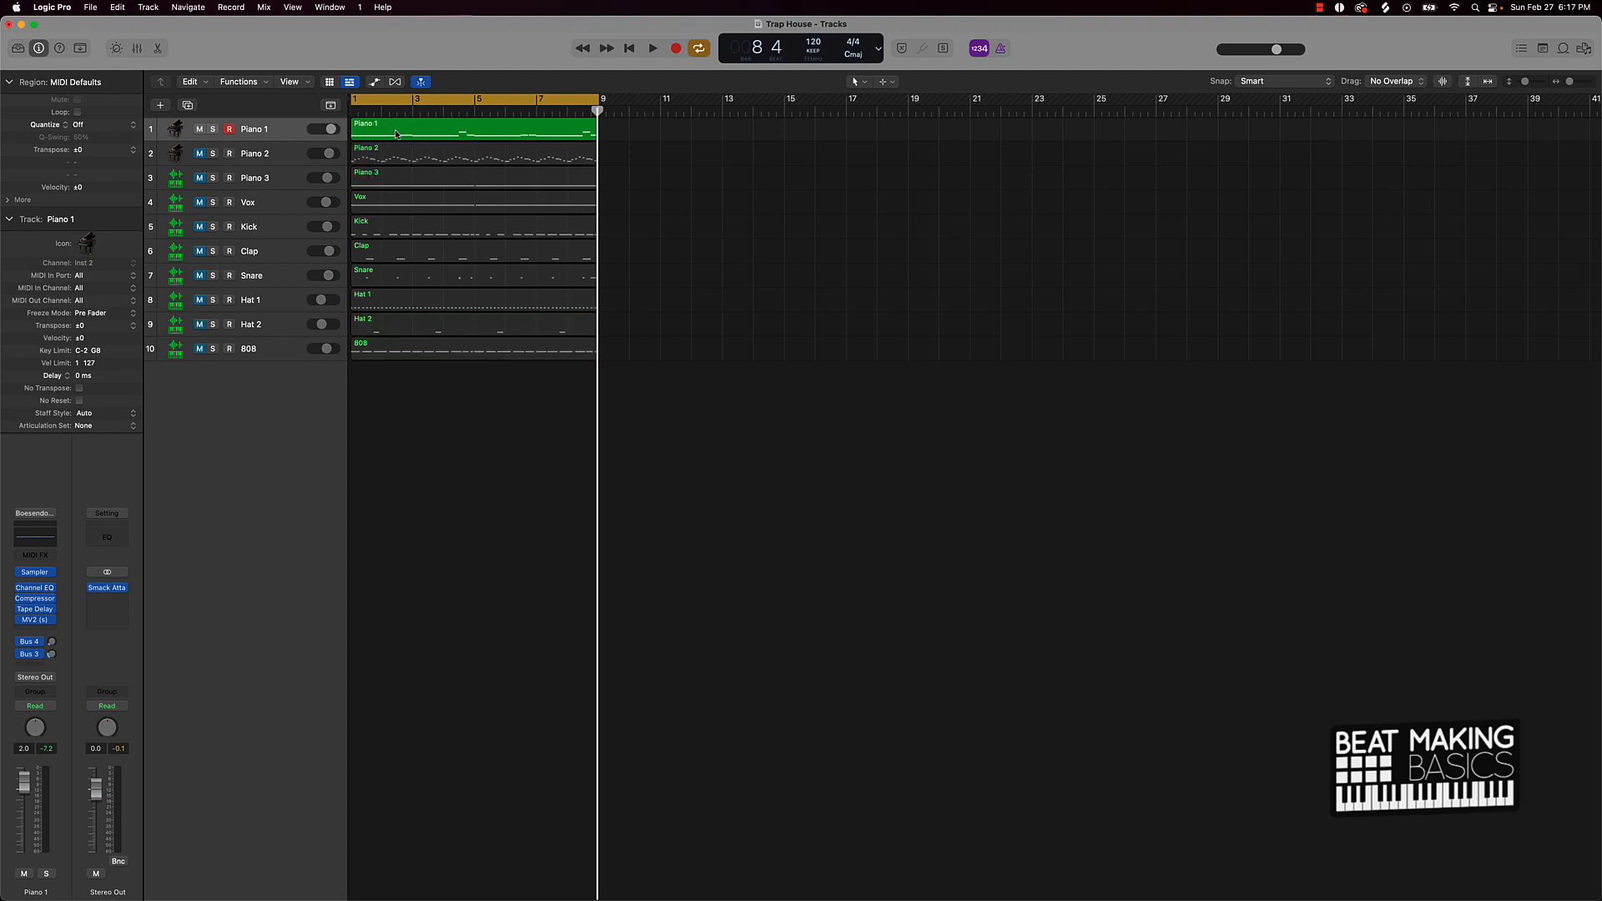
key("space")
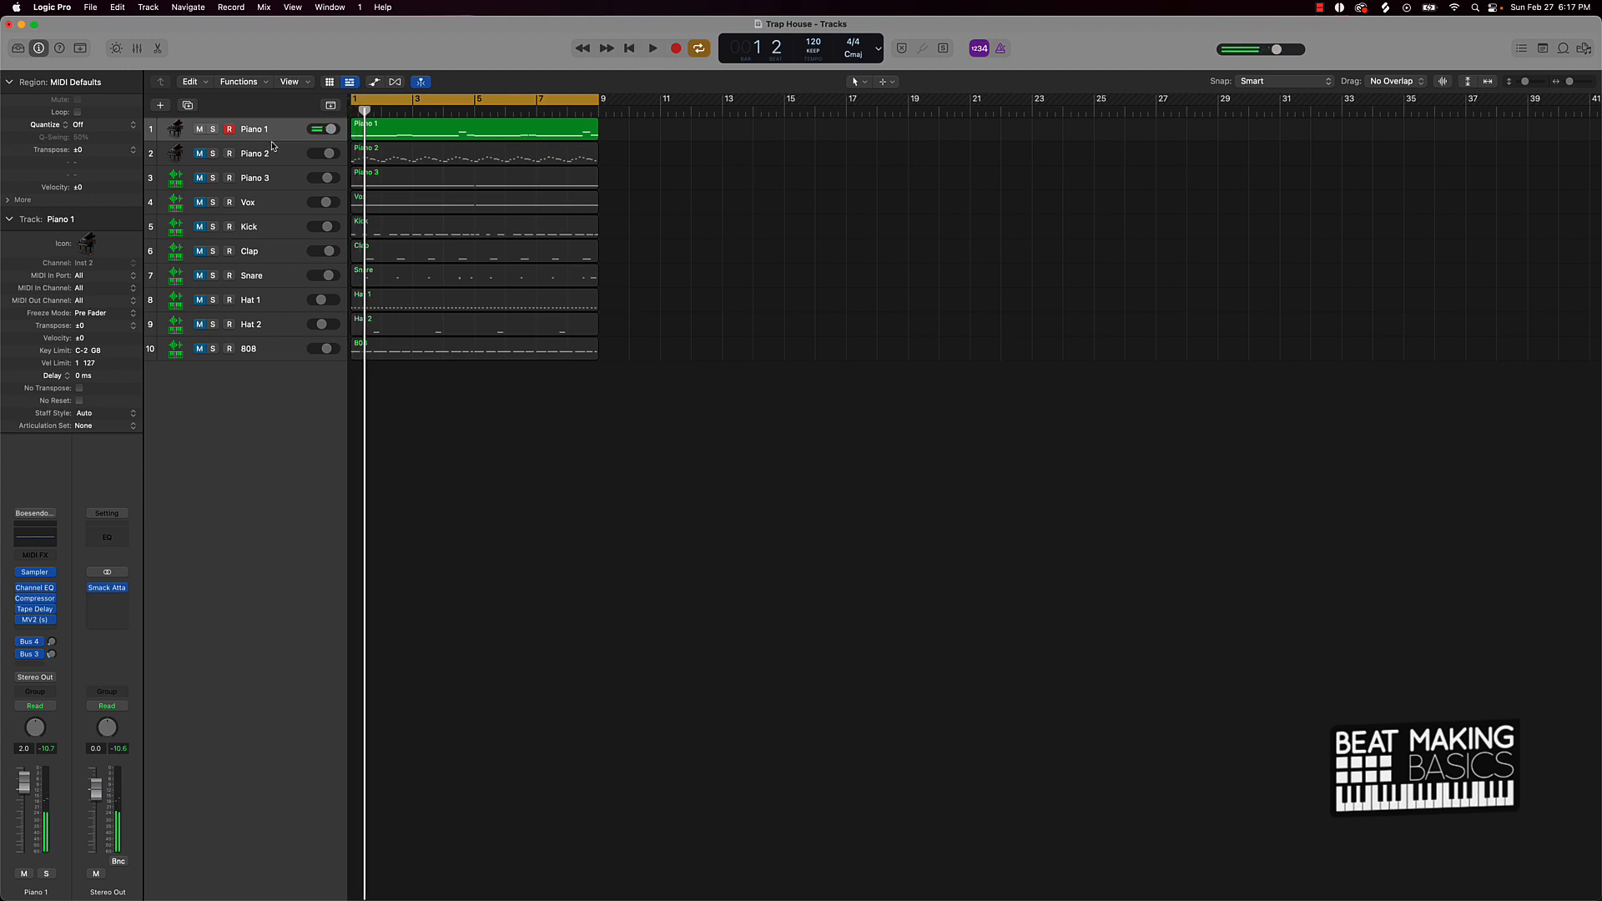
key("space")
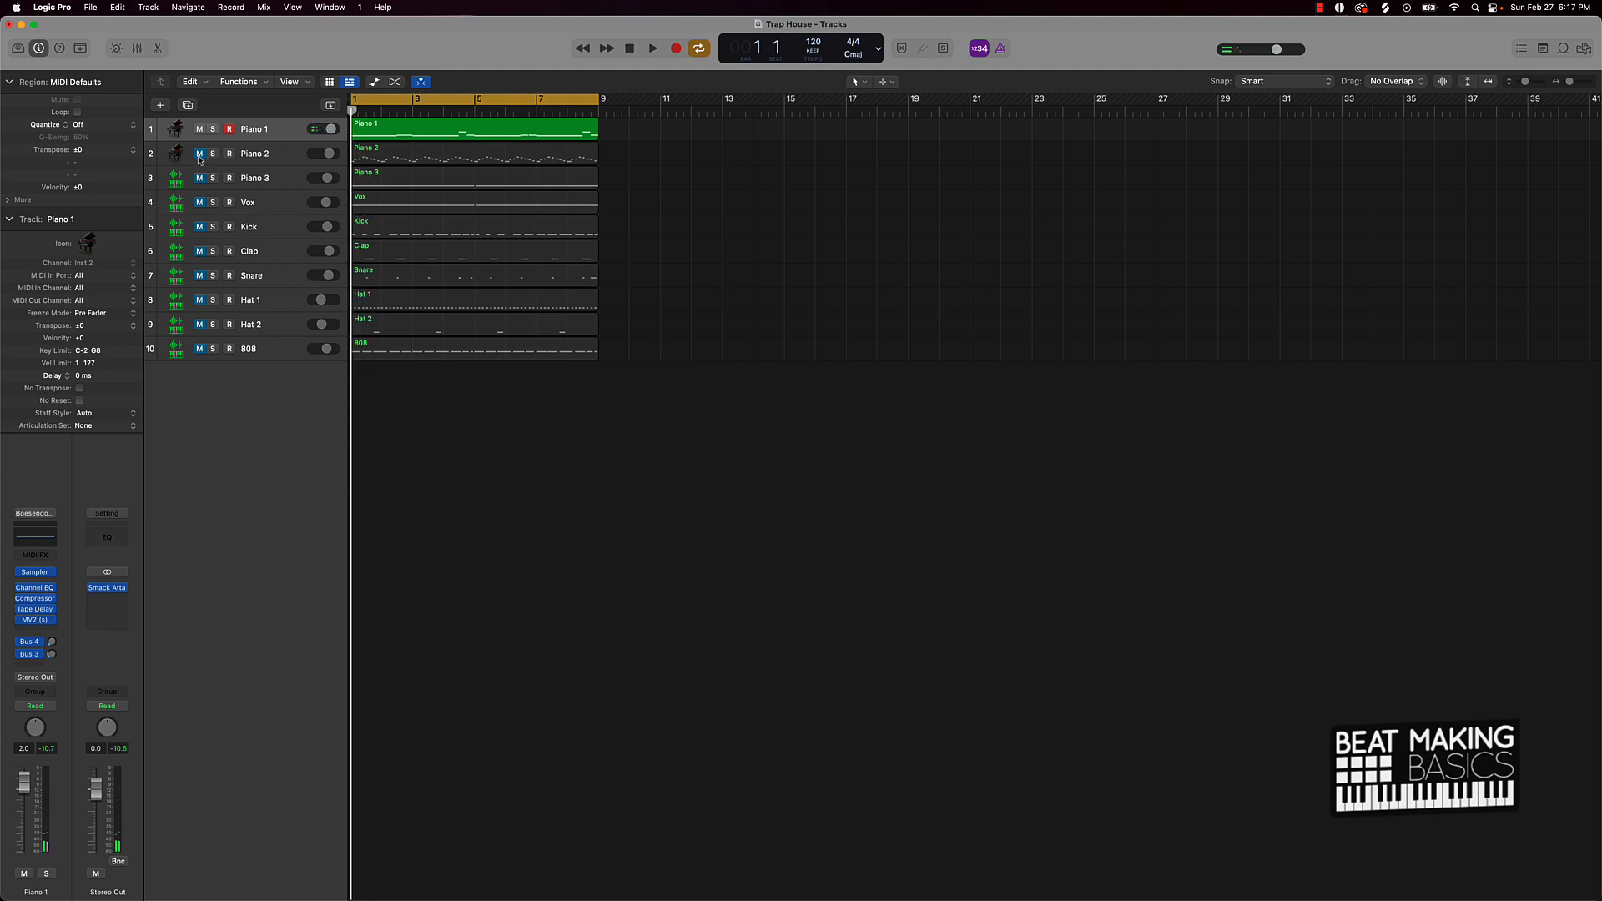
Step: Unmute the Piano 2 and 808 tracks and audition them together with Piano 1
left_click(200, 153)
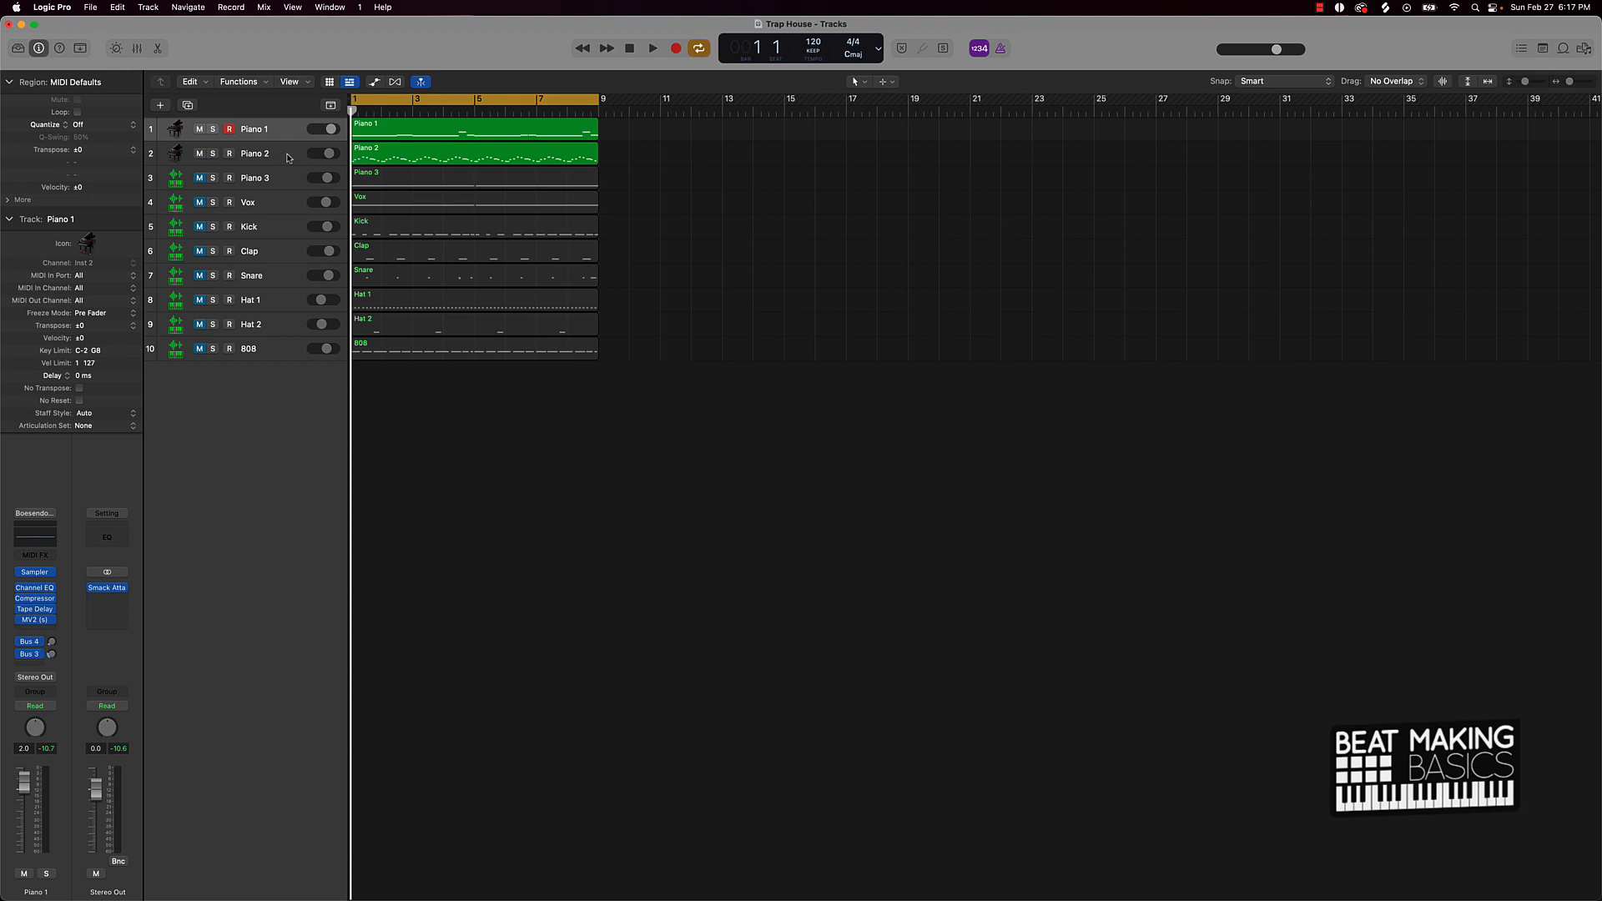
key("space")
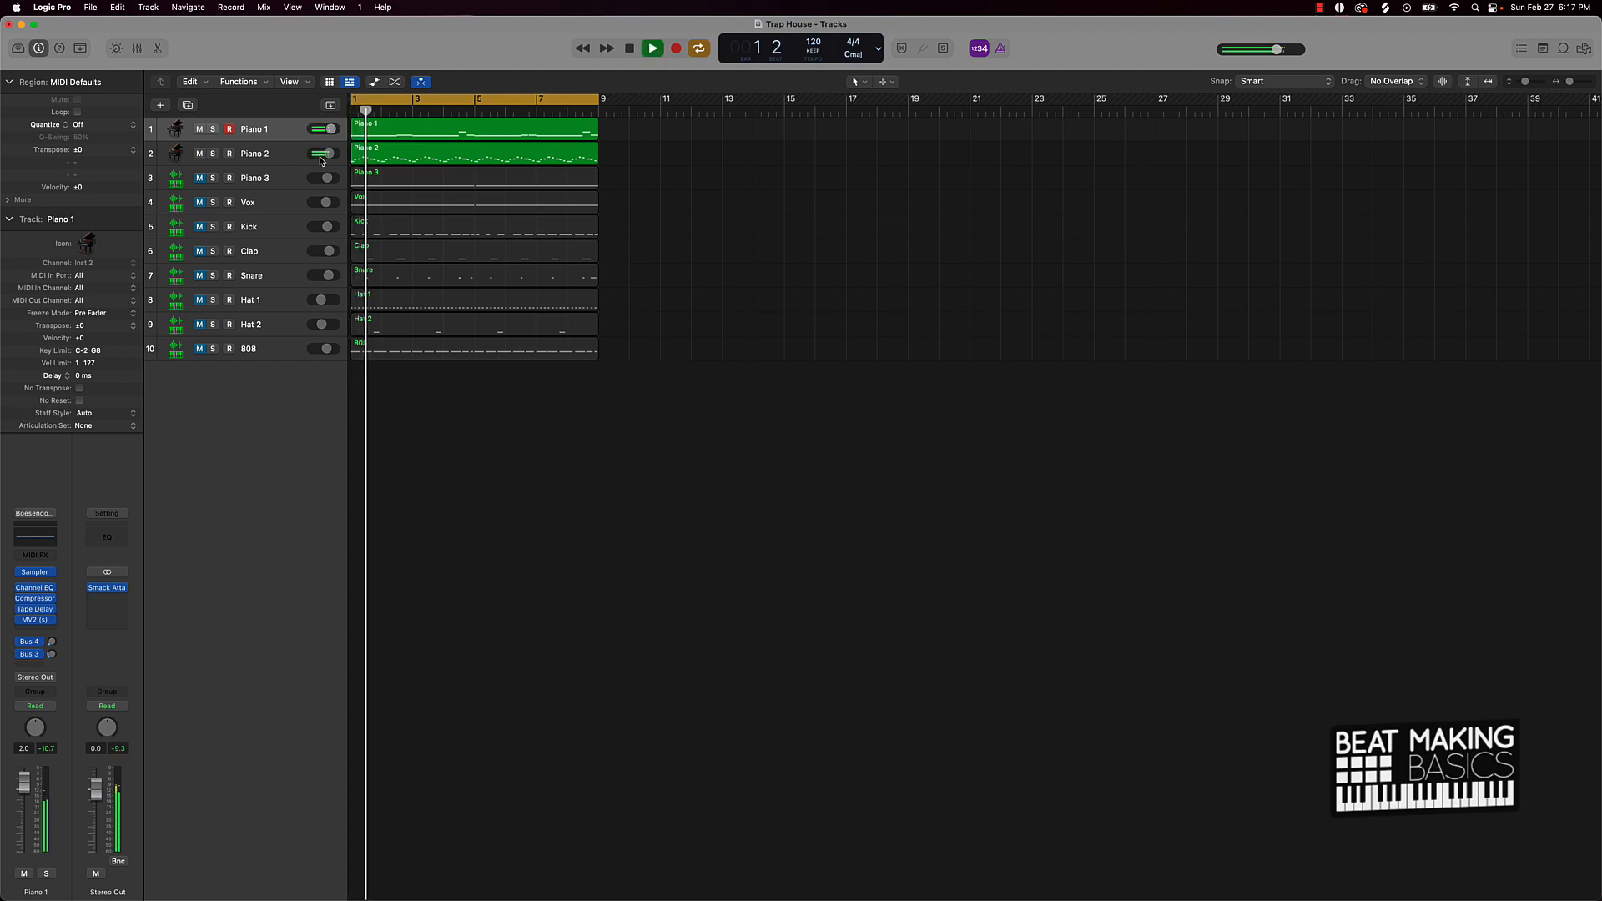
key("space")
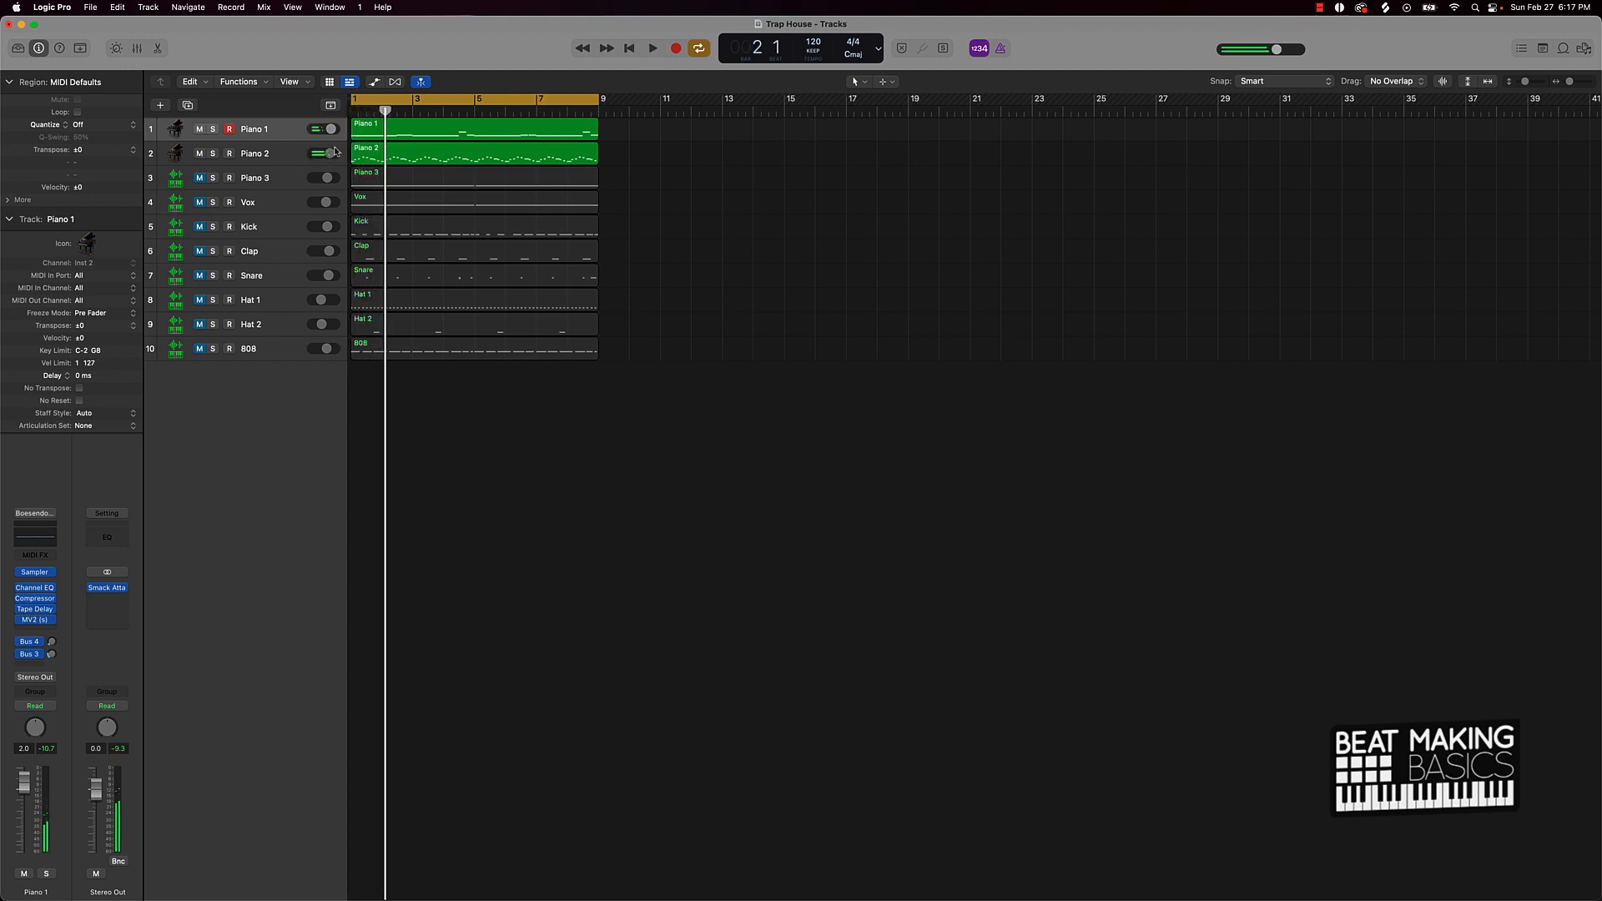
key("Return")
key("space")
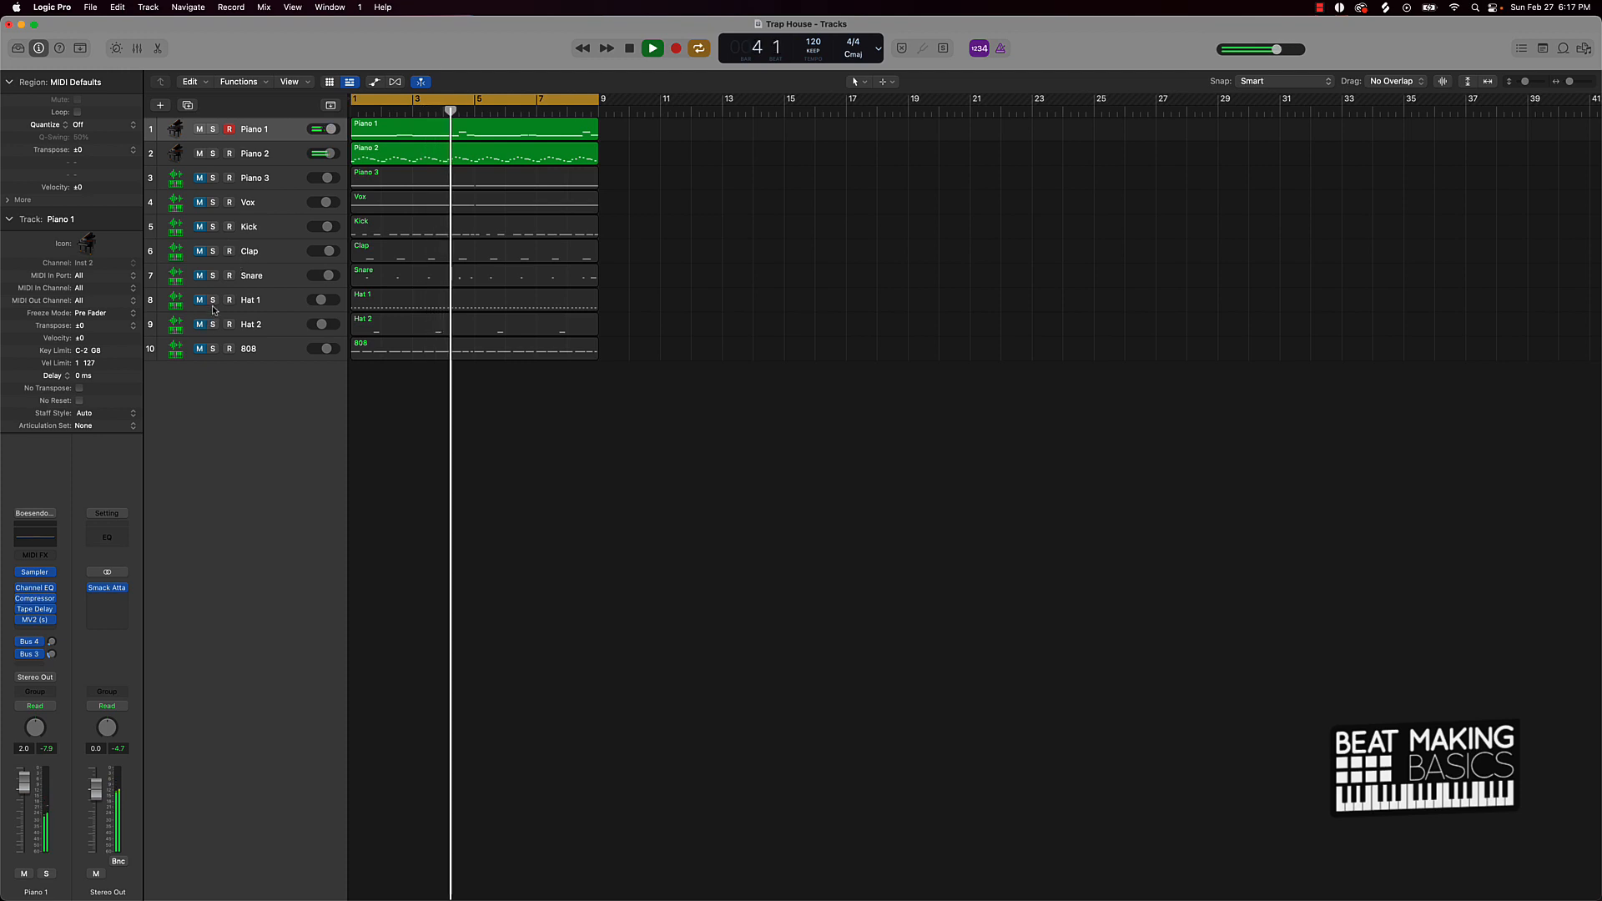
left_click(199, 348)
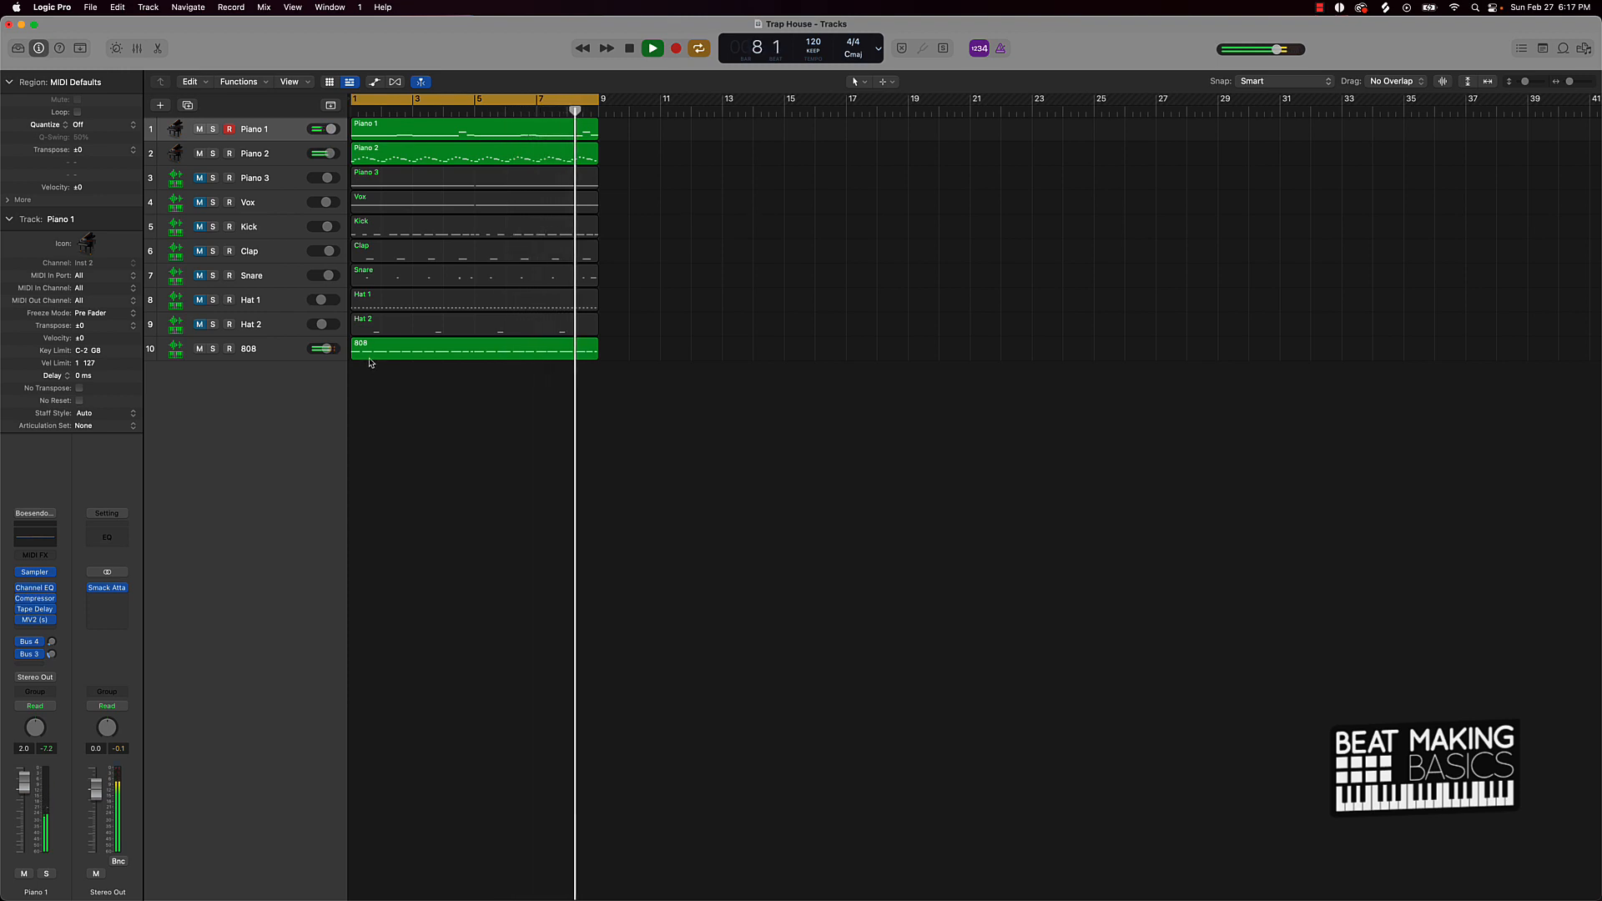
key("space")
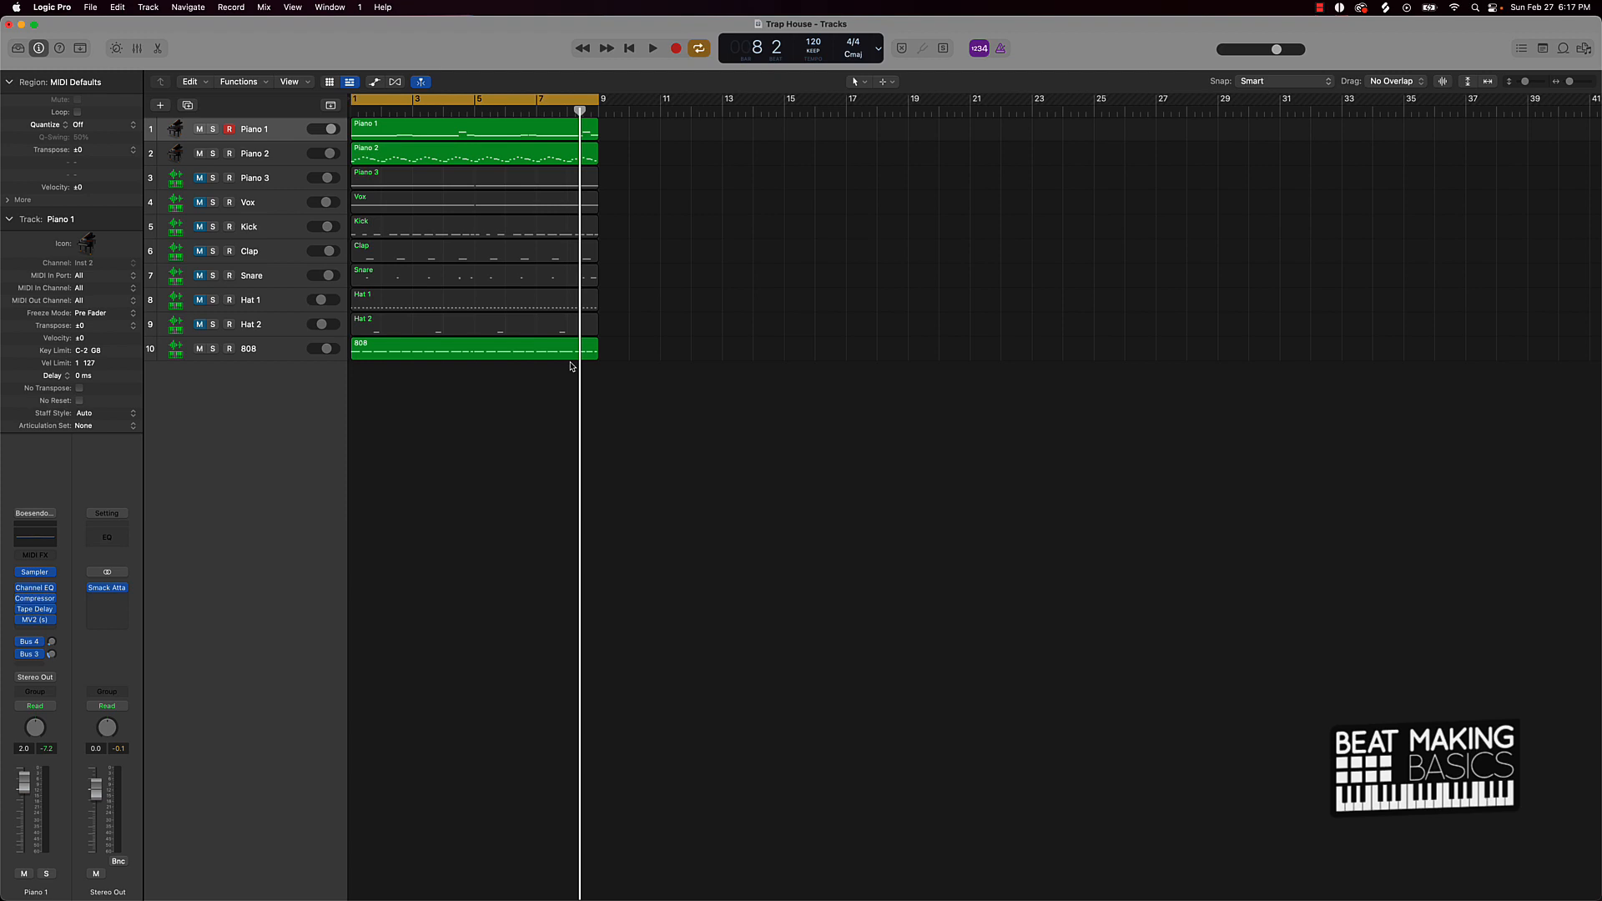
Step: Copy the regions of all ten tracks so that the duplicates start at bar 9
key("super+a")
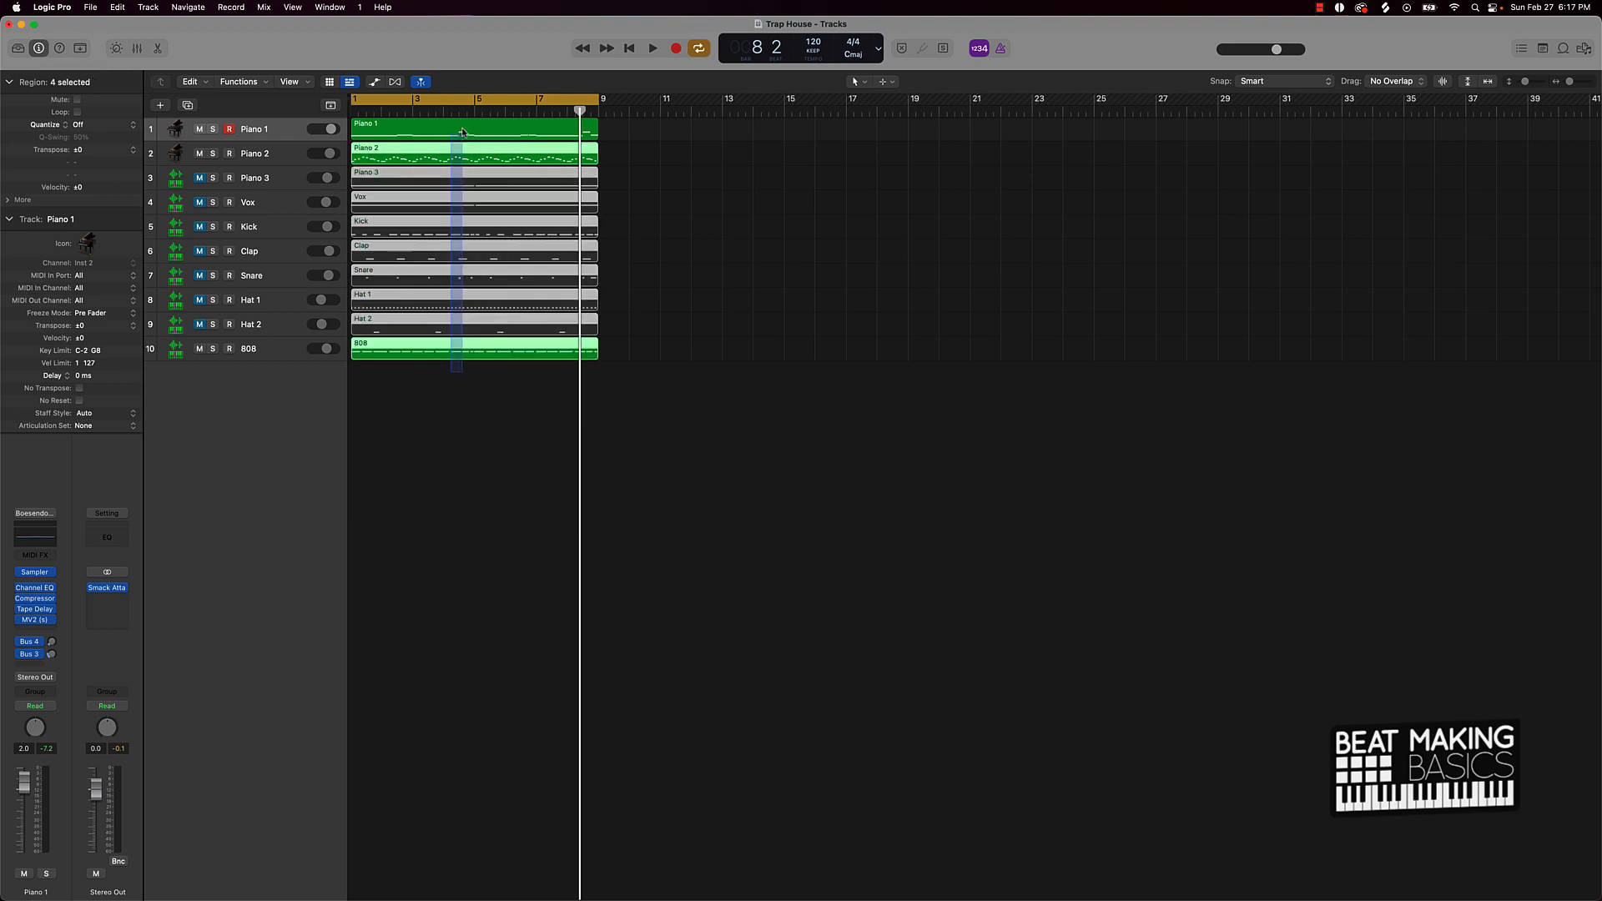
left_click_drag(412, 131, 650, 135)
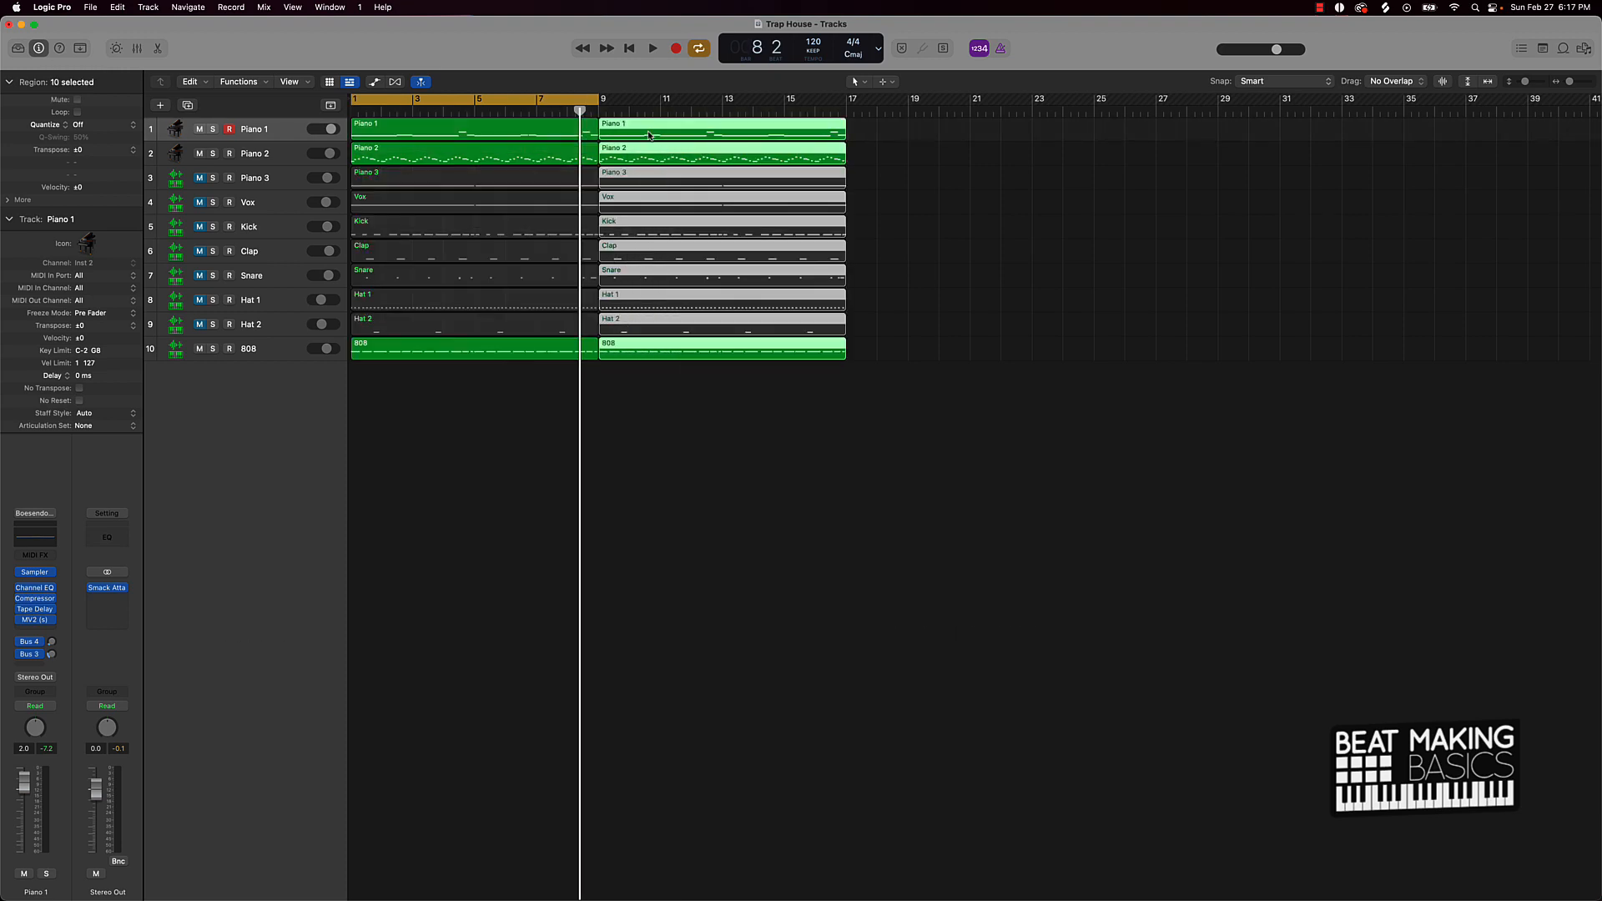
left_click(405, 404)
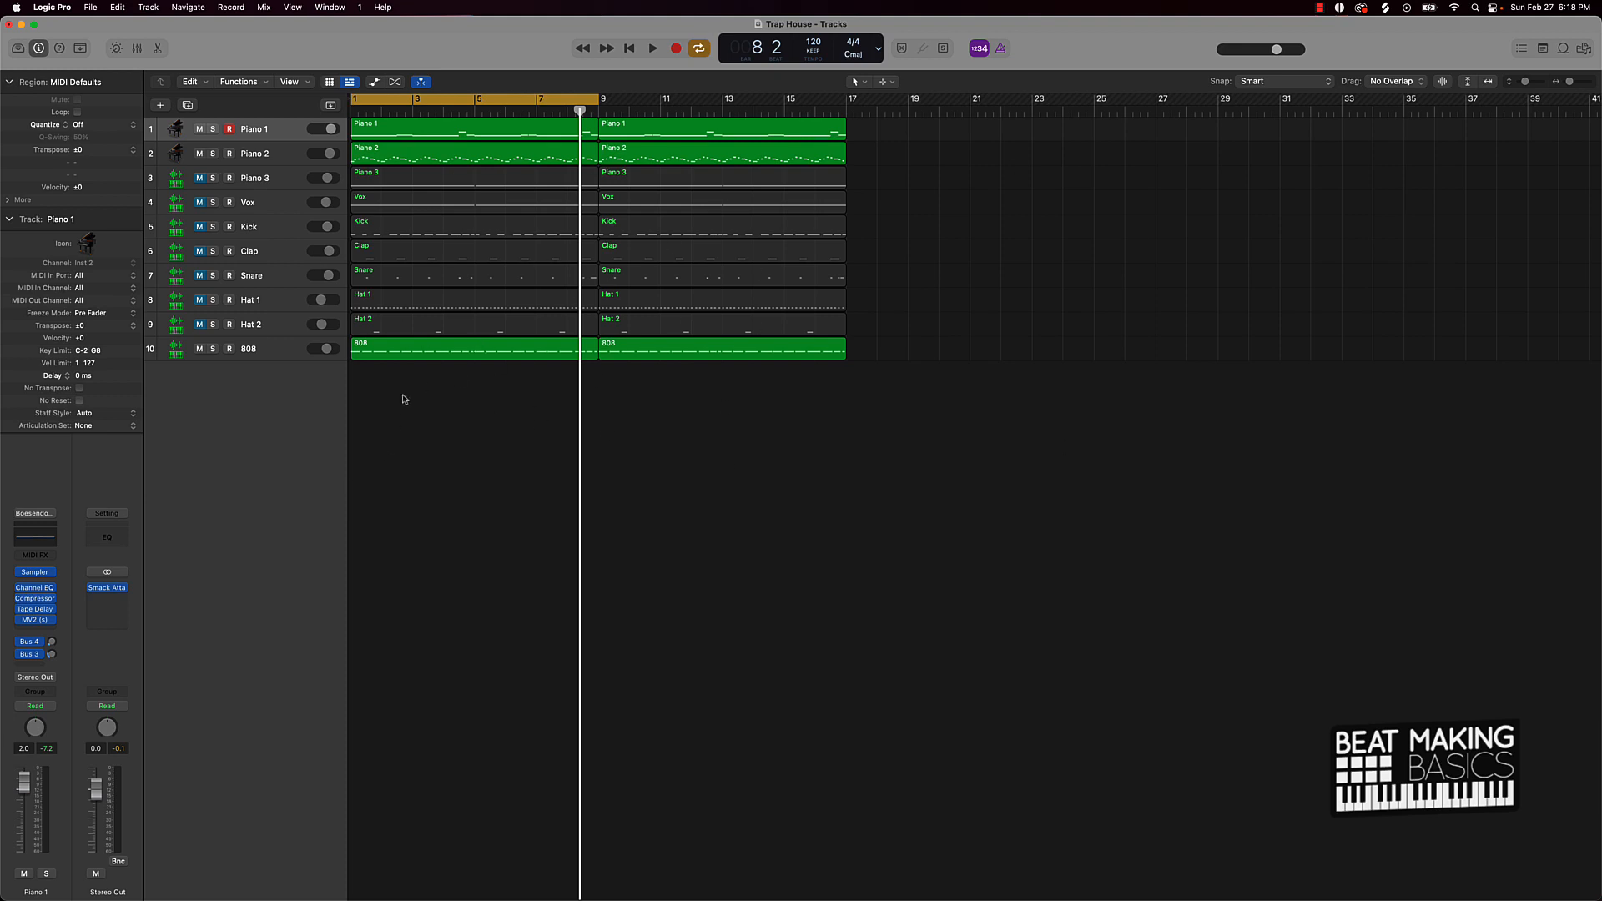
Step: Mute the first eight-bar regions of Hat 2, Hat 1, Clap, Kick, Vox and Piano 3
left_click(383, 319)
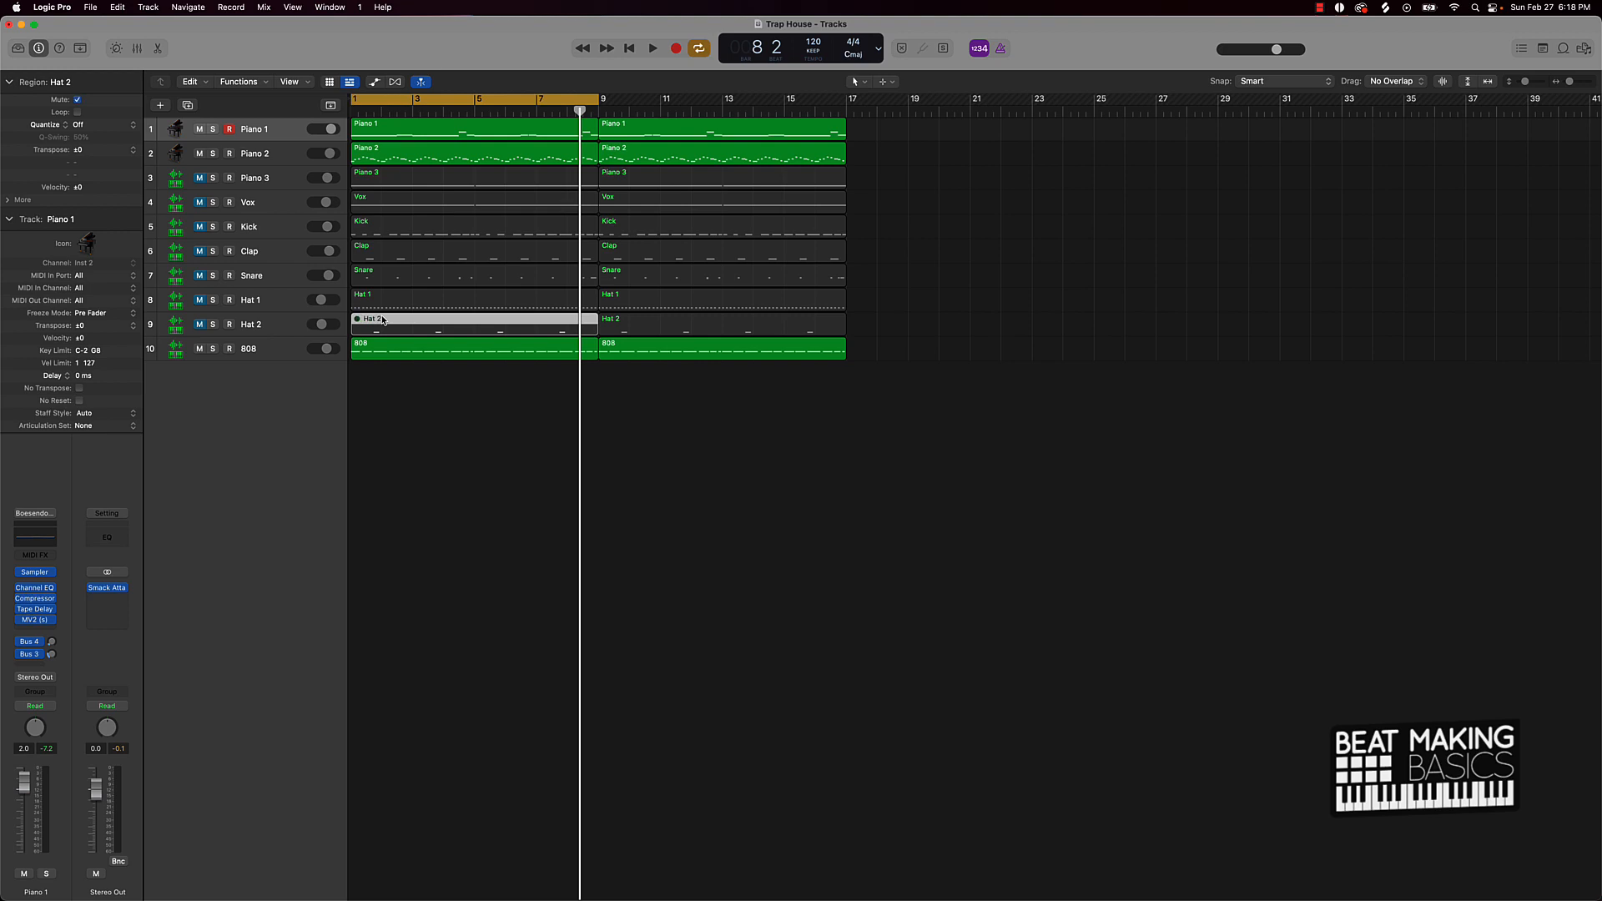
key("ctrl+m")
left_click(387, 302, "shift")
left_click(404, 260, "shift")
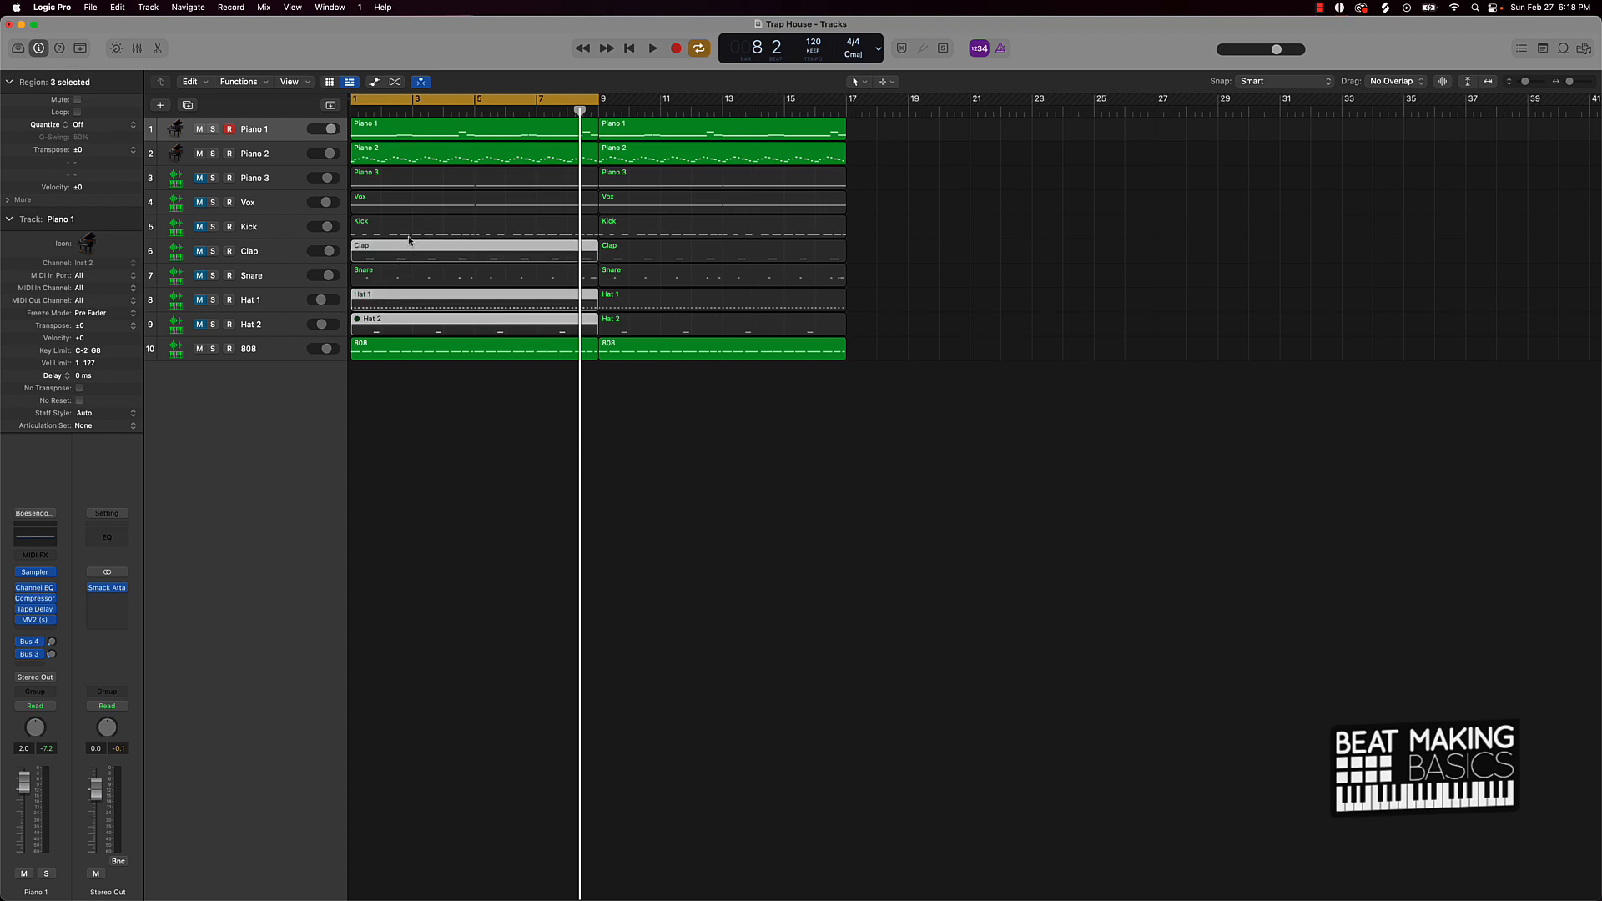
left_click(407, 235, "shift")
left_click(407, 209, "shift")
left_click(406, 184, "shift")
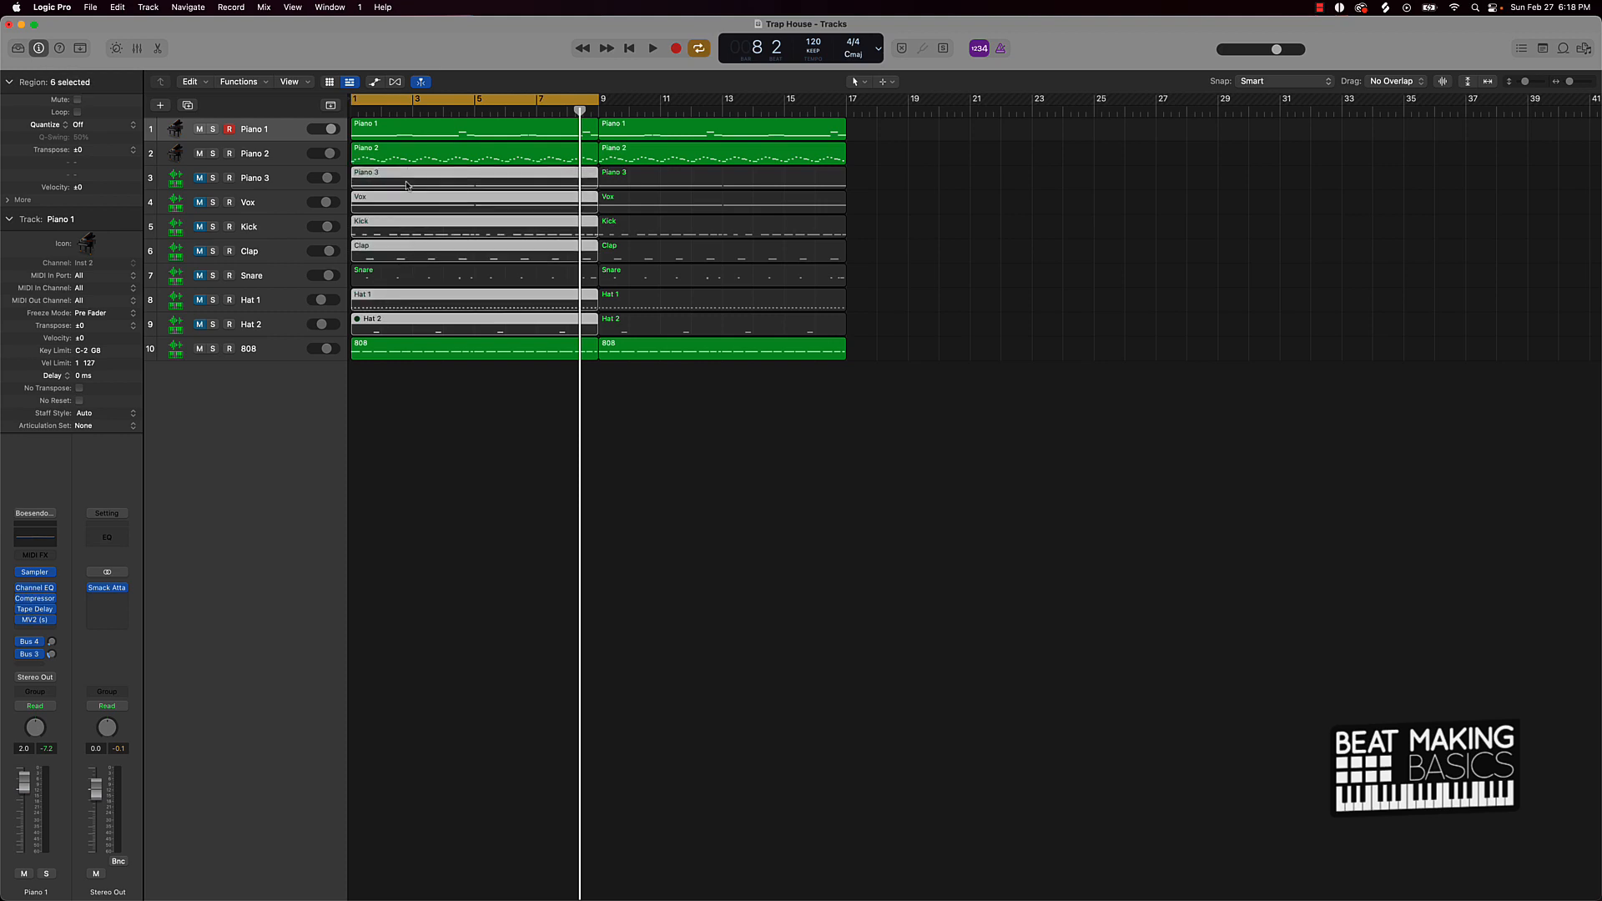
key("ctrl+m")
Step: Split the first Snare region at bar 8, beat 4
left_click_drag(578, 125, 590, 109)
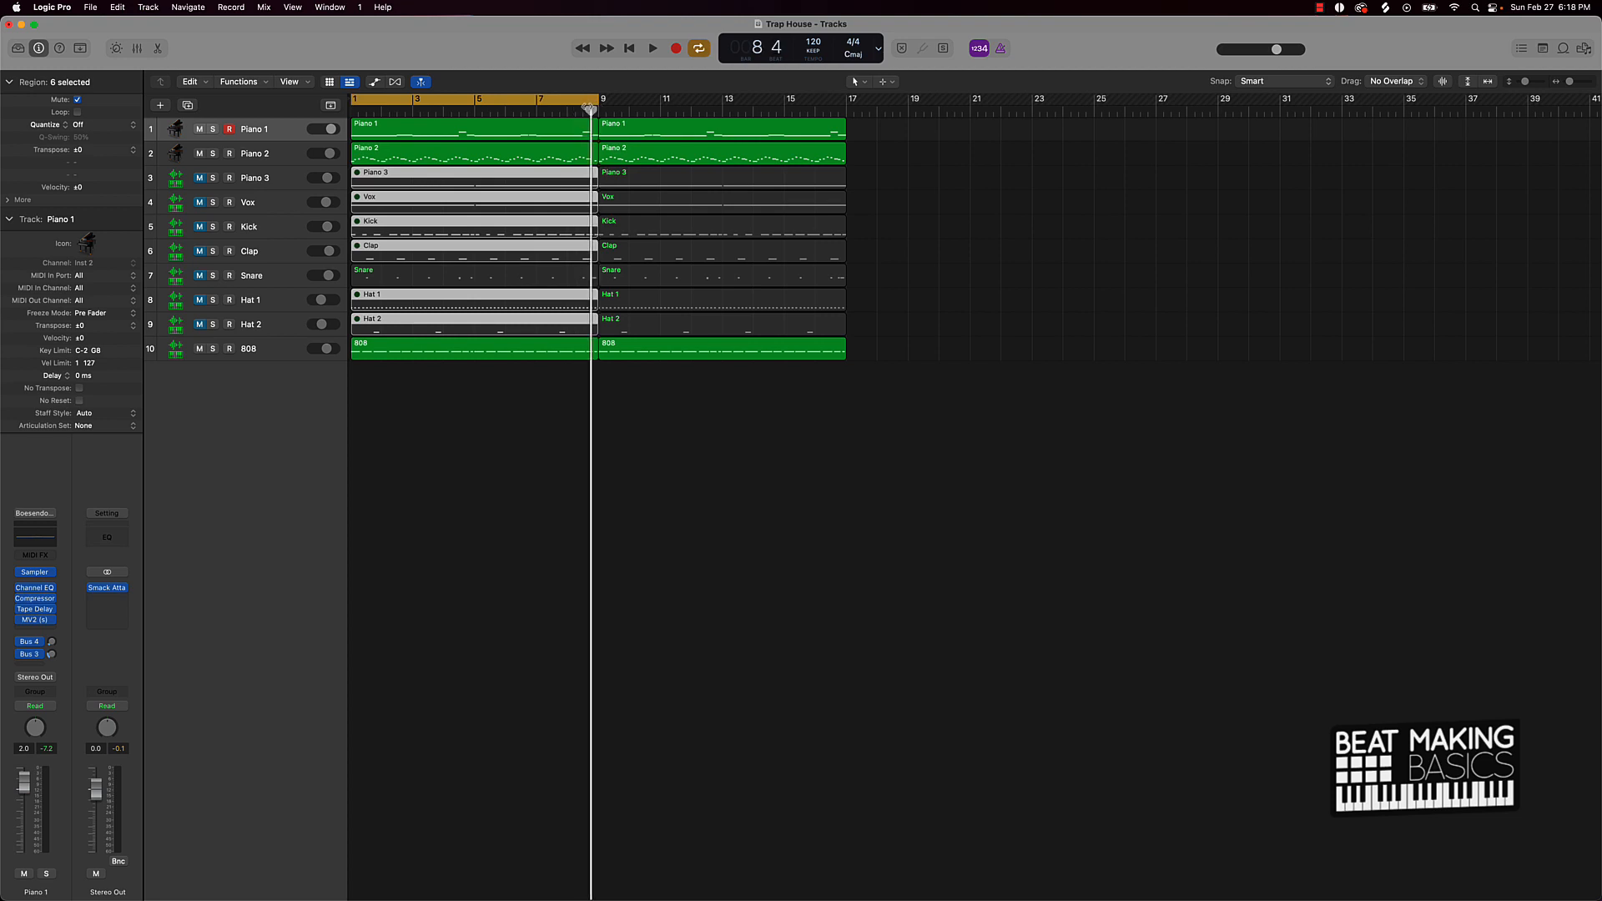
left_click(531, 275)
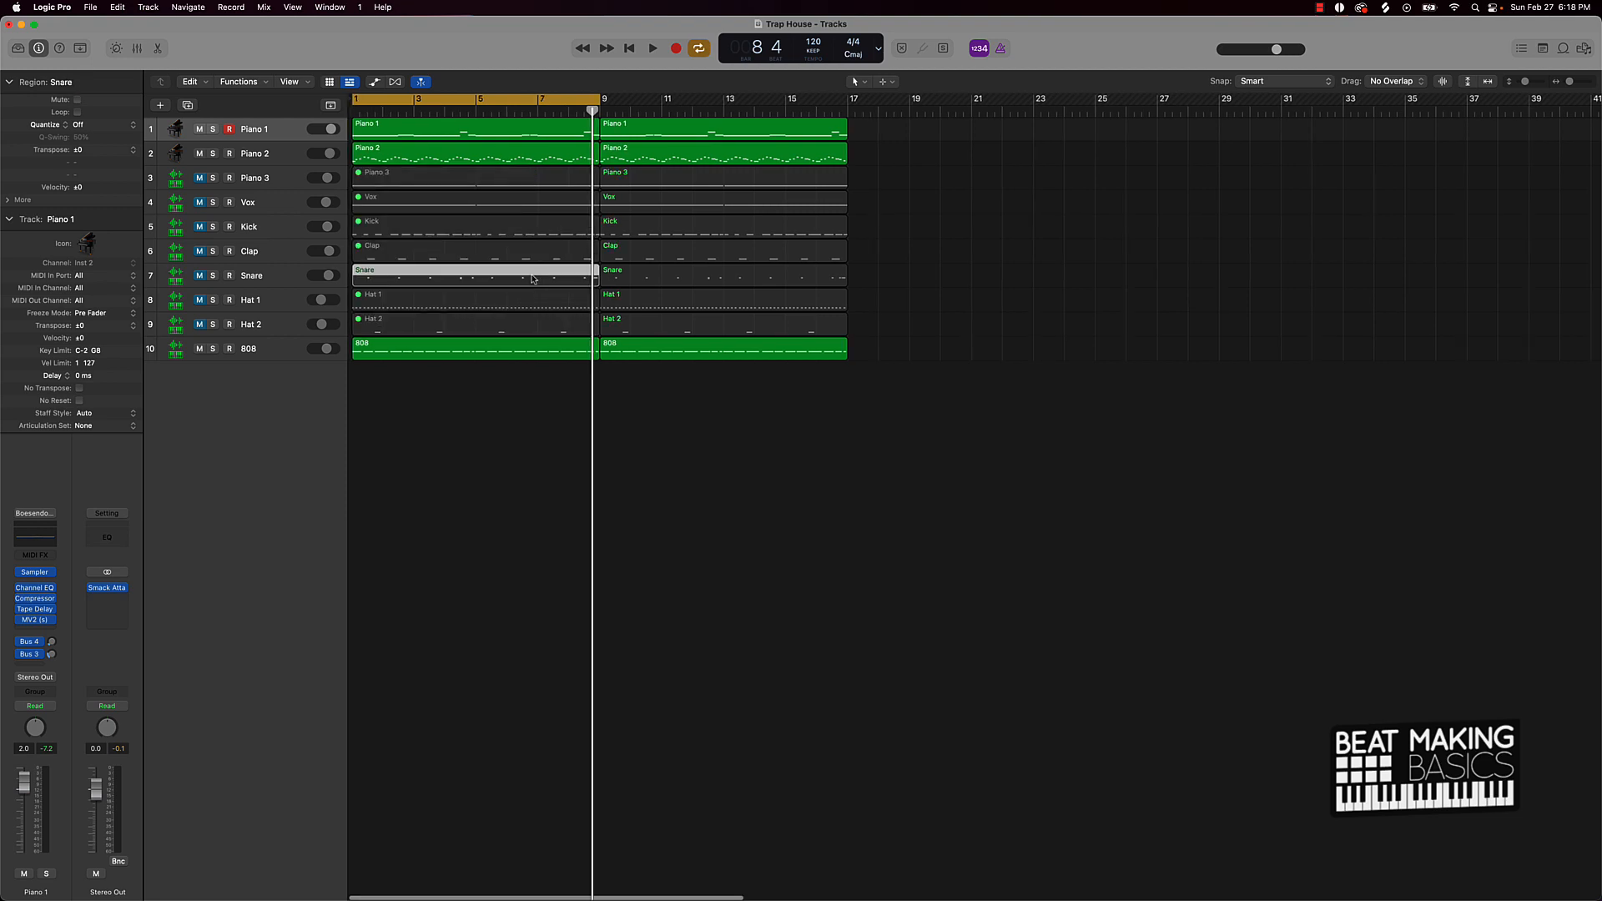
key("super+t")
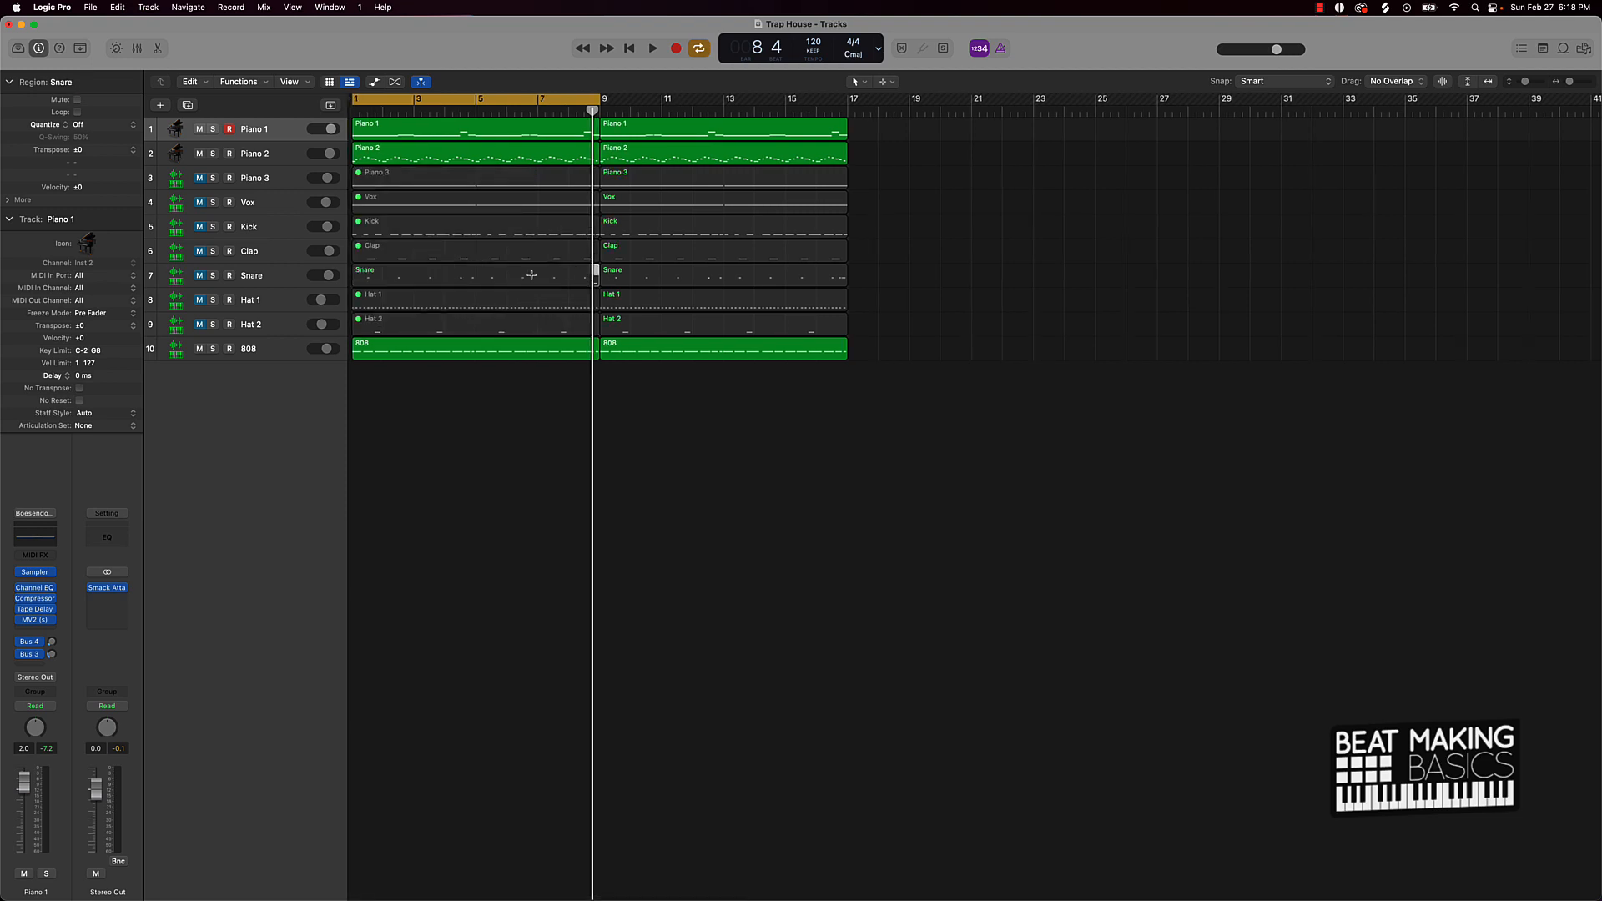
Step: Mute the Snare region before the split and unmute the Snare track
left_click(519, 283)
key("ctrl+m")
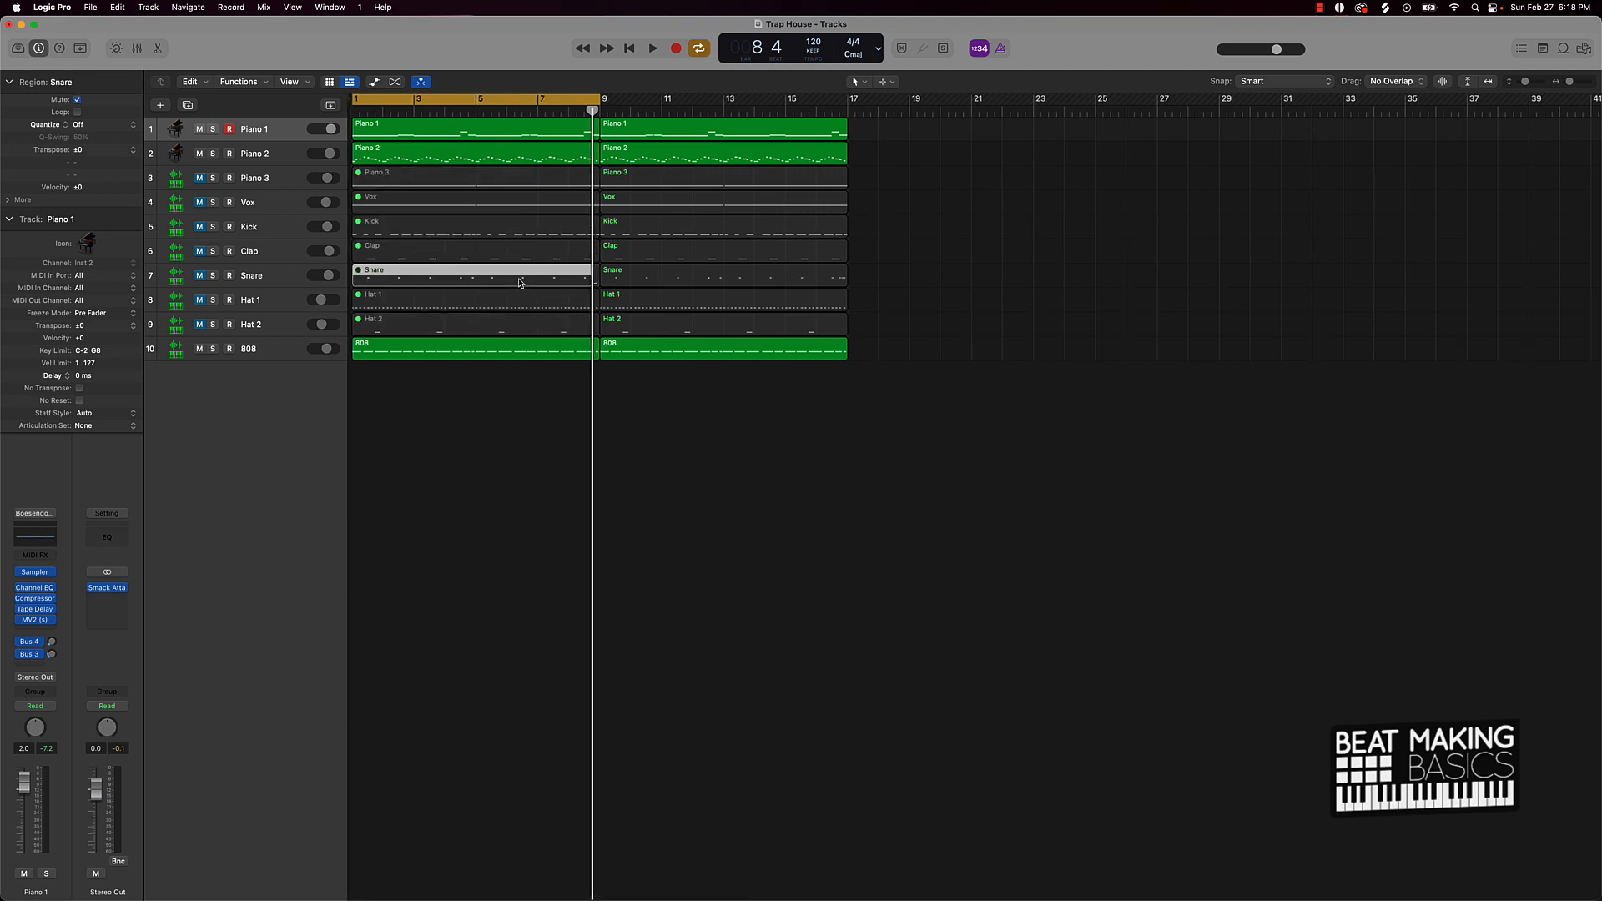
left_click(201, 279)
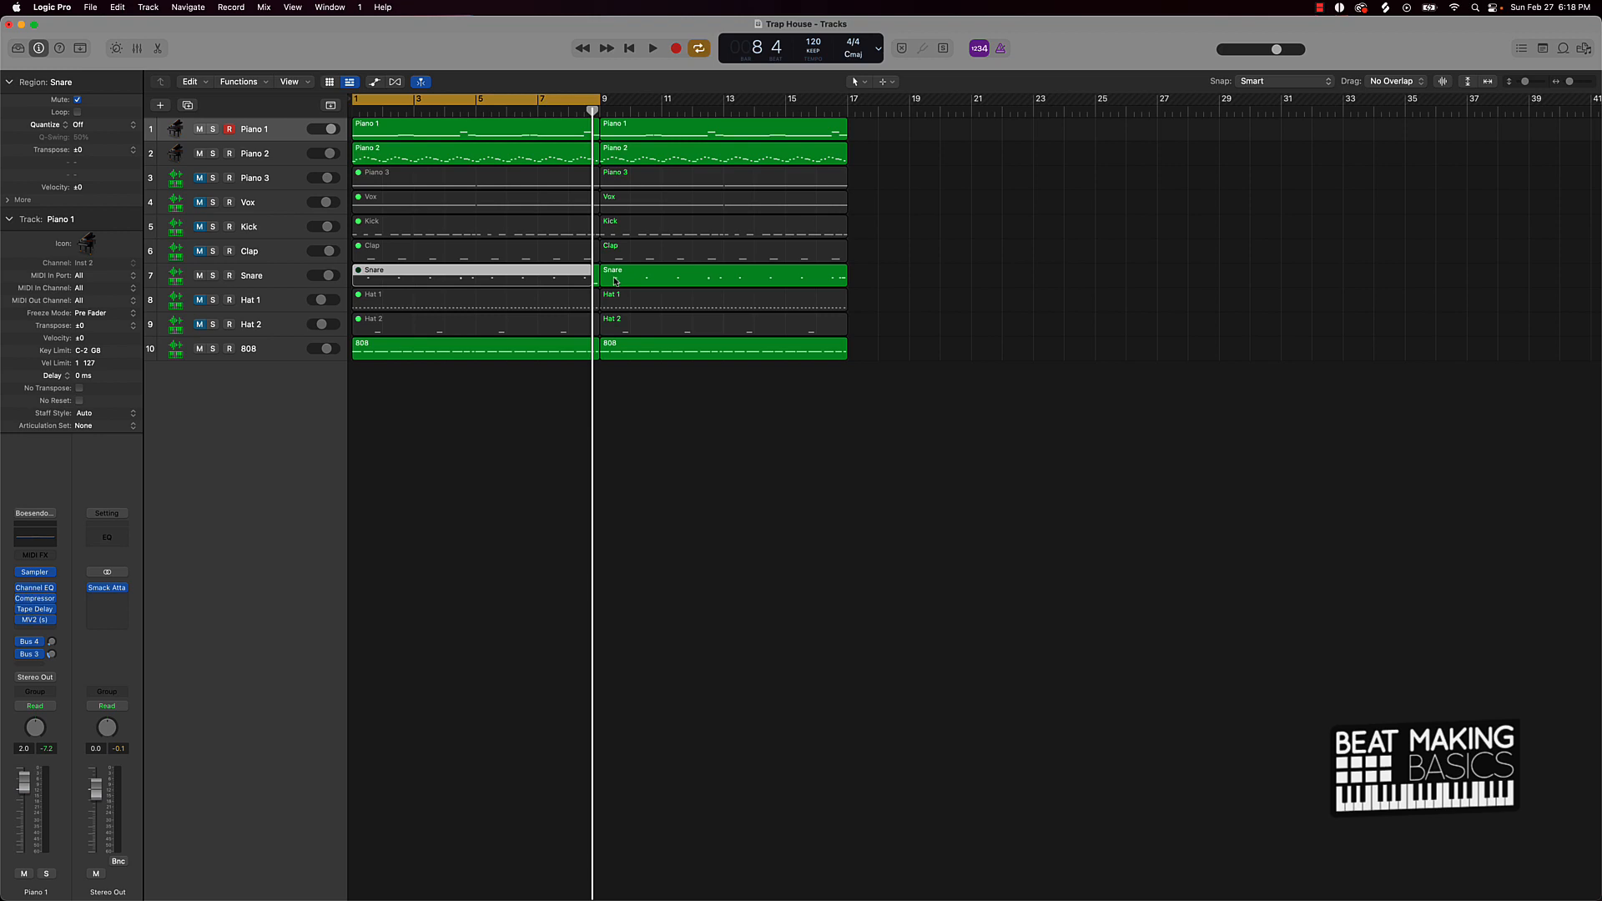
Step: Step the playhead bar by bar back to bar 7 and forward to bar 11
key("comma")
key("comma")
key("comma")
key("comma")
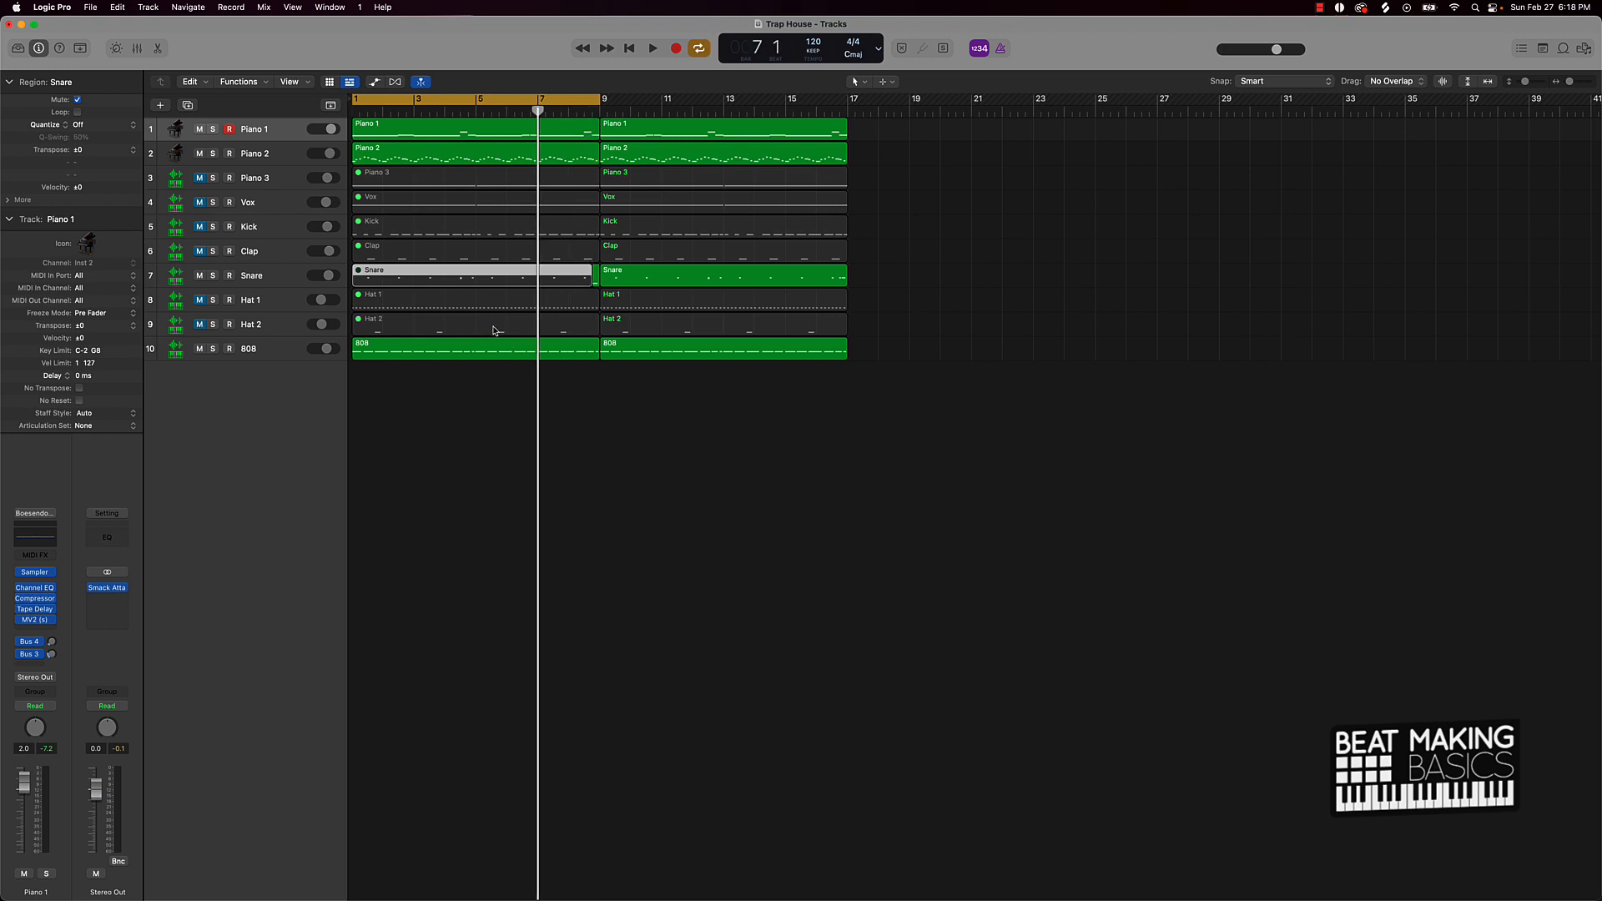
key("period")
key("period")
key("period")
key("period")
key("period")
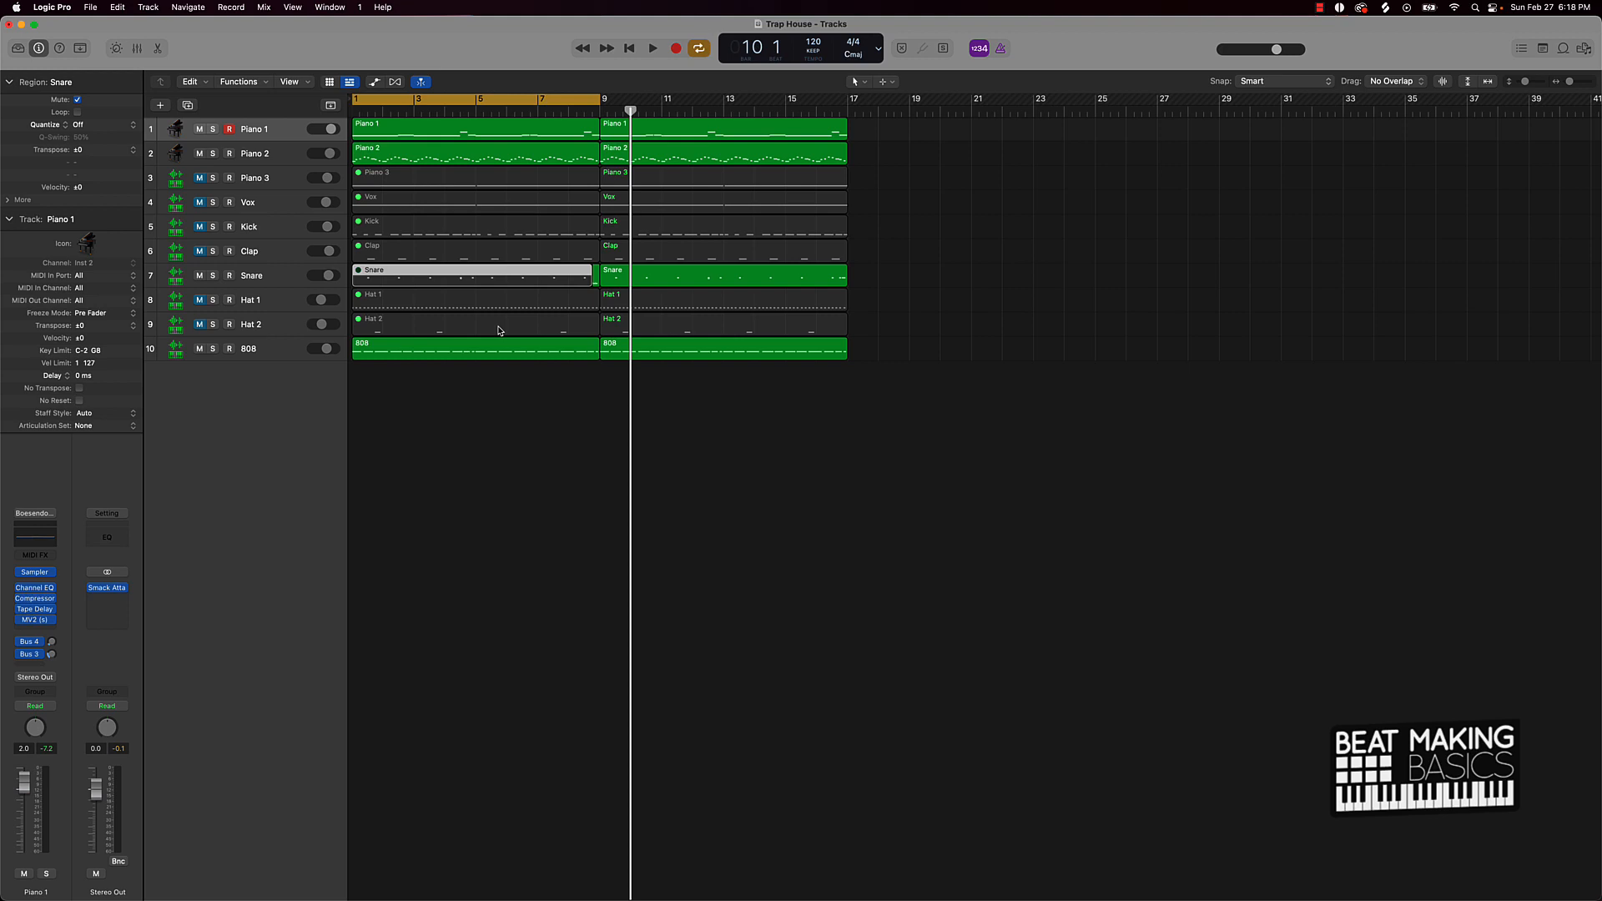
key("period")
key("period")
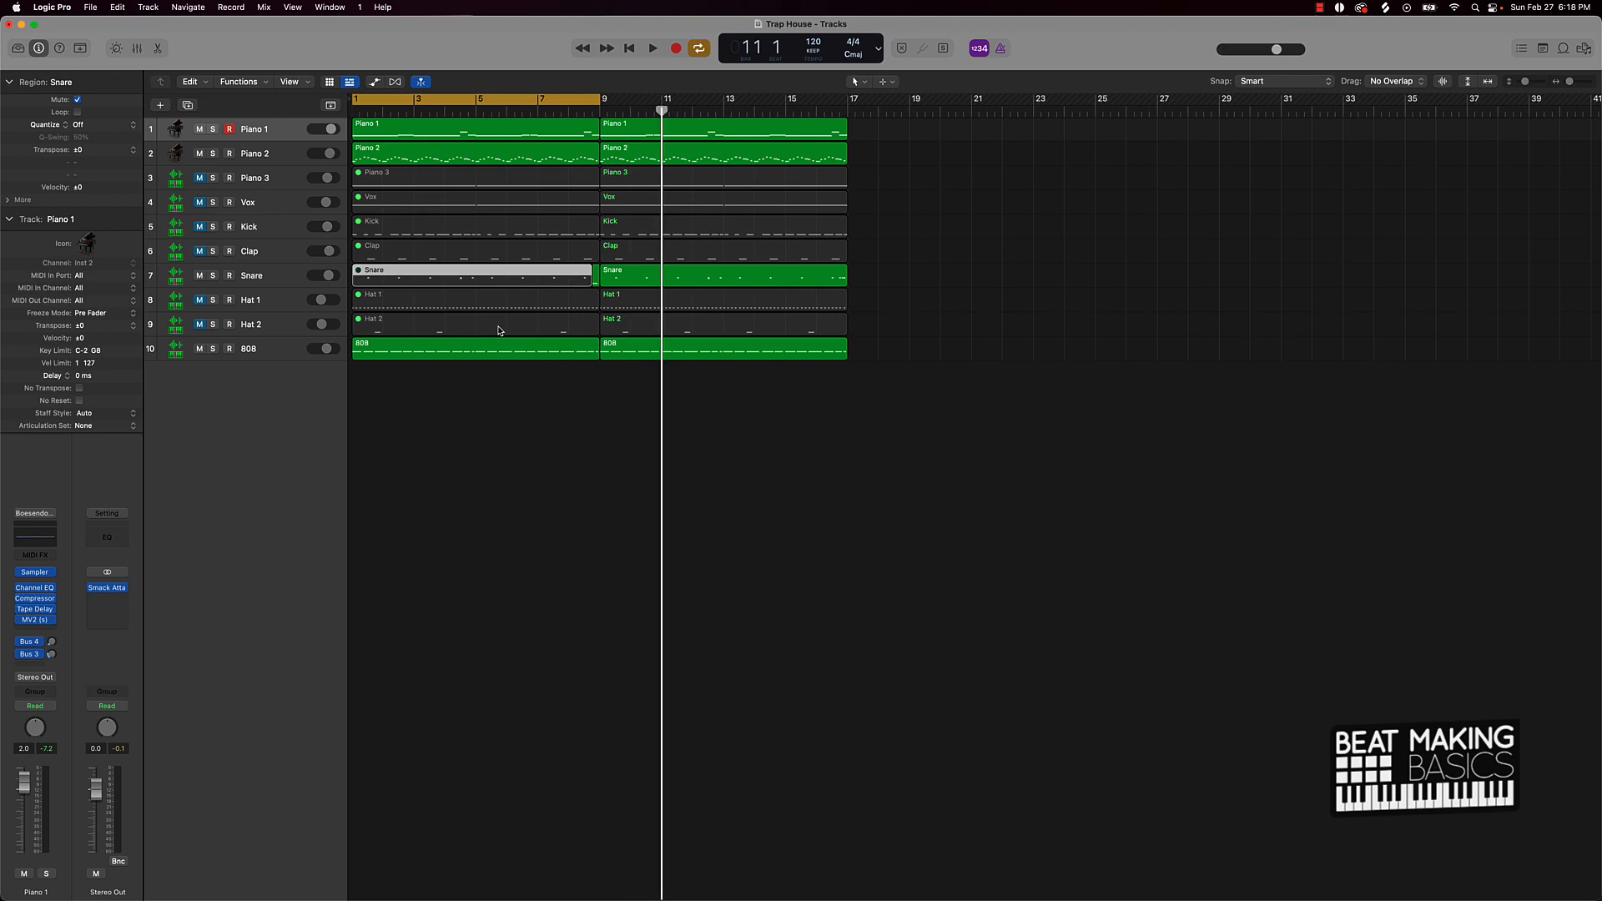
Step: Split the first 808 region at bar 5 and mute the part before the split
key("comma")
key("comma")
key("comma")
key("comma")
key("comma")
key("comma")
key("comma")
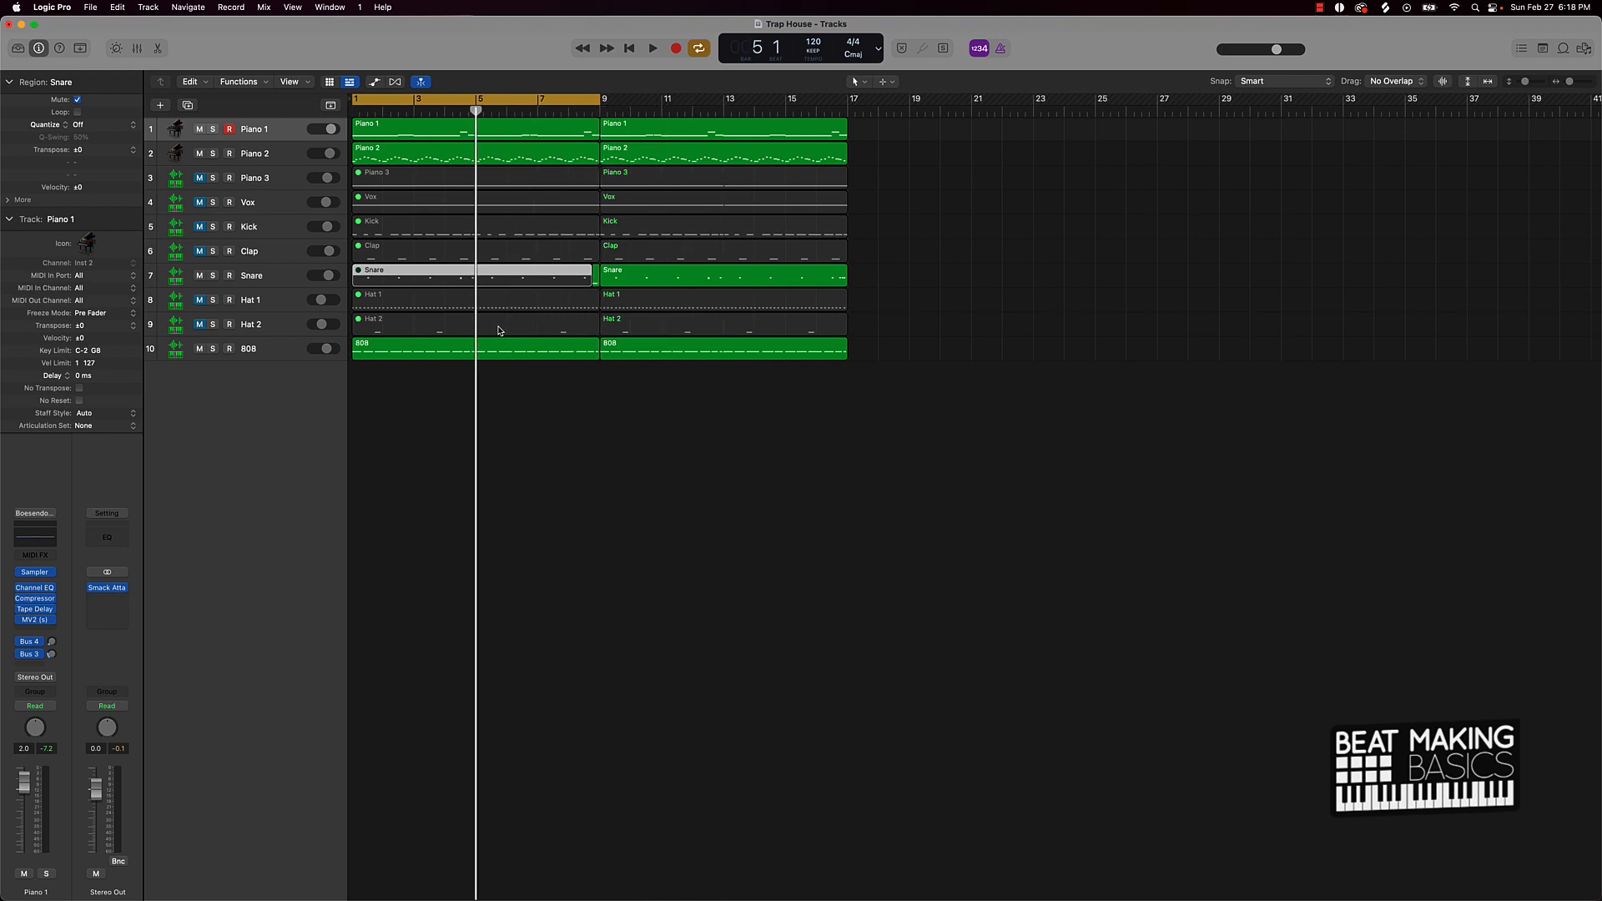
left_click(490, 347)
key("super+t")
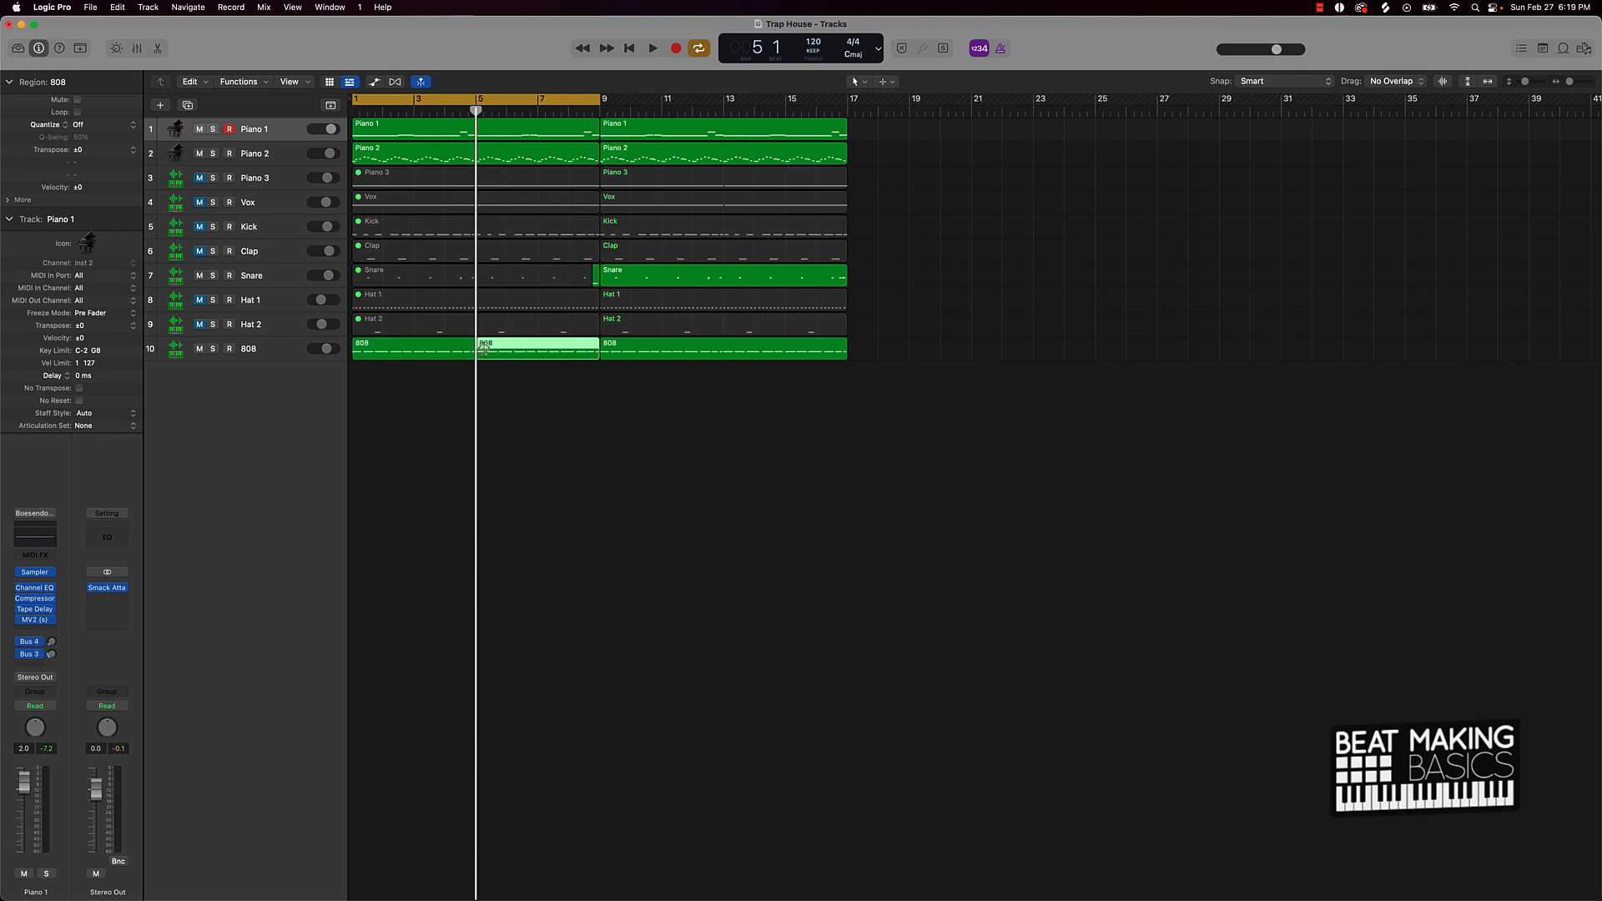
left_click(457, 351)
key("ctrl+m")
Step: Play the arrangement from the beginning past bar 9 with the Vox to Hat 2 tracks unmuted and cycle mode turned off
key("Return")
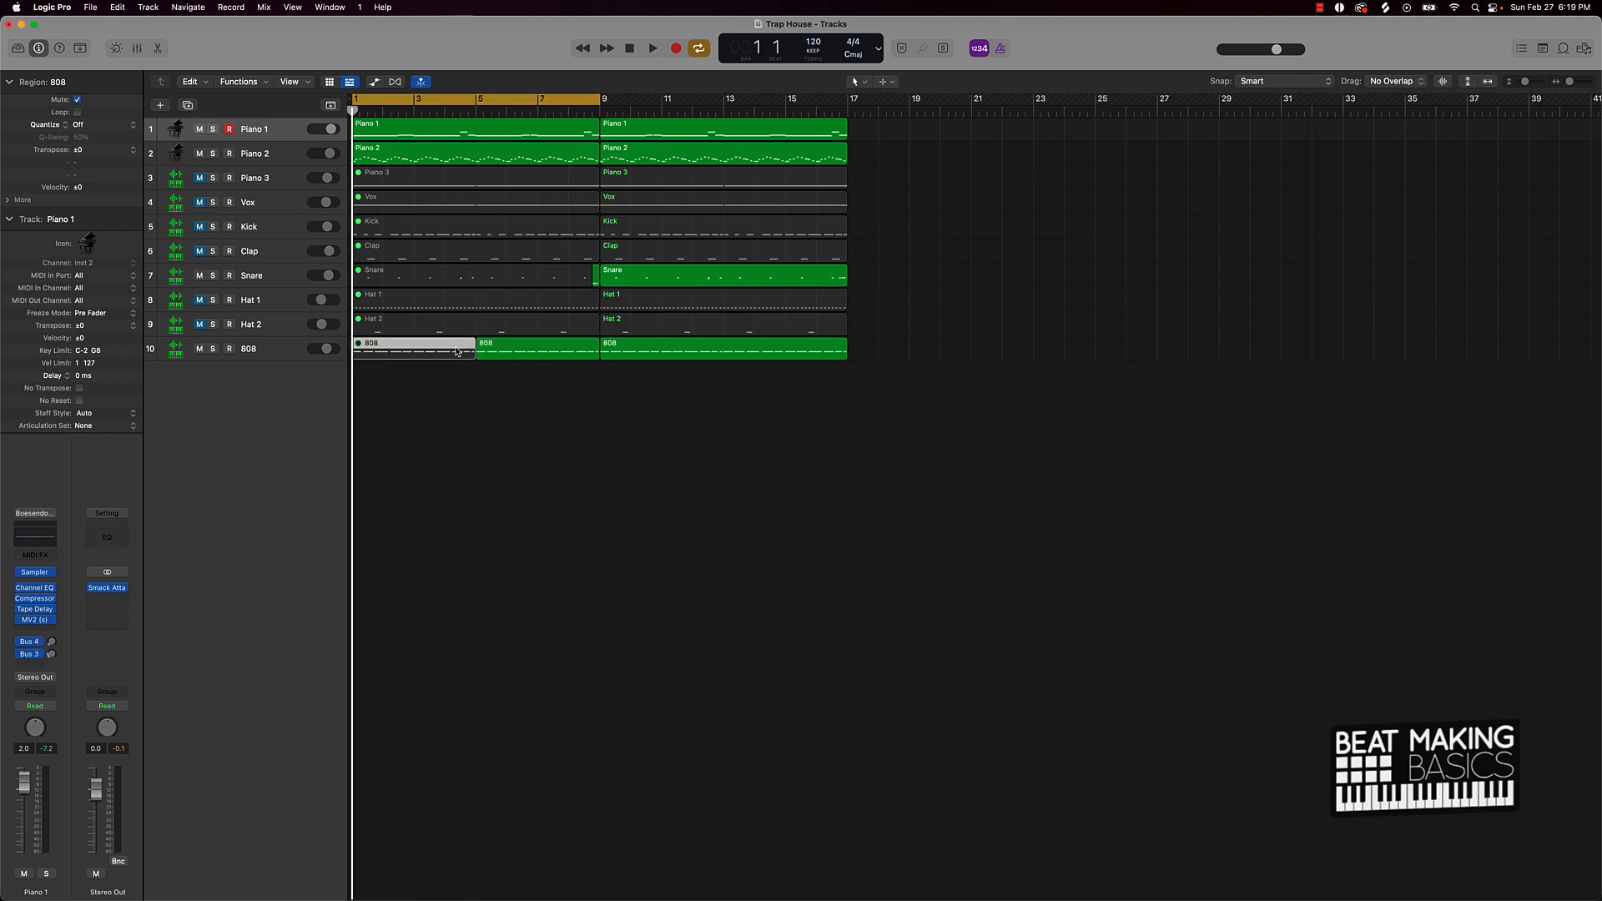
key("space")
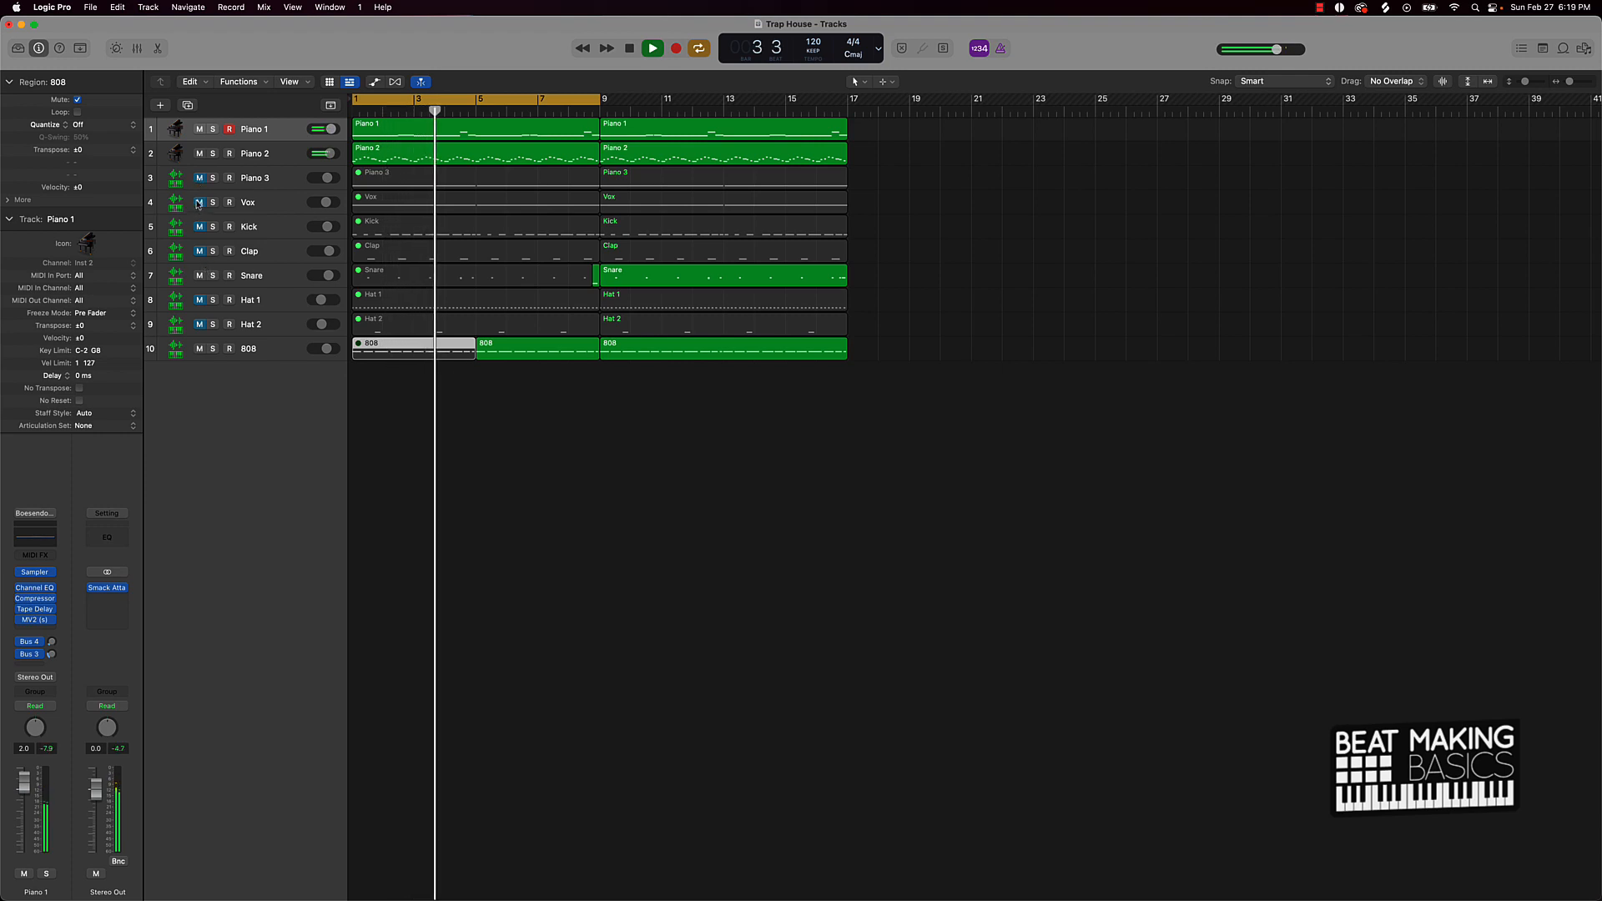
left_click_drag(199, 202, 200, 325)
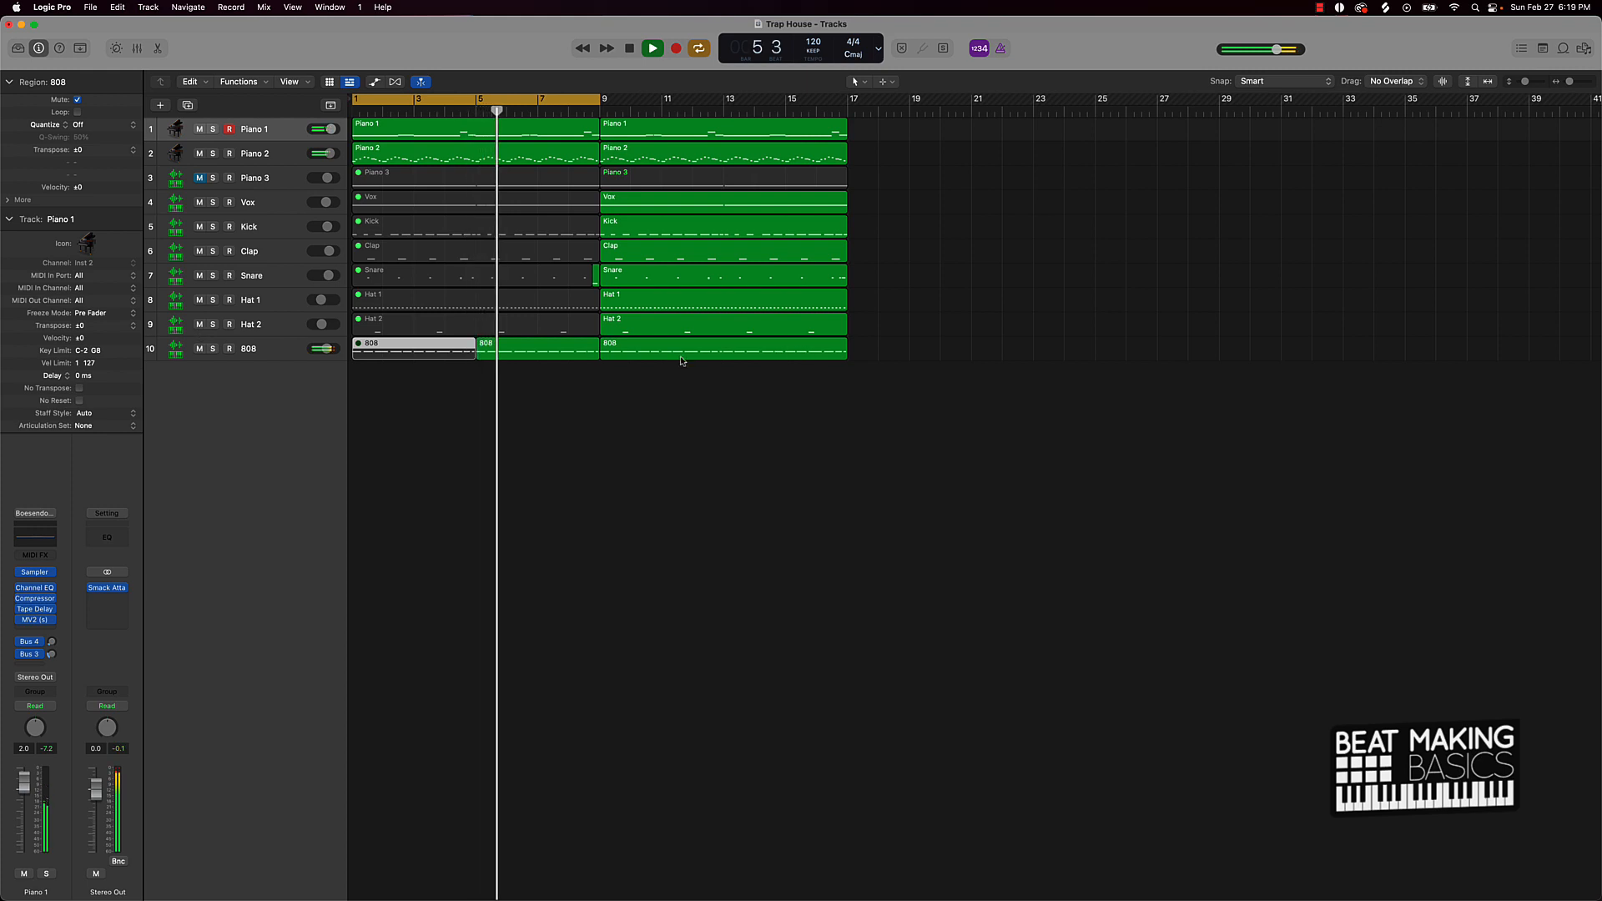
key("c")
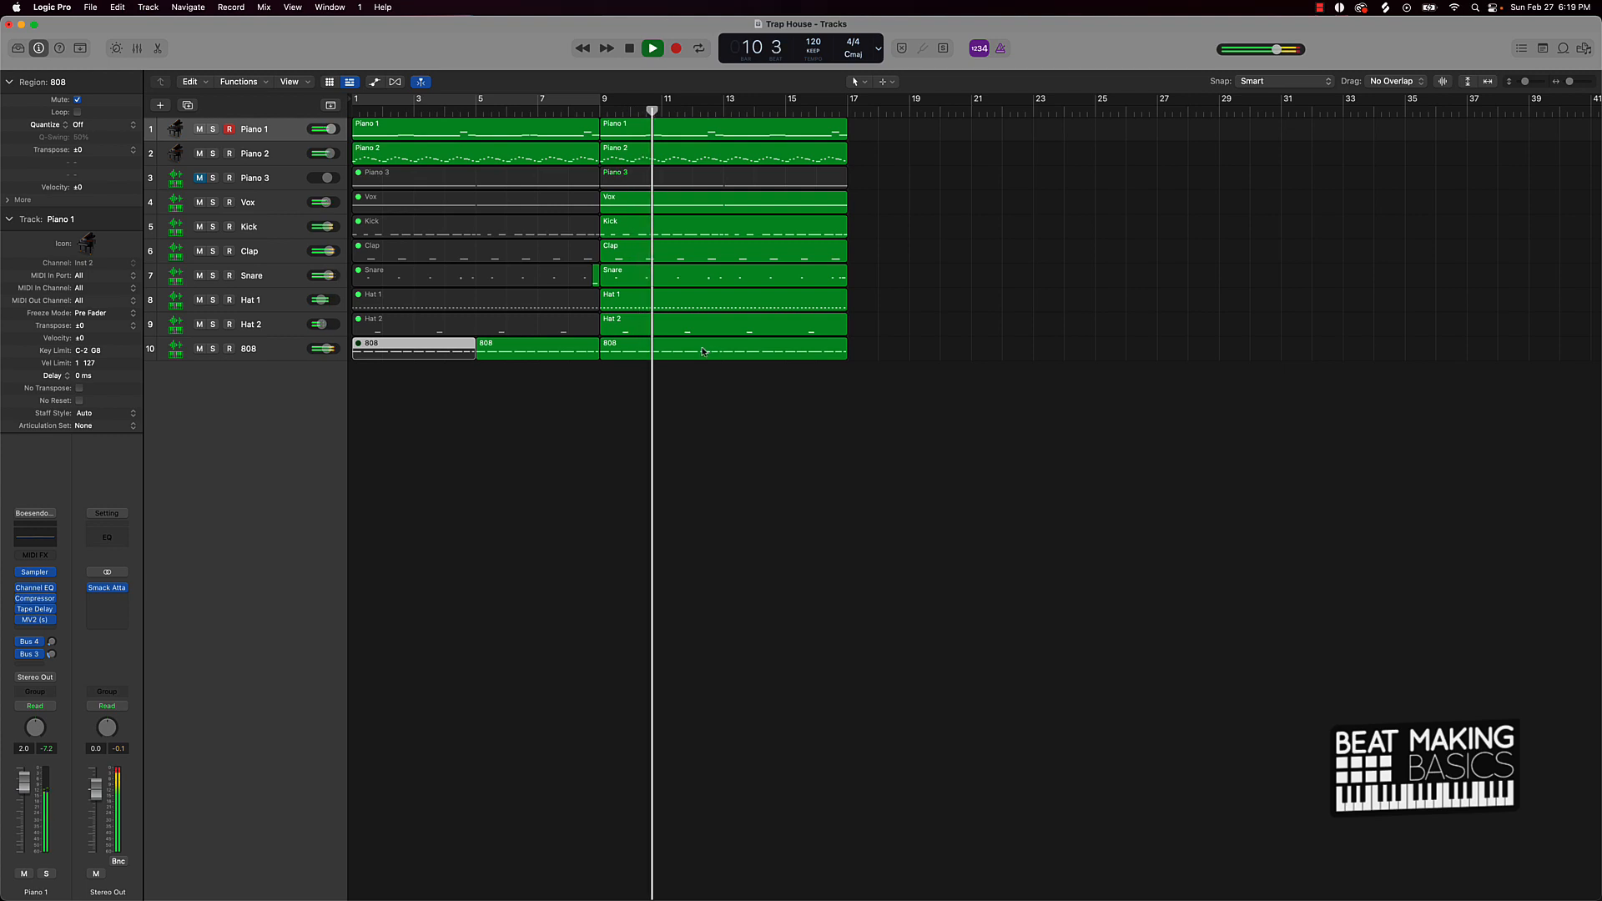
key("space")
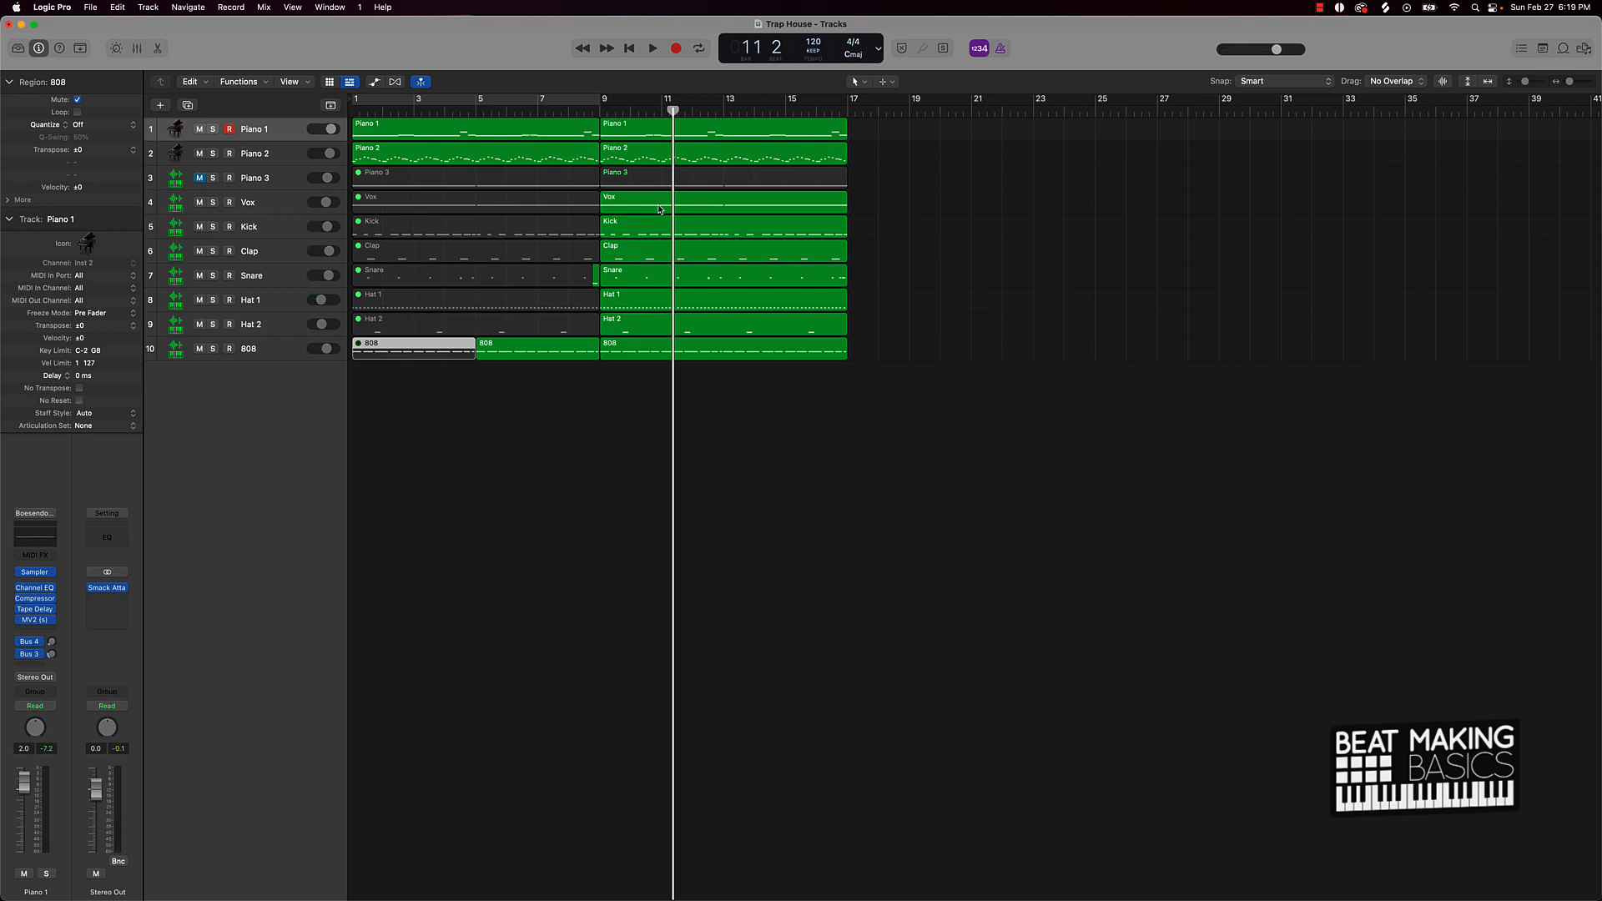
Step: Mute the Piano 3 region that starts at bar 9
left_click(290, 208)
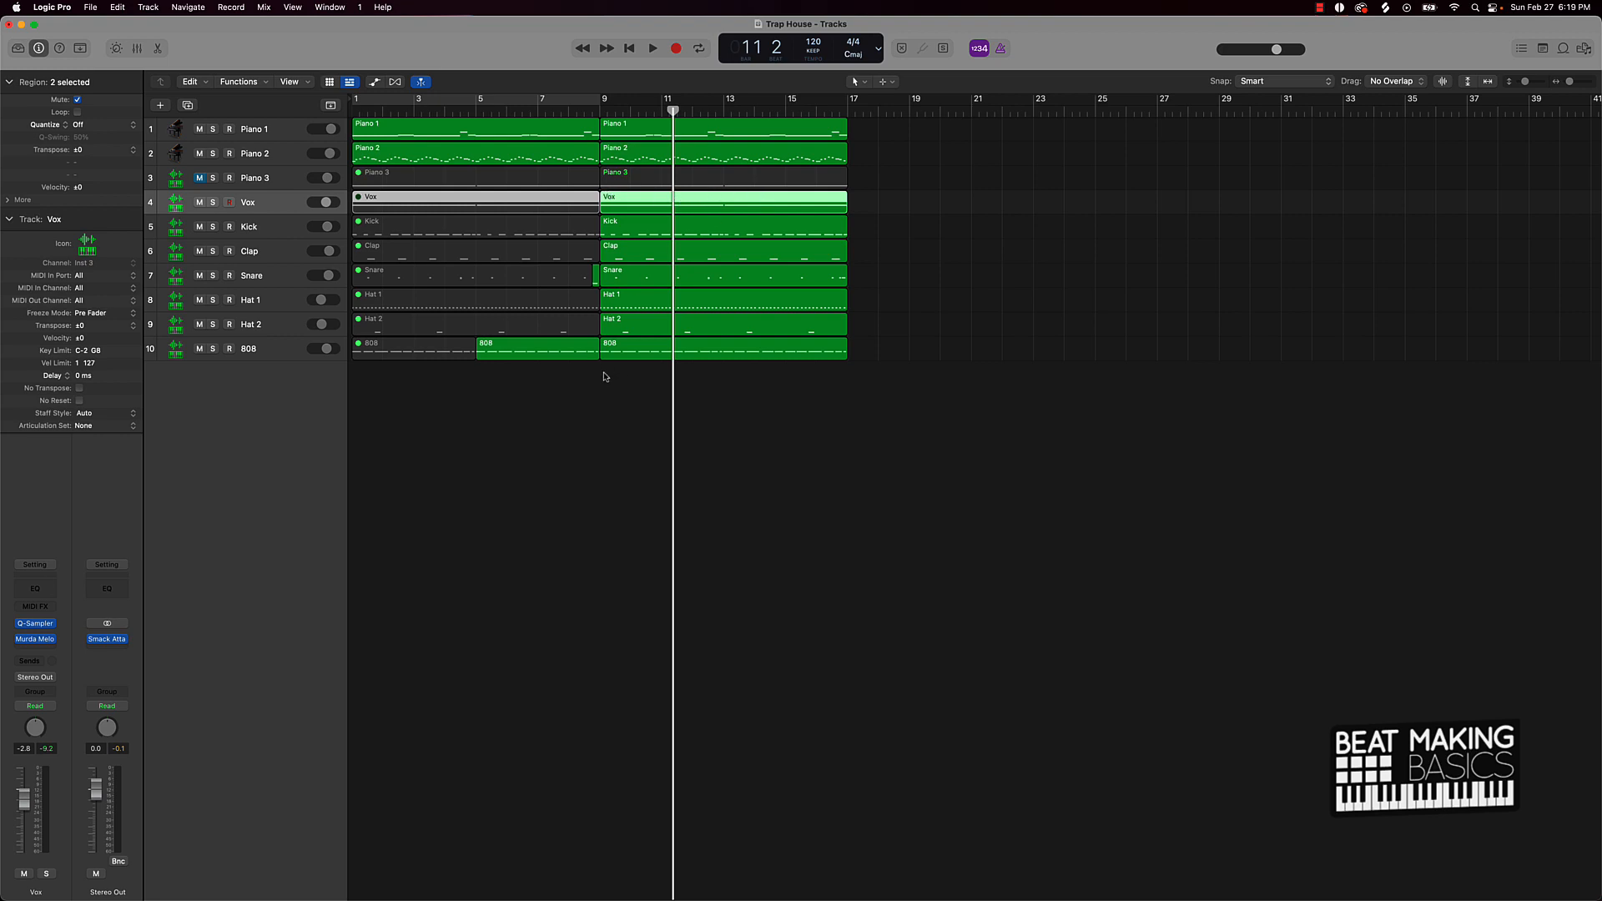
left_click_drag(605, 376, 677, 142)
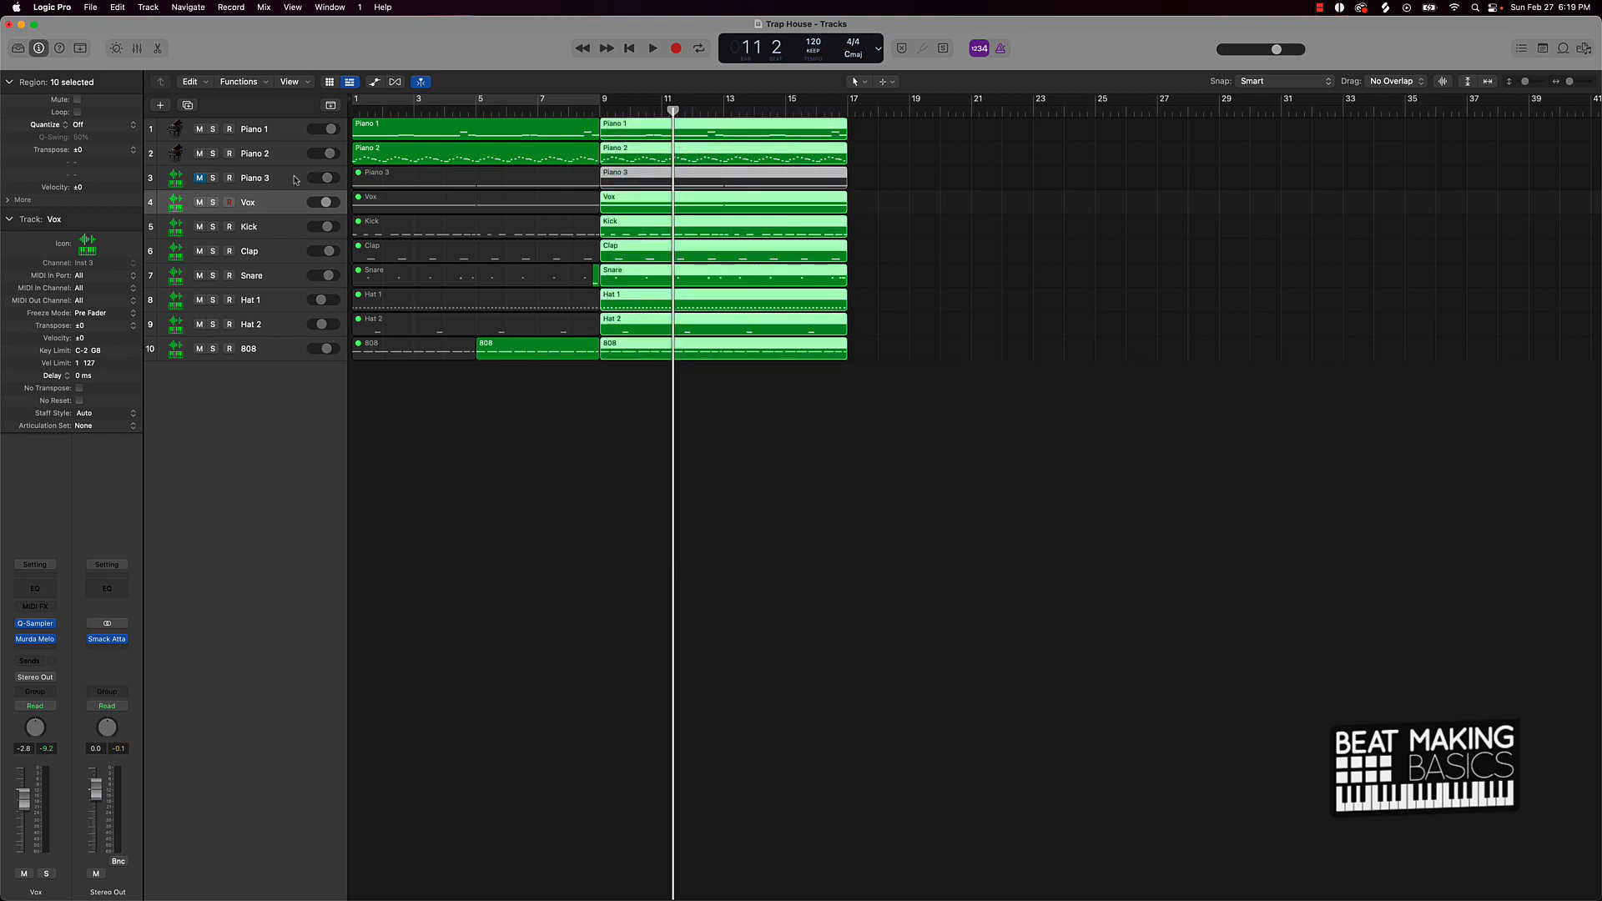
left_click(762, 179)
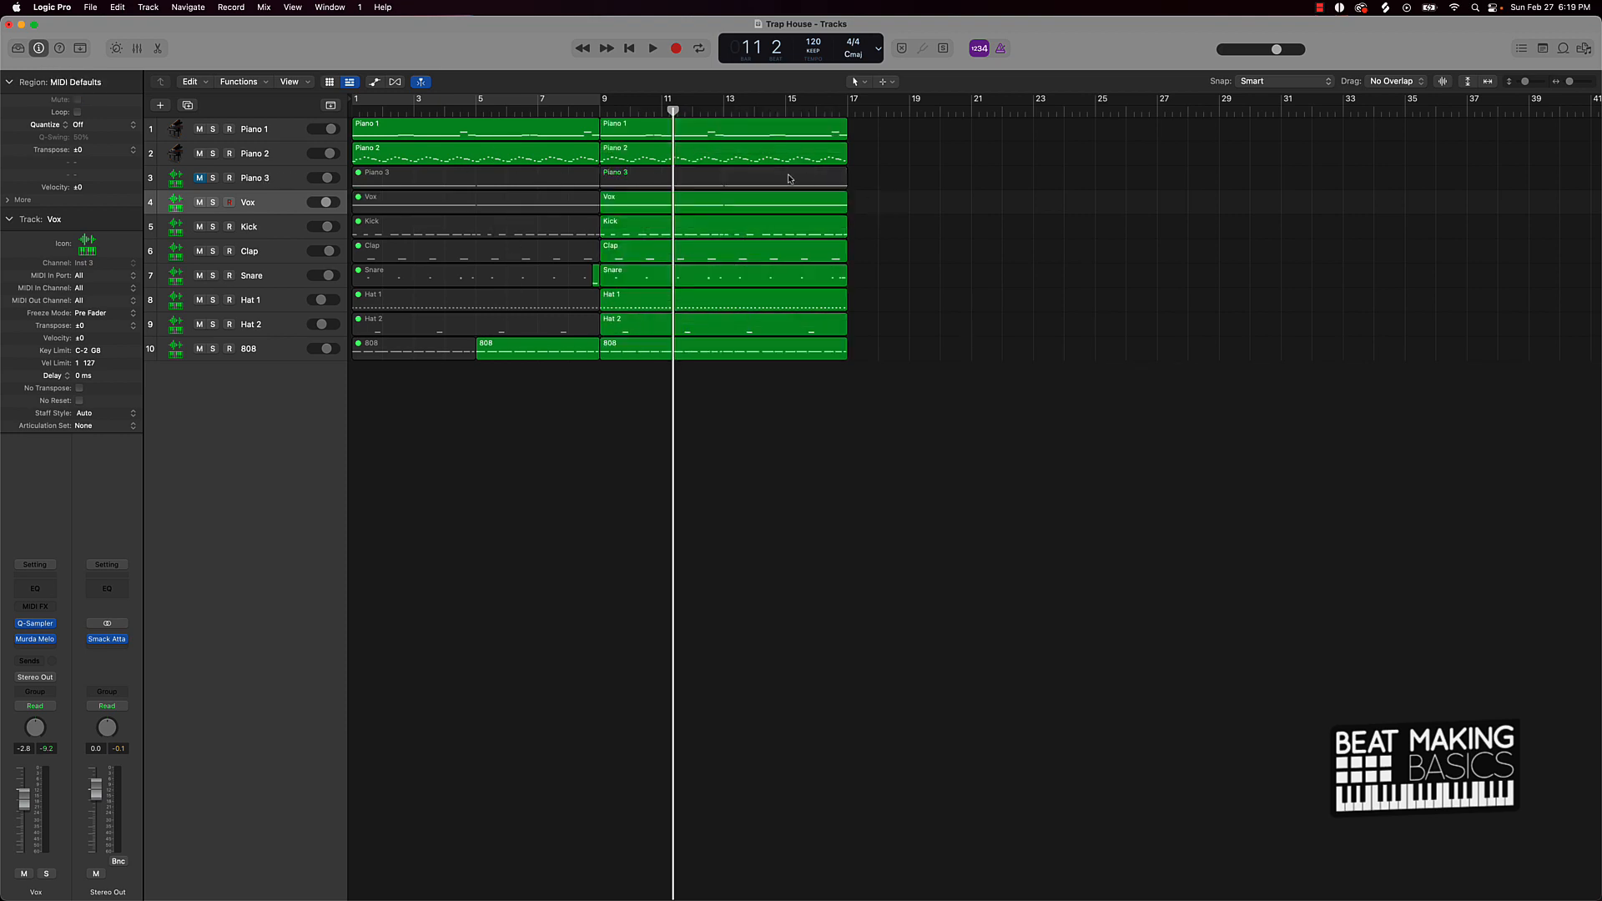
key("ctrl+m")
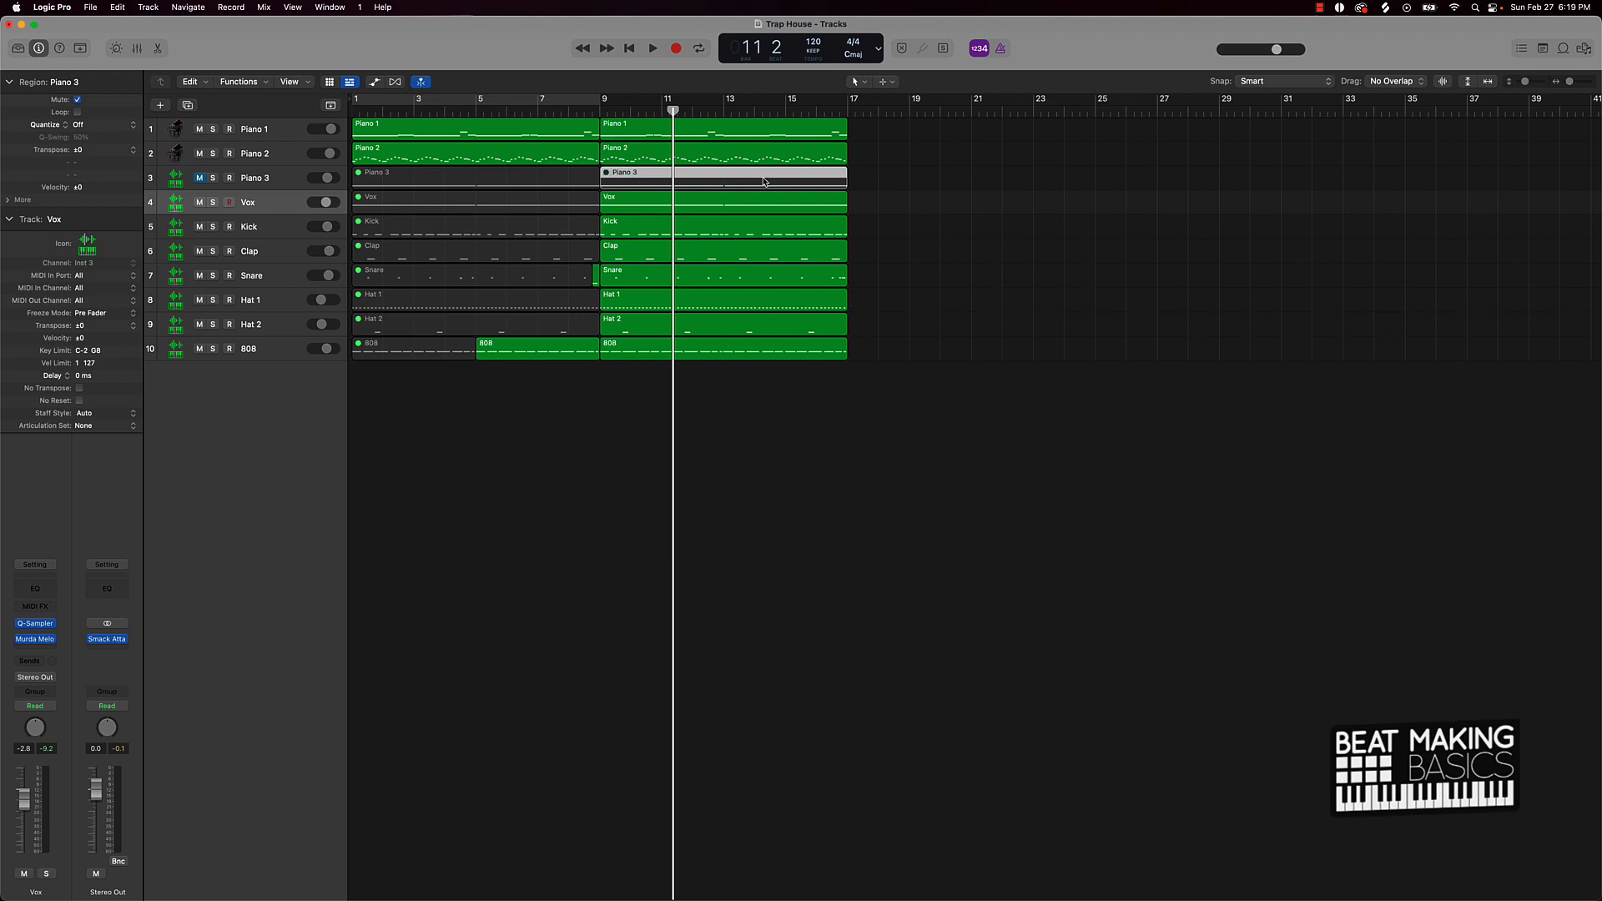
Step: Duplicate all ten regions of the bar 9 section so the copy starts at bar 17
left_click_drag(617, 367, 875, 129)
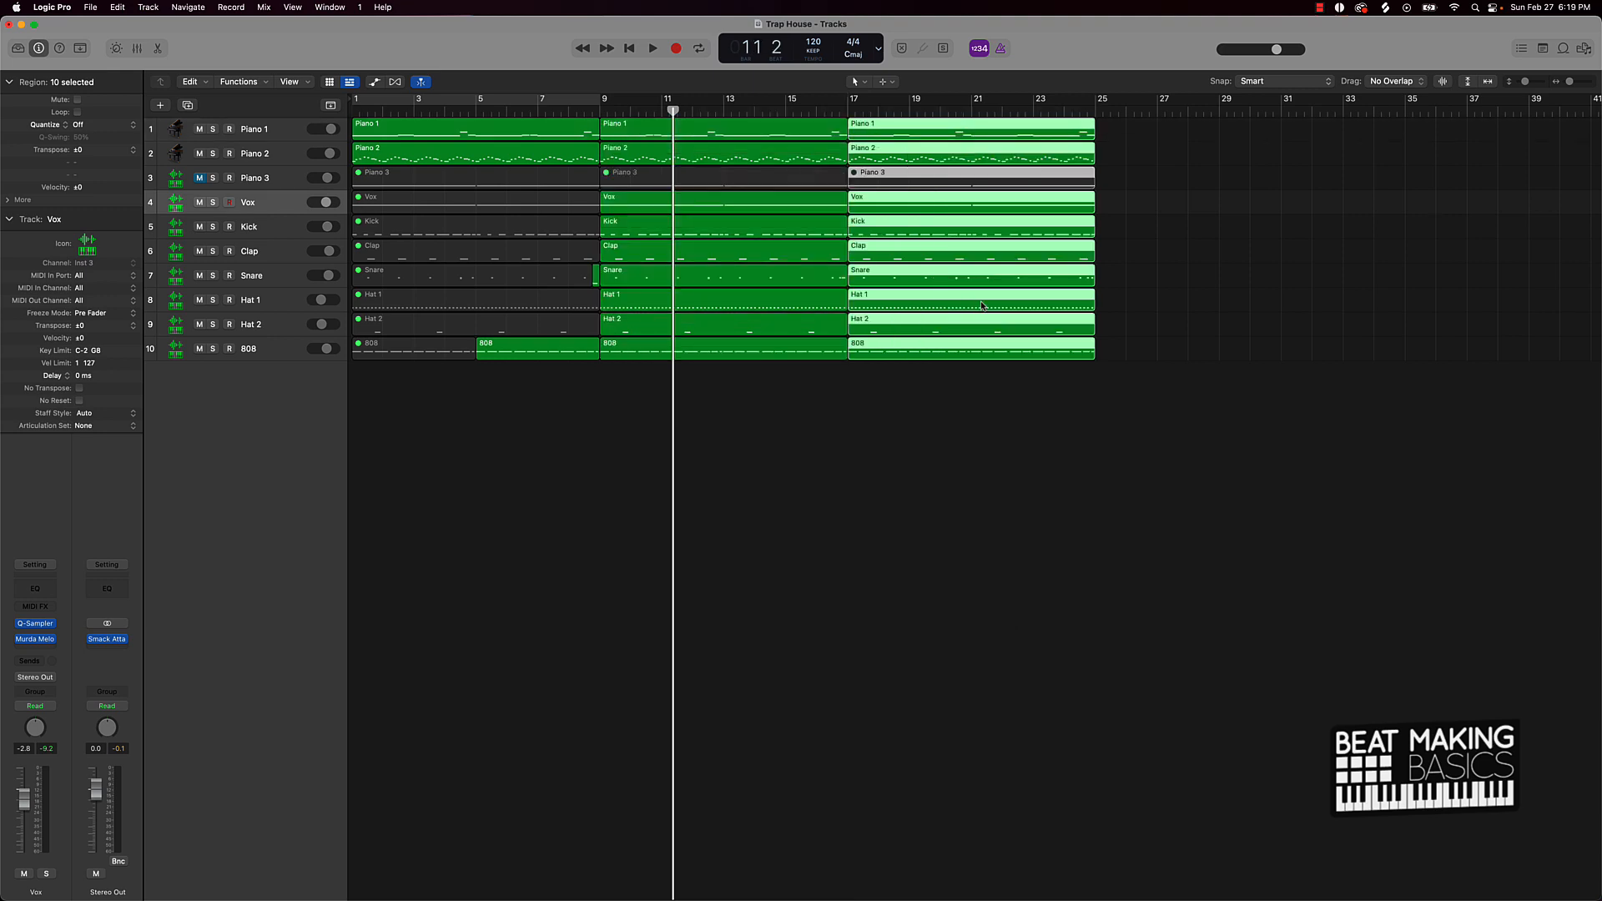
scroll(976, 299, "down", 5)
scroll(975, 295, "up", 2)
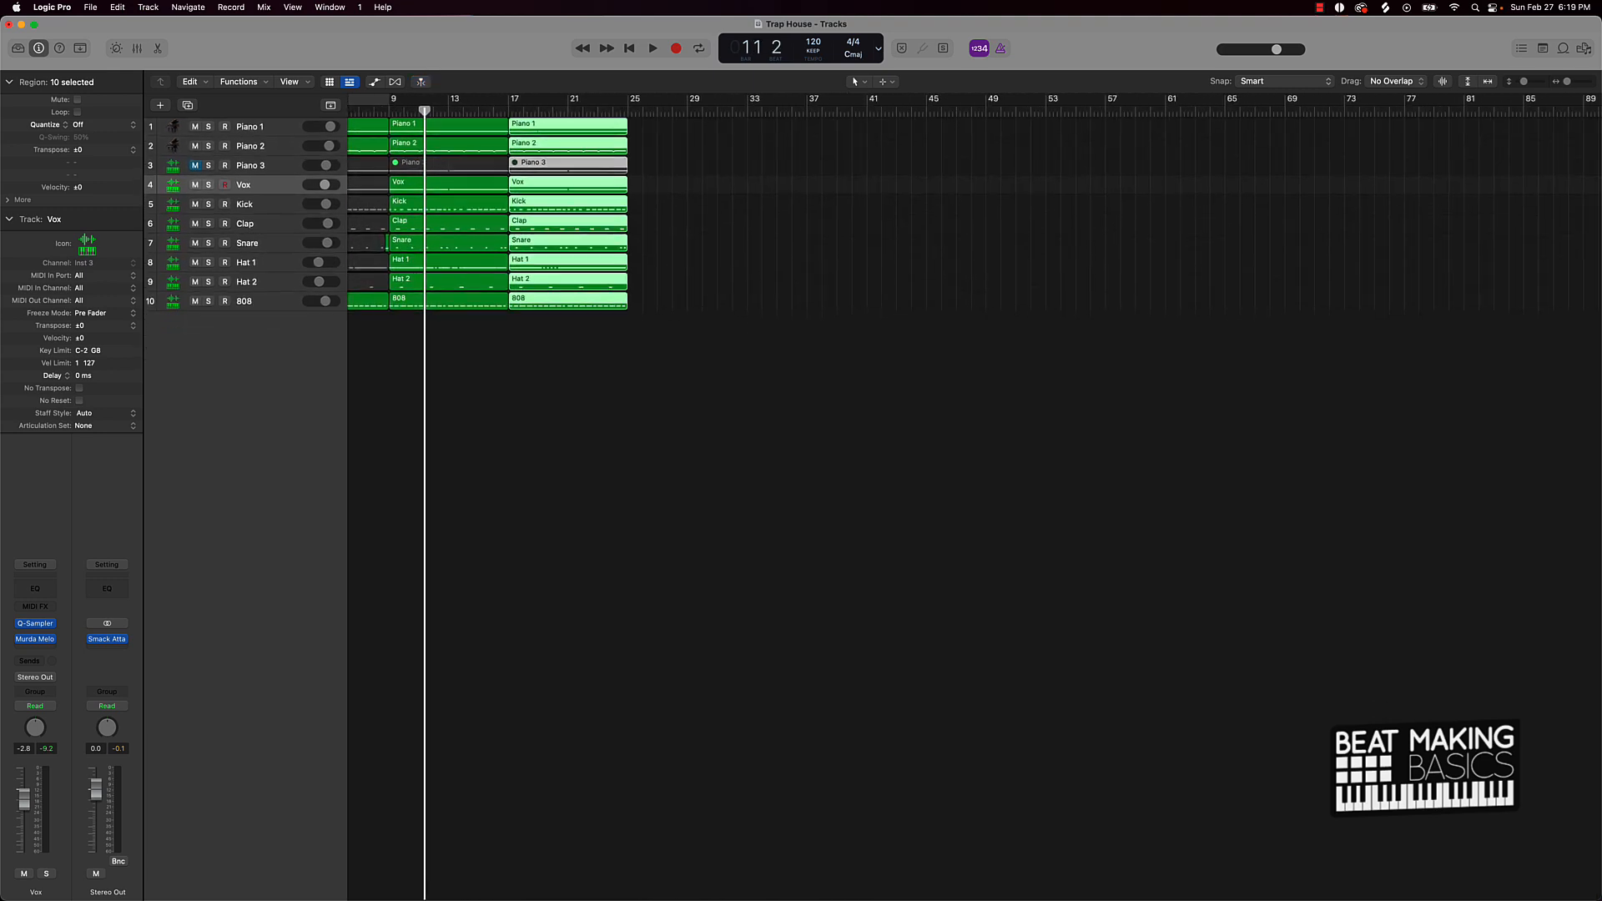
left_click(766, 188)
Step: Mute the Vox, Piano 2 and Kick regions in the section starting at bar 17
scroll(766, 188, "left", 3)
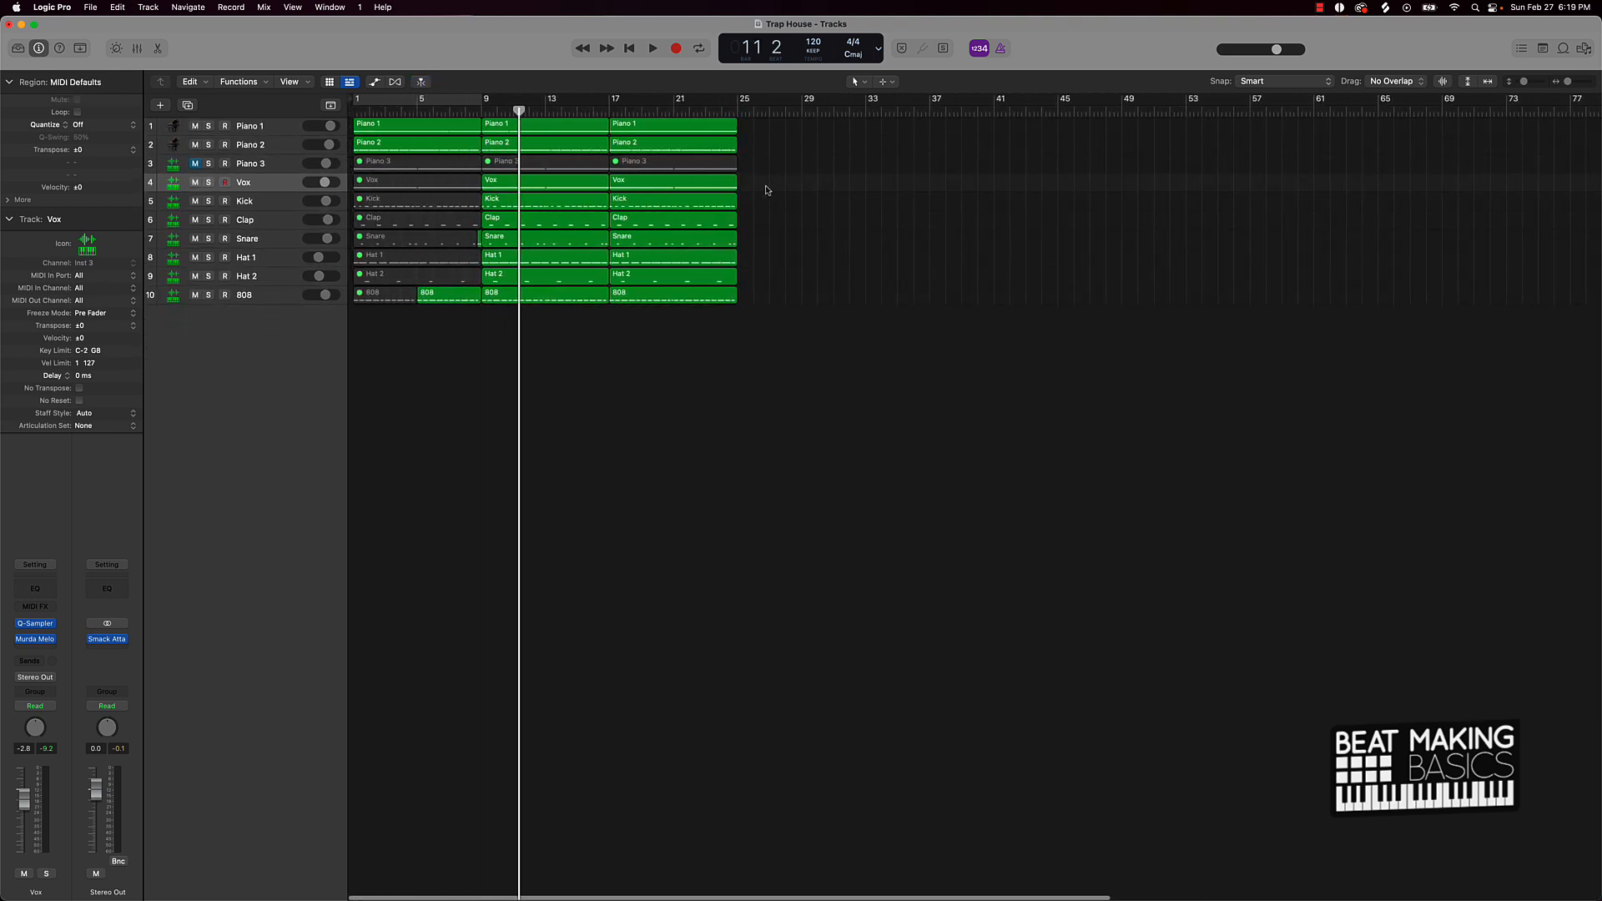
scroll(767, 189, "up", 5)
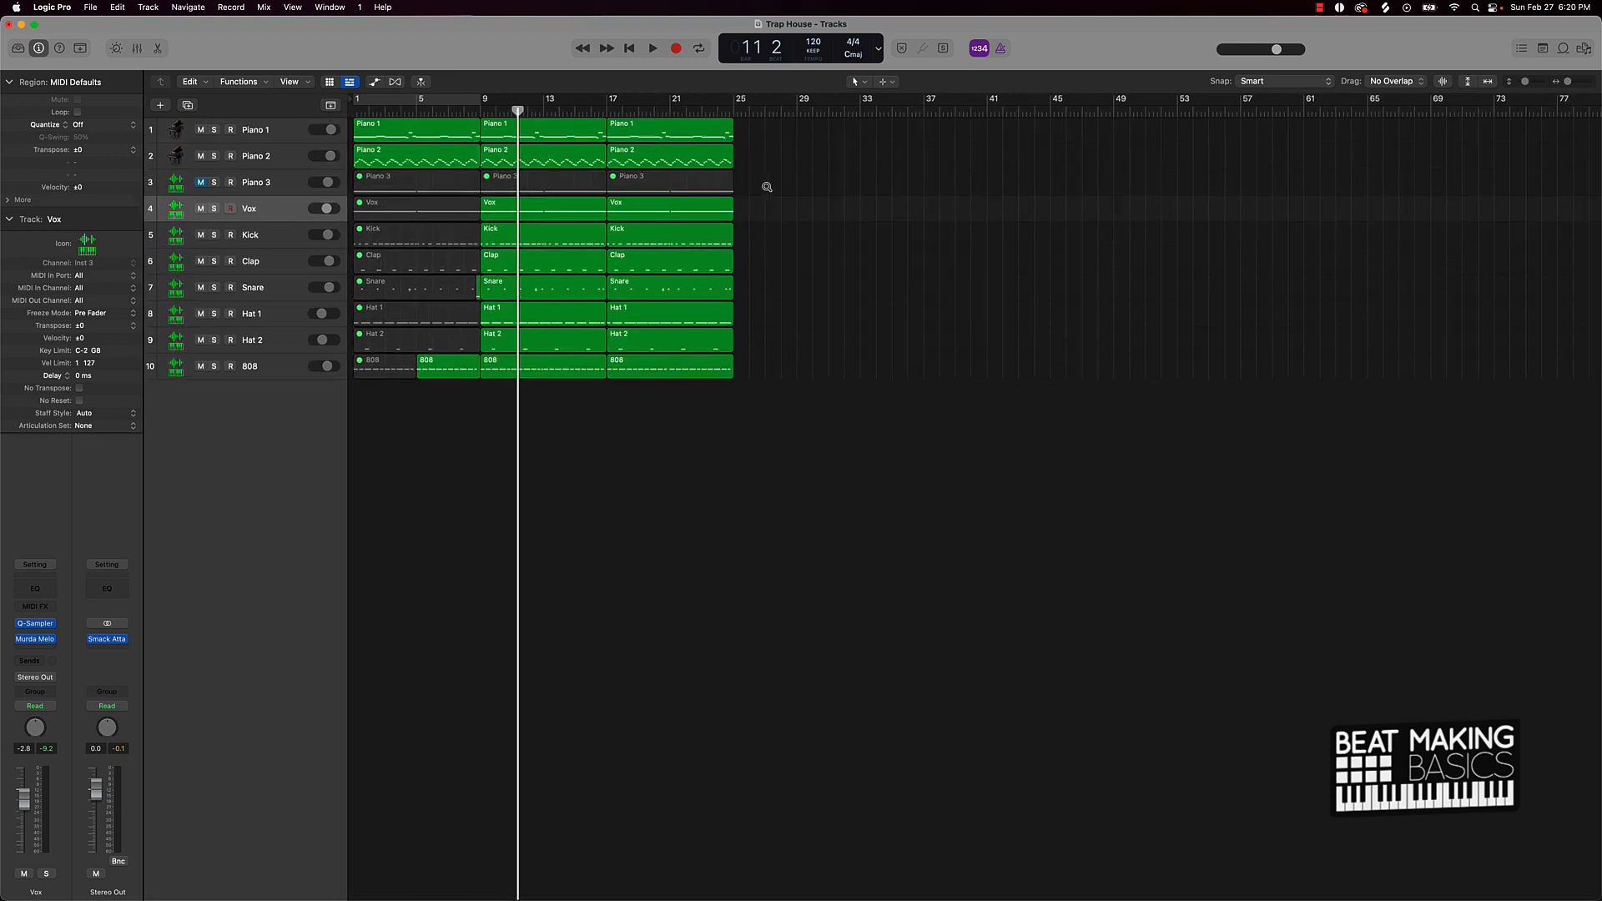
scroll(767, 187, "up", 2)
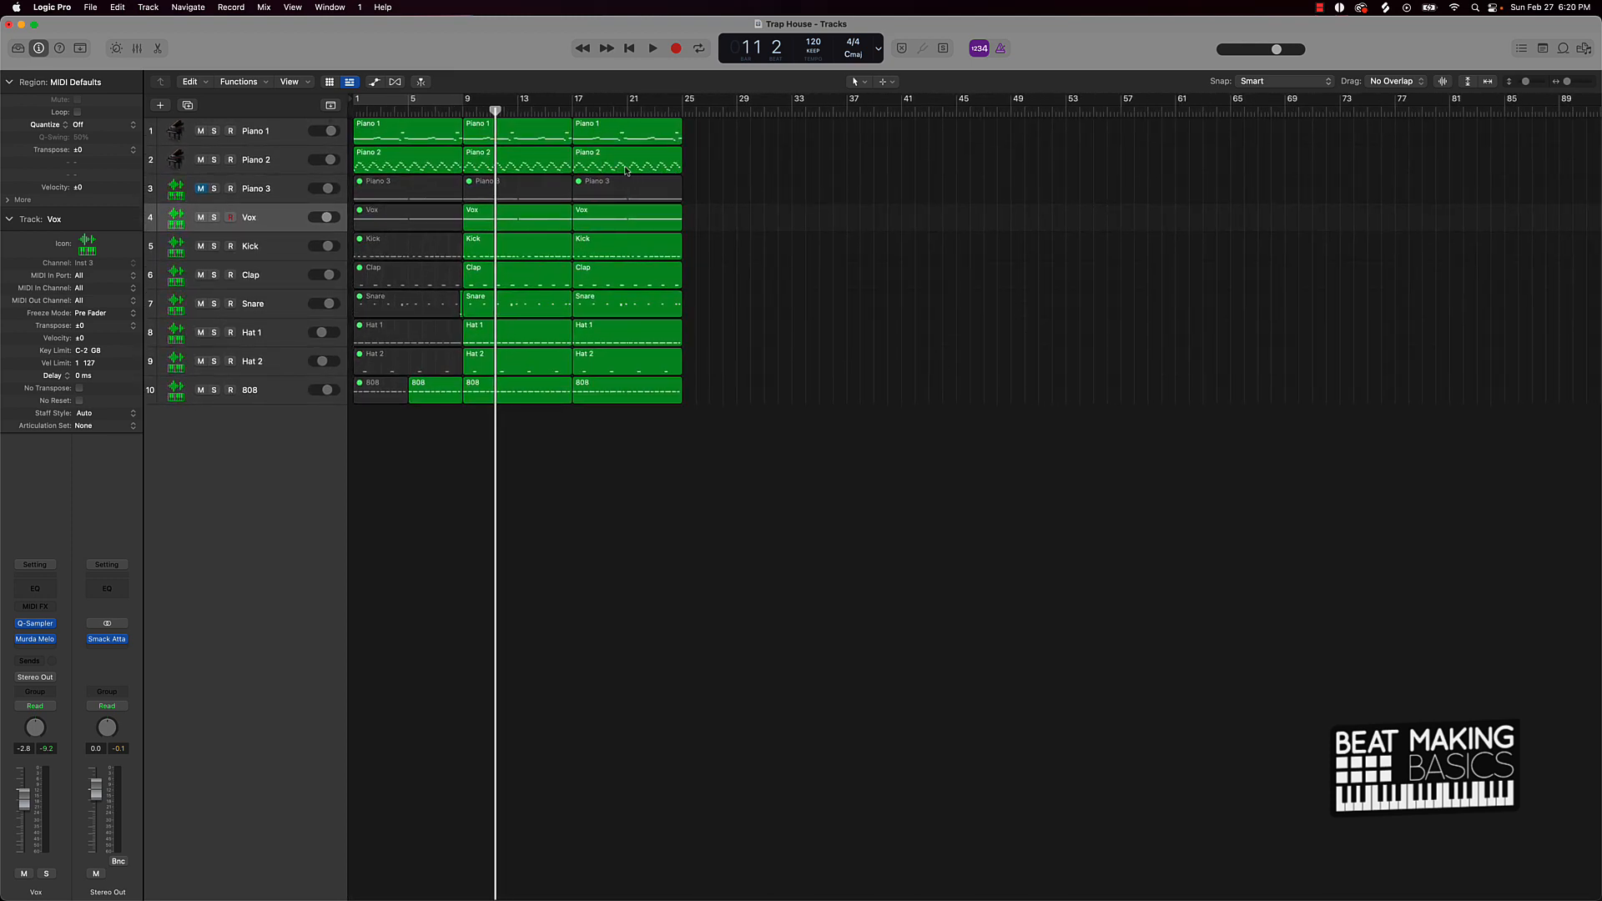
left_click(617, 216)
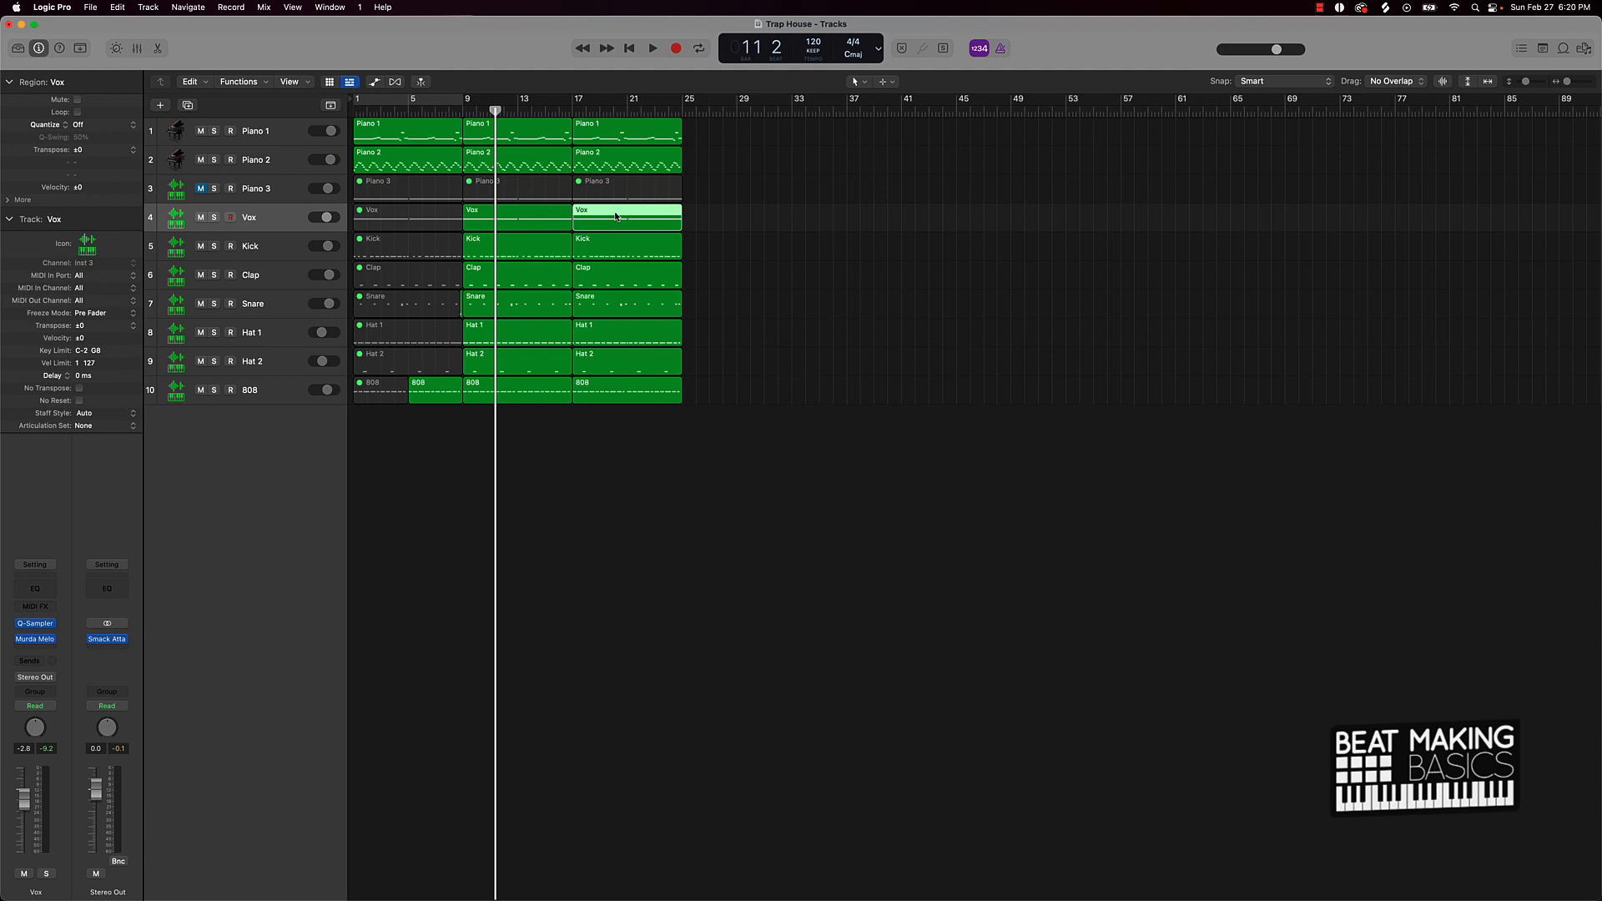
key("ctrl+m")
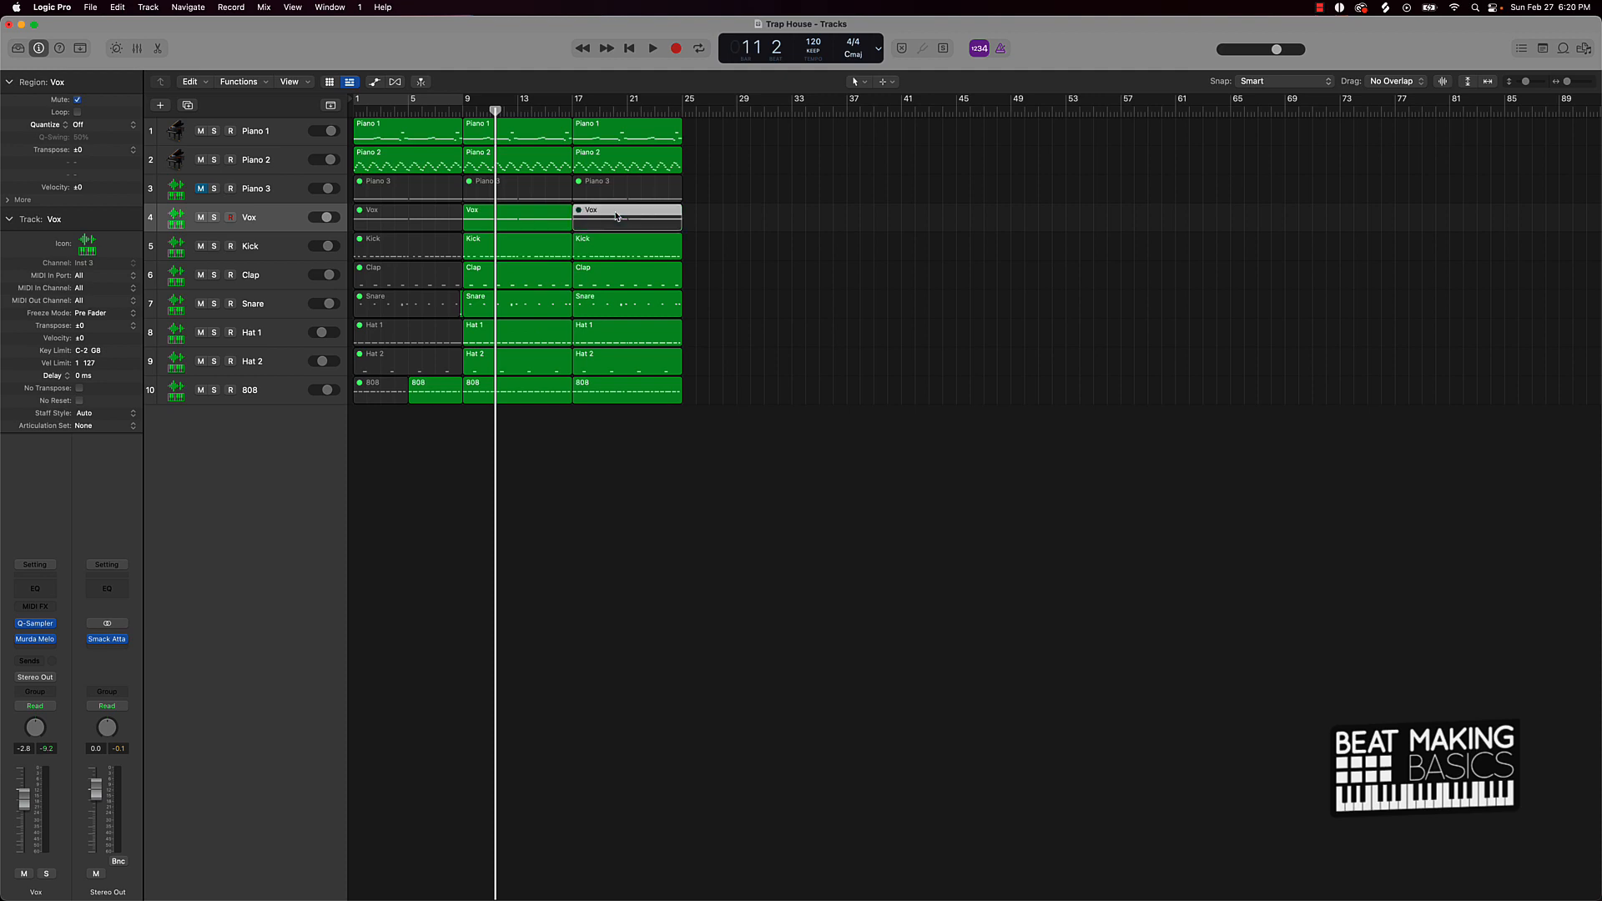
left_click(616, 169)
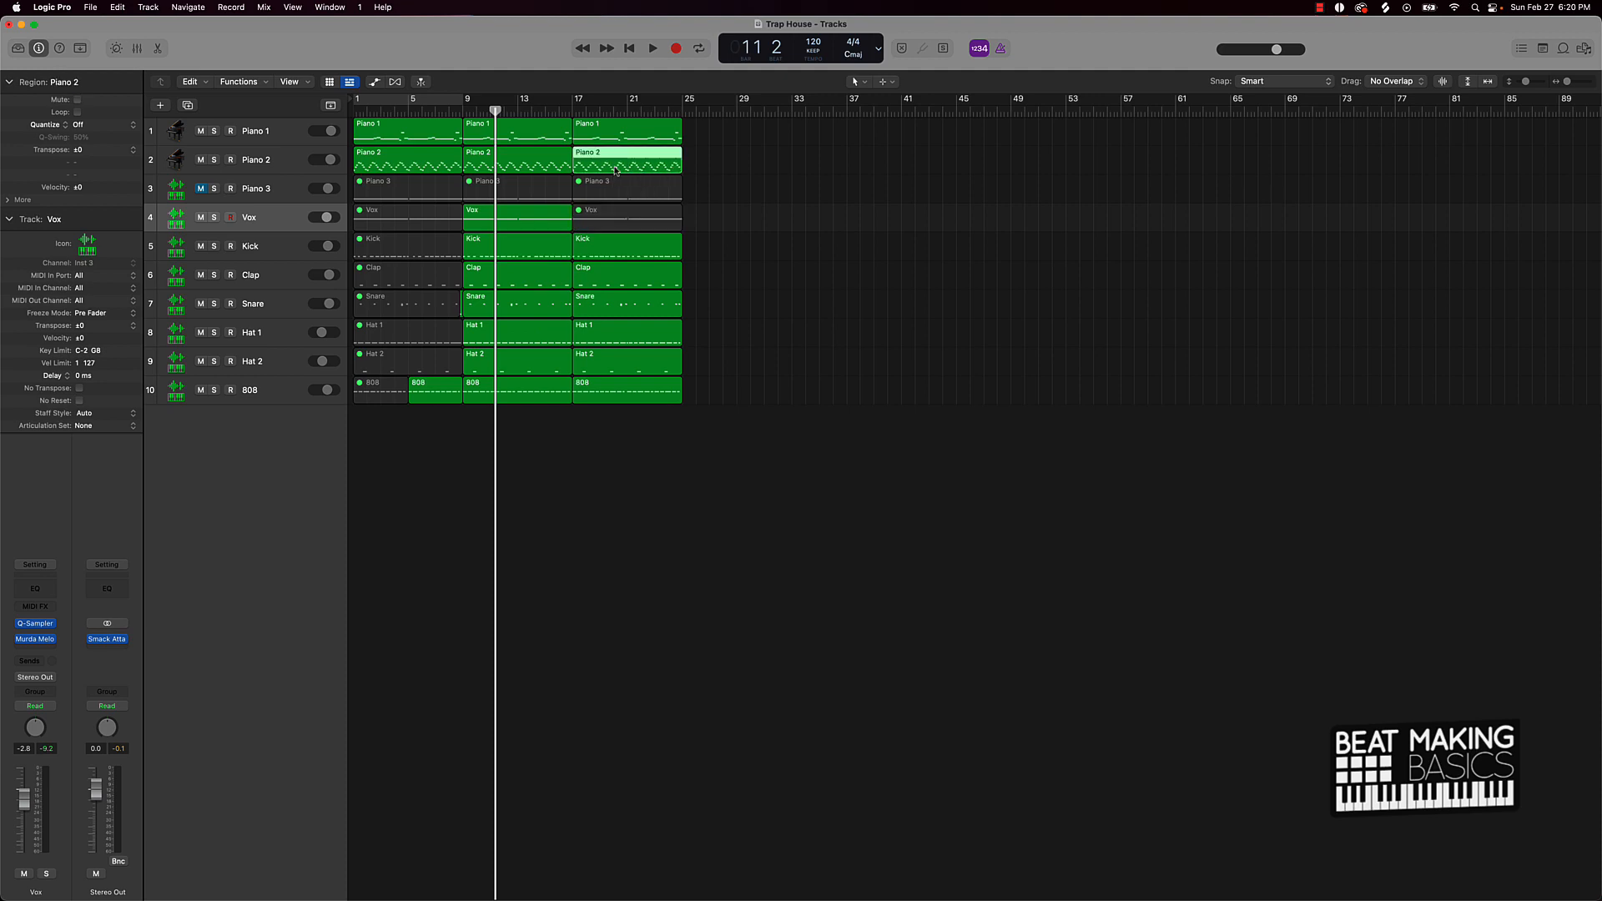
key("ctrl+m")
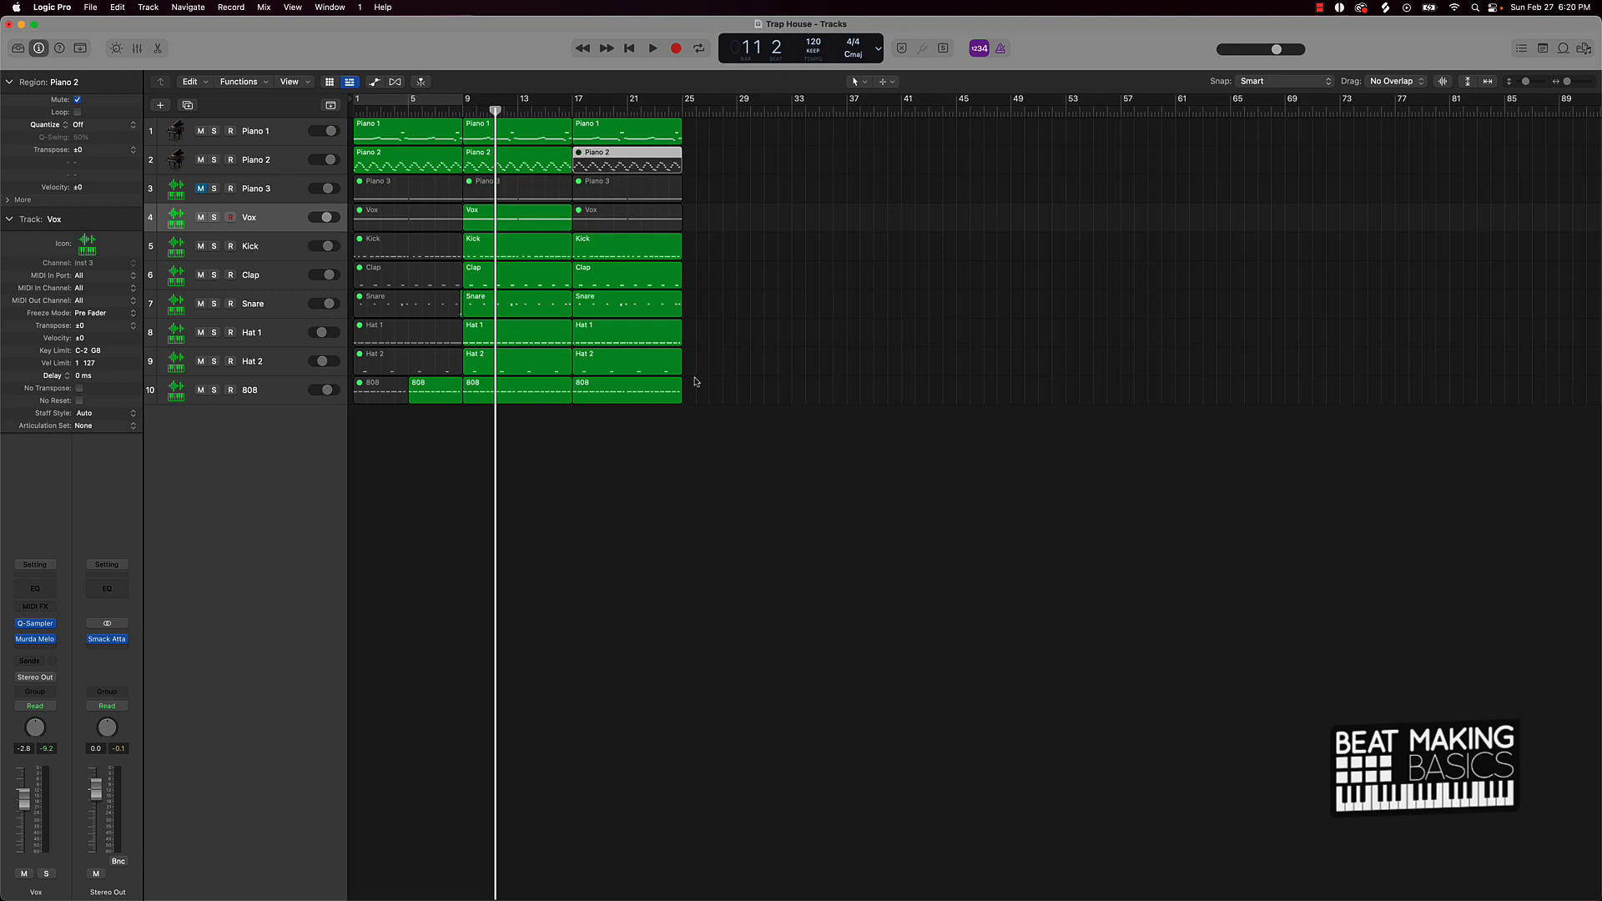
left_click(605, 253)
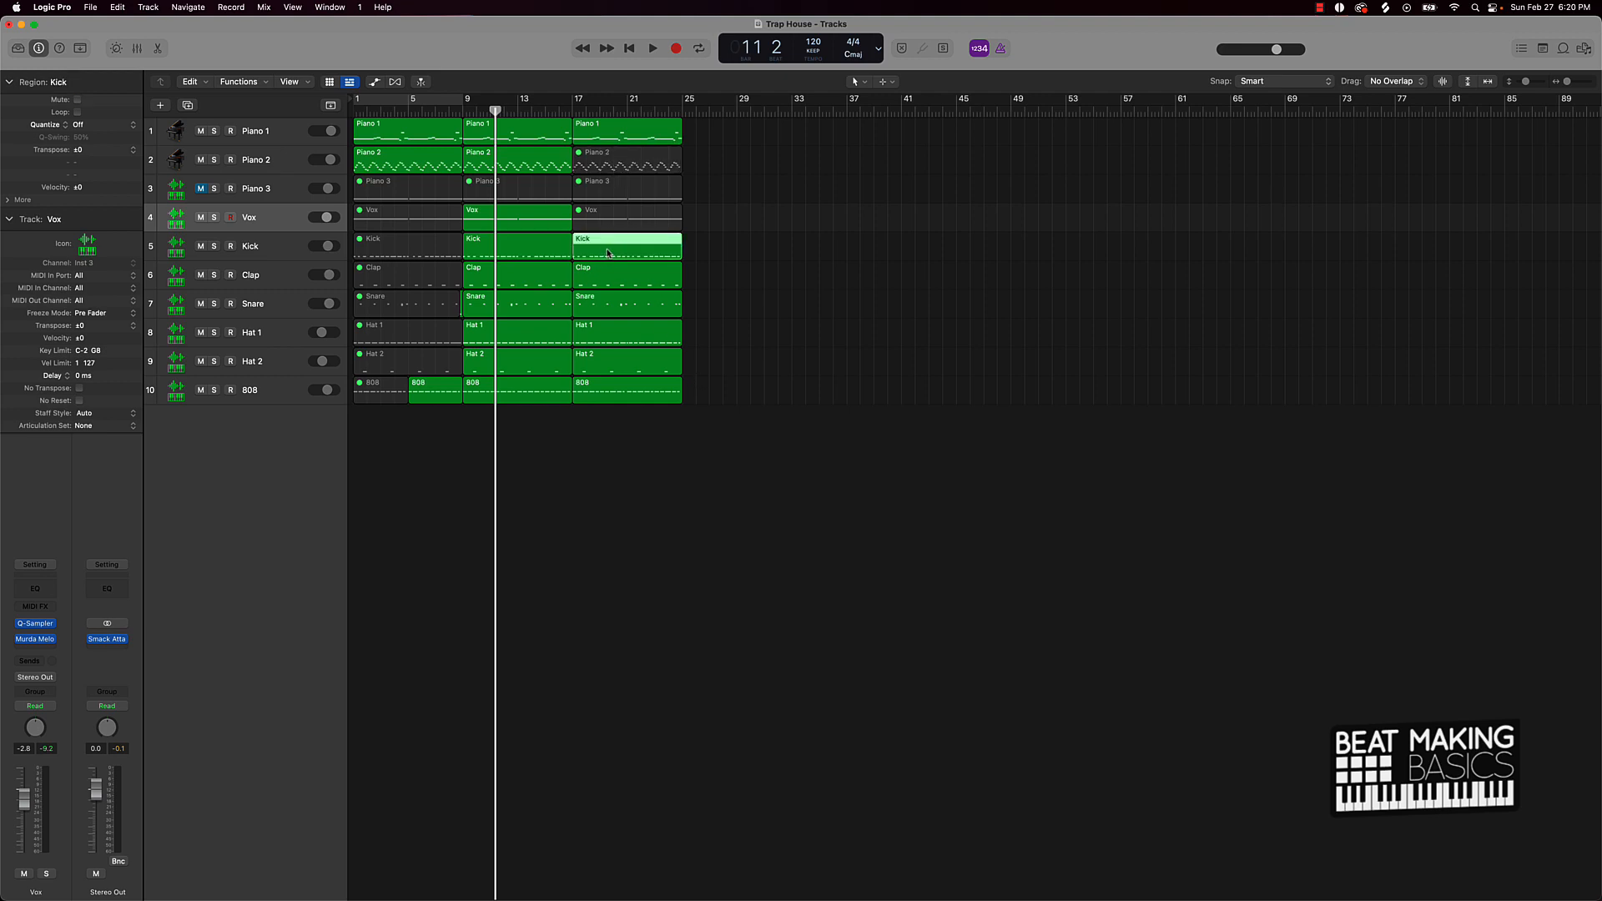
key("ctrl+m")
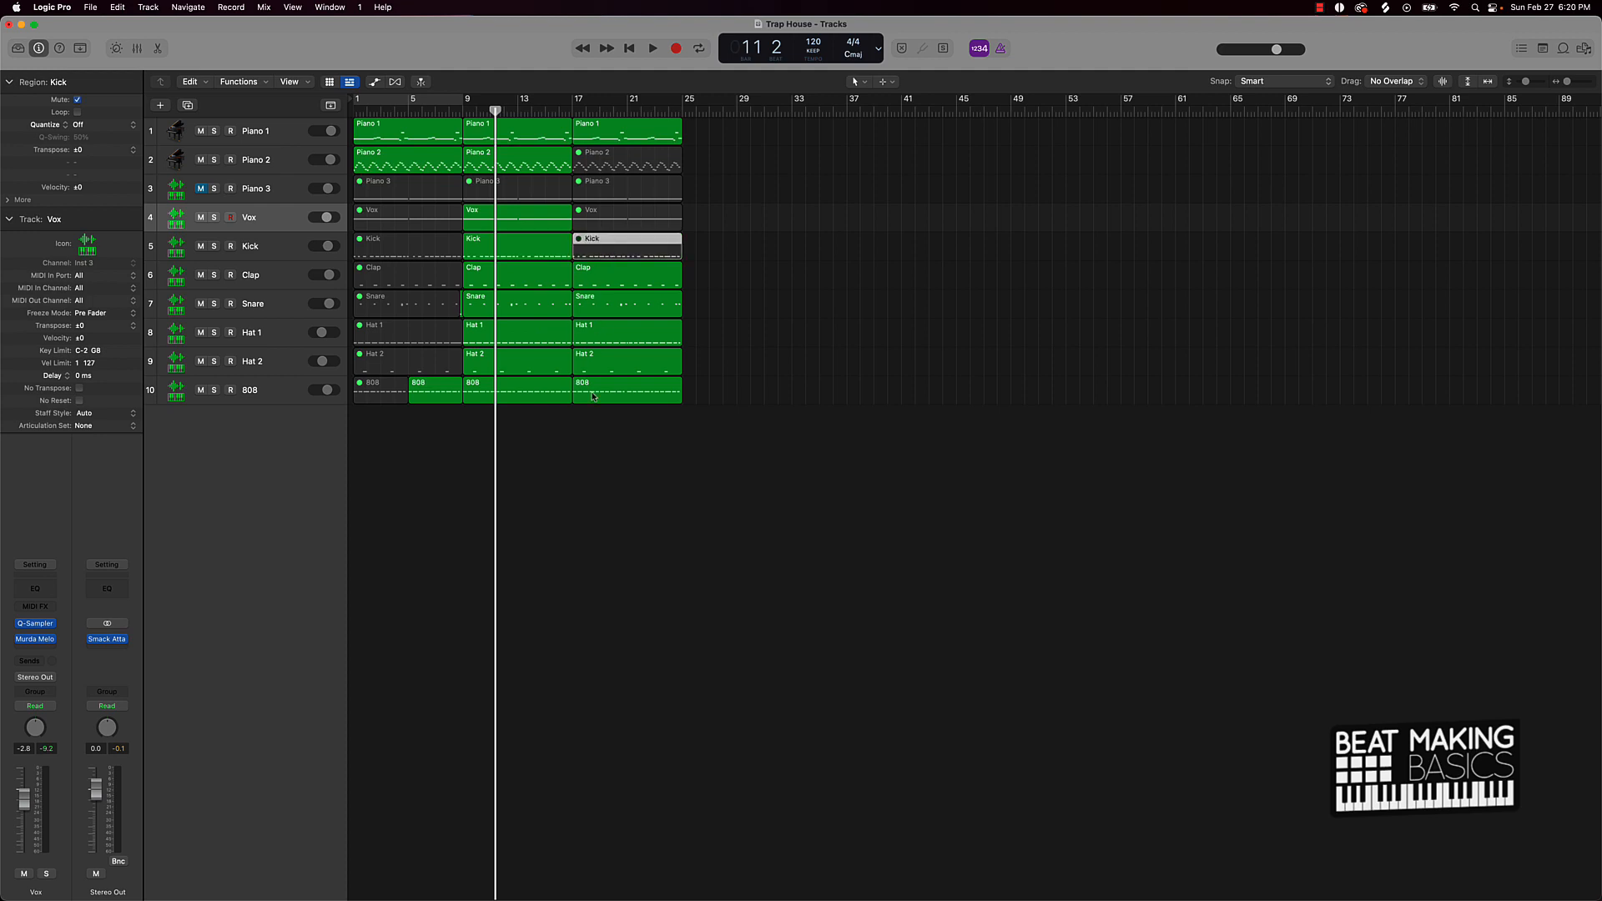
Step: Reorder the tracks so that the 808 track sits directly below the Kick track
left_click_drag(271, 391, 283, 240)
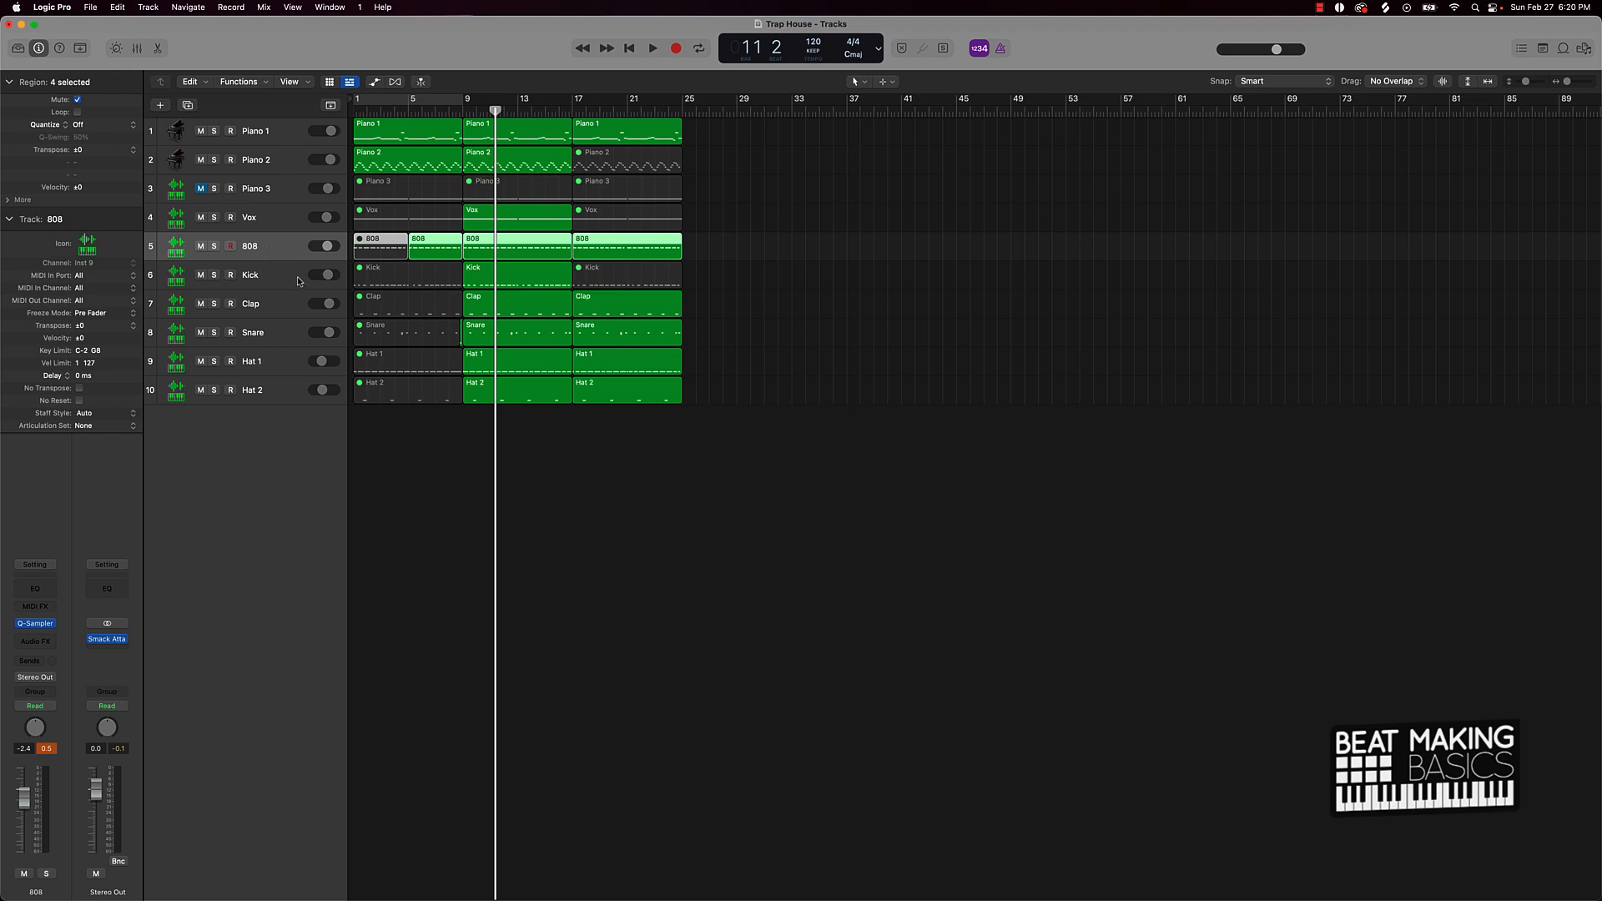
left_click_drag(298, 281, 294, 241)
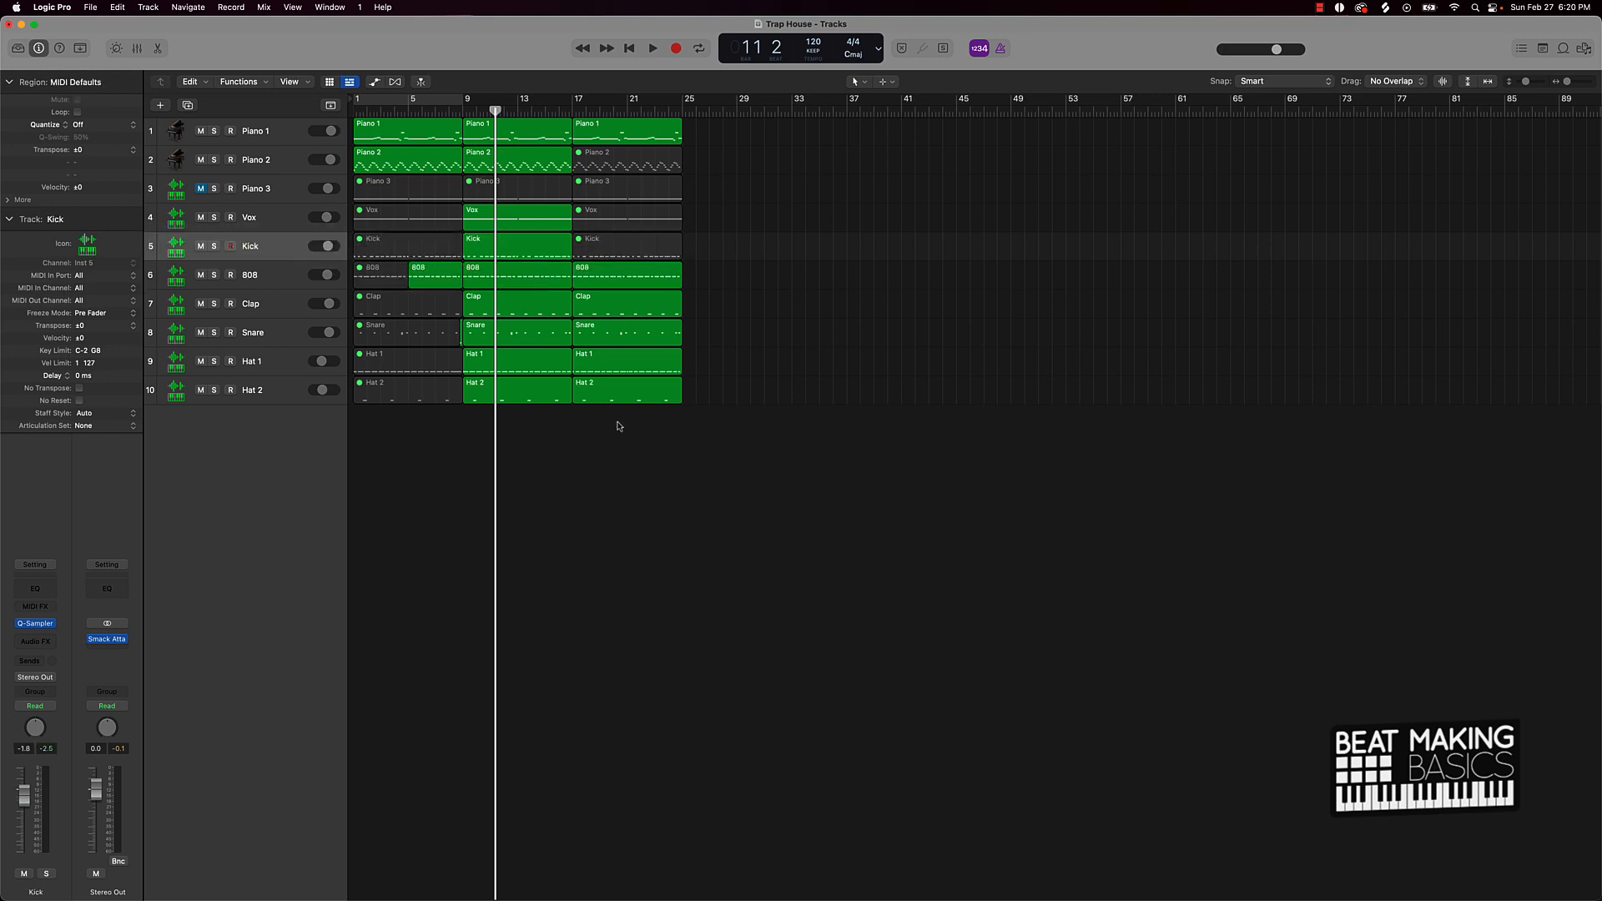
Step: Duplicate all ten regions of the bar 17 section so the copy starts at bar 25
left_click_drag(610, 426, 606, 125)
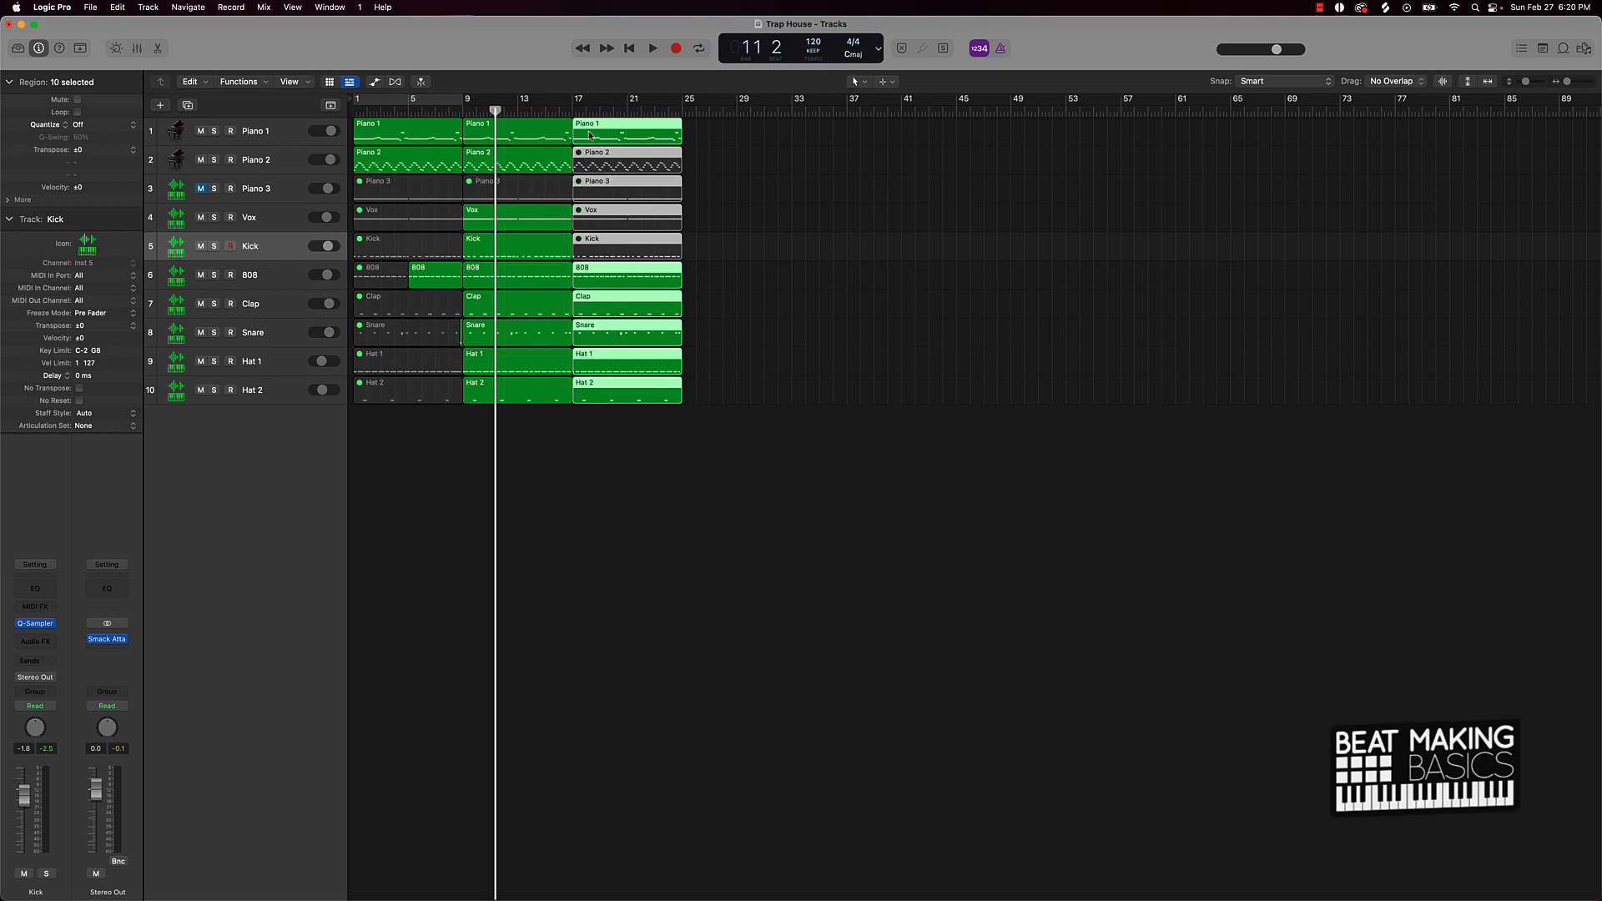
left_click_drag(588, 134, 697, 132)
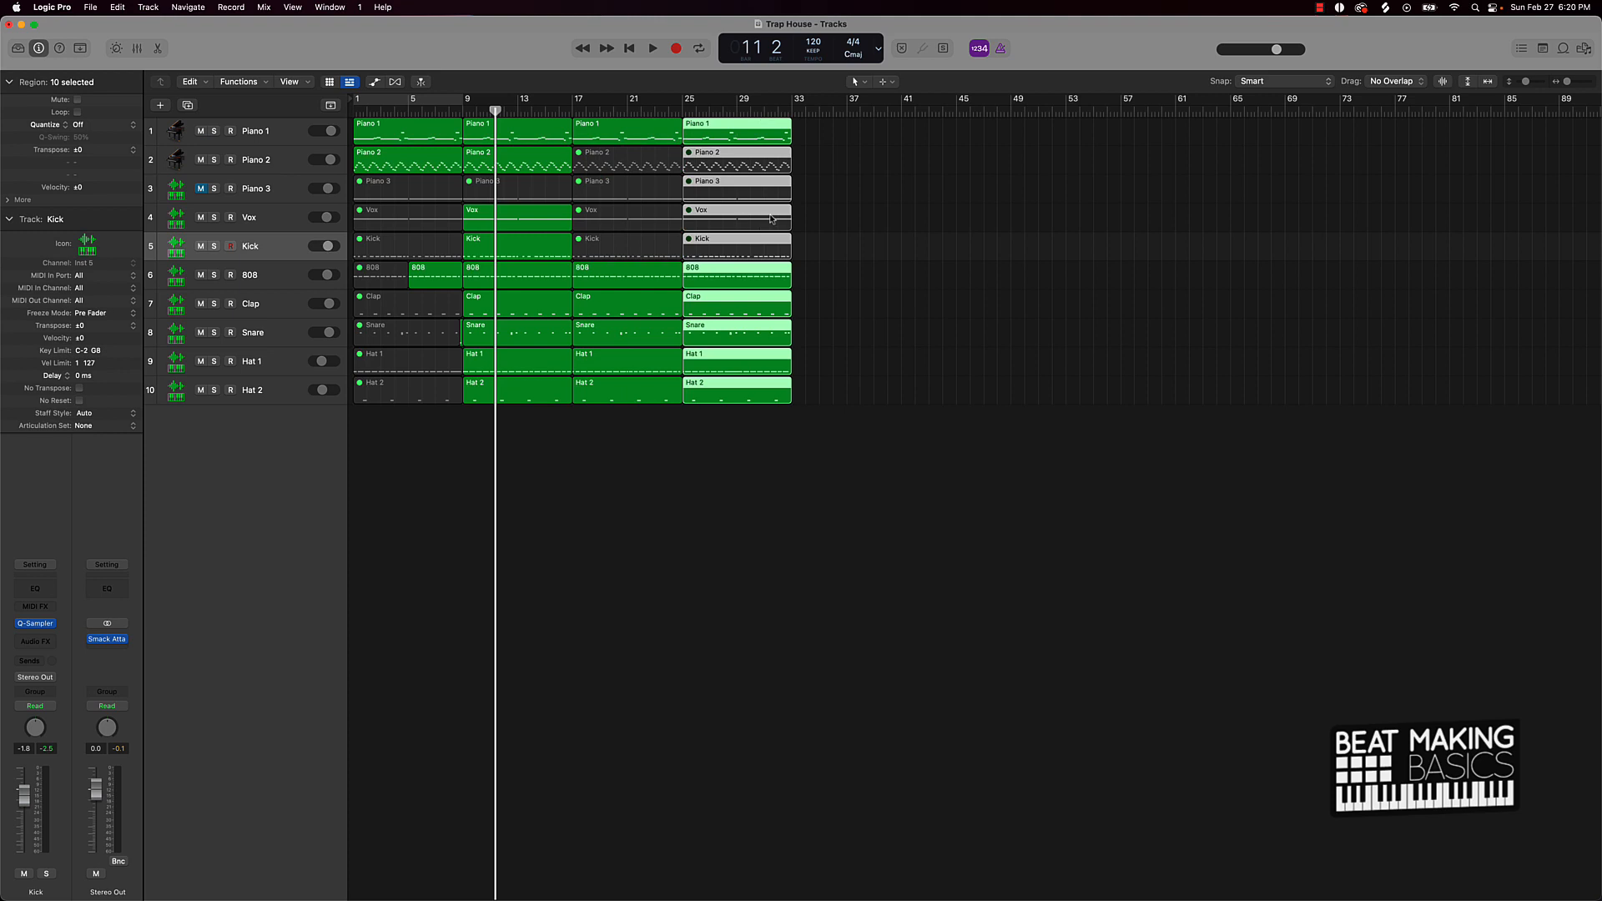
left_click(837, 207)
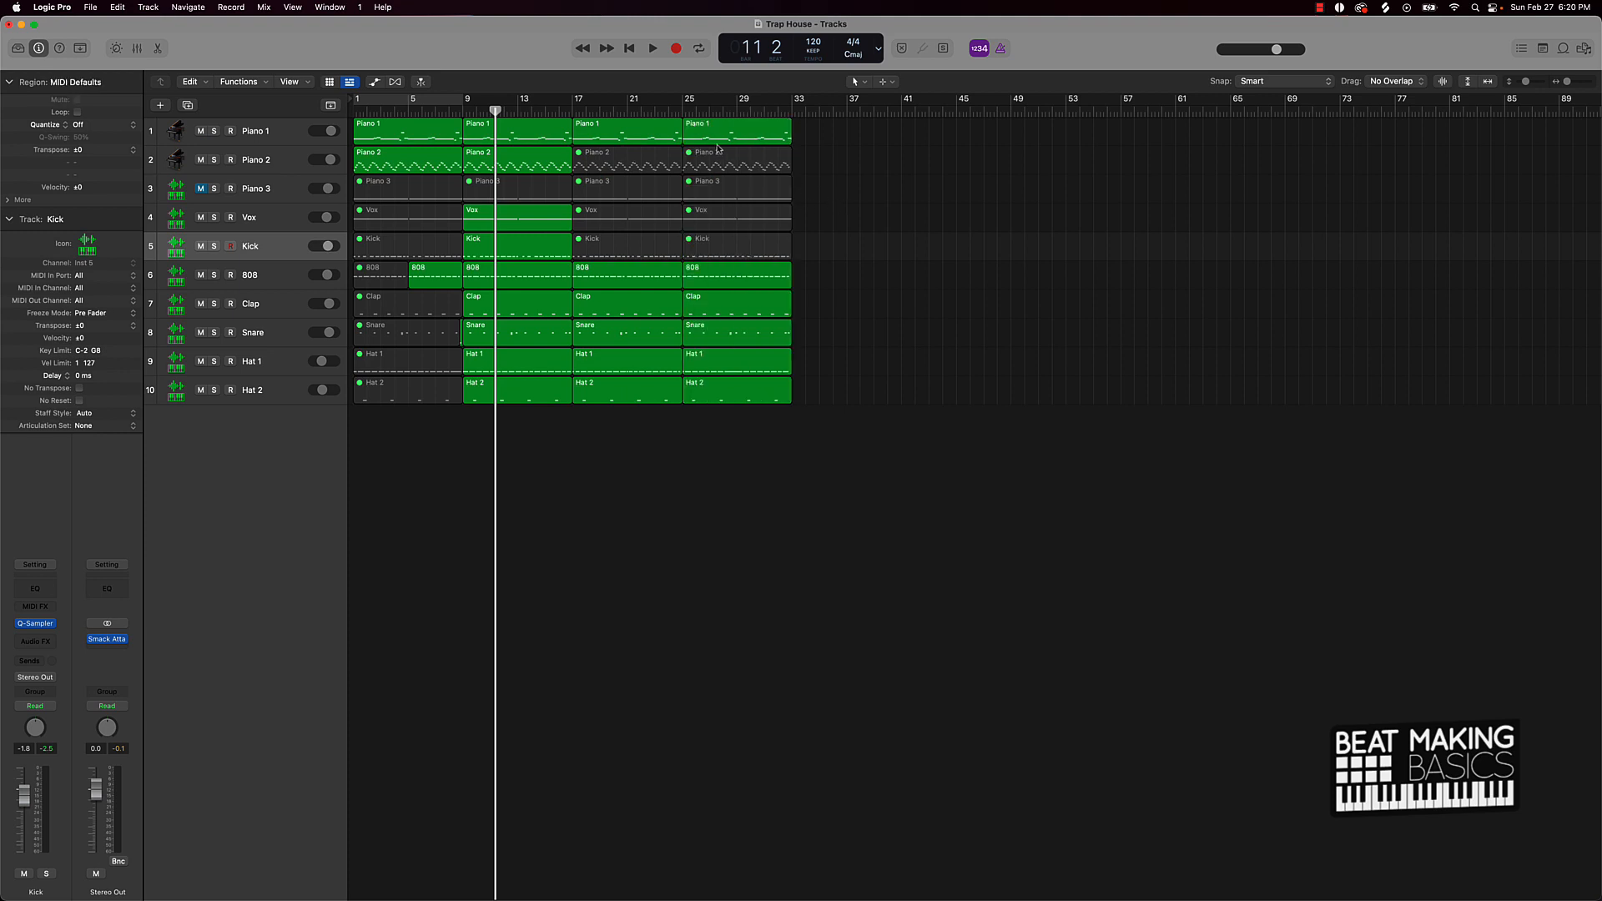
Step: Unmute the Piano 2 and Kick regions in the section starting at bar 25
left_click(759, 162)
key("ctrl+m")
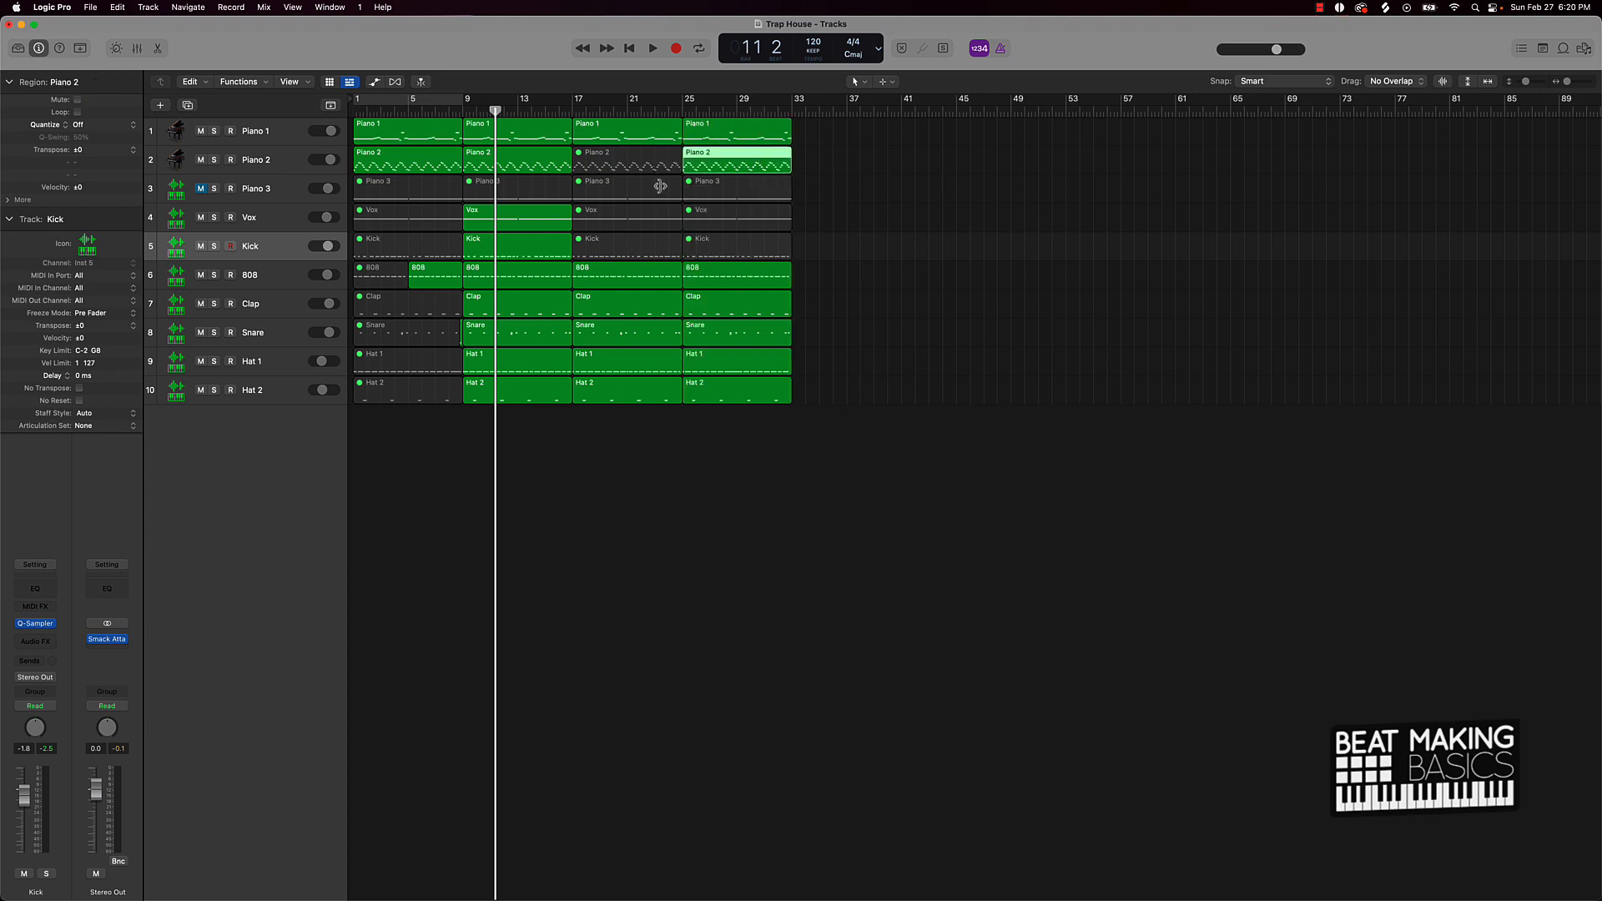
left_click(739, 253)
key("ctrl+m")
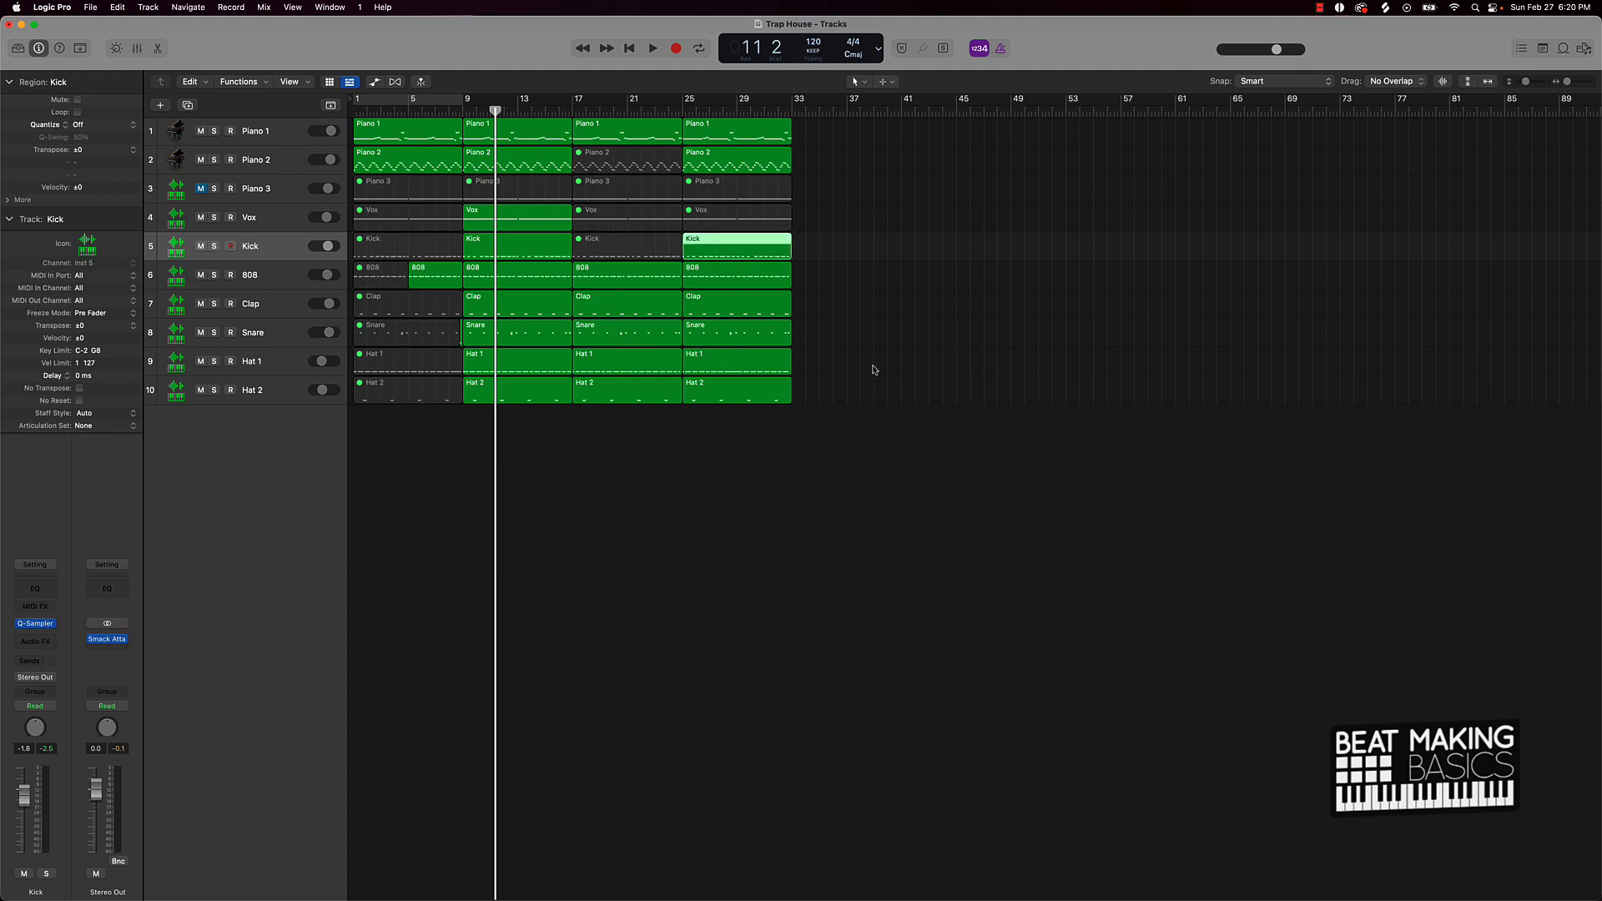
Step: Play the arrangement from the beginning to the end of the last section at bar 33
key("Return")
key("space")
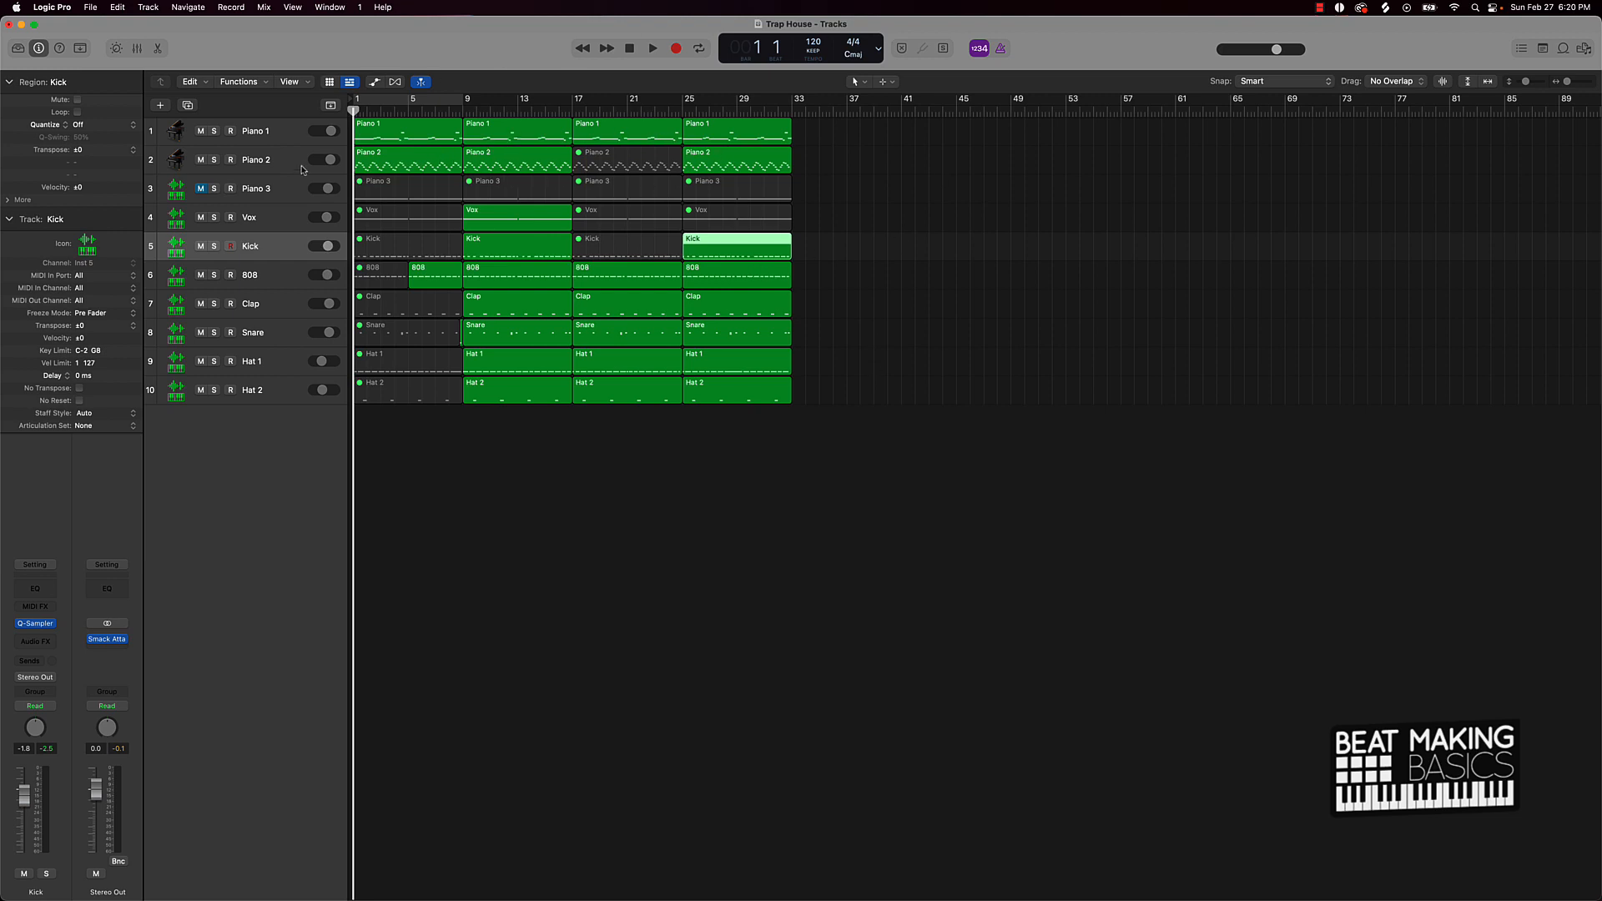
left_click(741, 451)
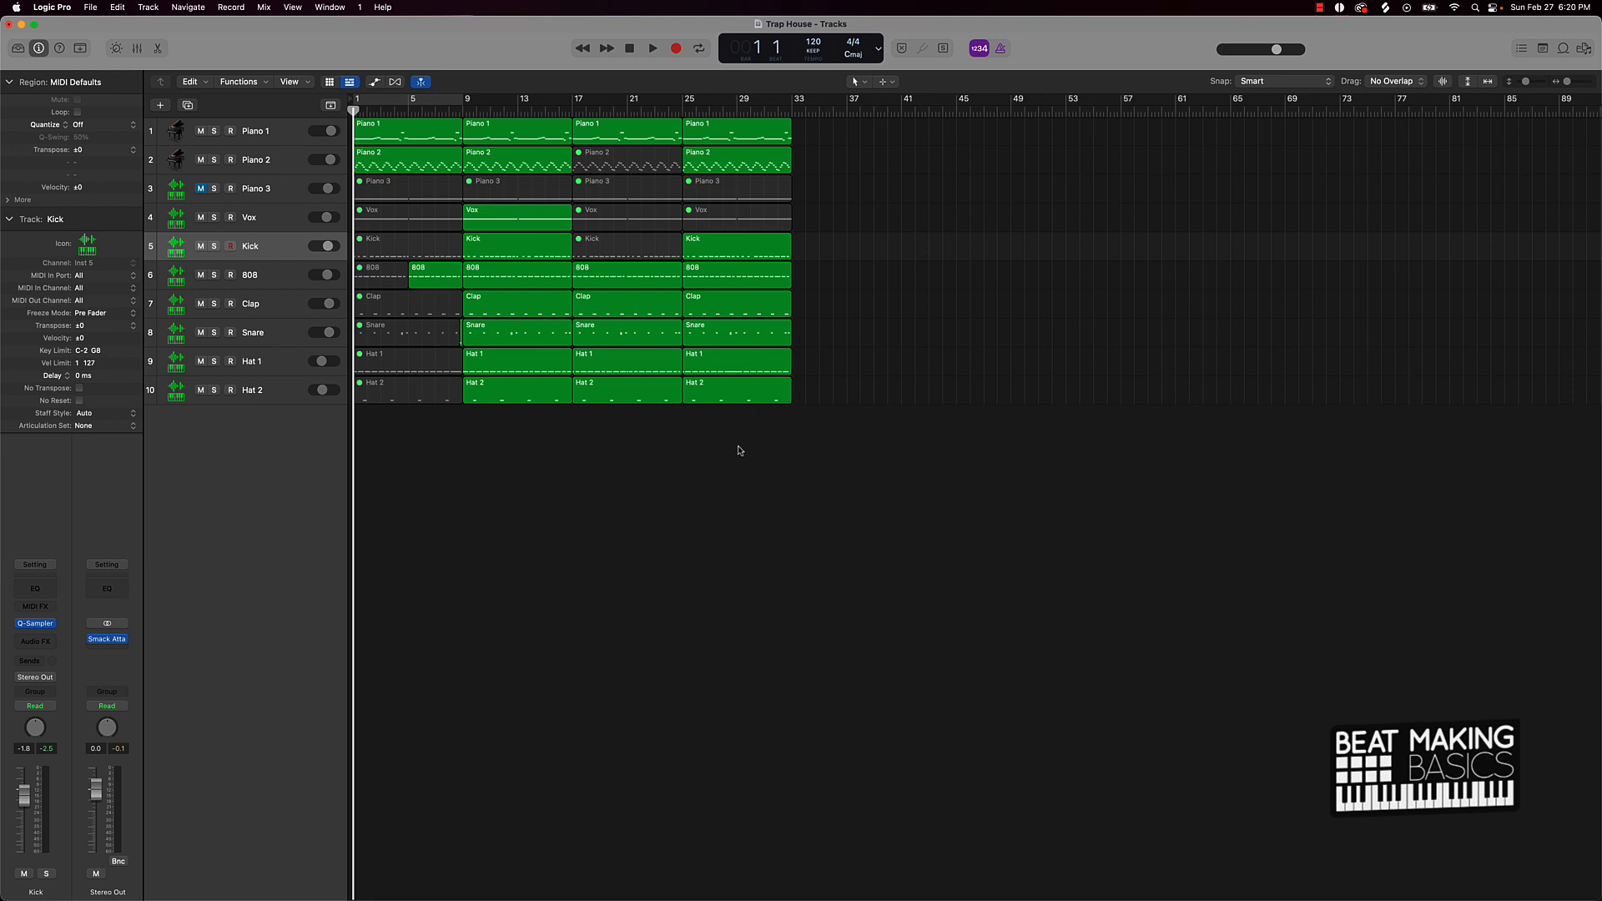
key("space")
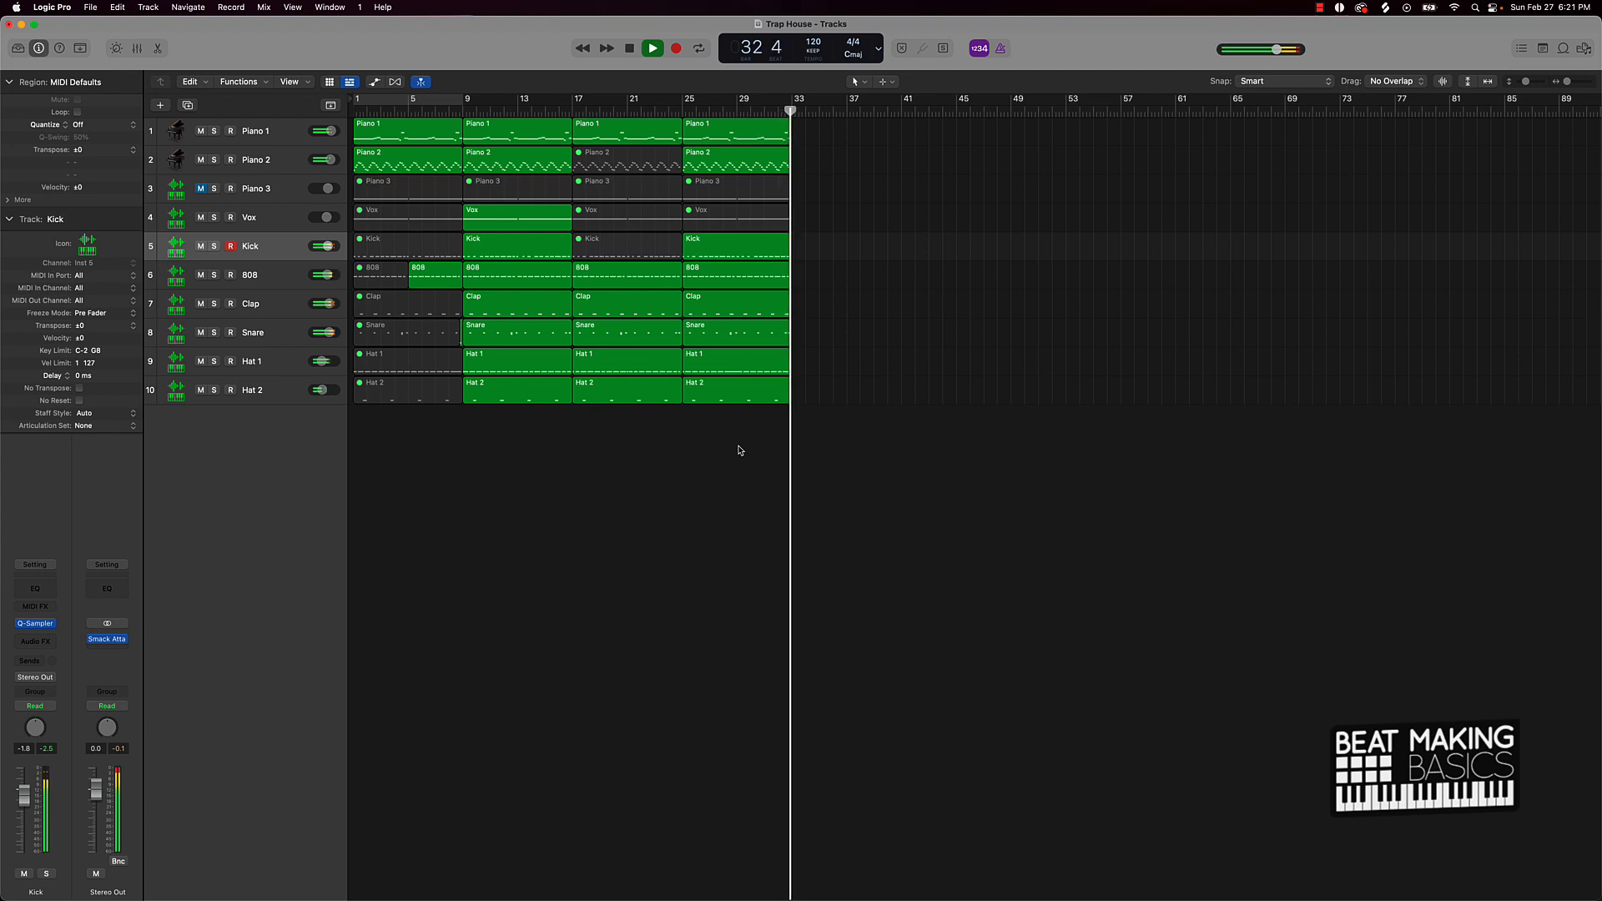
key("space")
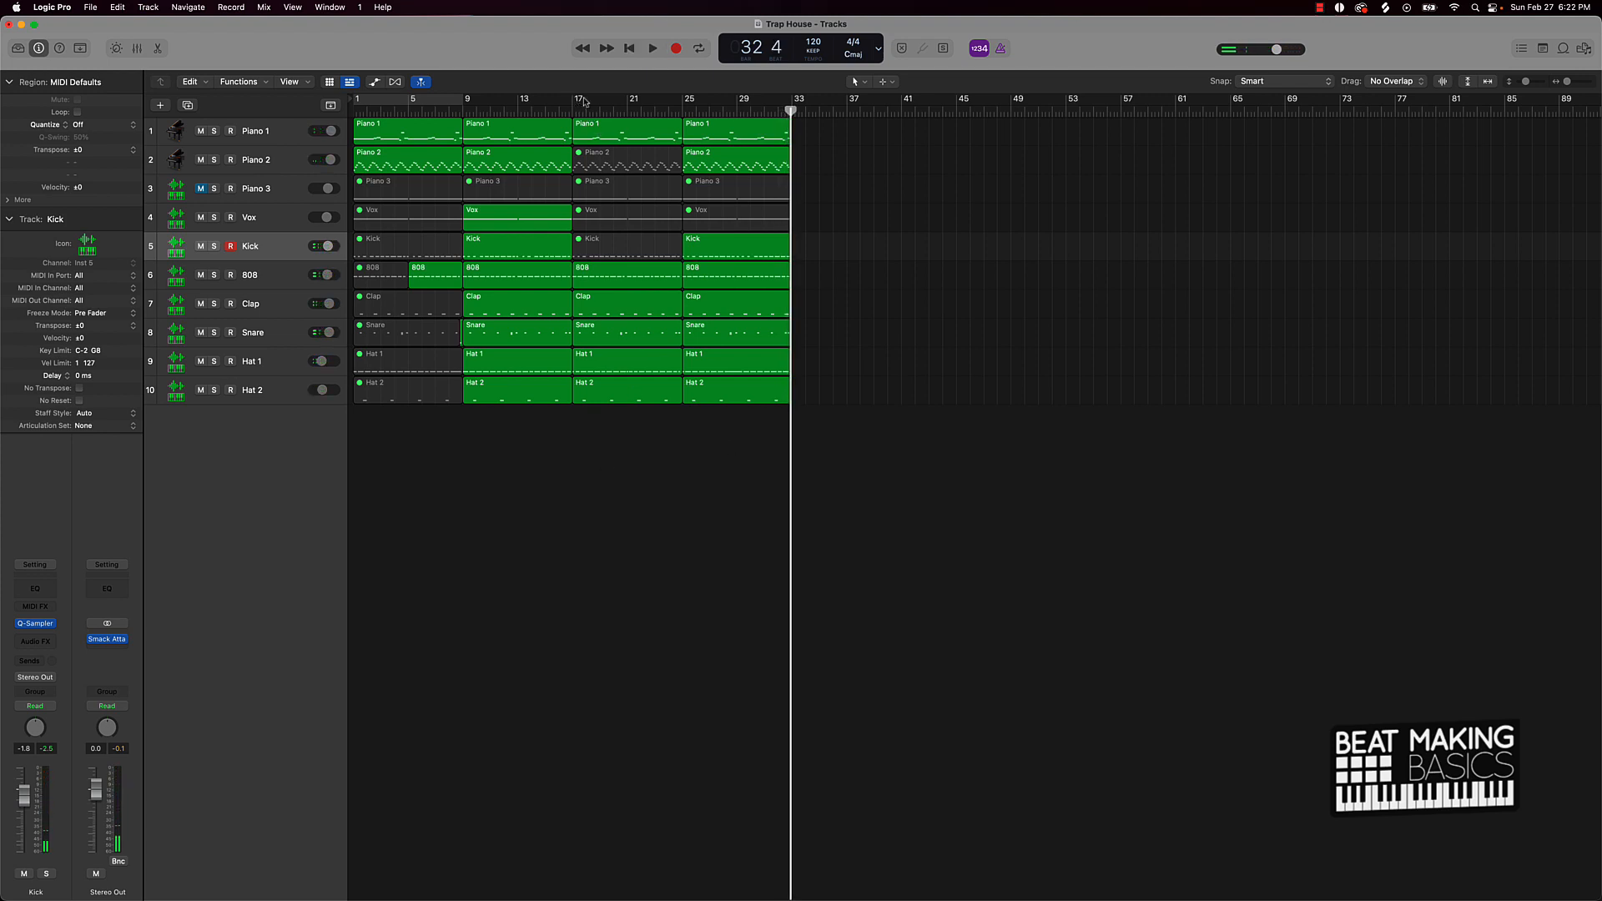
Step: Set the cycle range to bars 17–33 and duplicate all regions from bars 9–33 so the copy starts at bar 33
left_click_drag(577, 100, 797, 113)
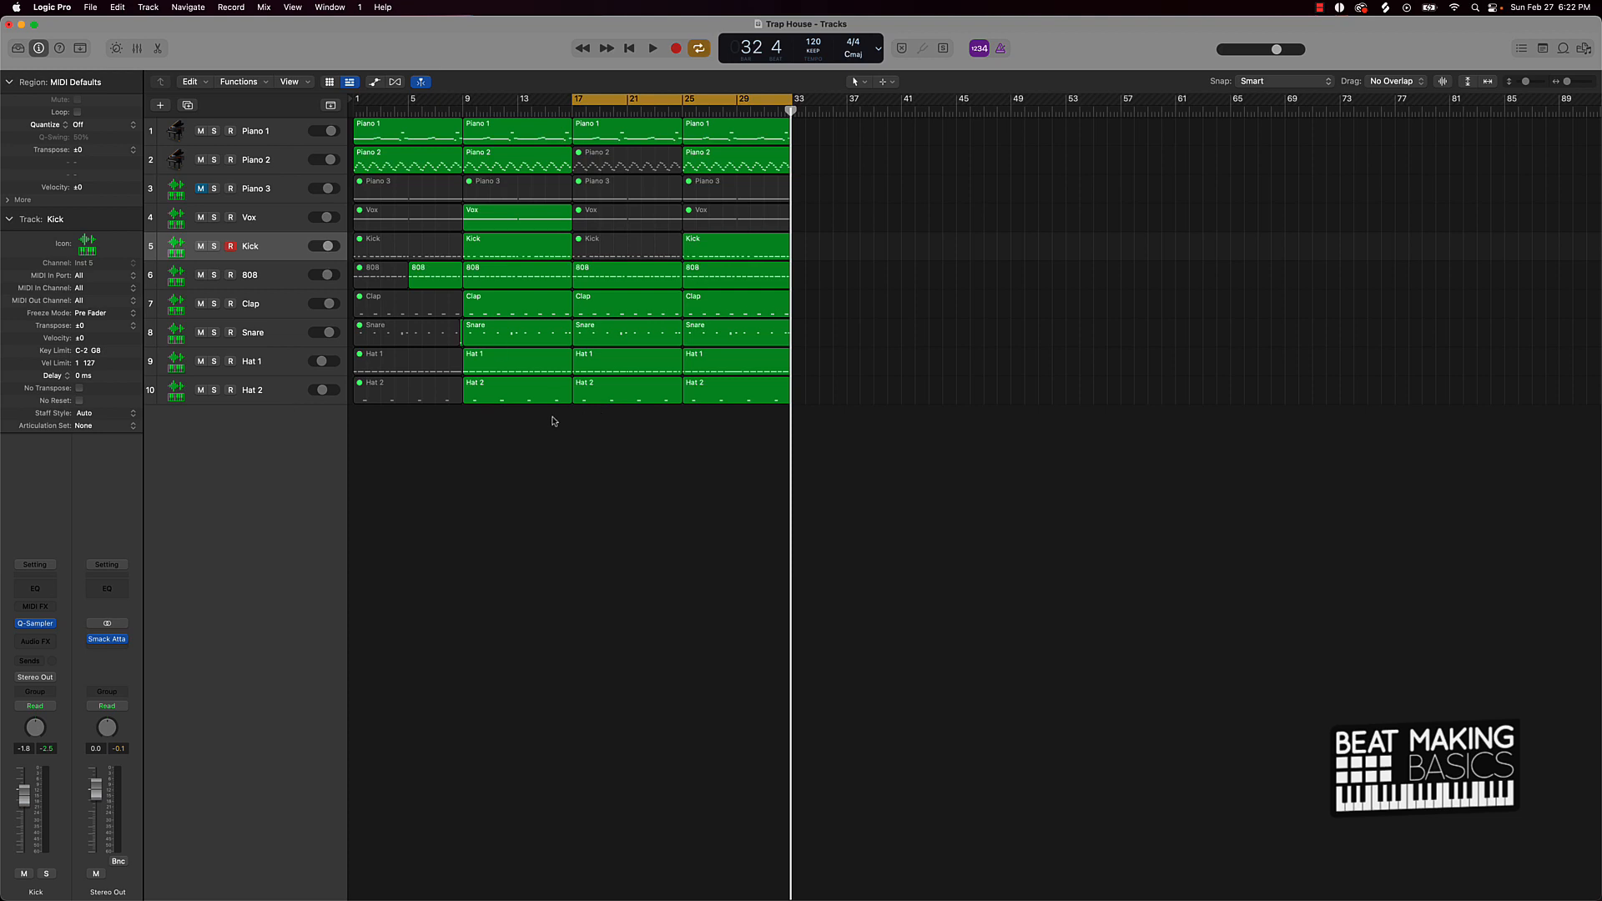
left_click_drag(483, 421, 763, 122)
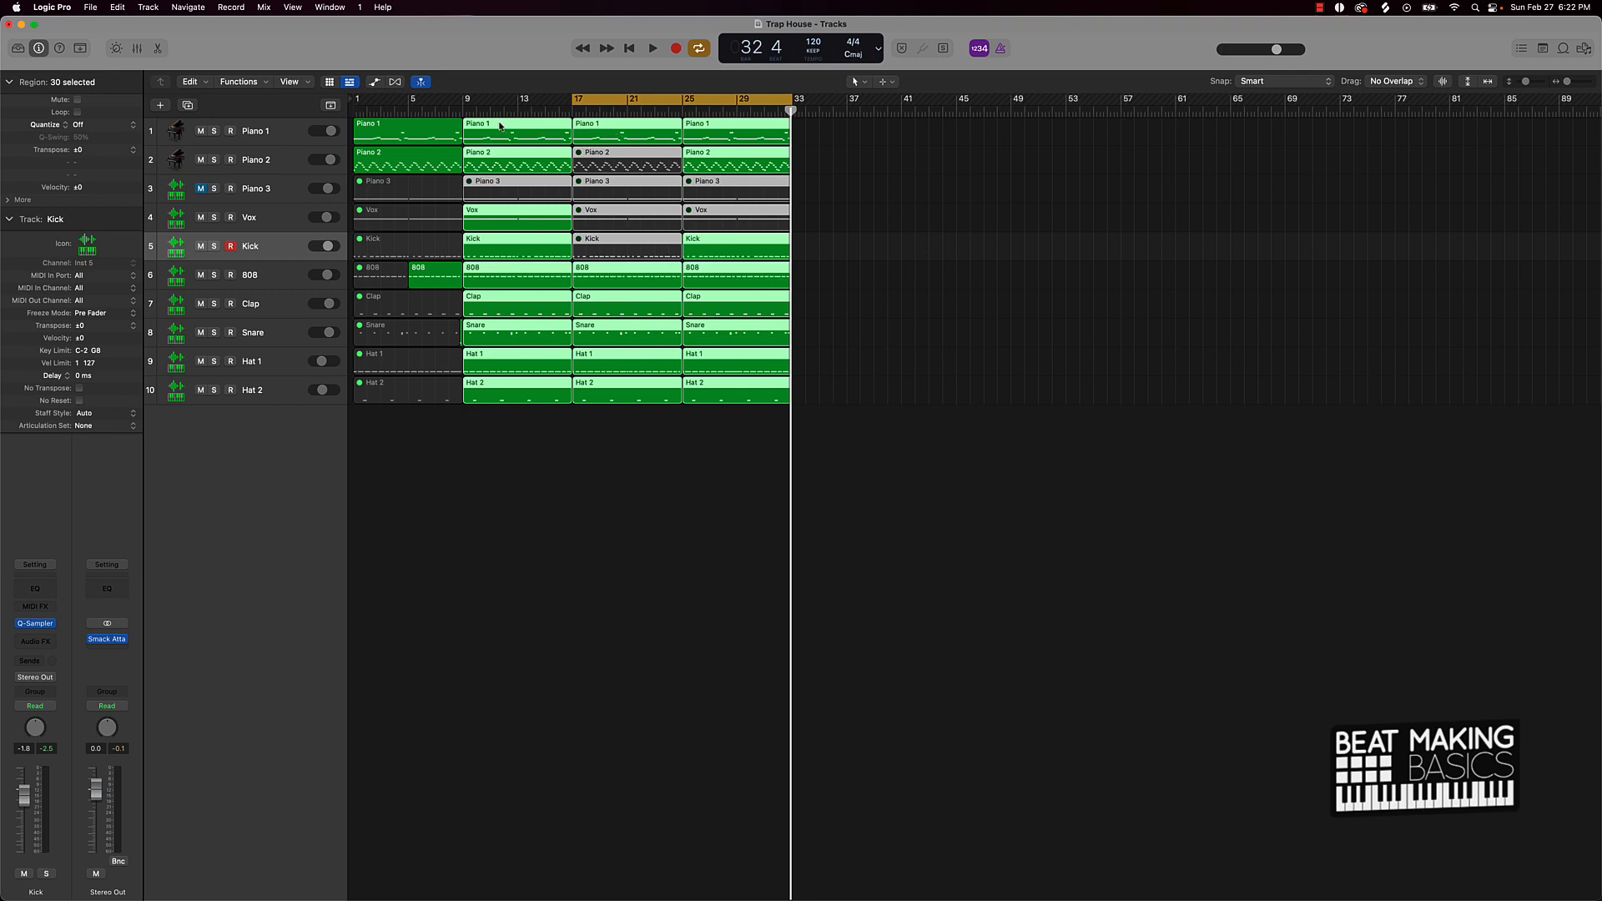
left_click_drag(491, 127, 820, 127)
left_click(906, 447)
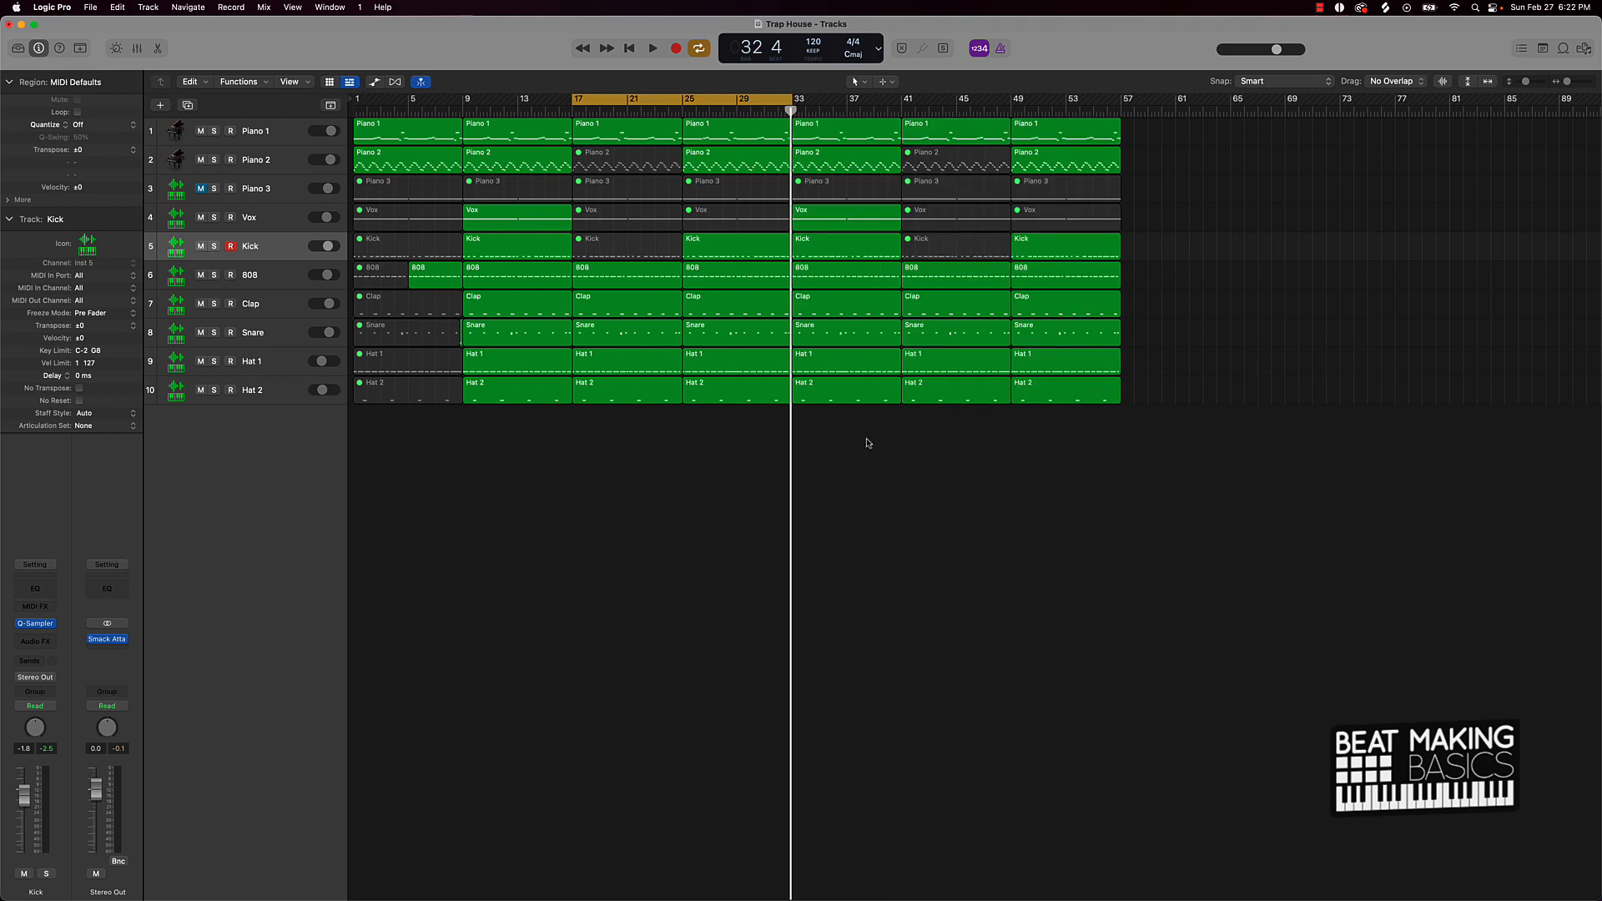
Step: Duplicate the full eight-bar section with the active Vox region to bar 57 and again to bar 65
left_click_drag(867, 443, 1145, 148)
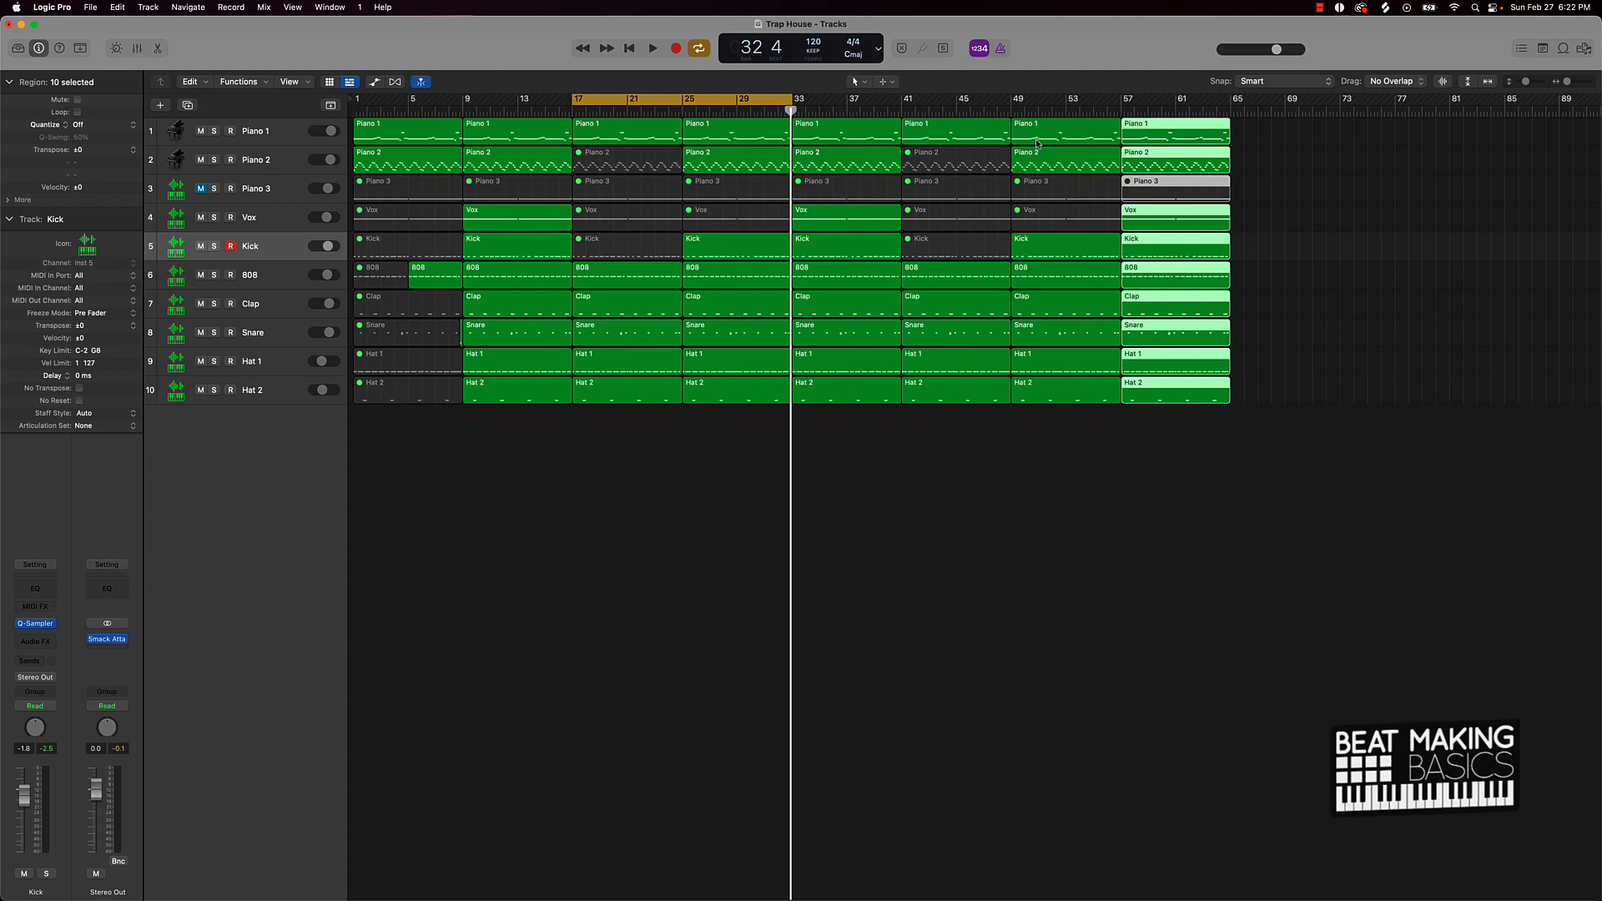
left_click(1241, 427)
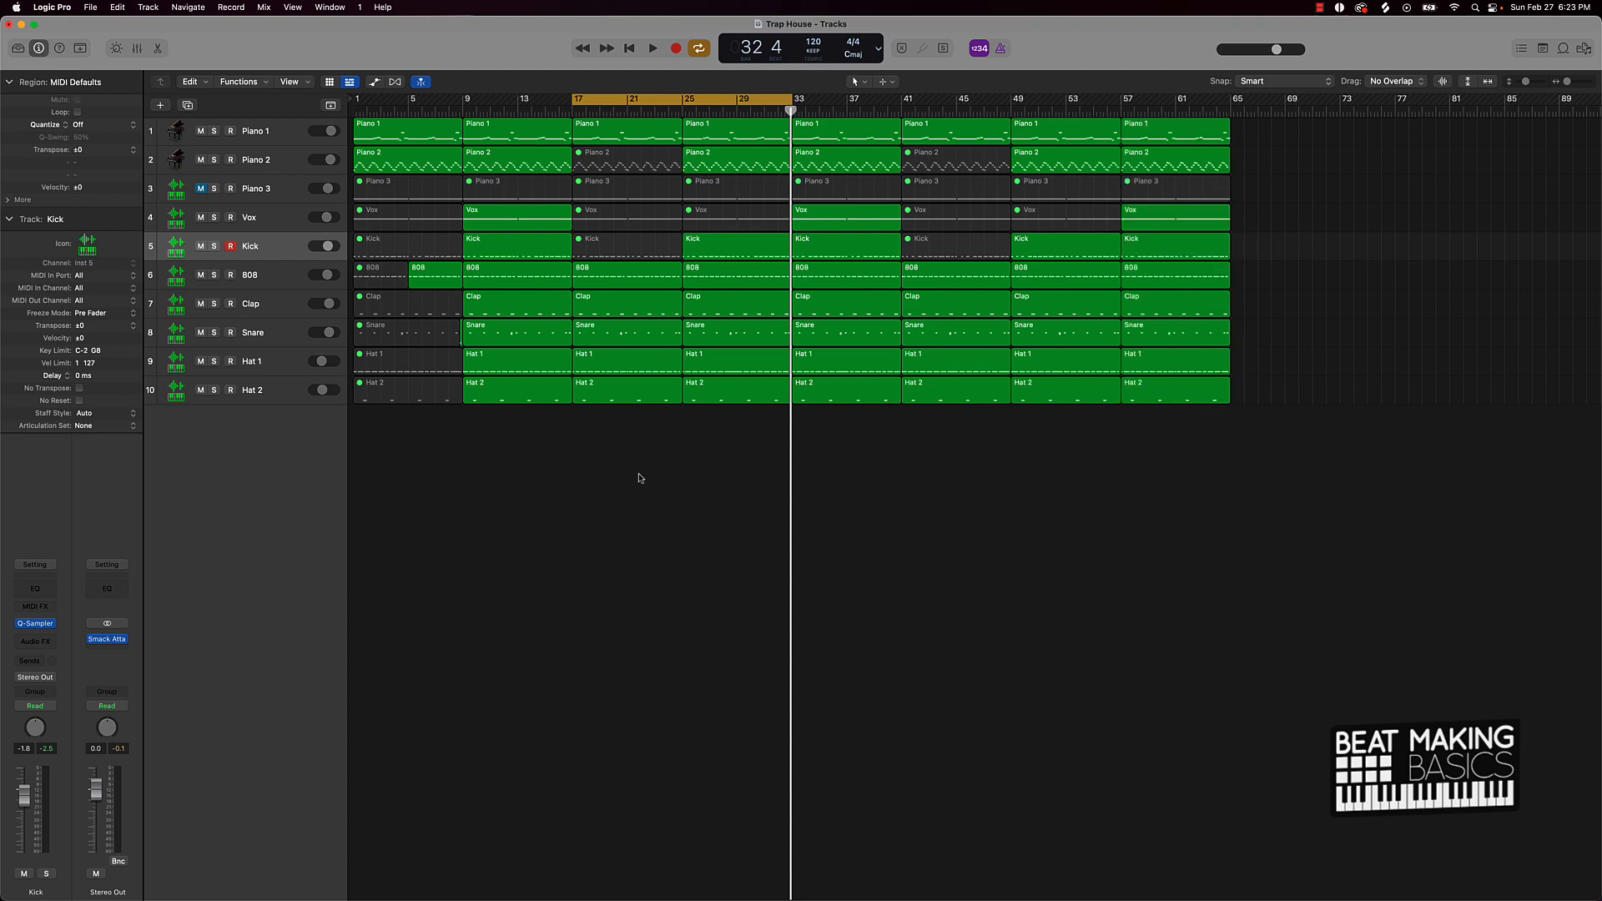
left_click_drag(370, 432, 390, 91)
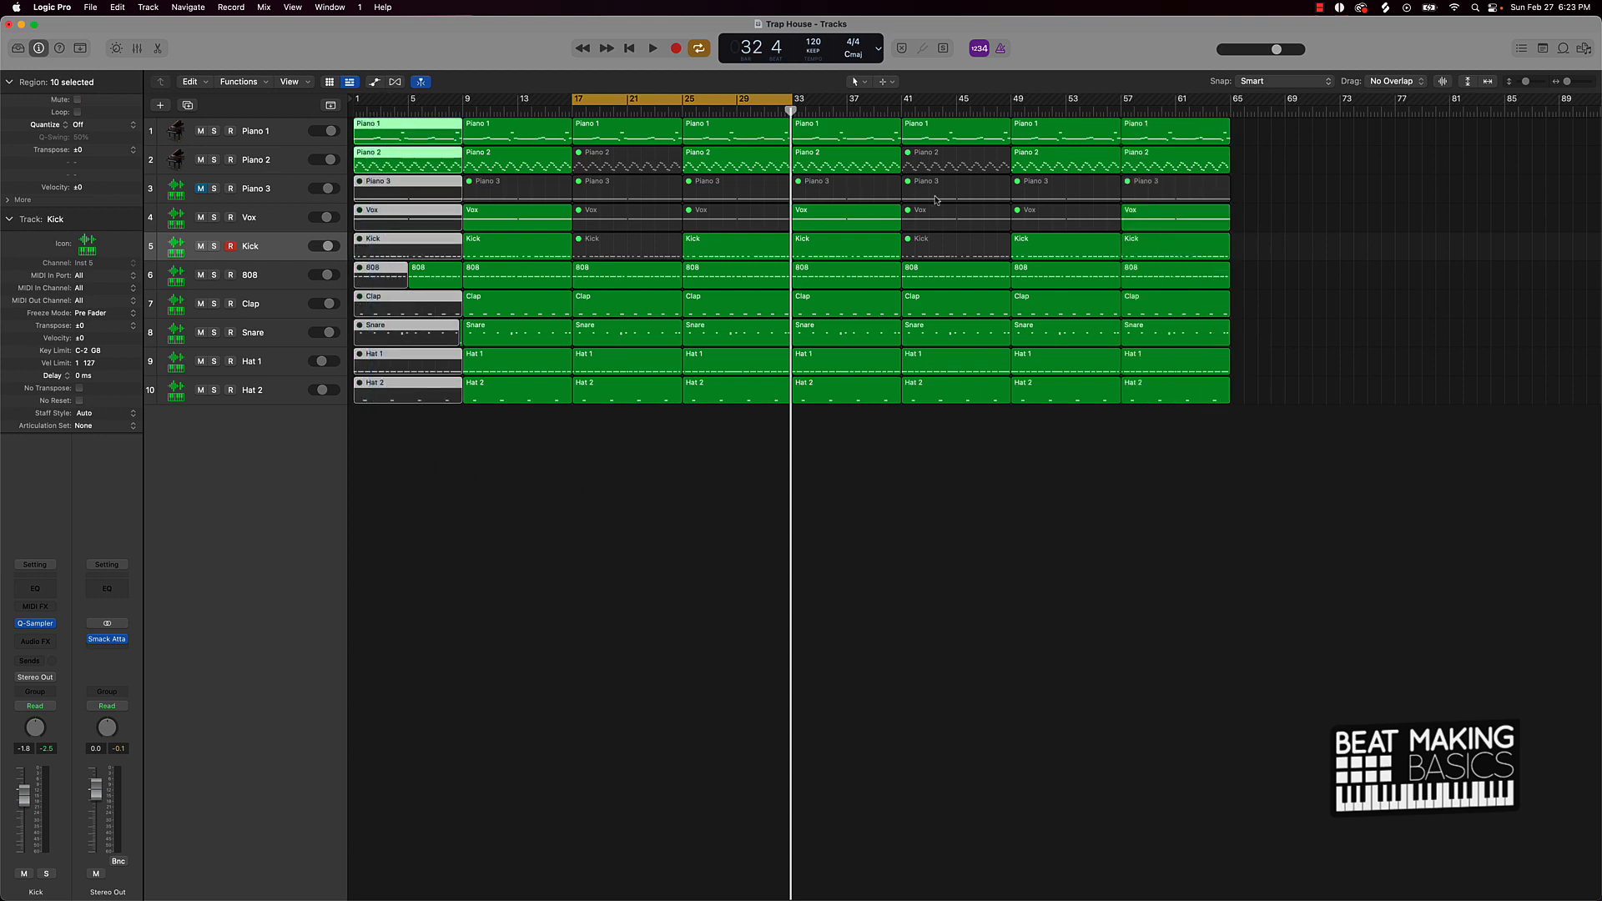
left_click(1315, 172)
left_click_drag(1262, 129, 1264, 401)
left_click(1264, 463)
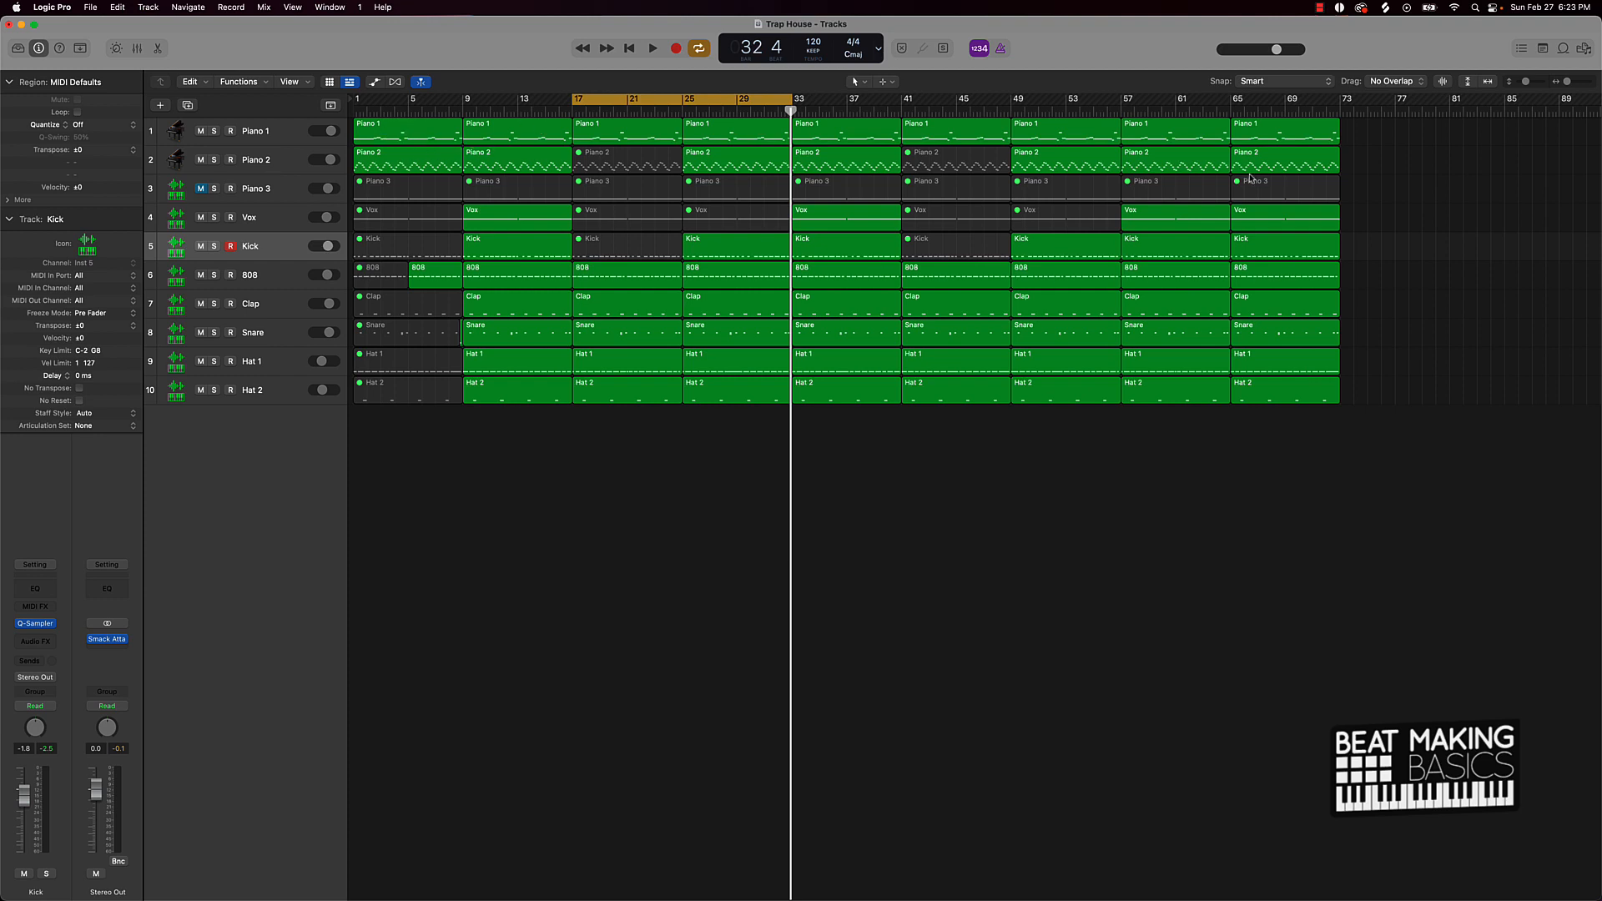
Step: Split the last 808 region at bar 69 and mute its second half
left_click(1287, 110)
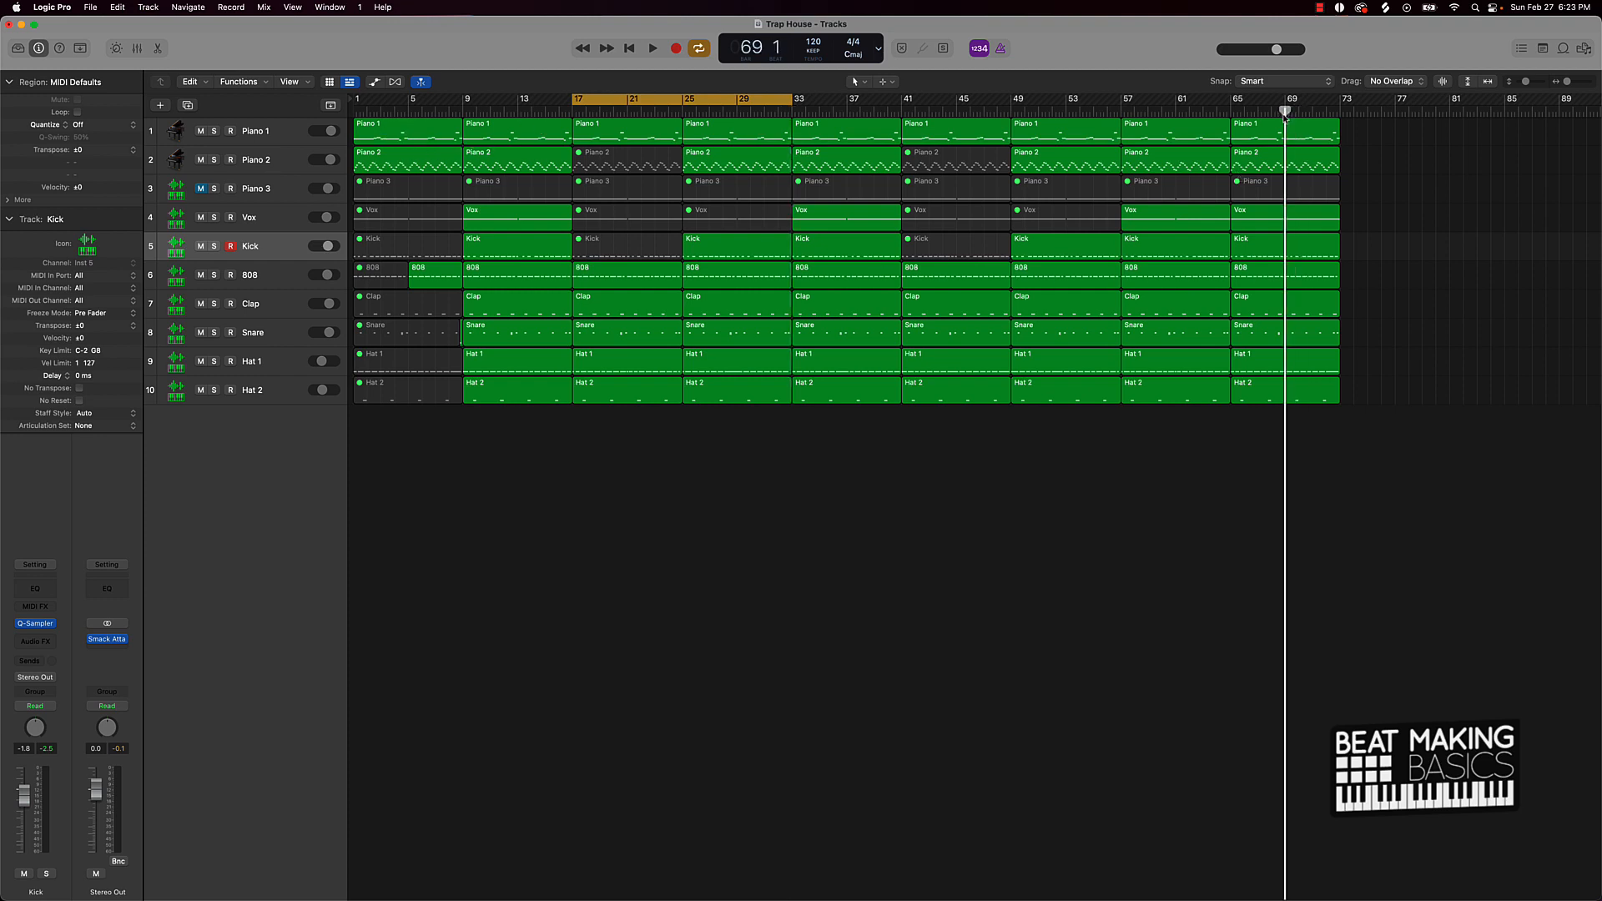
left_click(1299, 283)
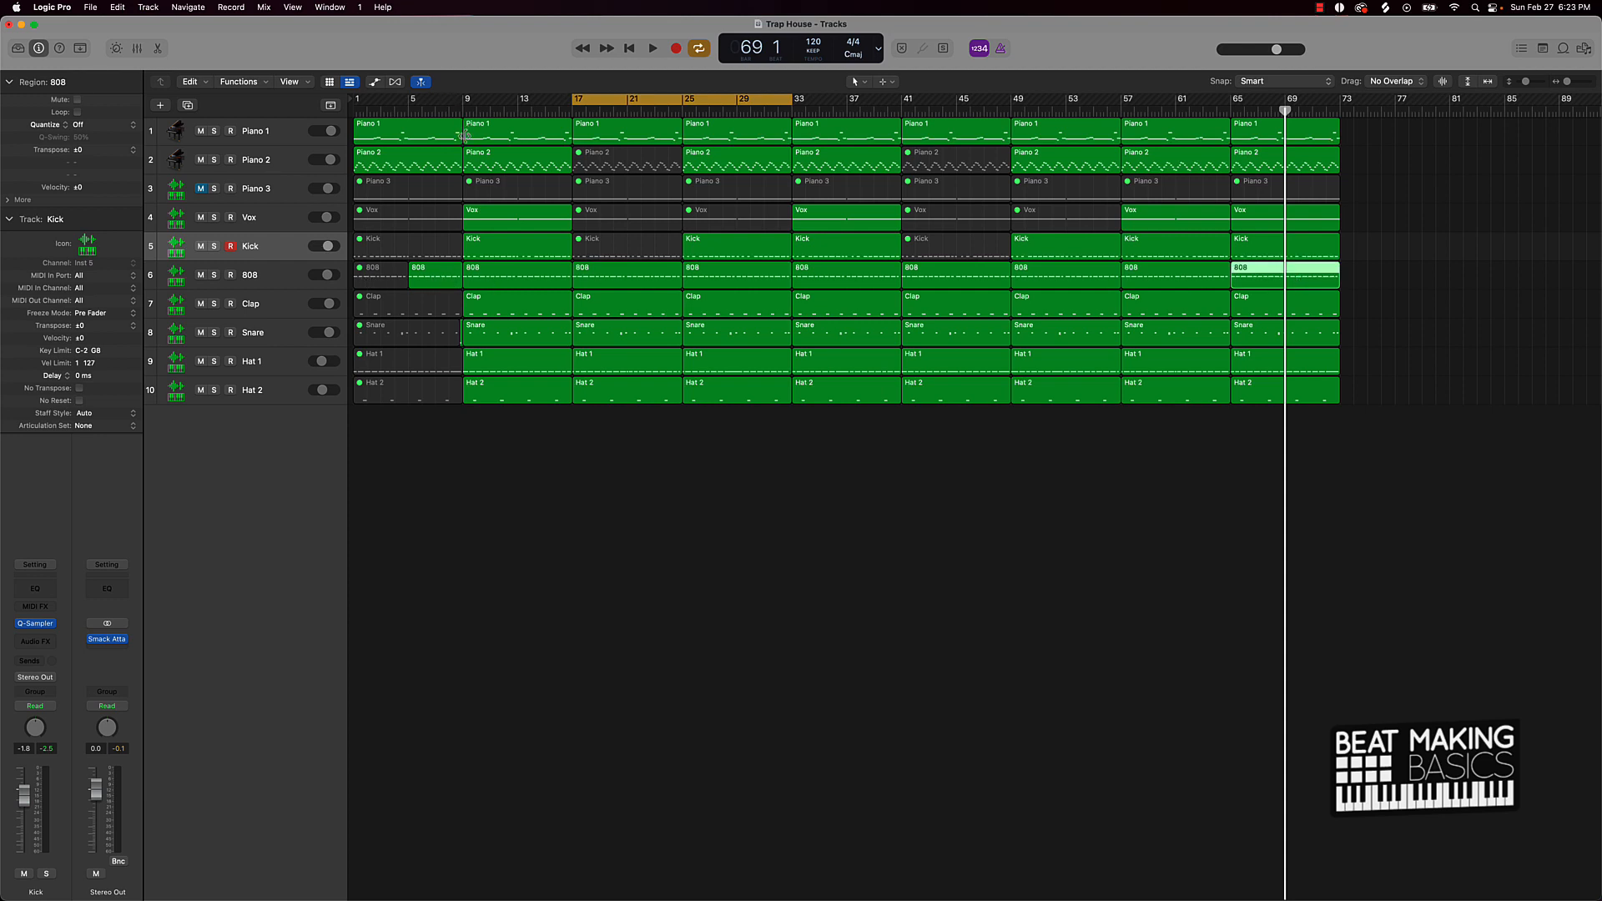
key("super+t")
key("ctrl+m")
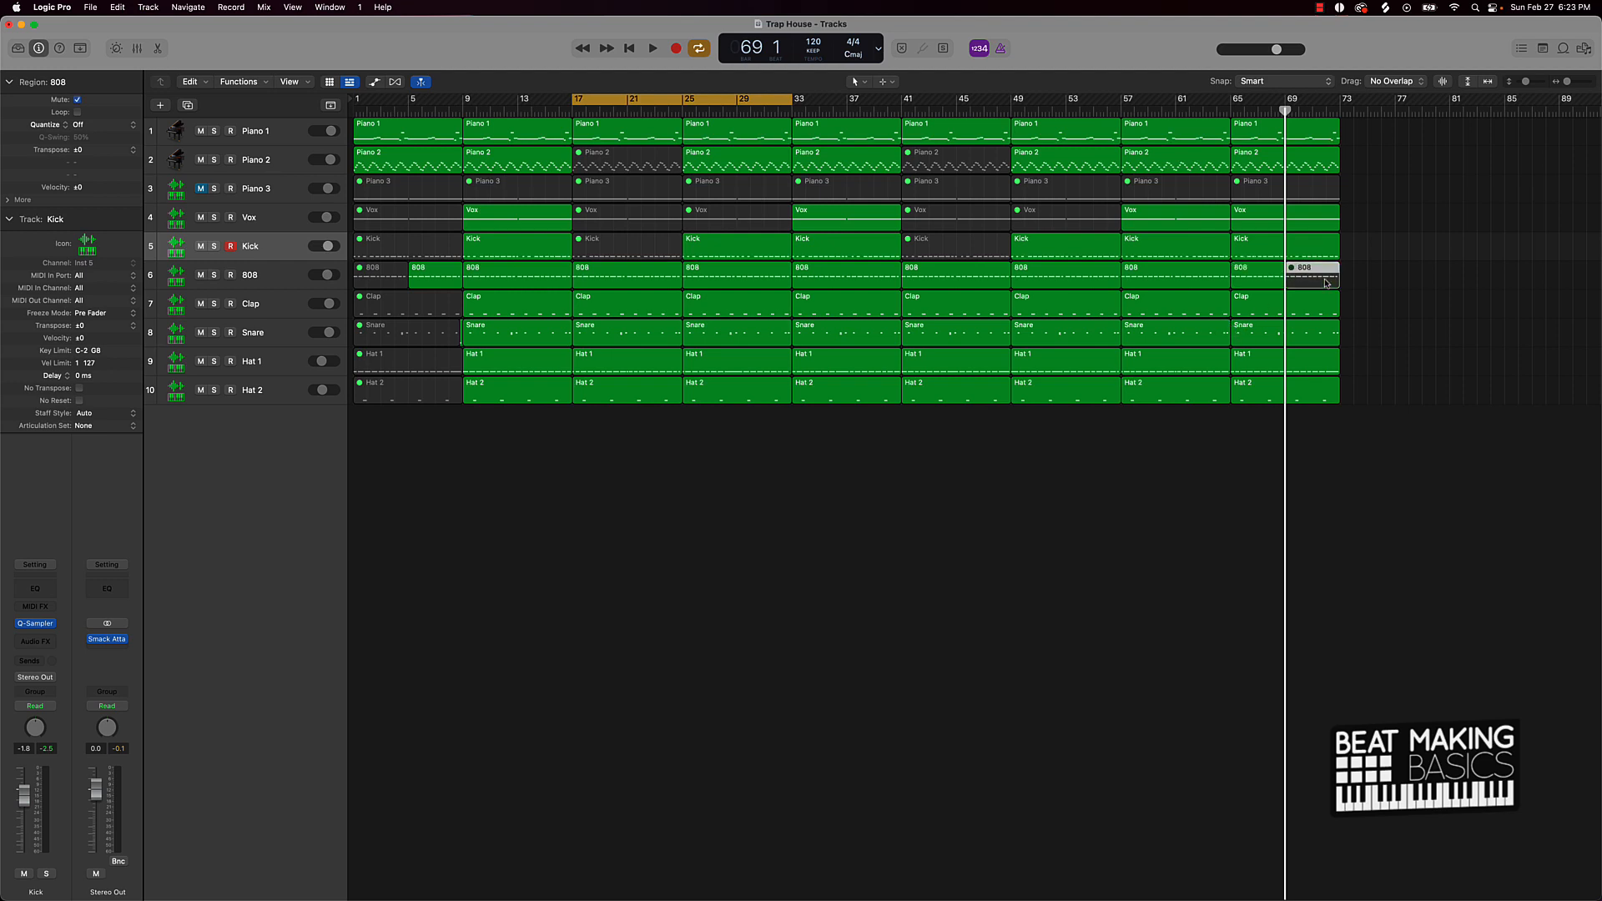
Step: Mute the Vox, Kick, Clap, Snare, Hat 1 and Hat 2 regions in the section starting at bar 65
left_click_drag(1323, 434, 1292, 313)
left_click_drag(1321, 248, 1310, 219)
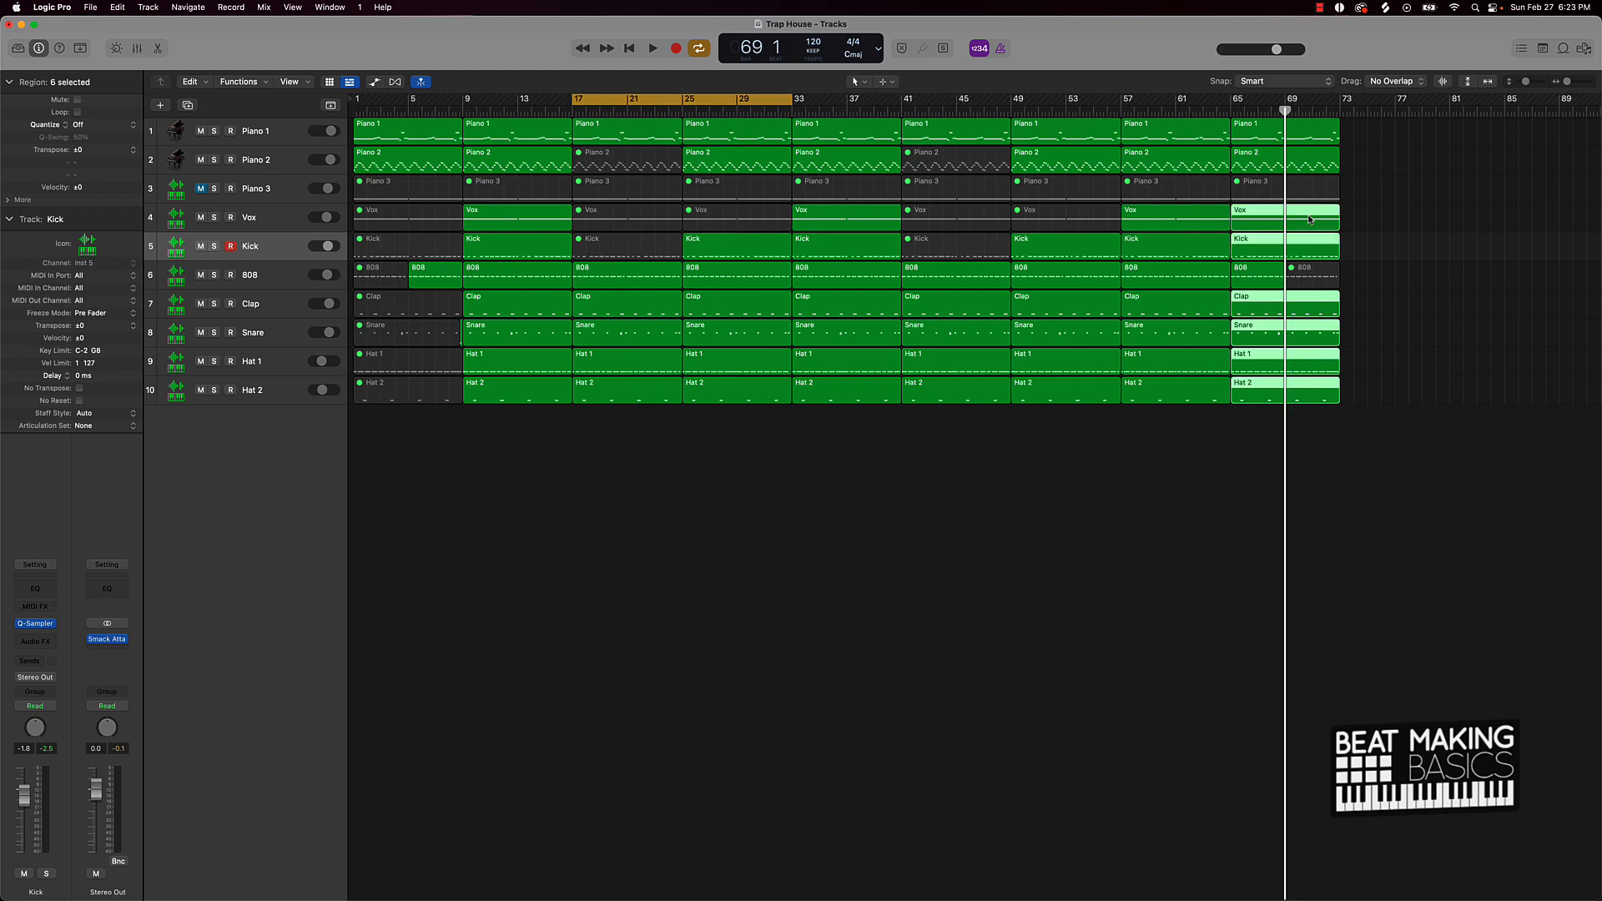
key("ctrl+m")
key("Return")
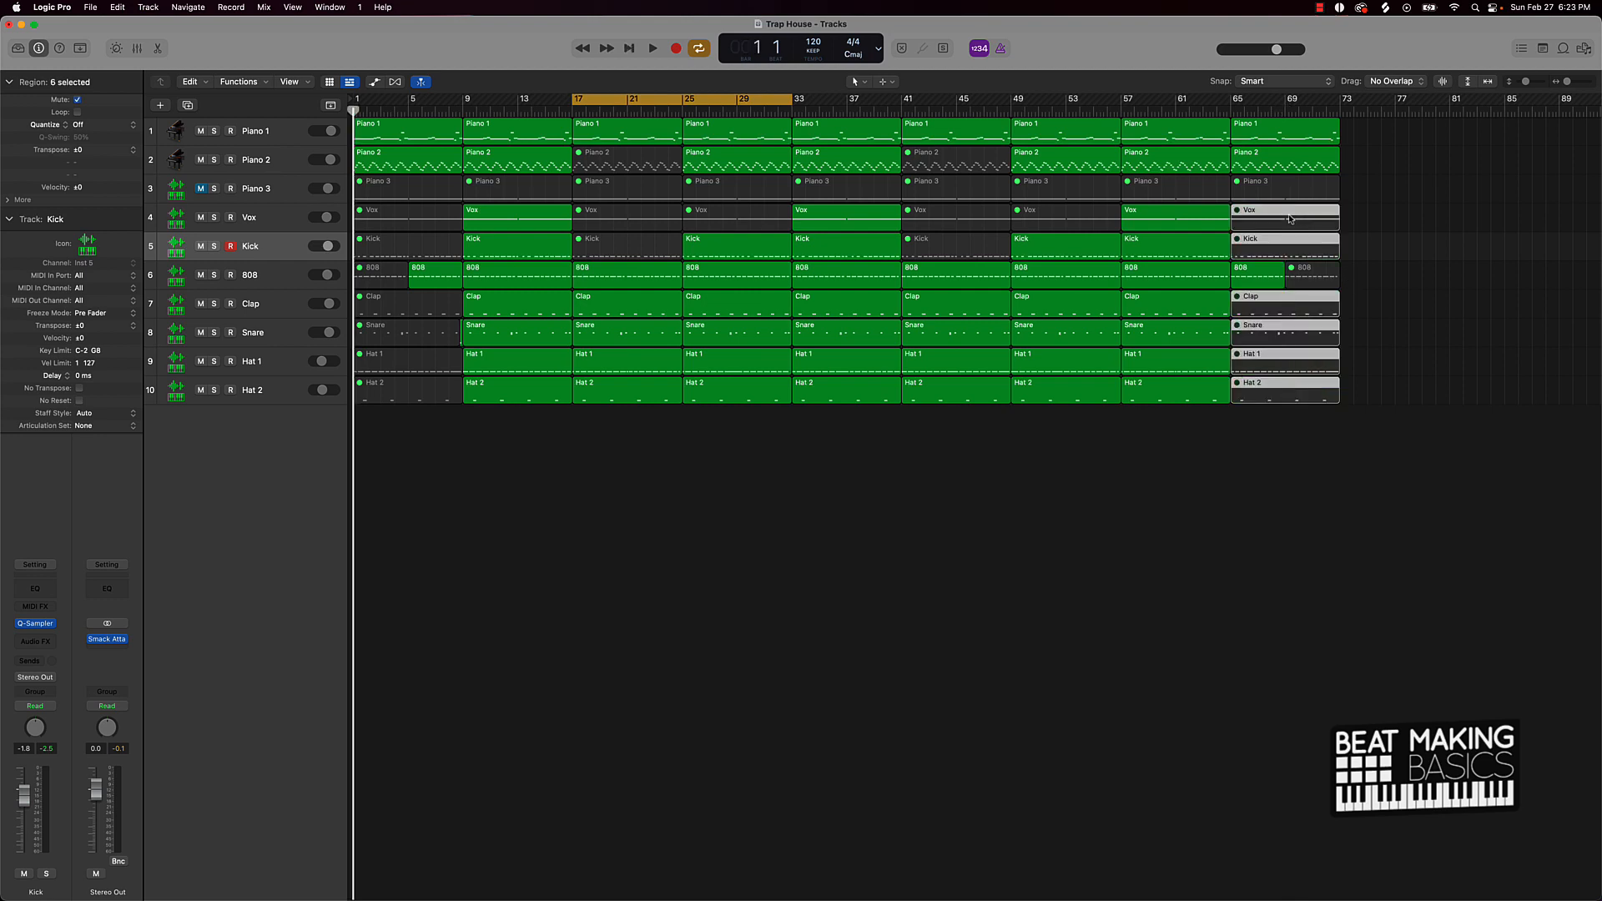
Step: Turn off cycle mode and show elapsed time in the transport display to check the song length at bar 74
left_click(721, 105)
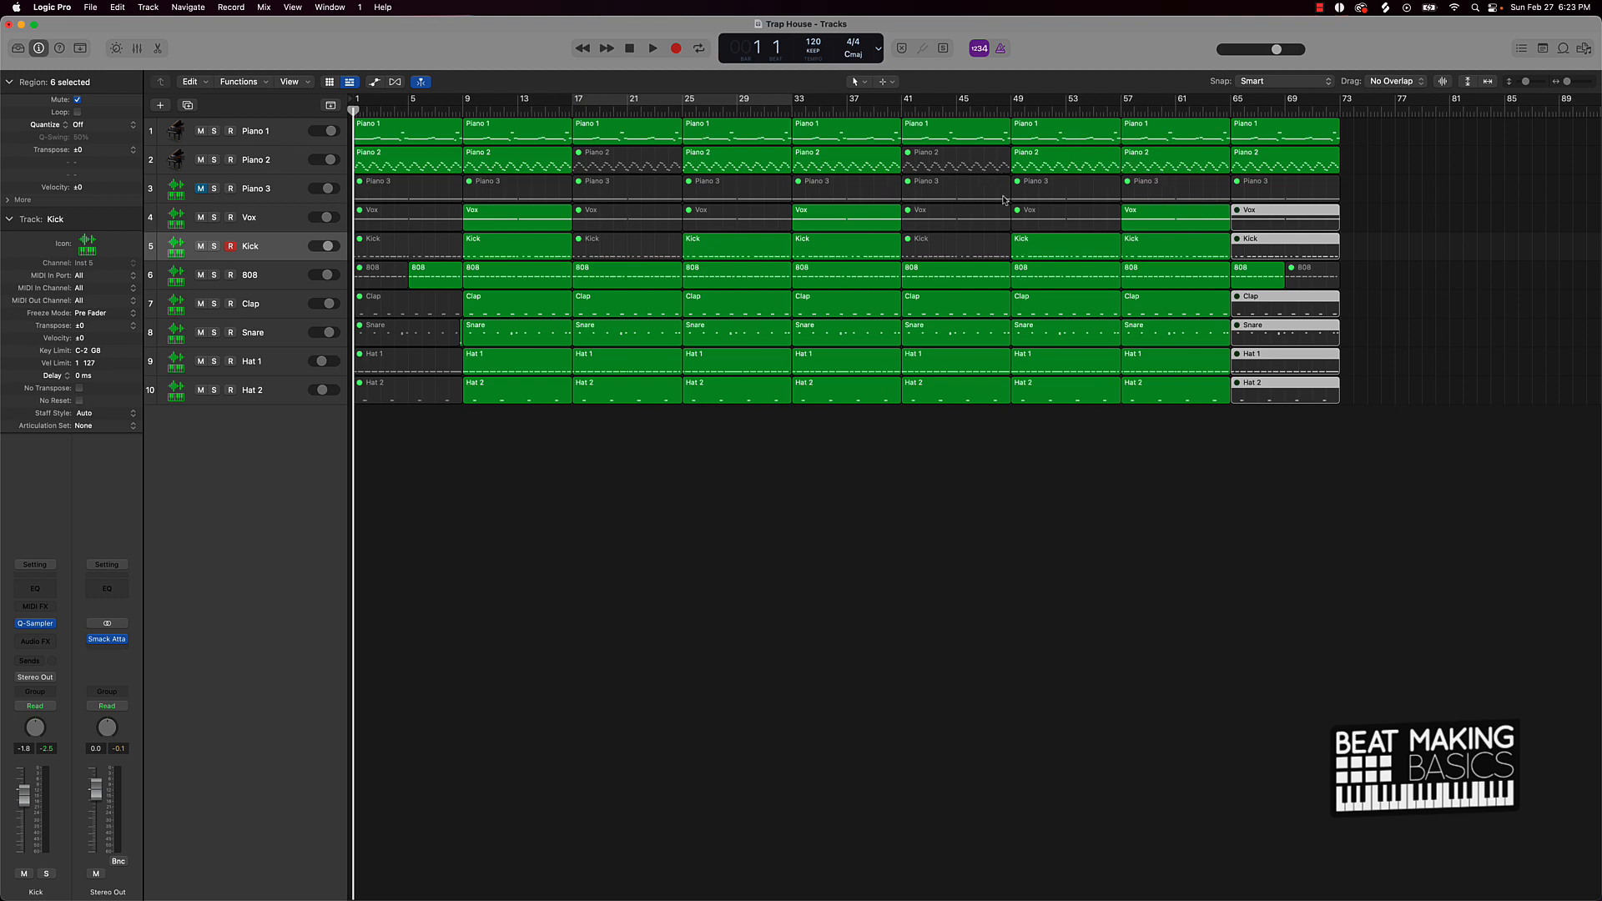
left_click(1353, 108)
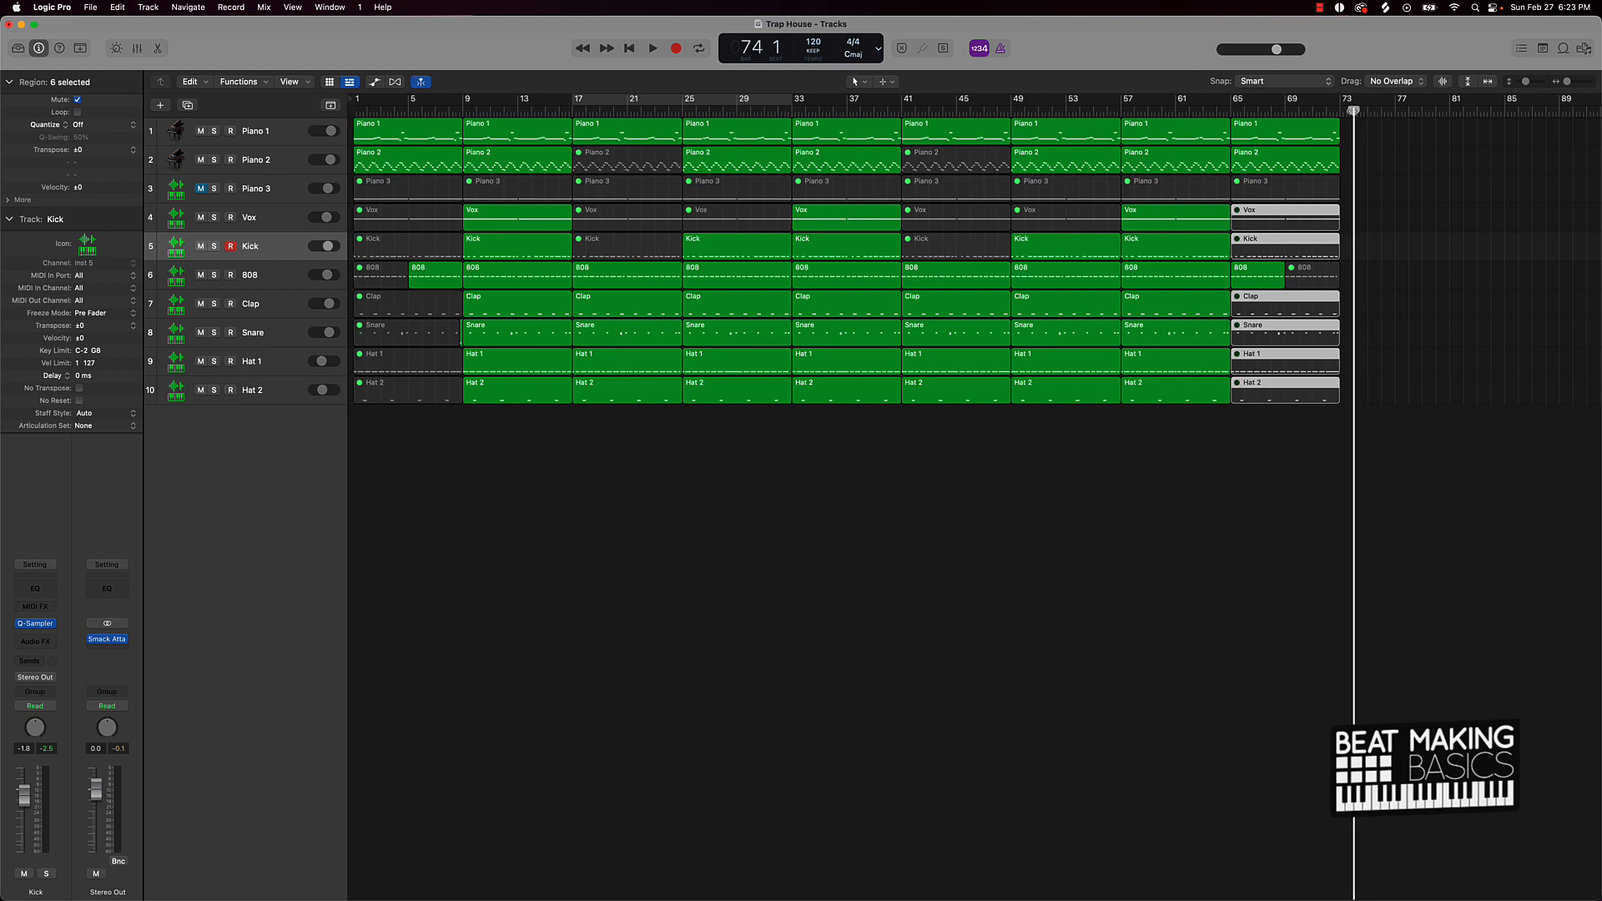
left_click(878, 48)
left_click(917, 79)
scroll(968, 501, "right", 10)
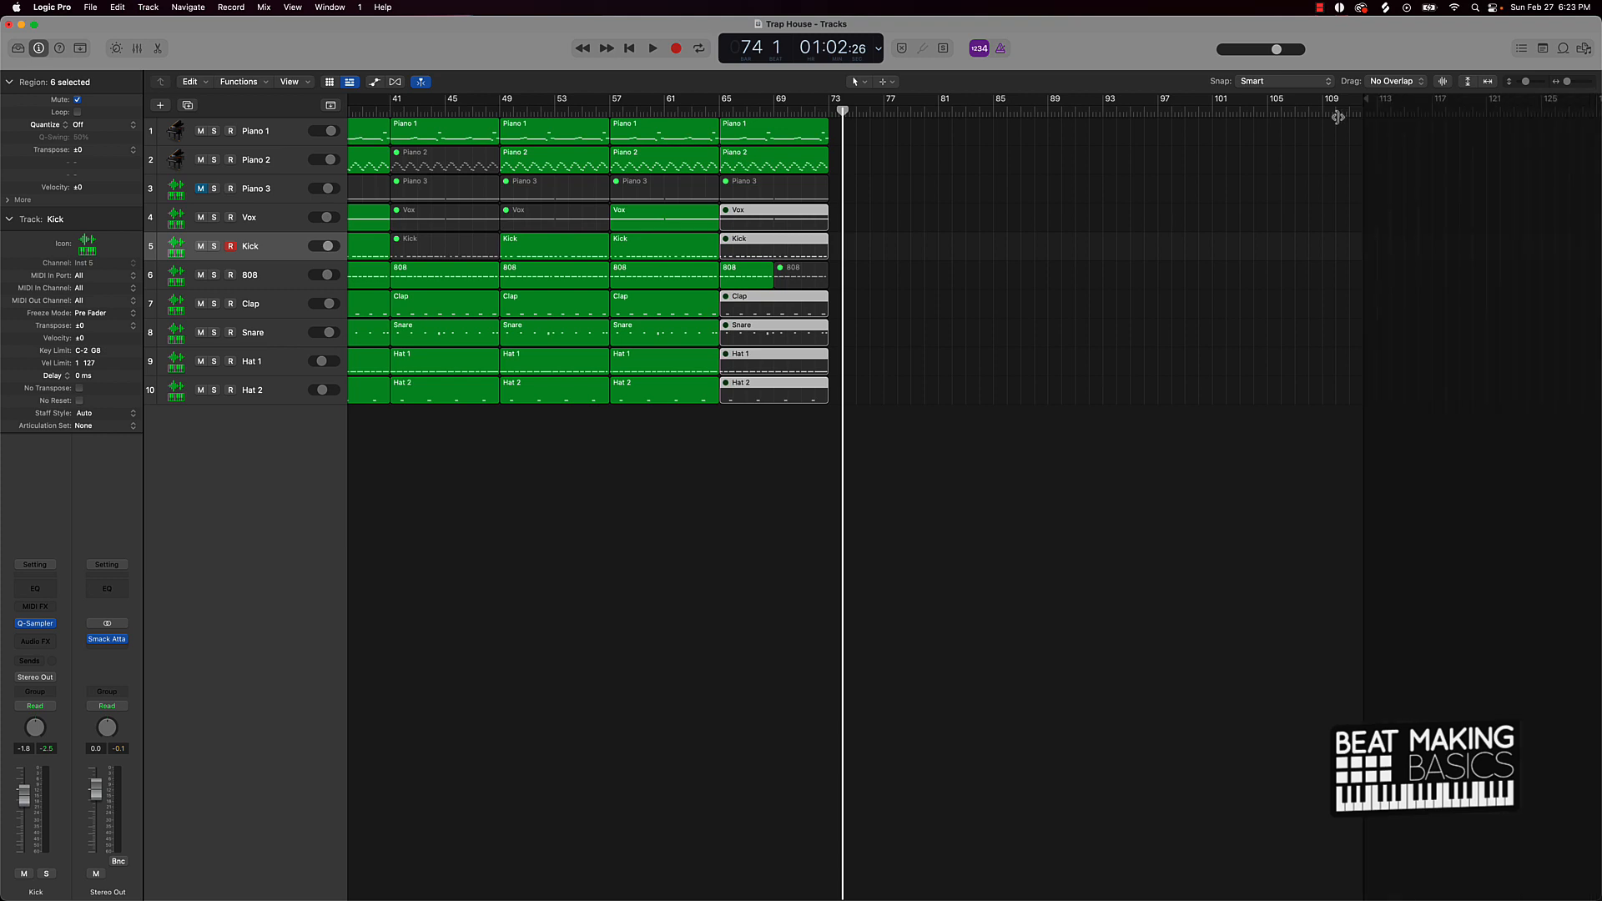
scroll(868, 161, "left", 10)
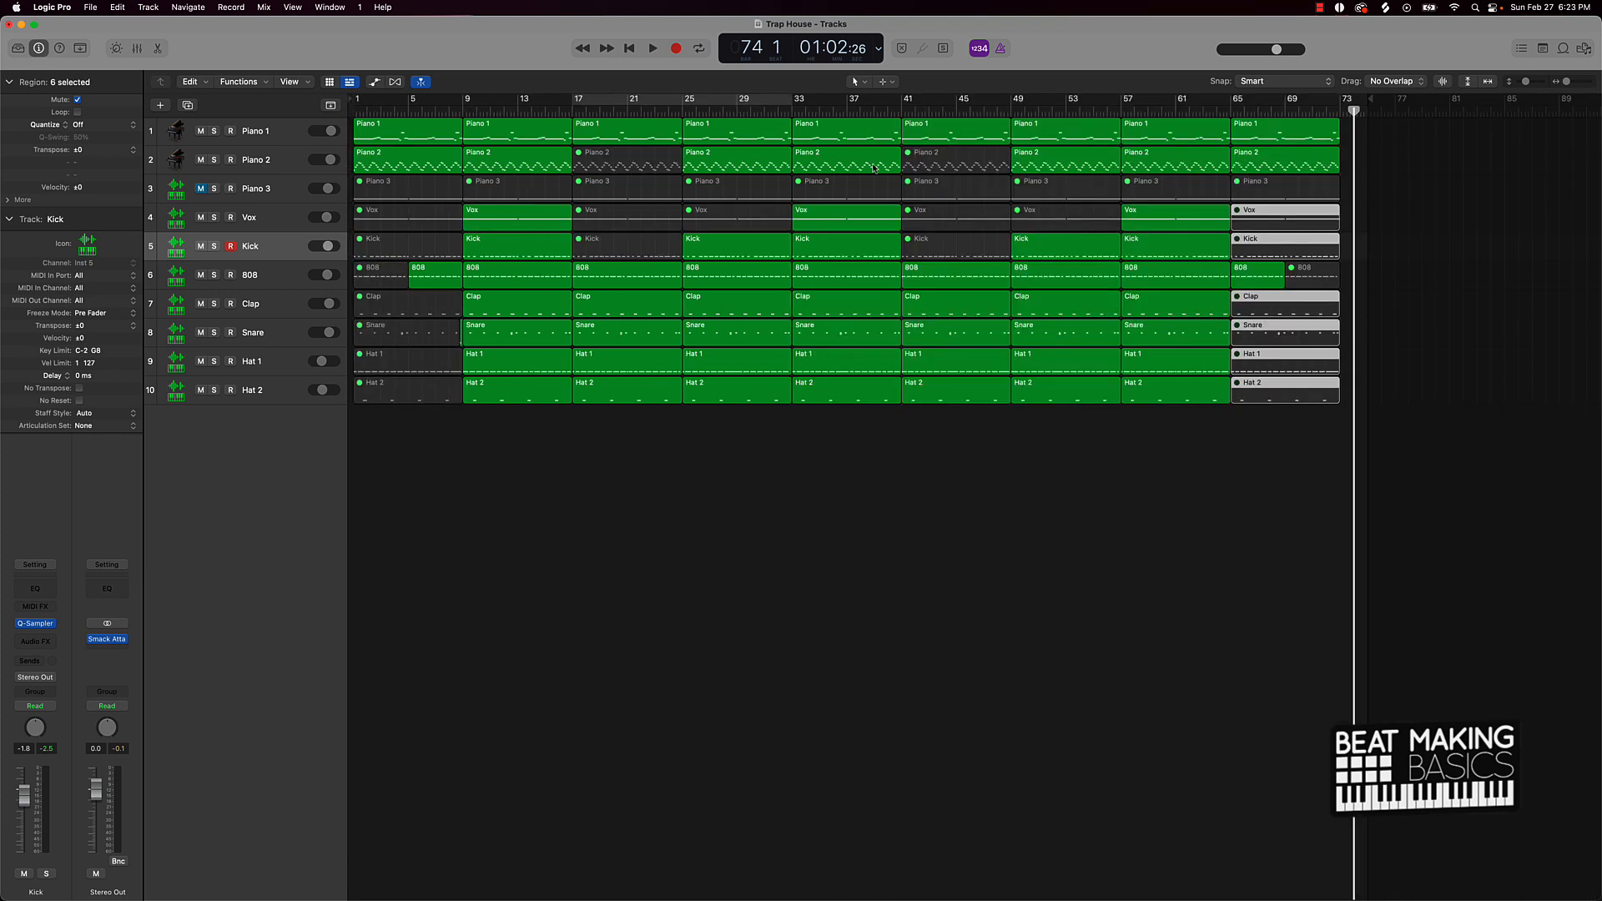
left_click(1276, 510)
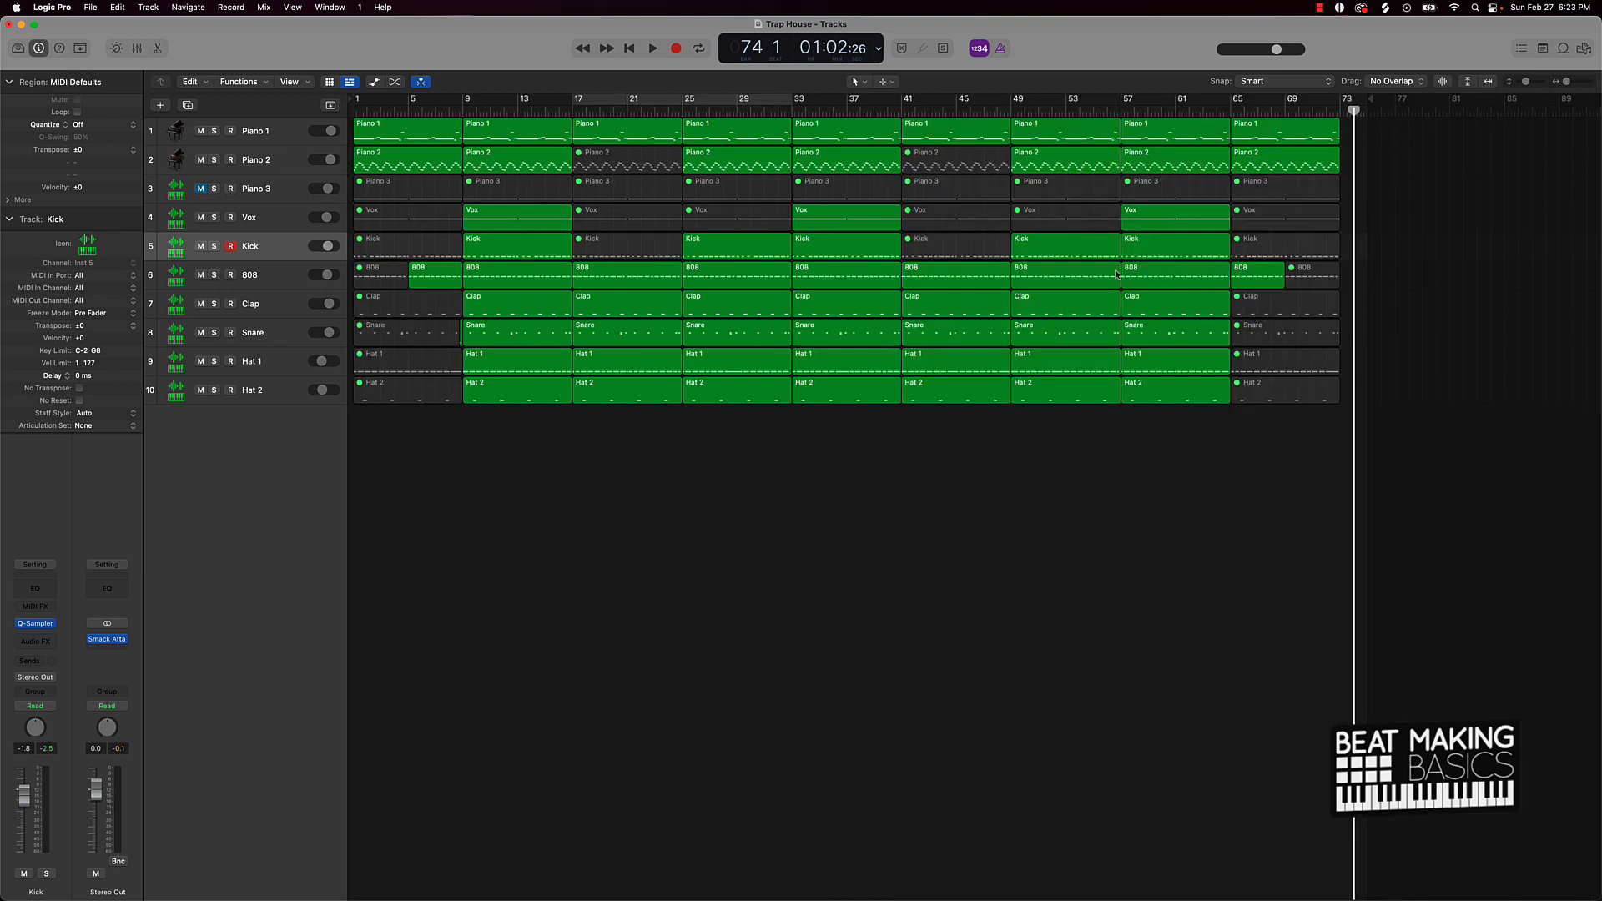
Step: Unmute the Piano 3 track and play the soloed Piano 2 track from the beginning
left_click(279, 198)
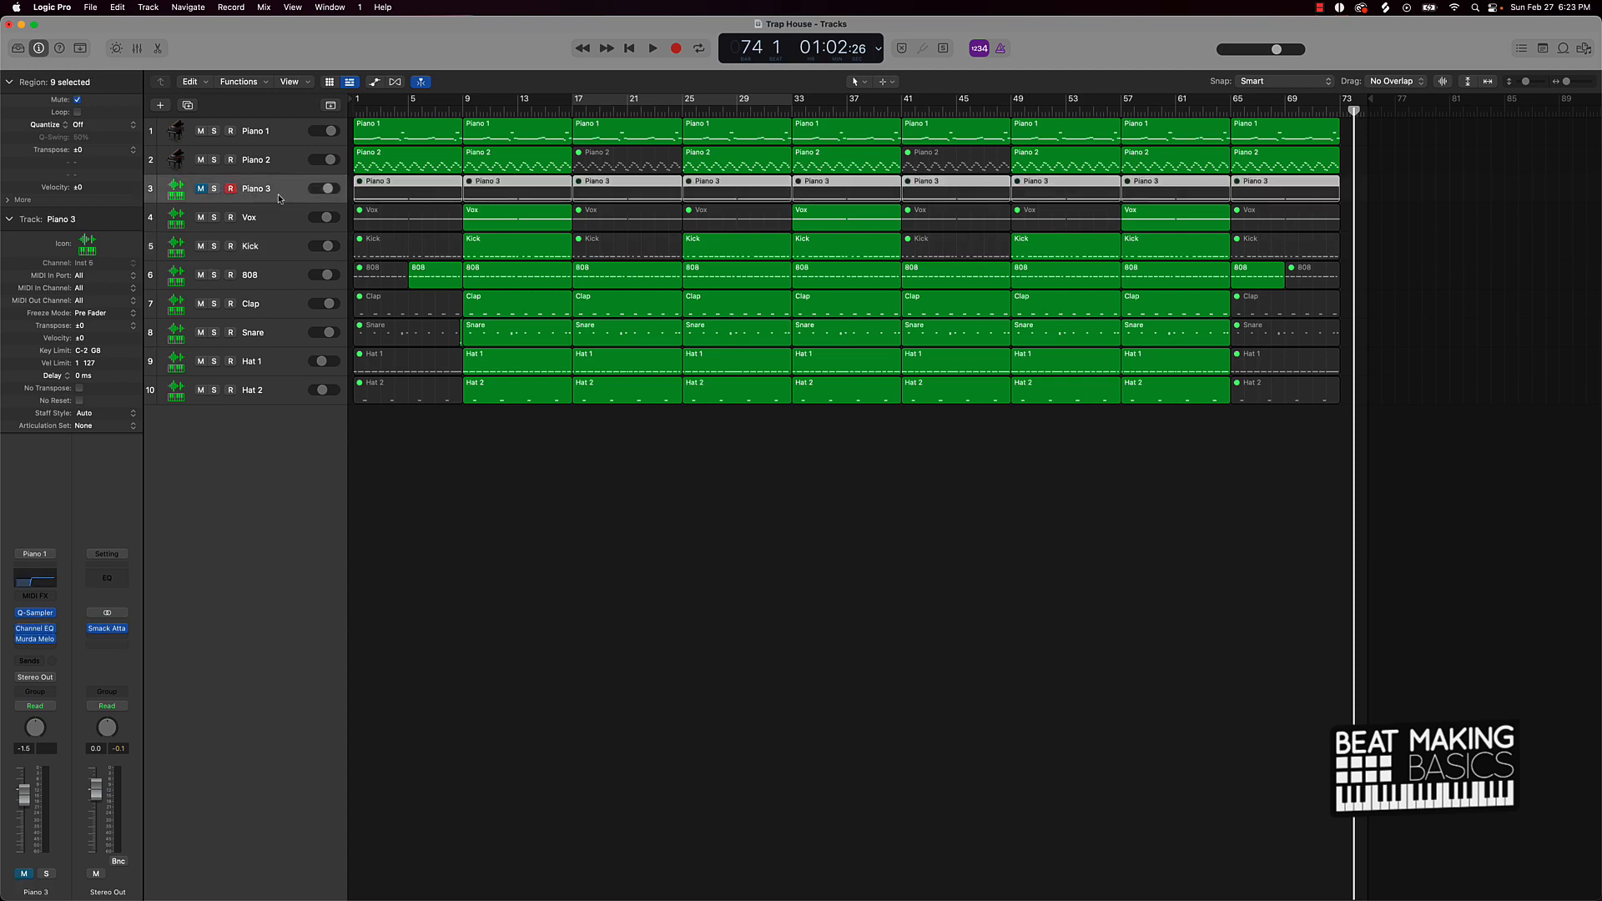
left_click(200, 190)
left_click(392, 164)
left_click(213, 160)
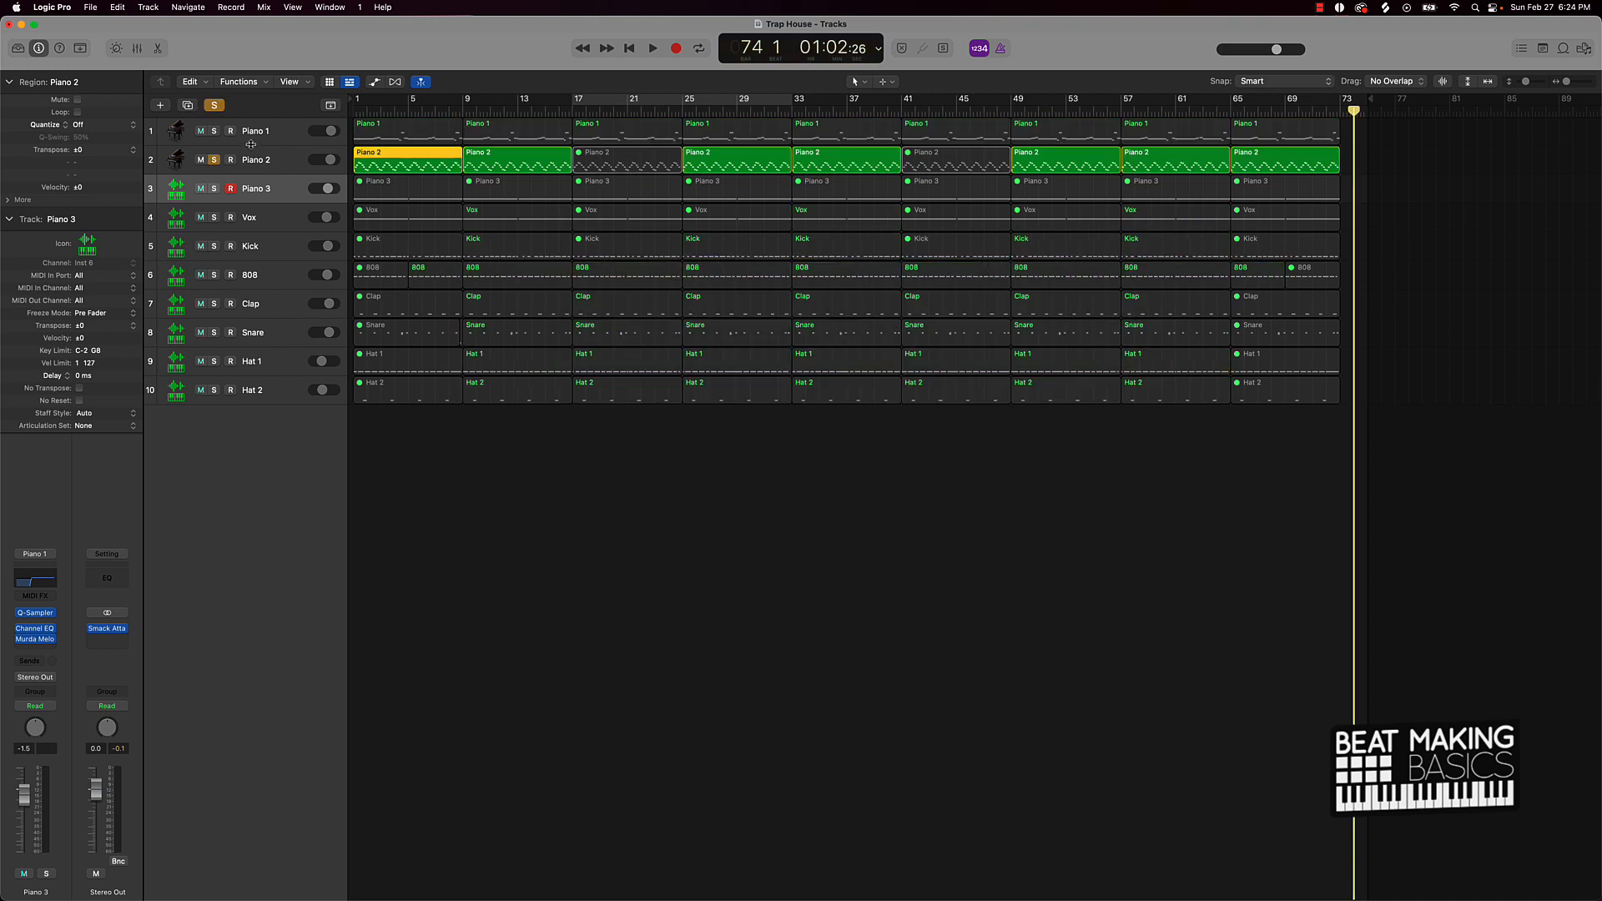
key("Return")
key("space")
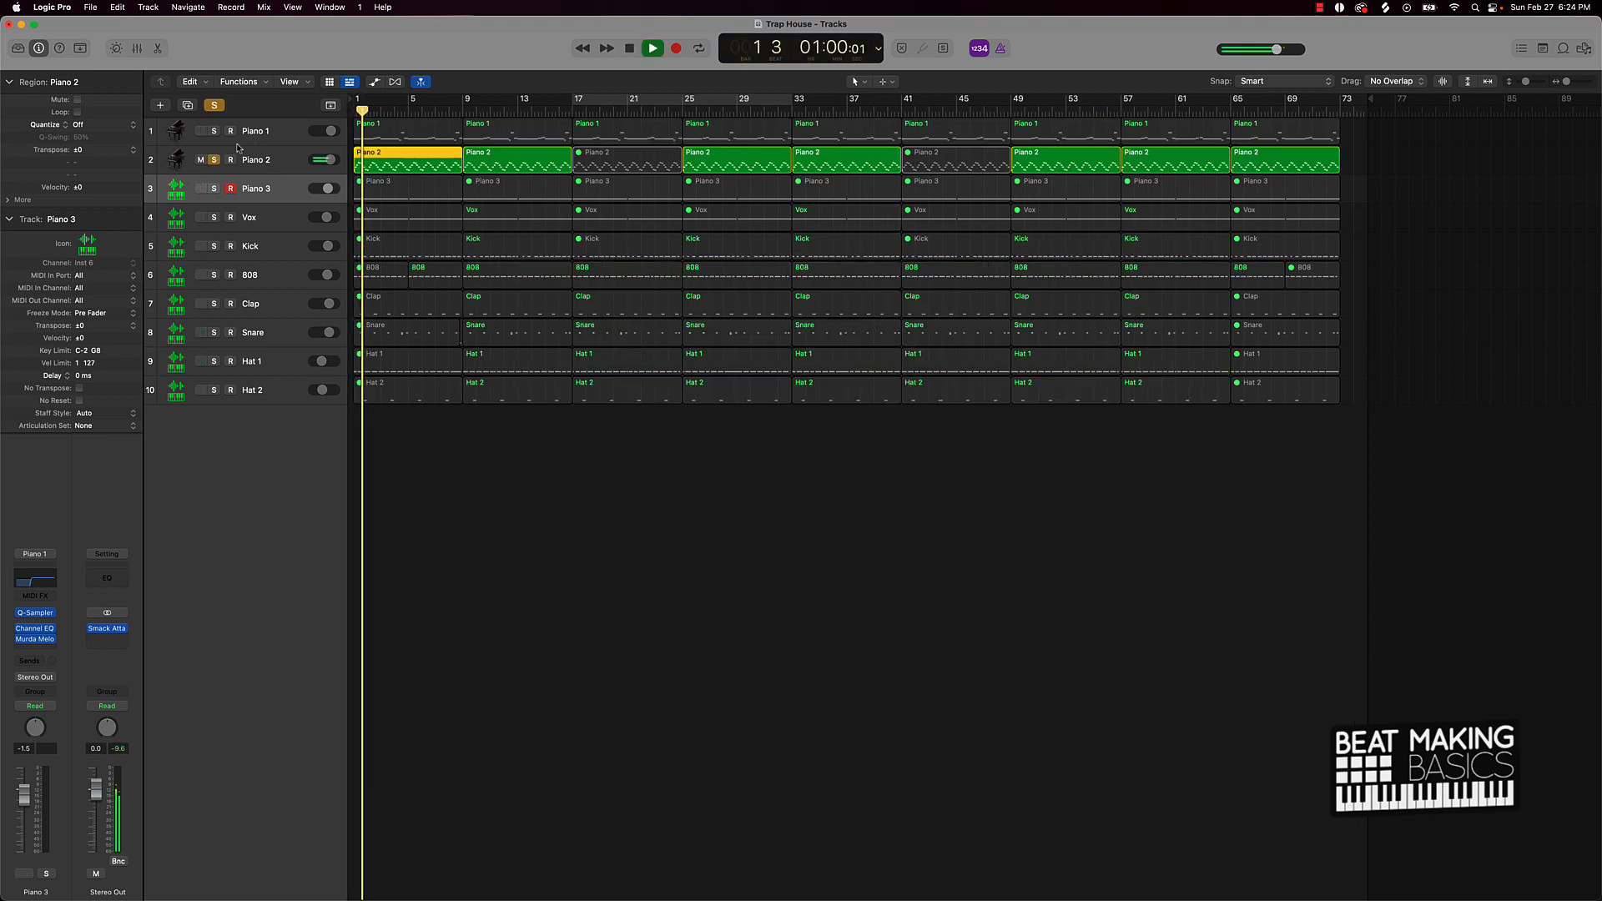
key("space")
Step: Unmute all Piano 3 regions and turn off the solo on Piano 2
left_click(282, 187)
key("m")
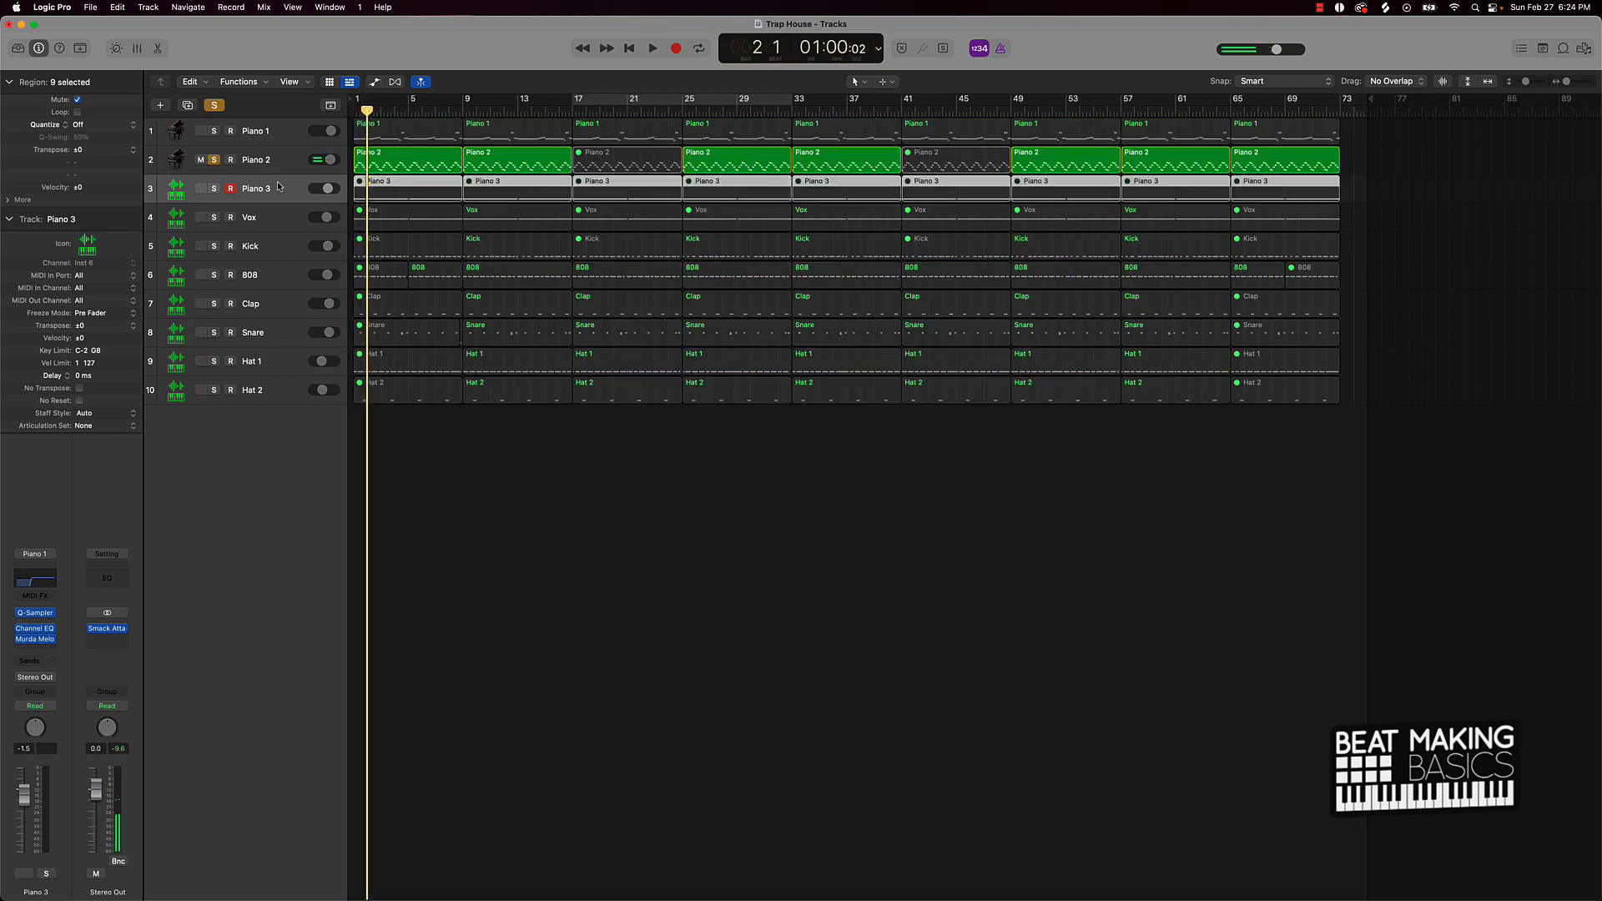
key("ctrl+m")
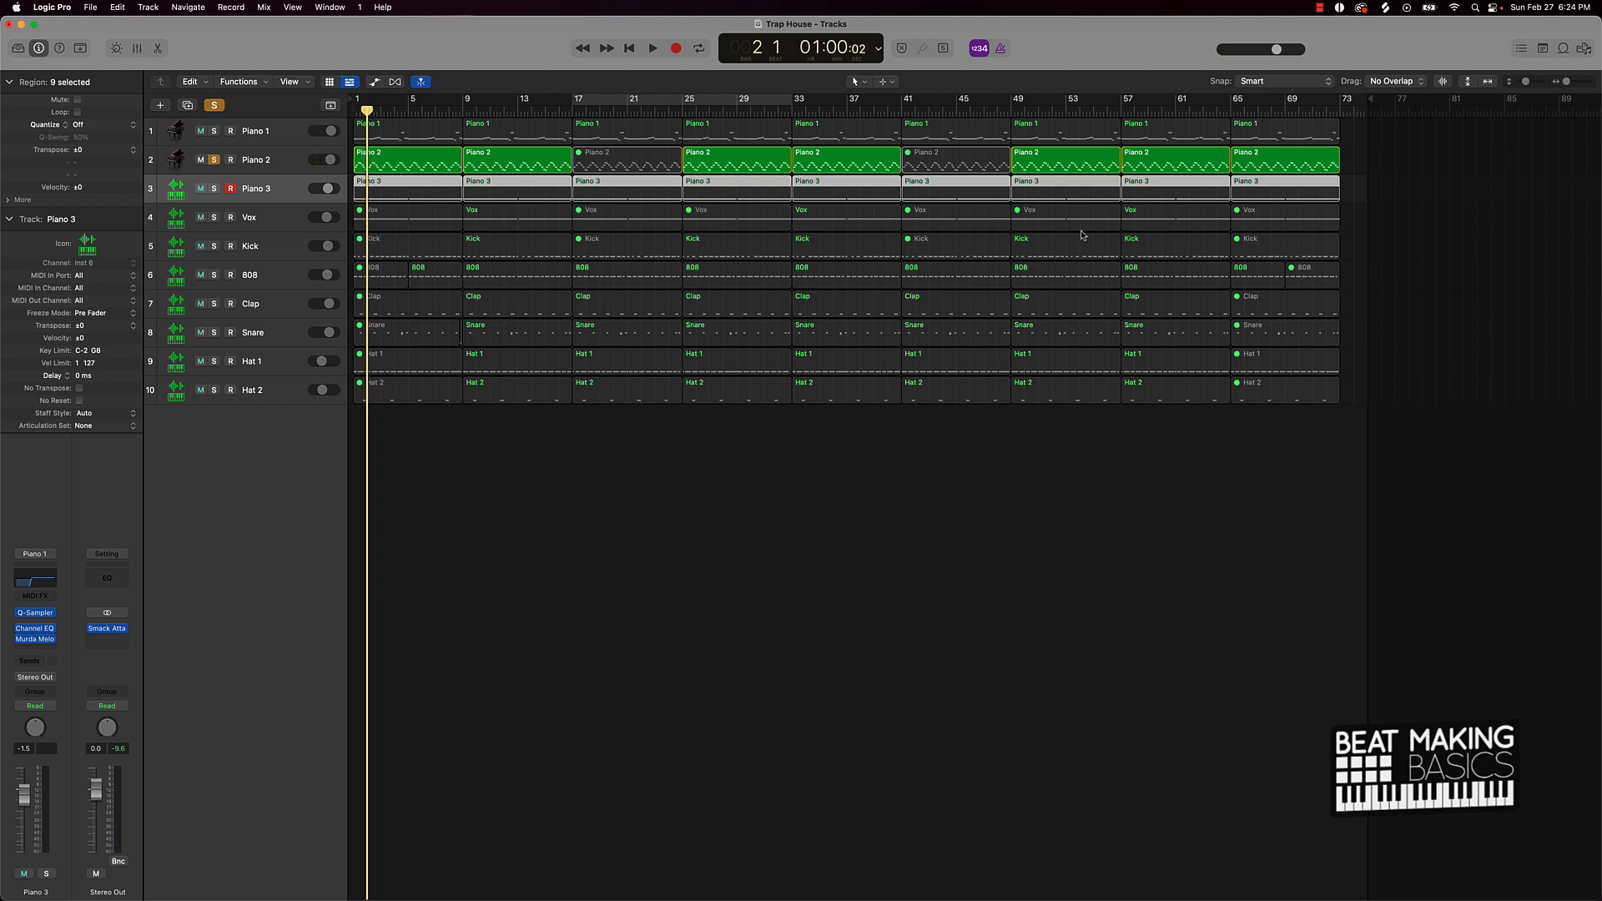
left_click(214, 163)
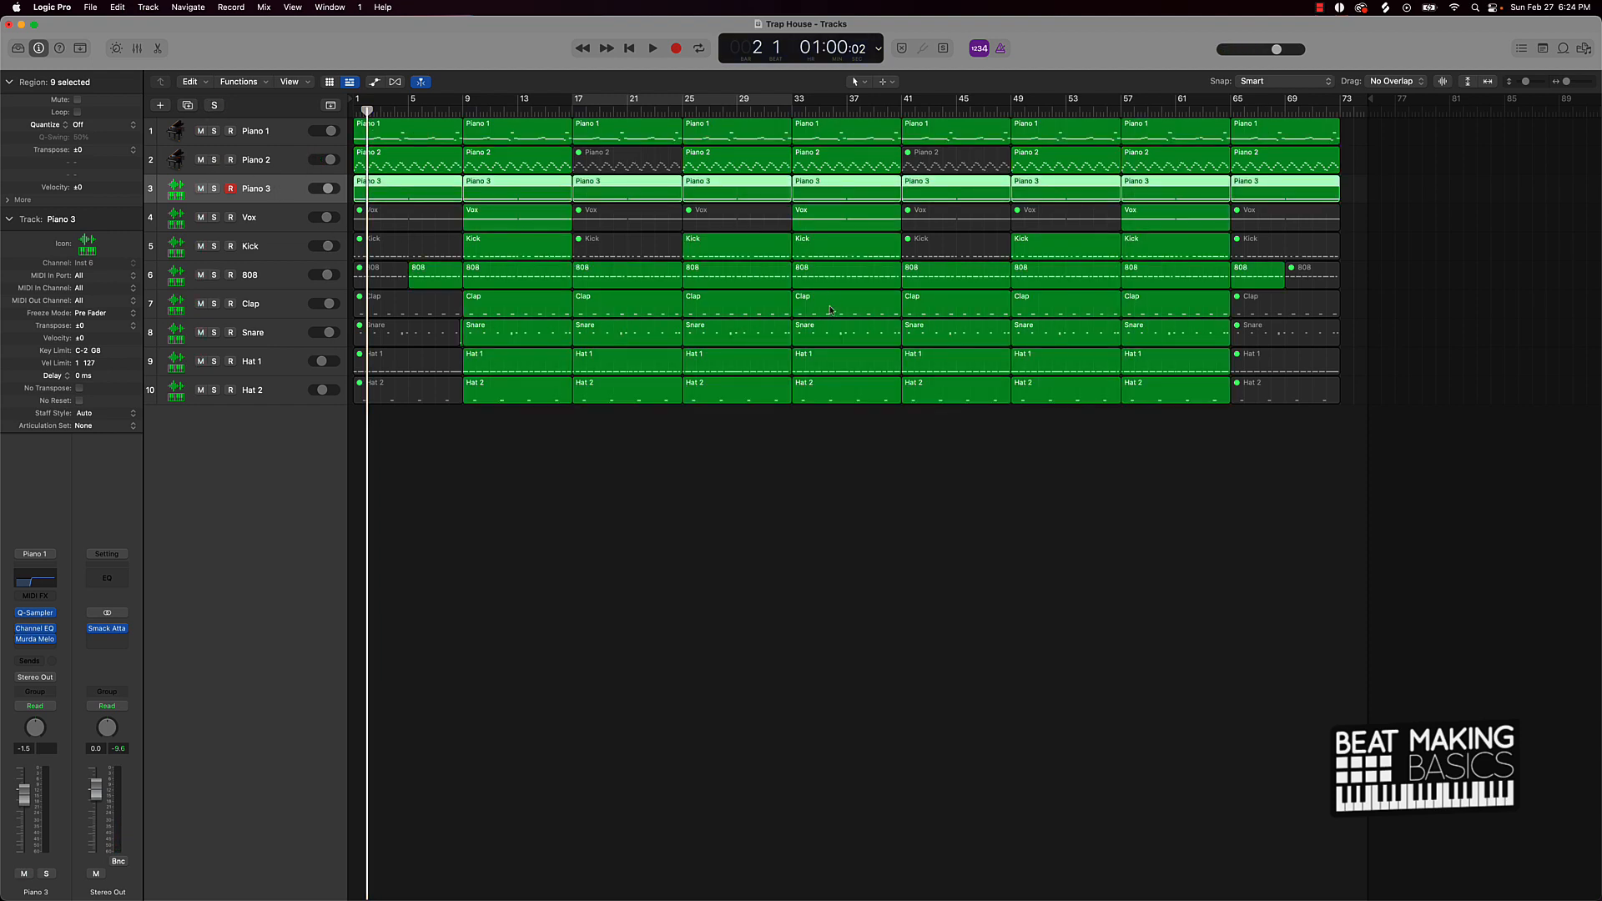
left_click(719, 494)
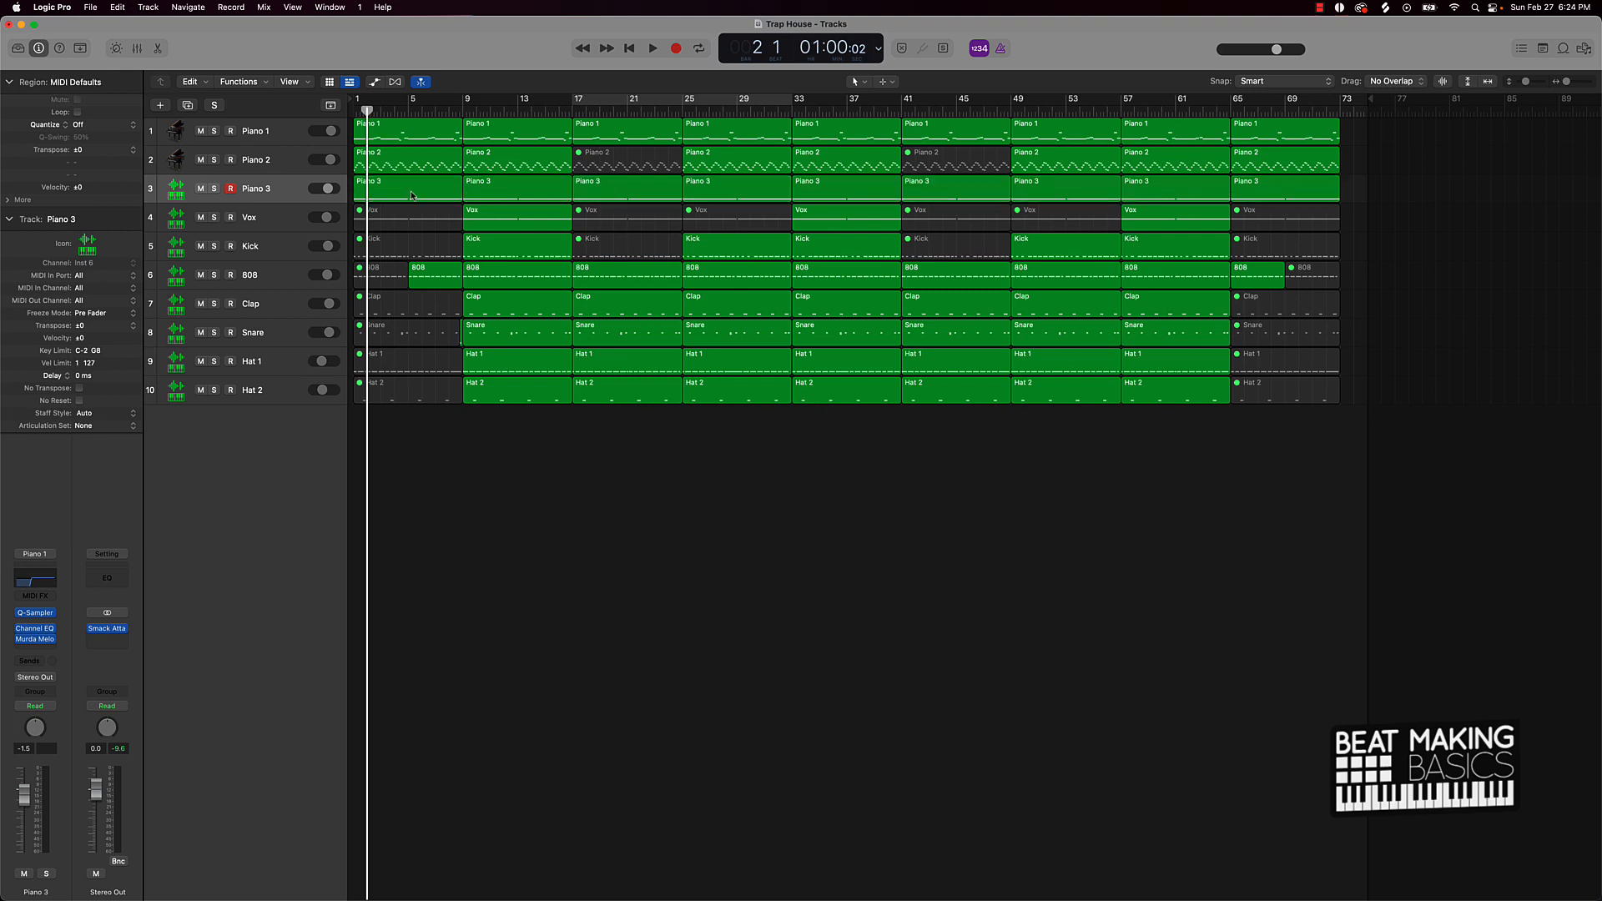
Step: Mute the Piano 3 regions in every section except the one starting at bar 41
left_click_drag(411, 195, 816, 191)
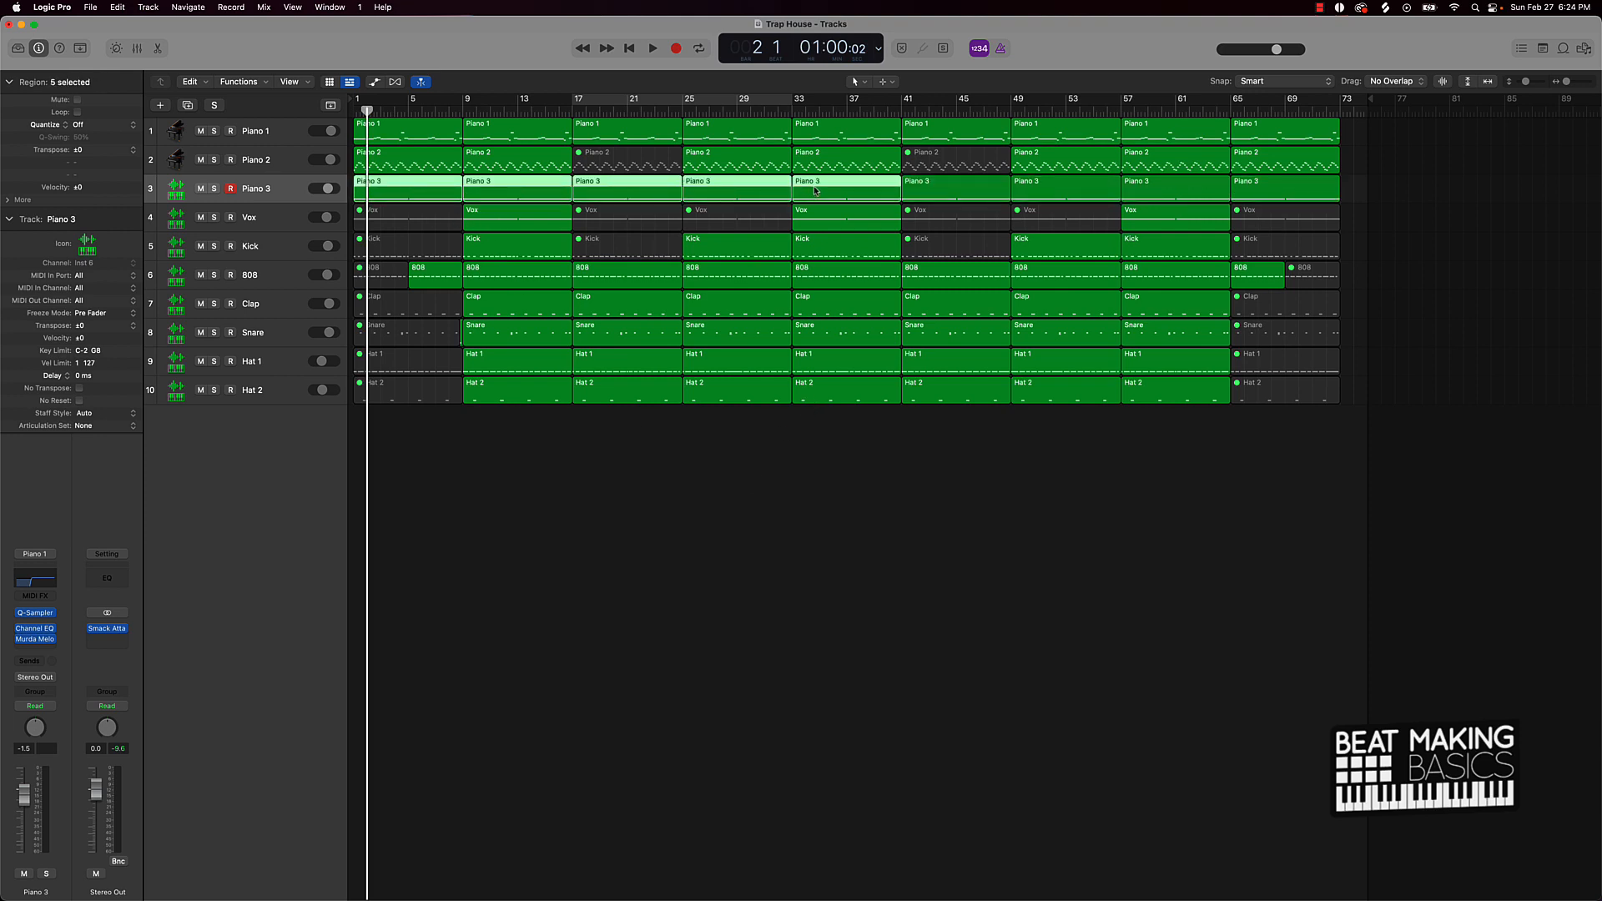
key("ctrl+m")
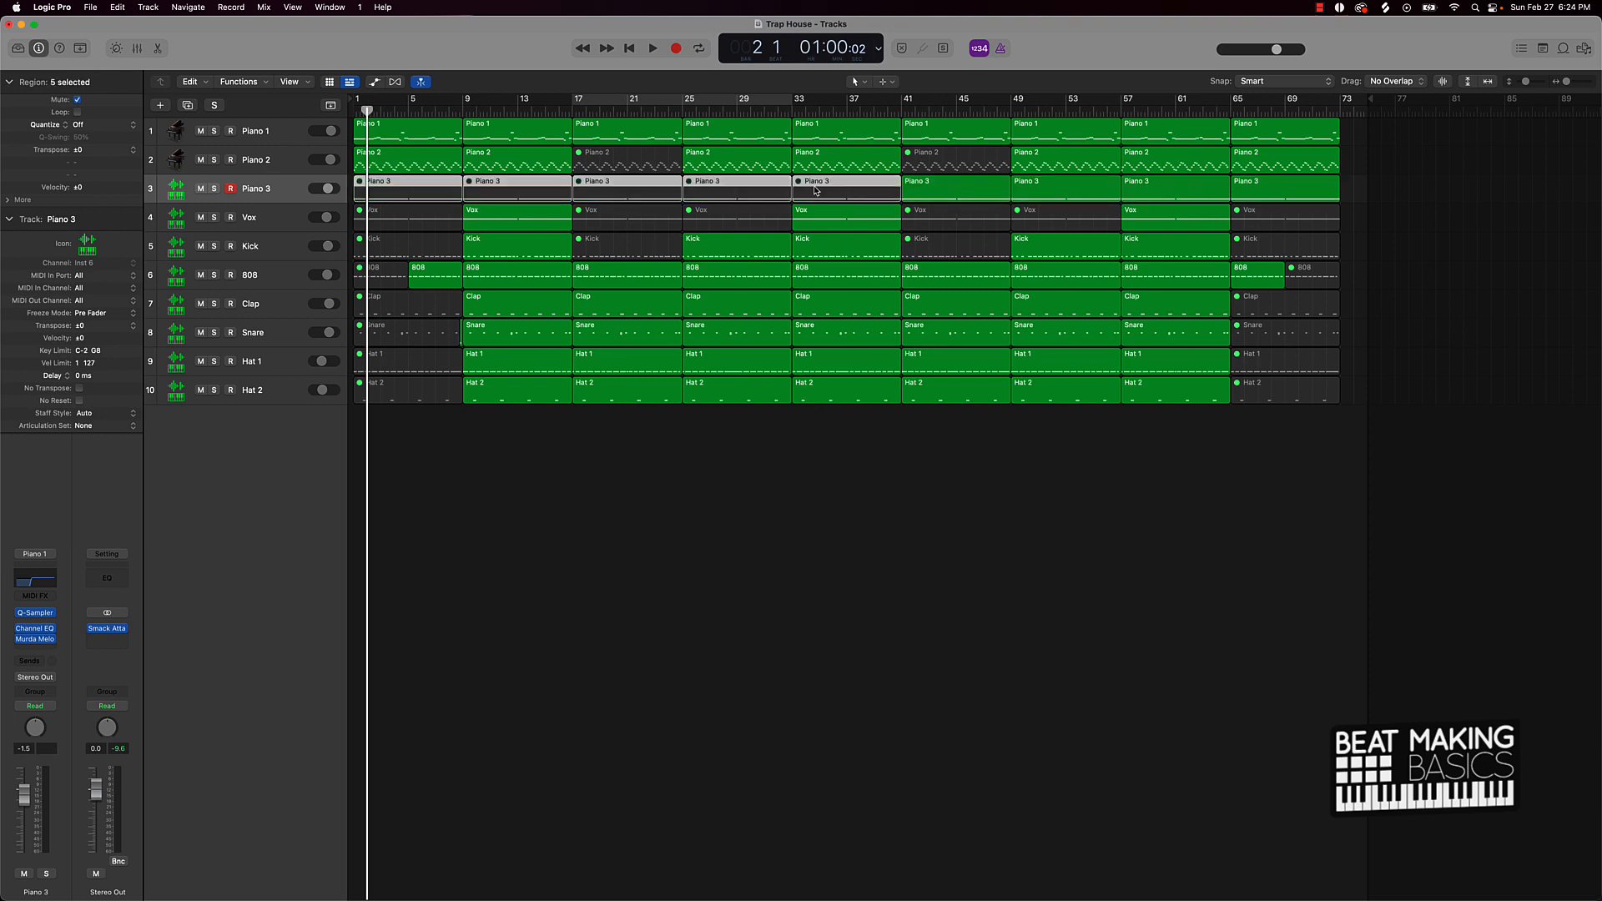
left_click(1022, 555)
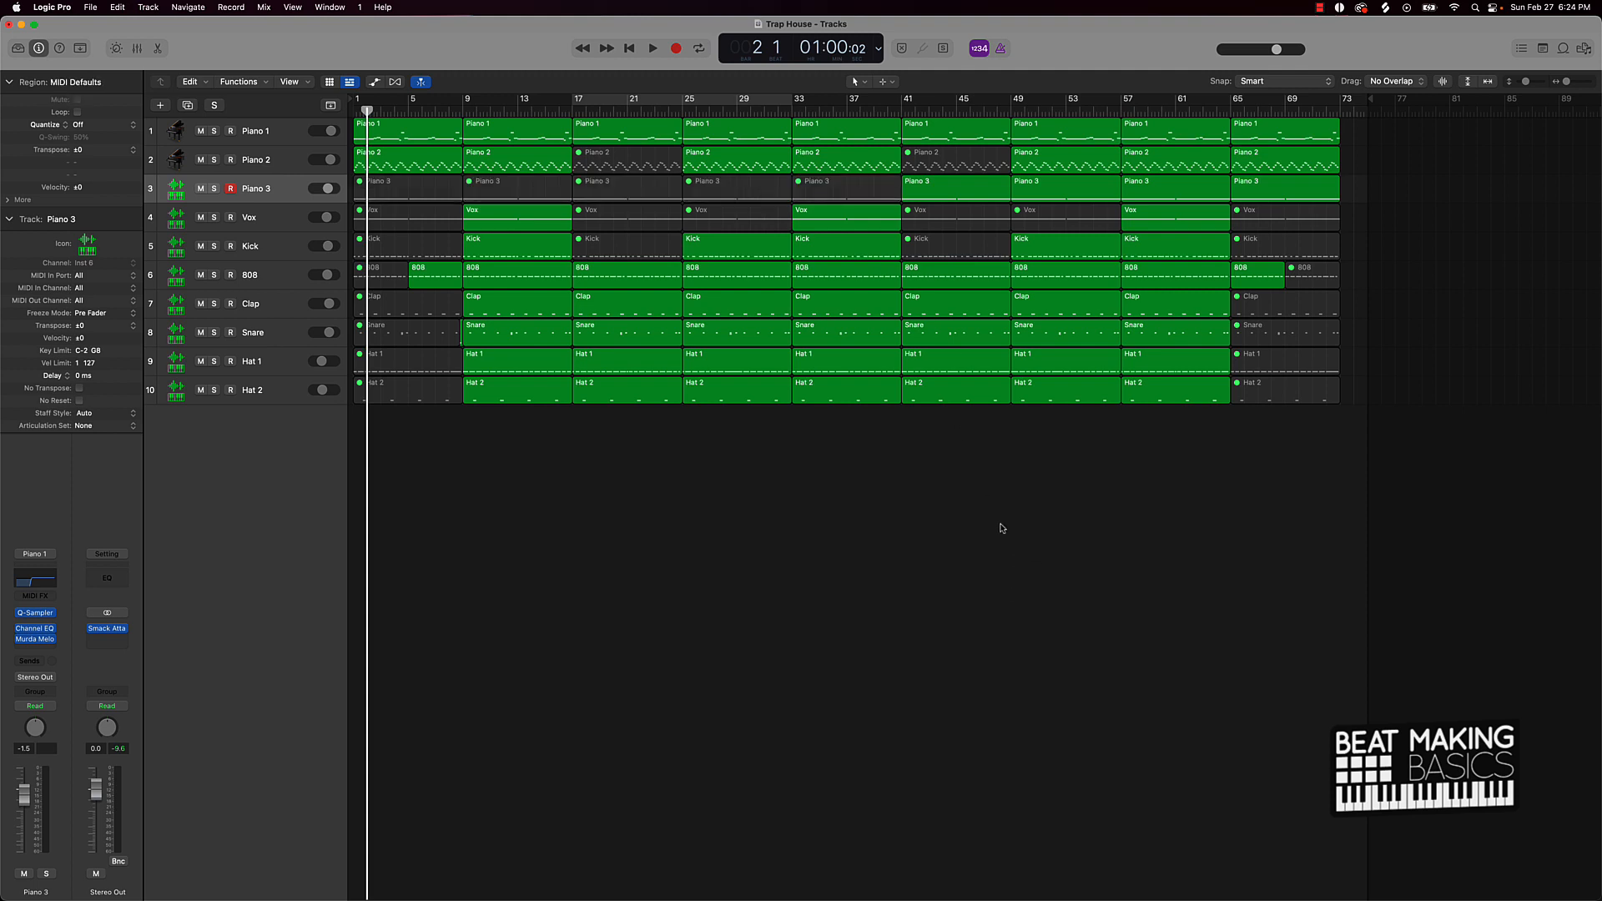
left_click(1037, 190)
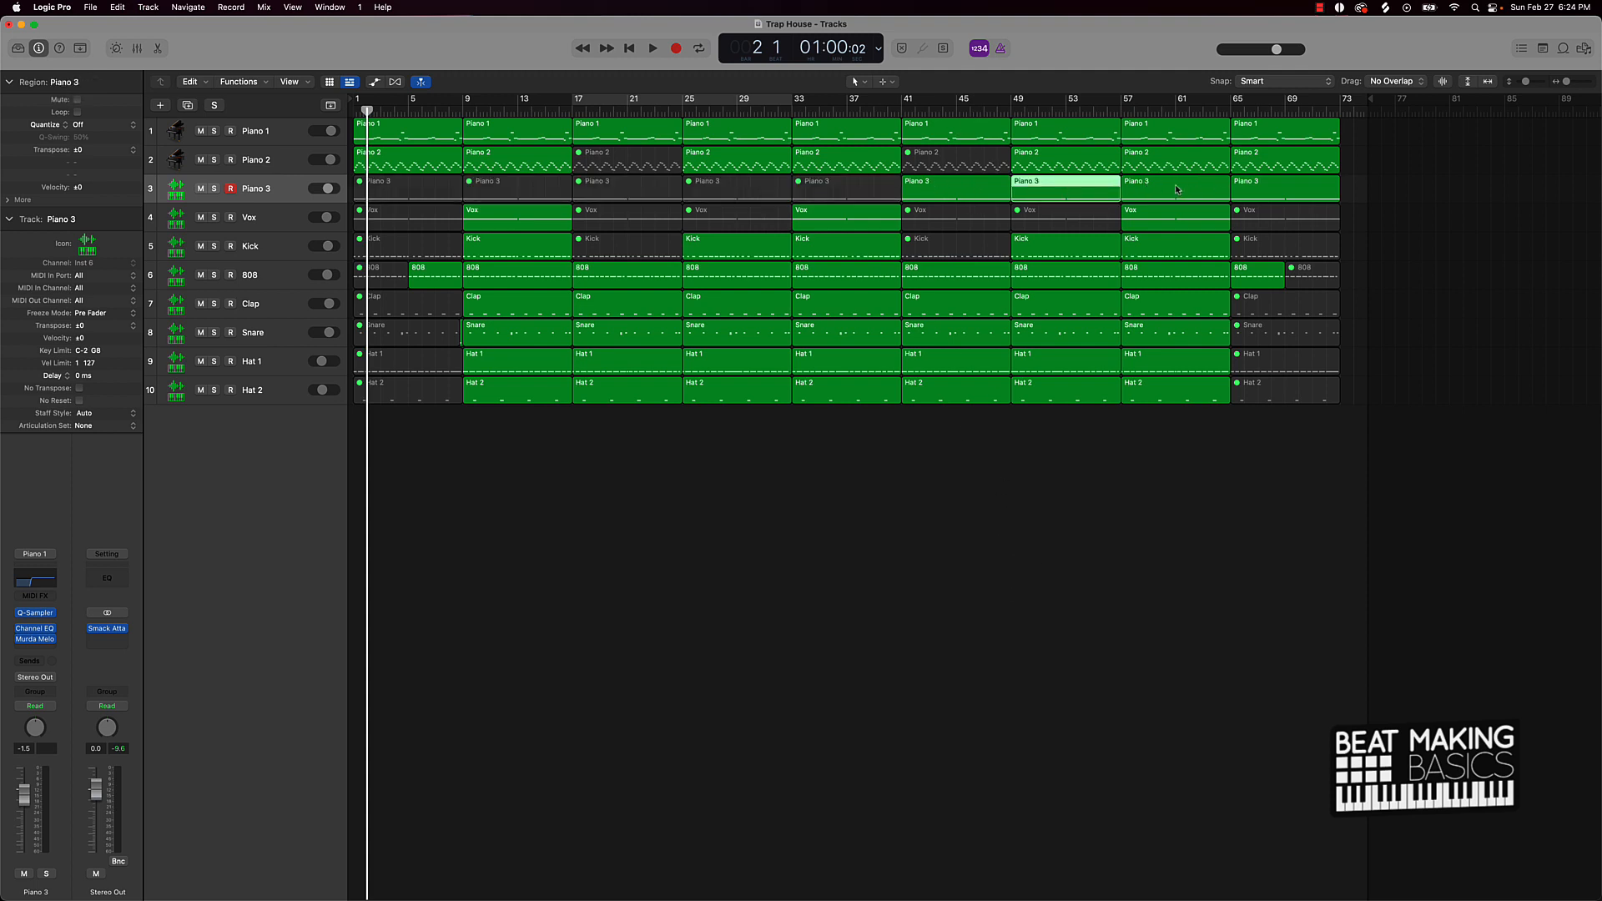
left_click(1185, 186, "shift")
left_click(1256, 187, "shift")
key("ctrl+m")
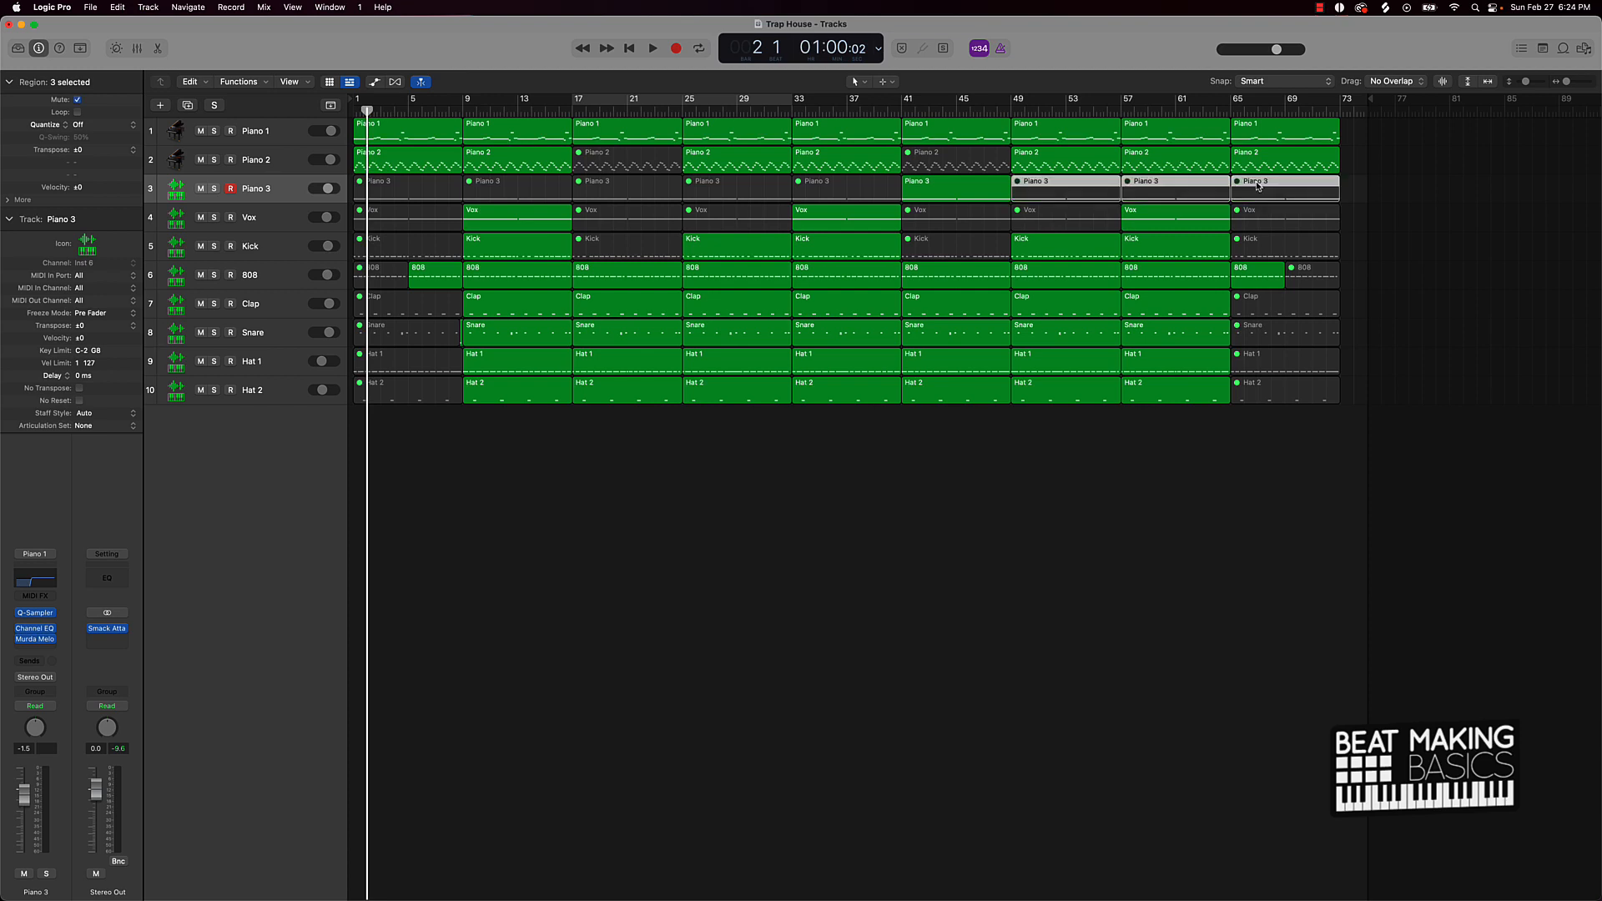
Step: Play the arrangement from bar 37 to bar 45, briefly muting the Hat 1 track to compare the sound without it
left_click(846, 107)
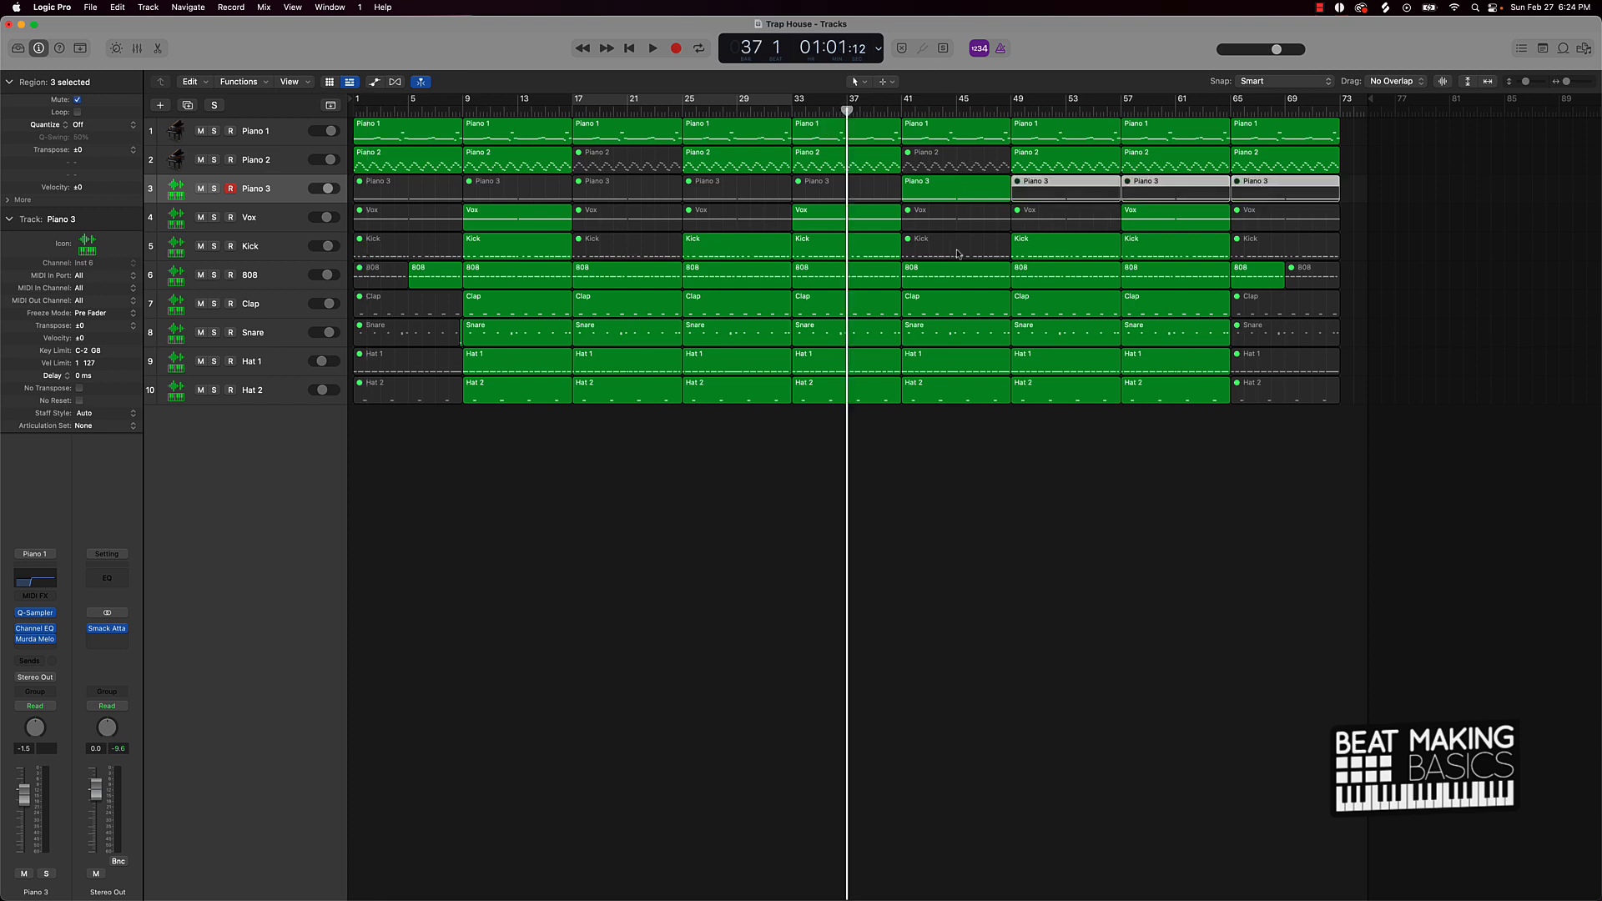
key("space")
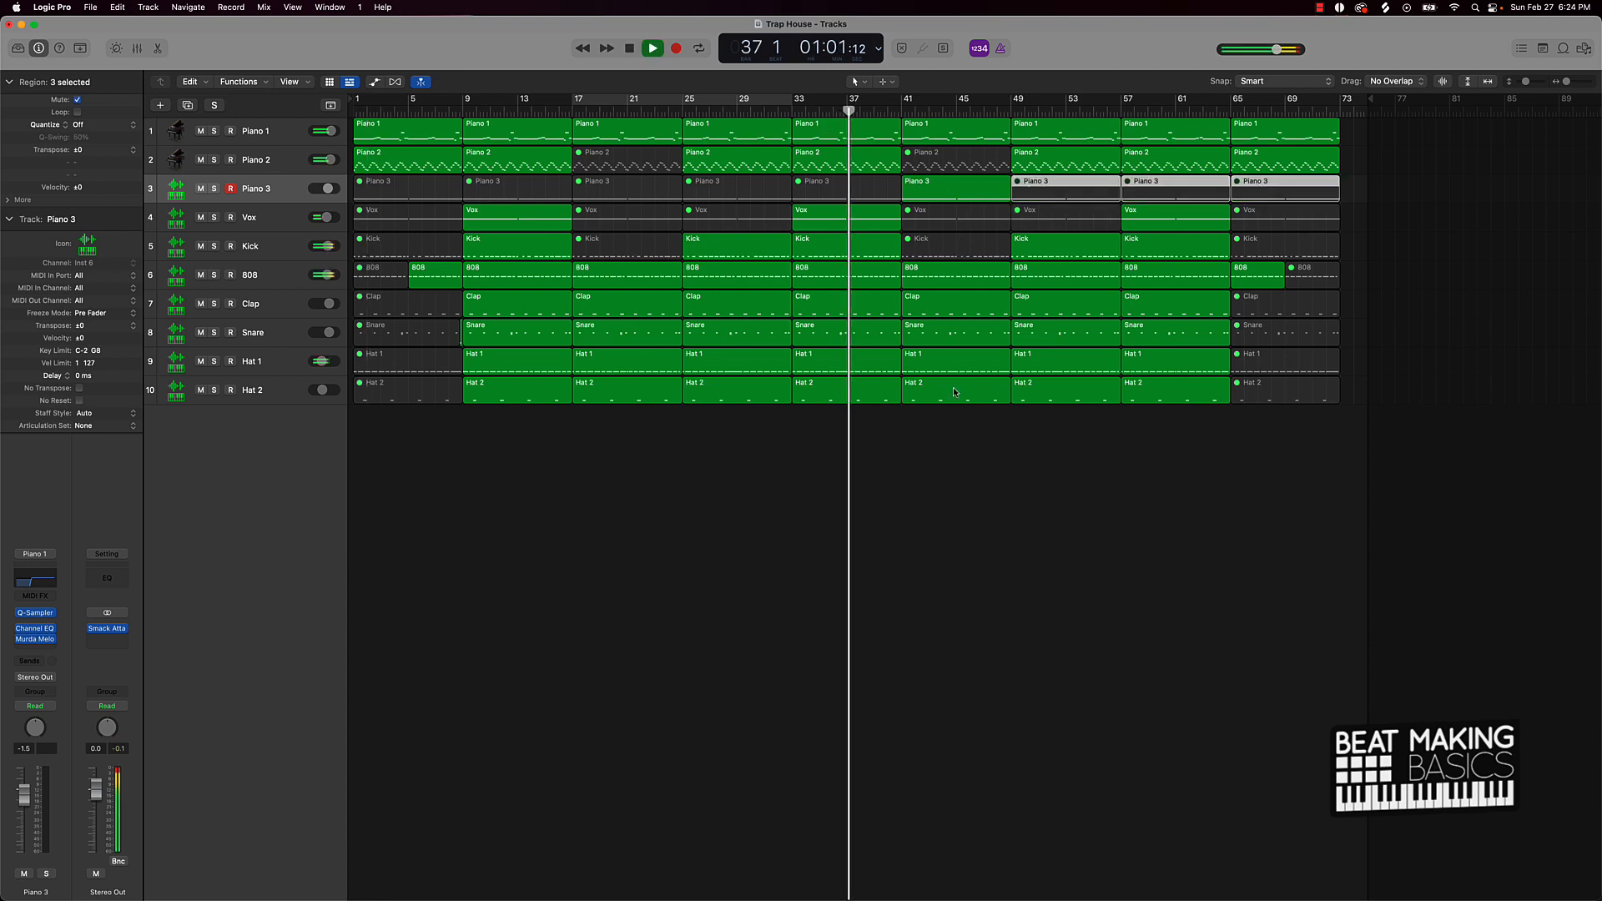
left_click(965, 427)
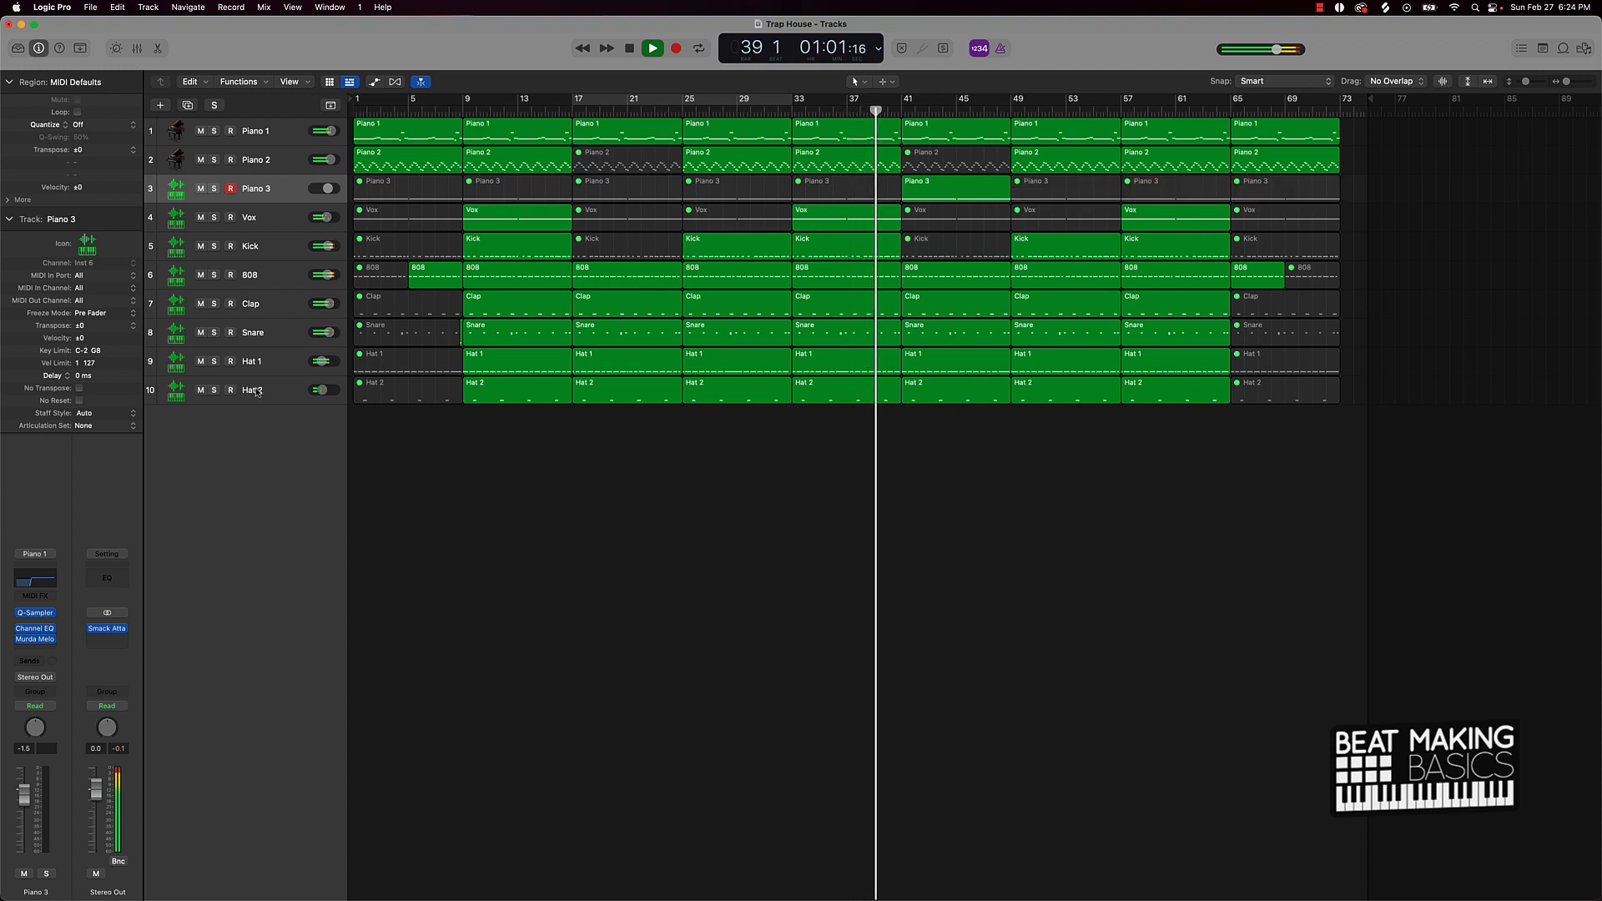
left_click(200, 362)
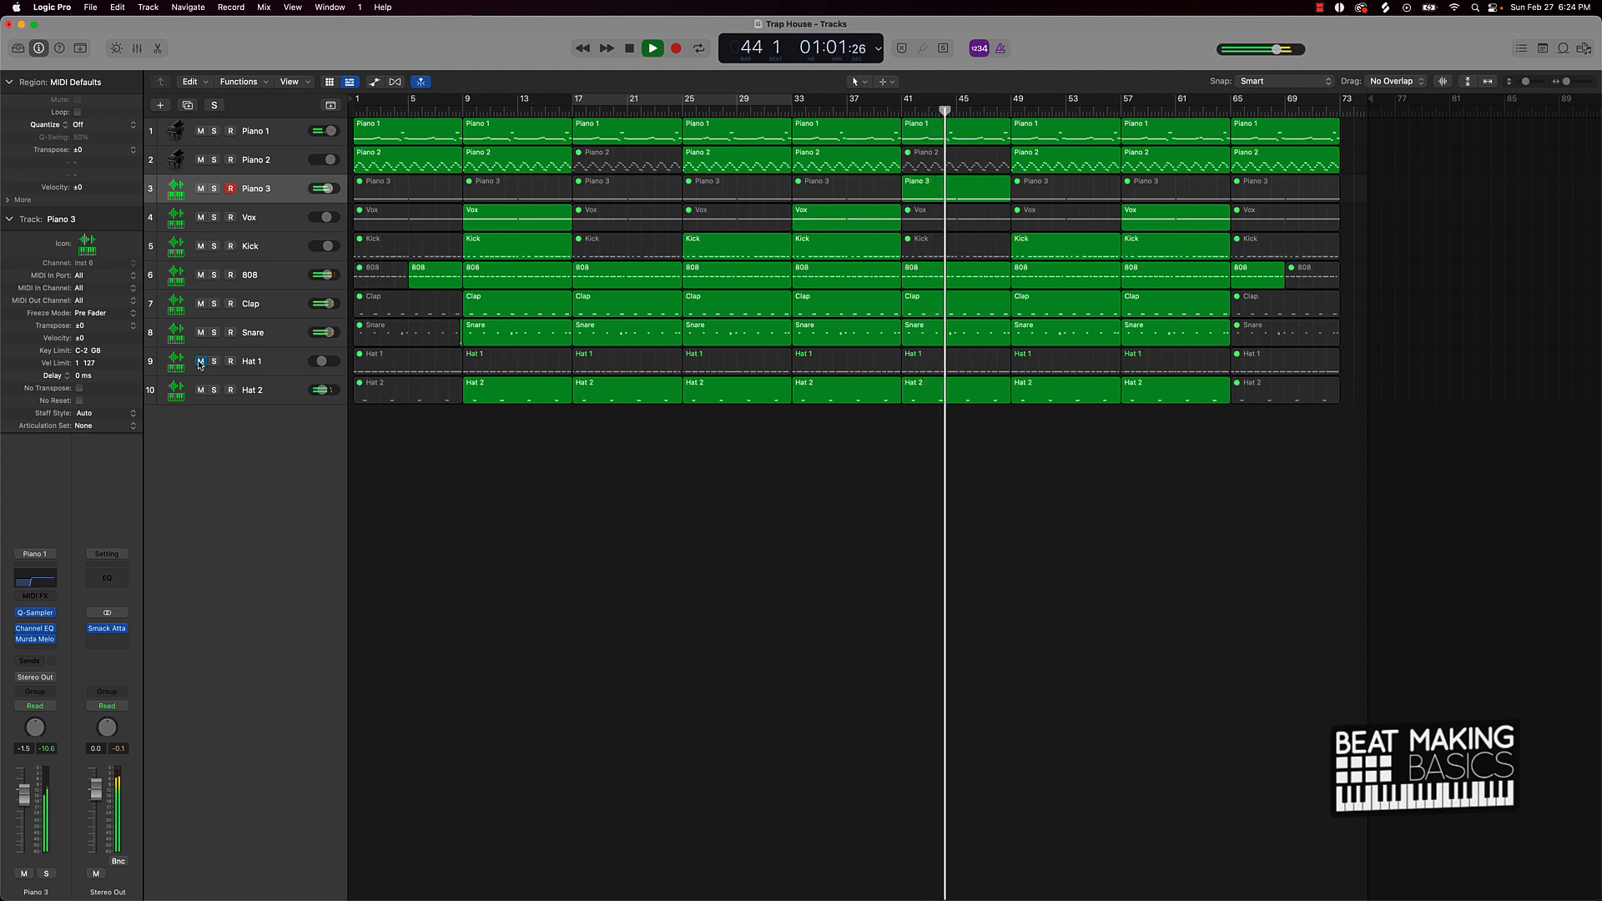
left_click(201, 361)
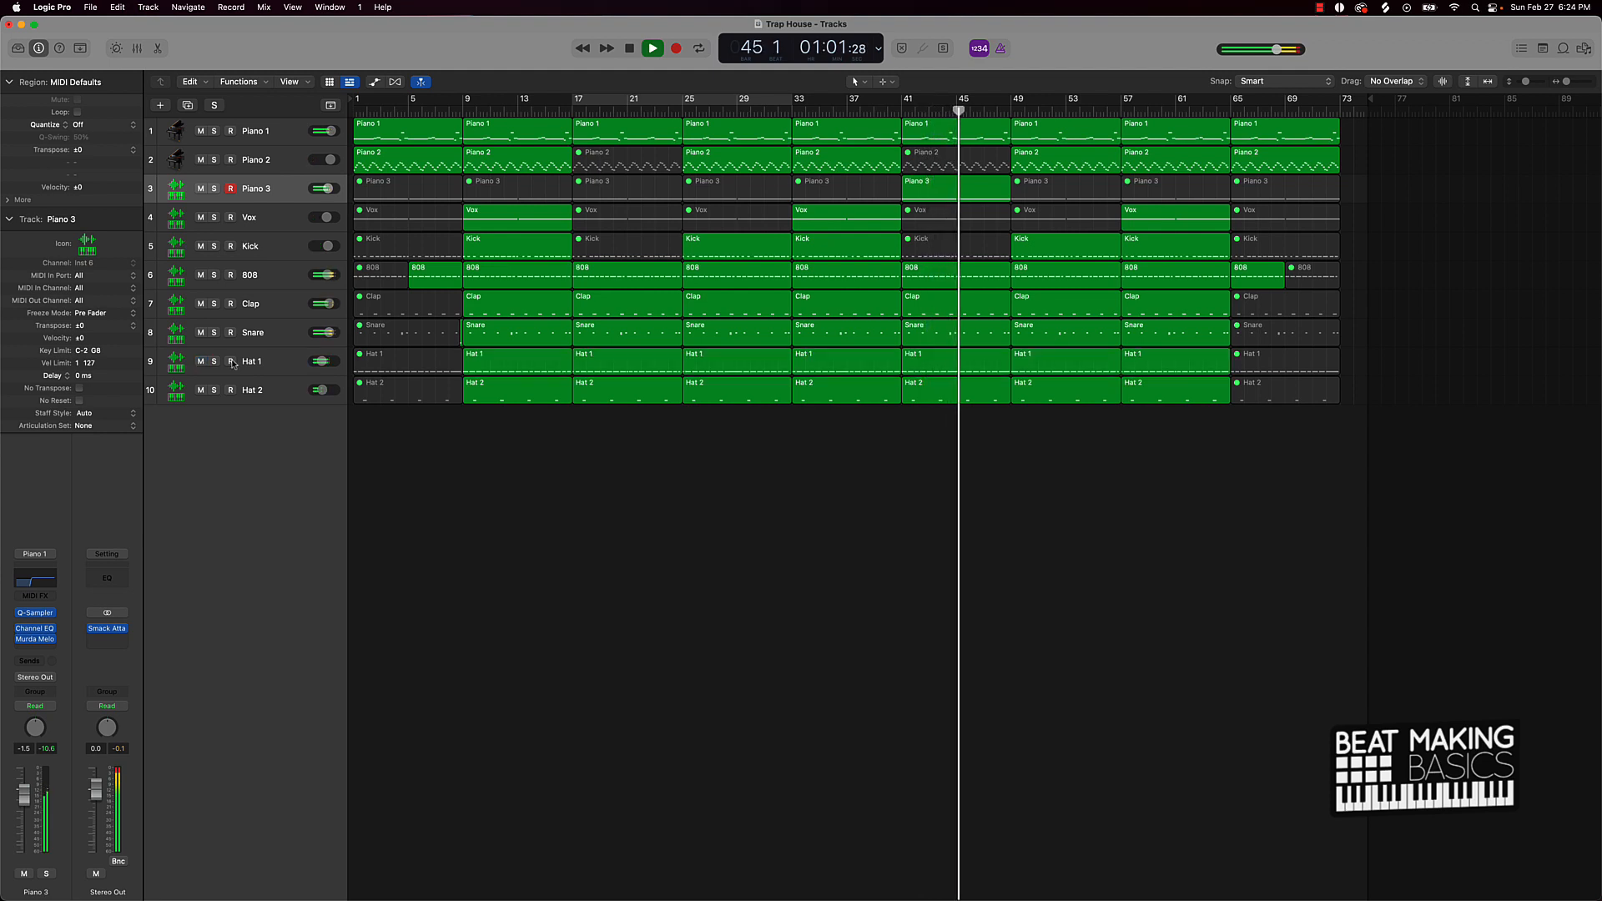
key("space")
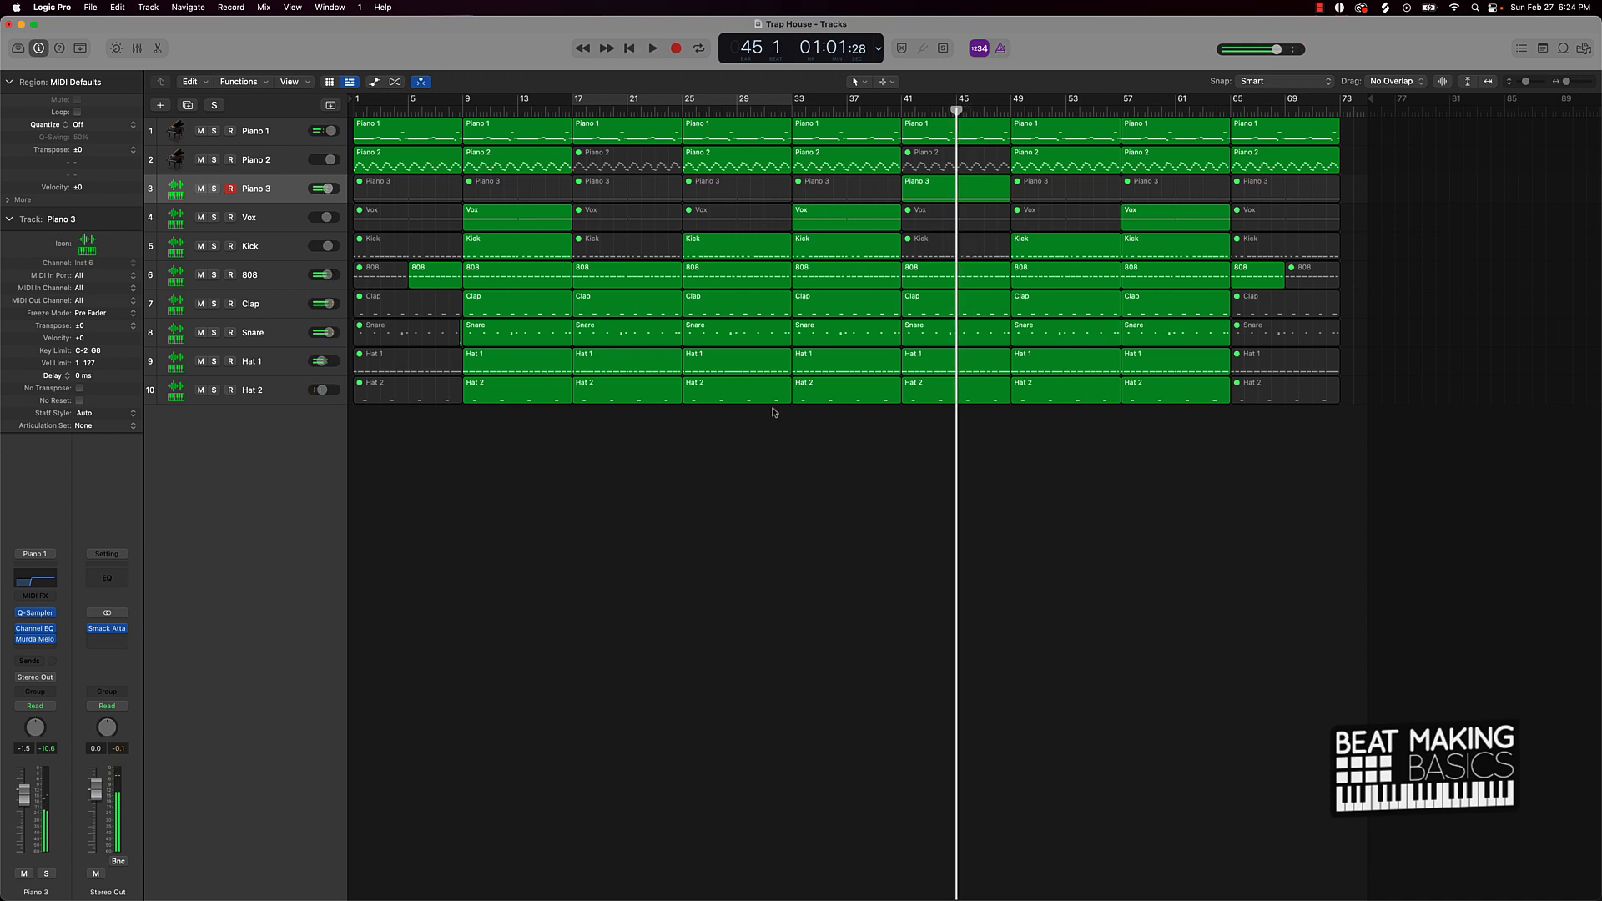
Step: Split the Hat 1 region of the bar 41 section at bar 45 and mute its first half
left_click(956, 367)
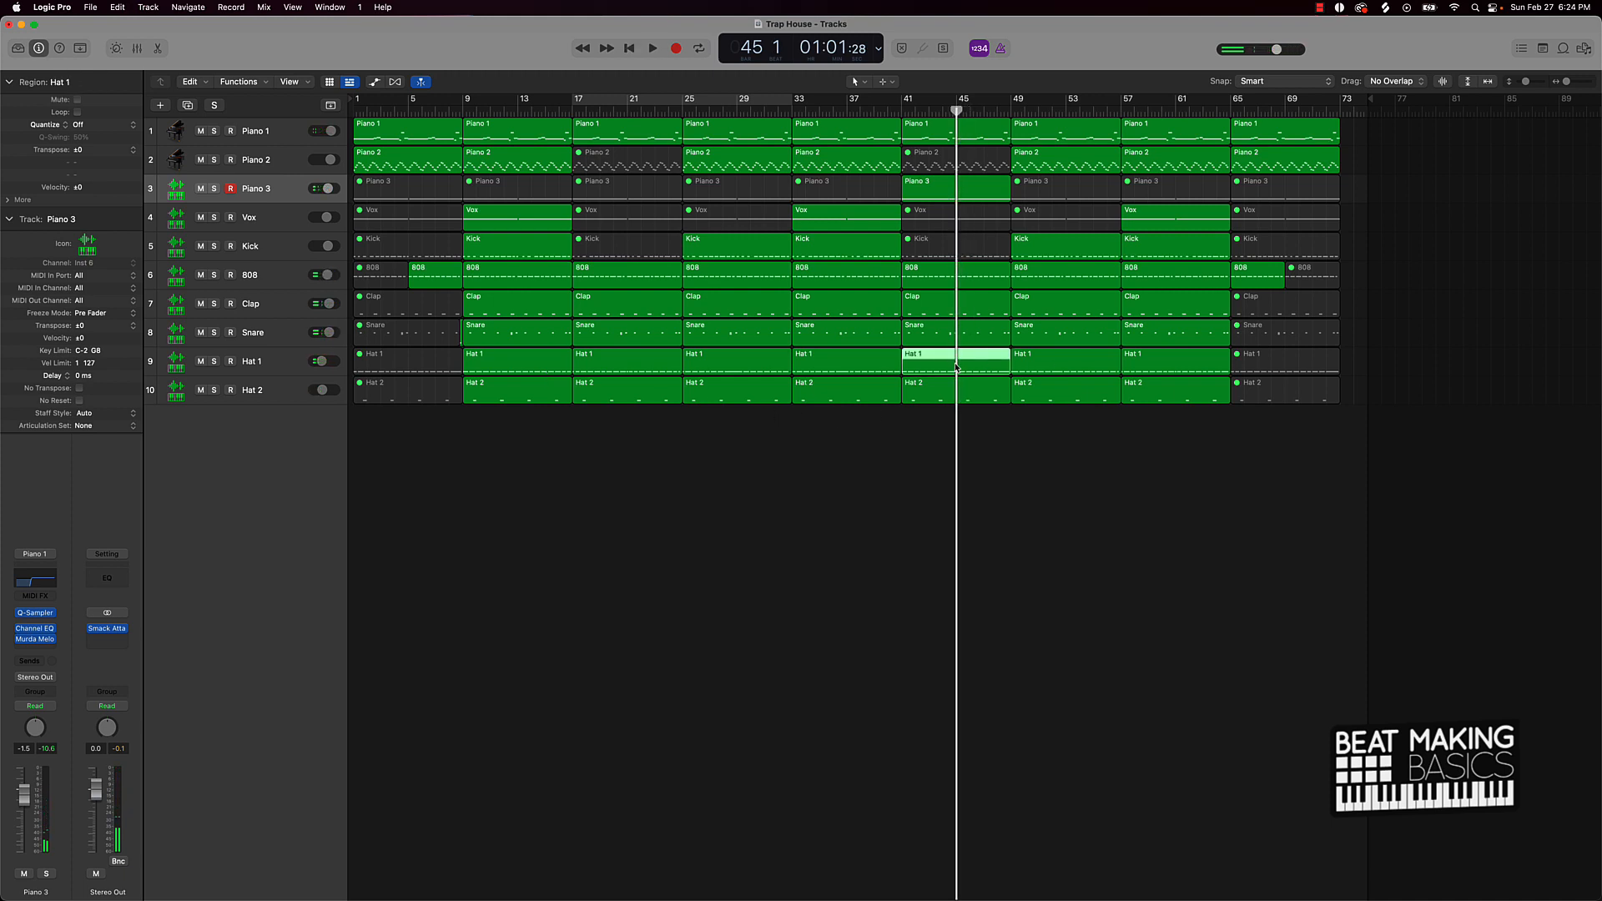
key("super+t")
left_click(942, 368)
key("ctrl+m")
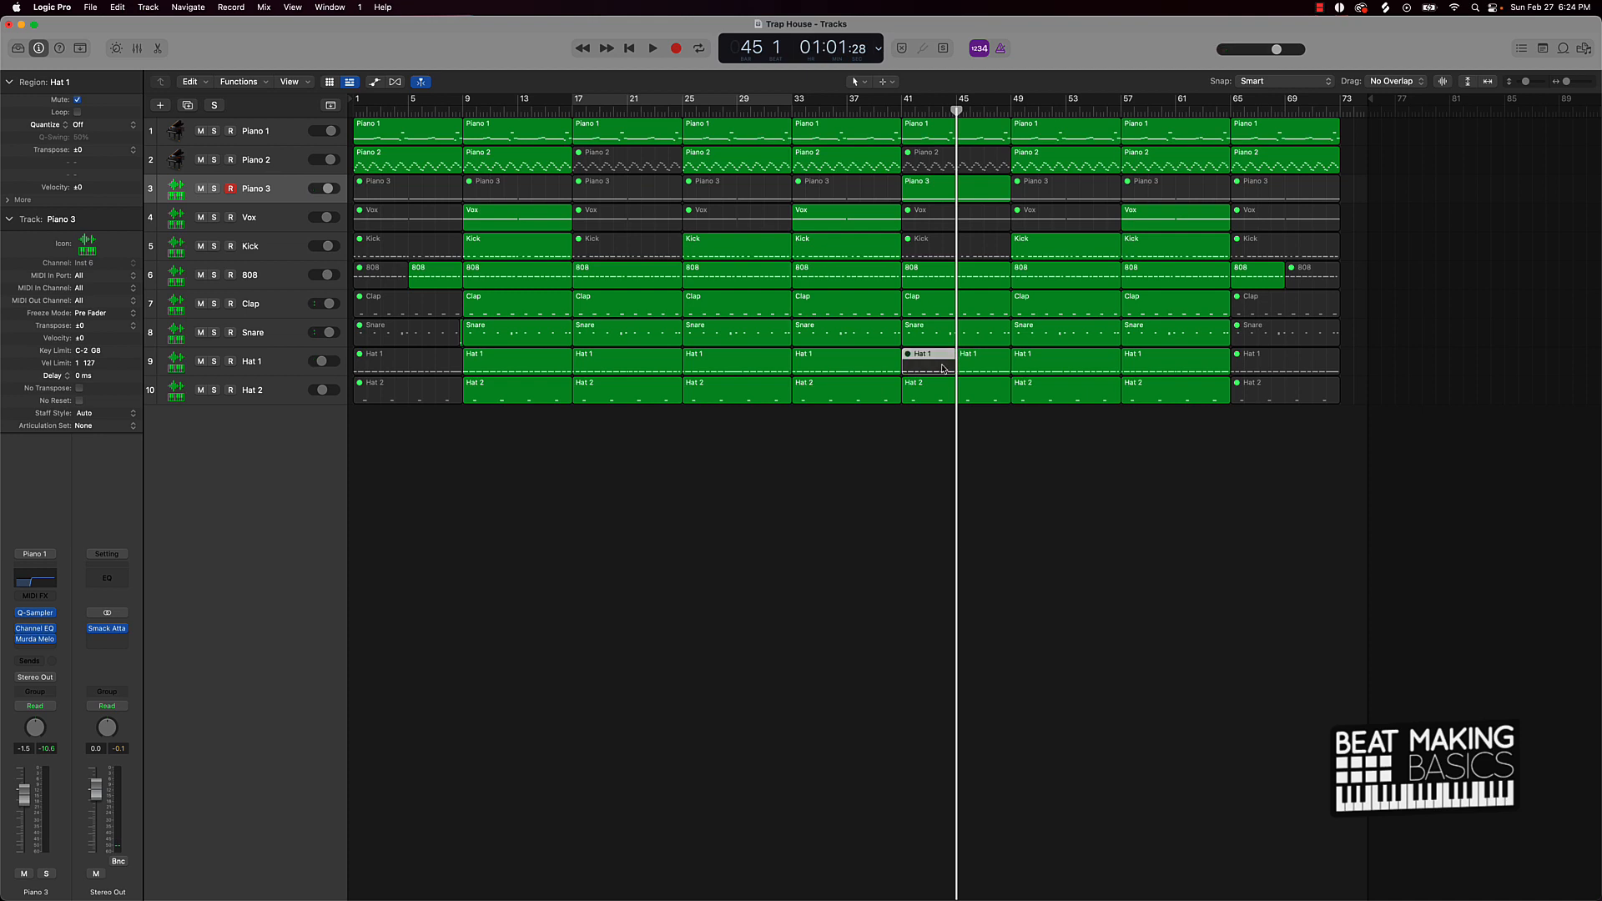
key("Return")
left_click(922, 444)
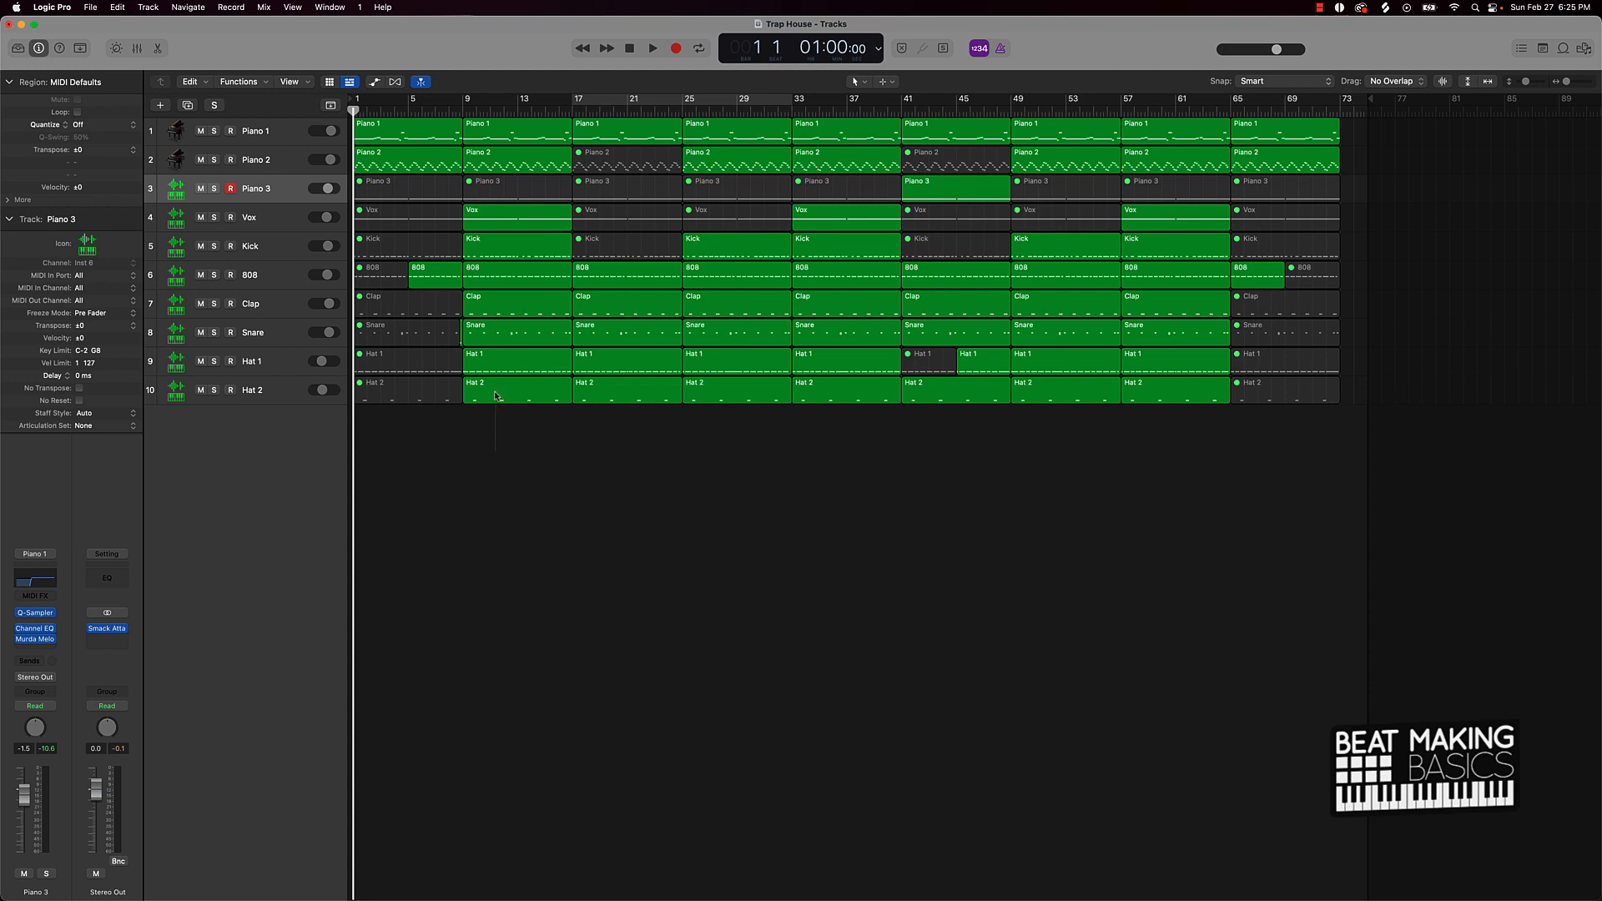
Step: Color all regions in the section from bar 9 to bar 17 magenta
left_click_drag(495, 395, 489, 116)
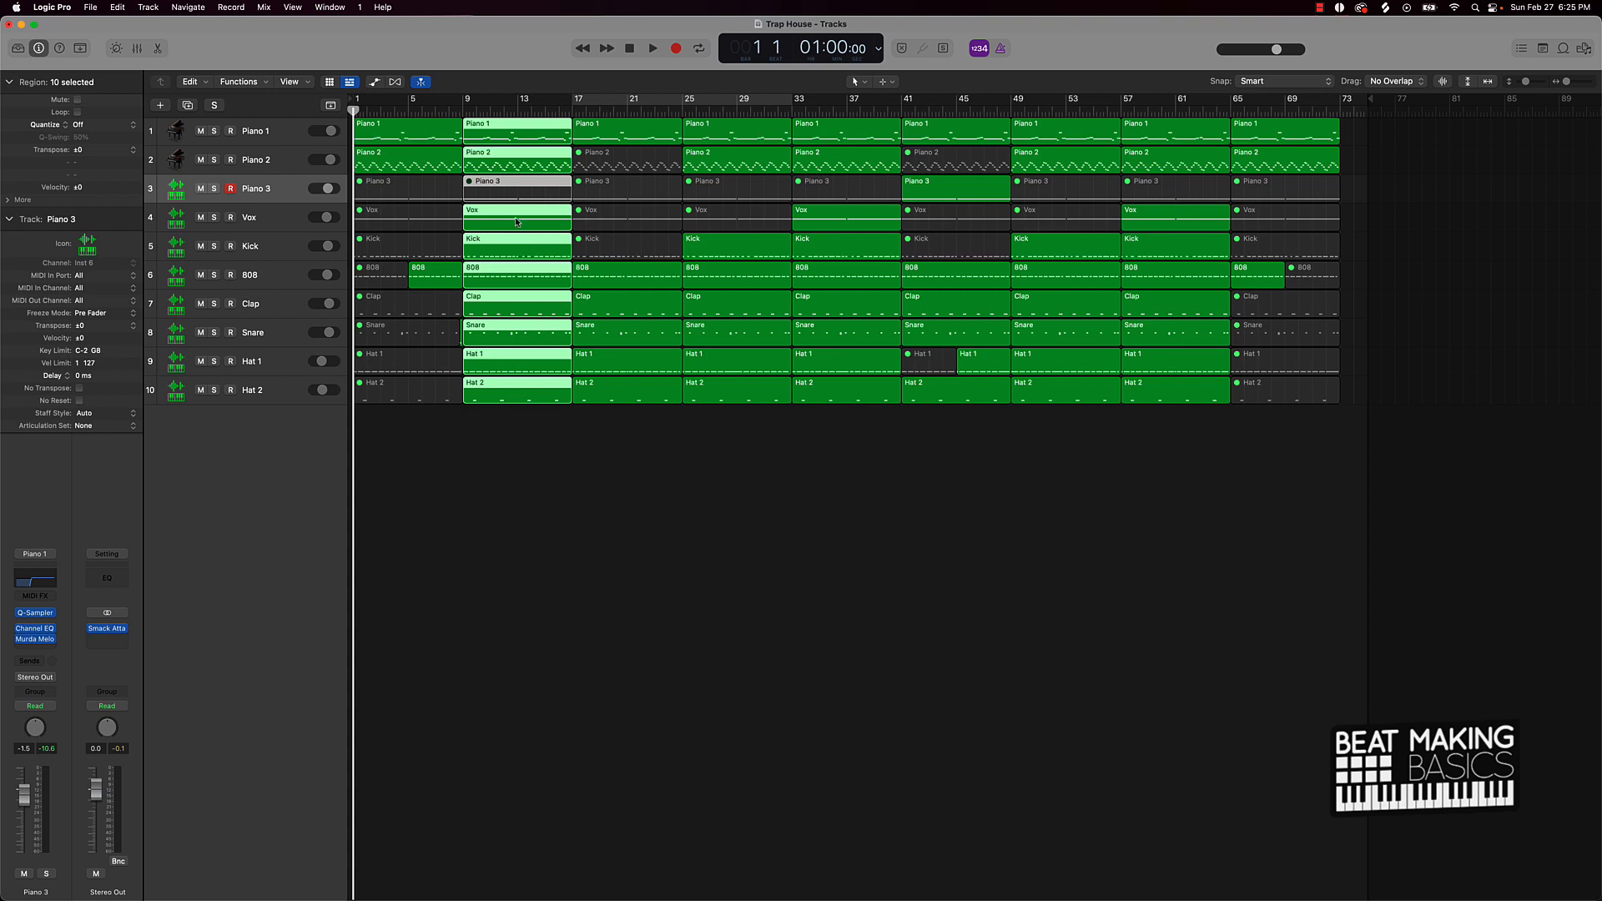
left_click(80, 47)
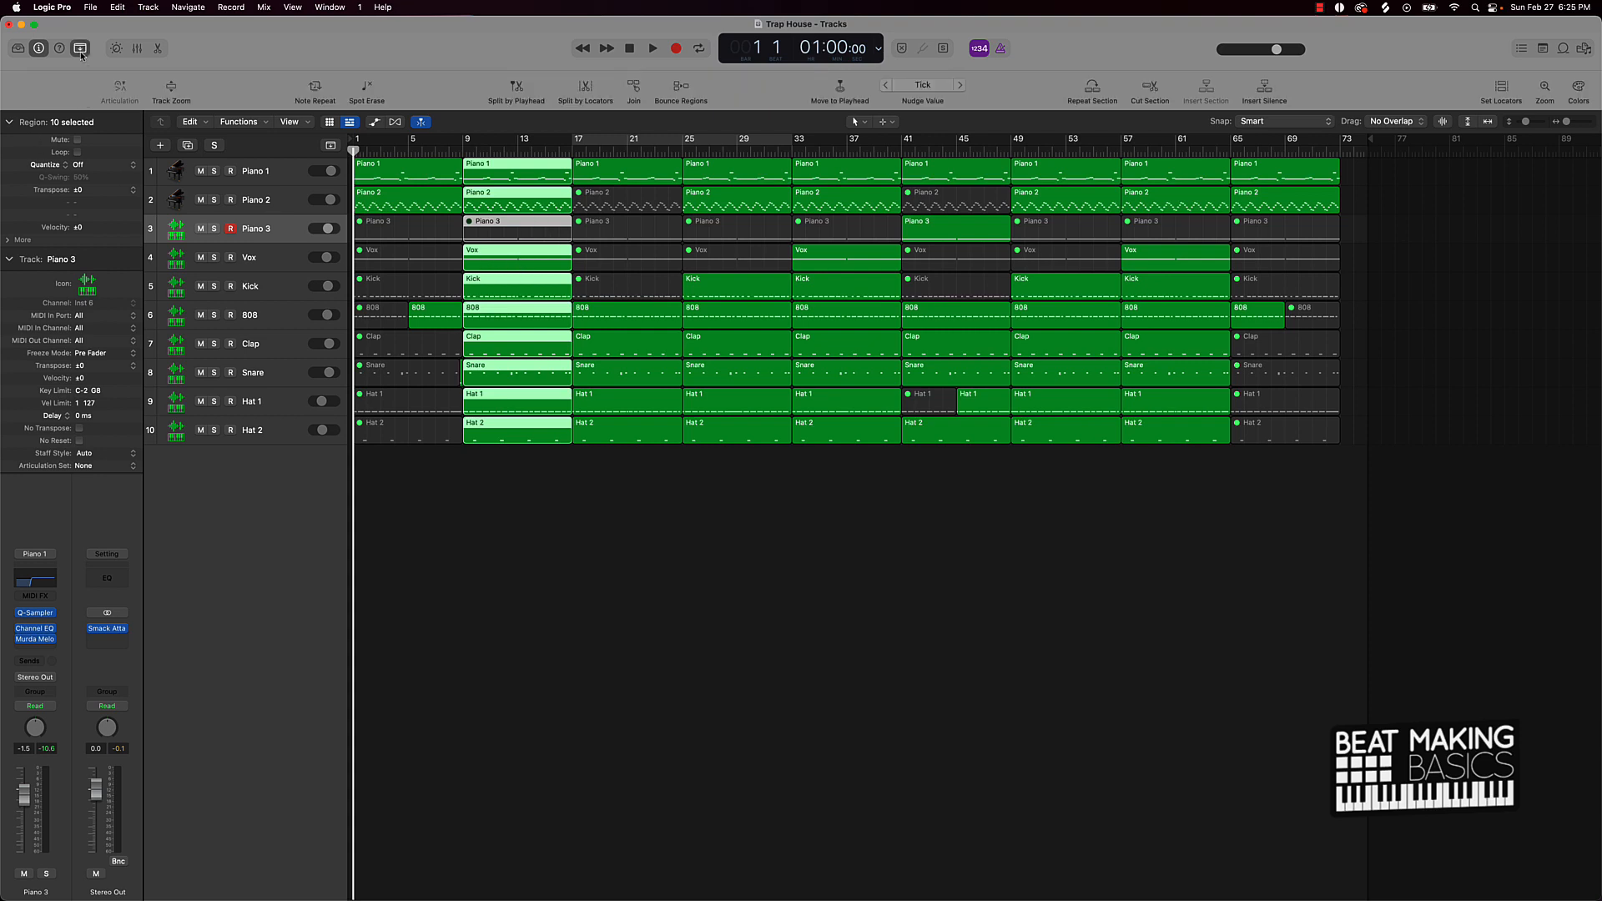
left_click(1576, 87)
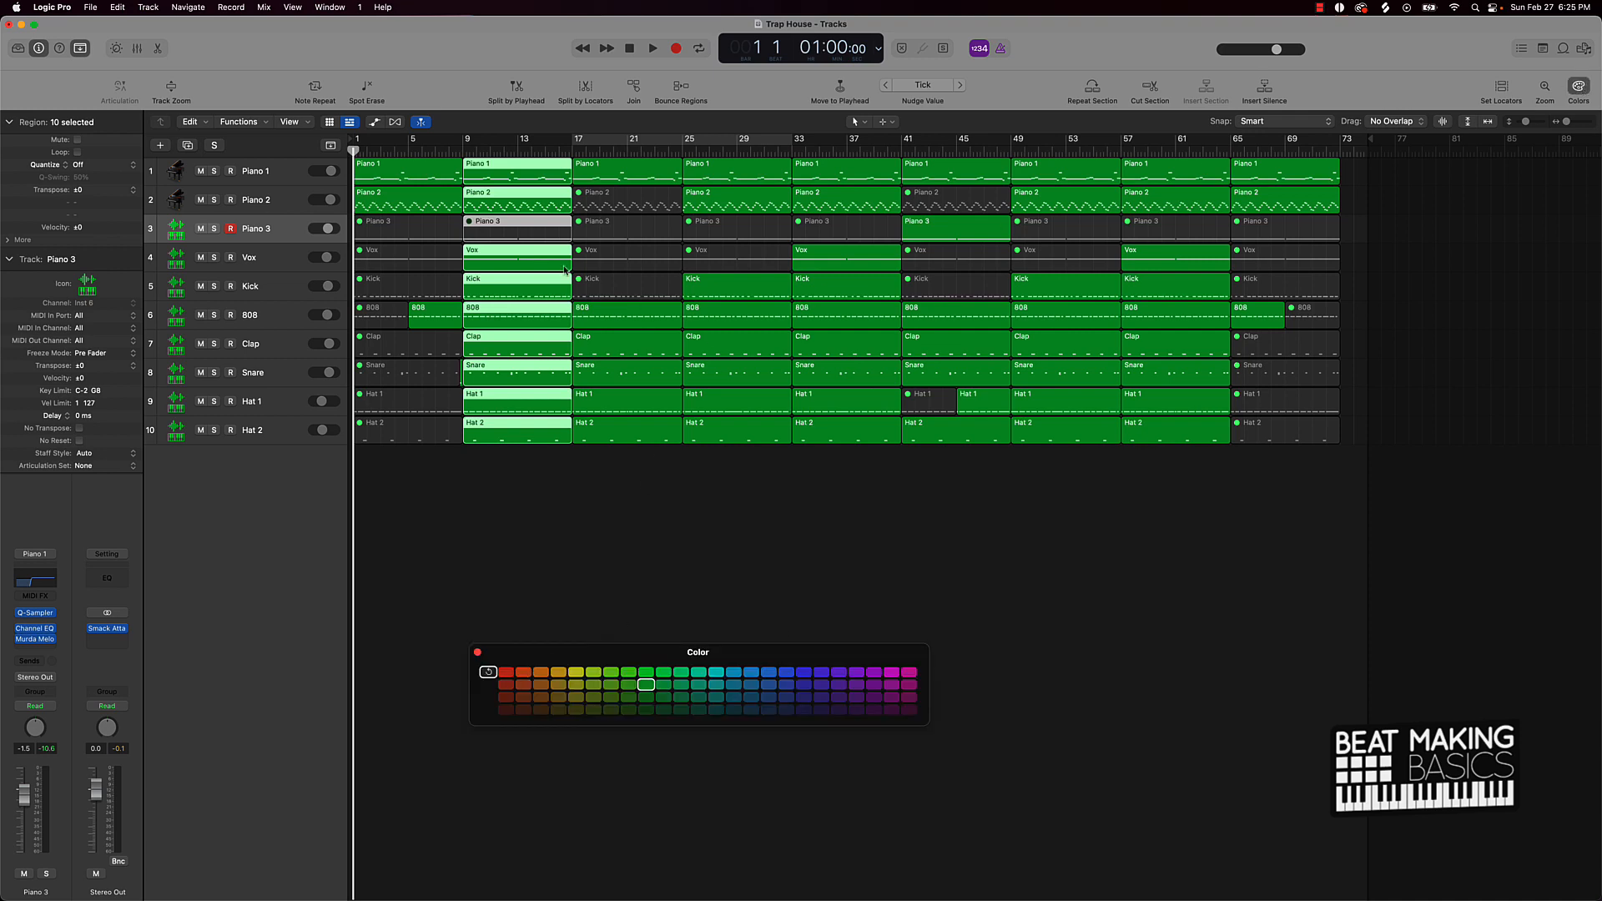
left_click(892, 674)
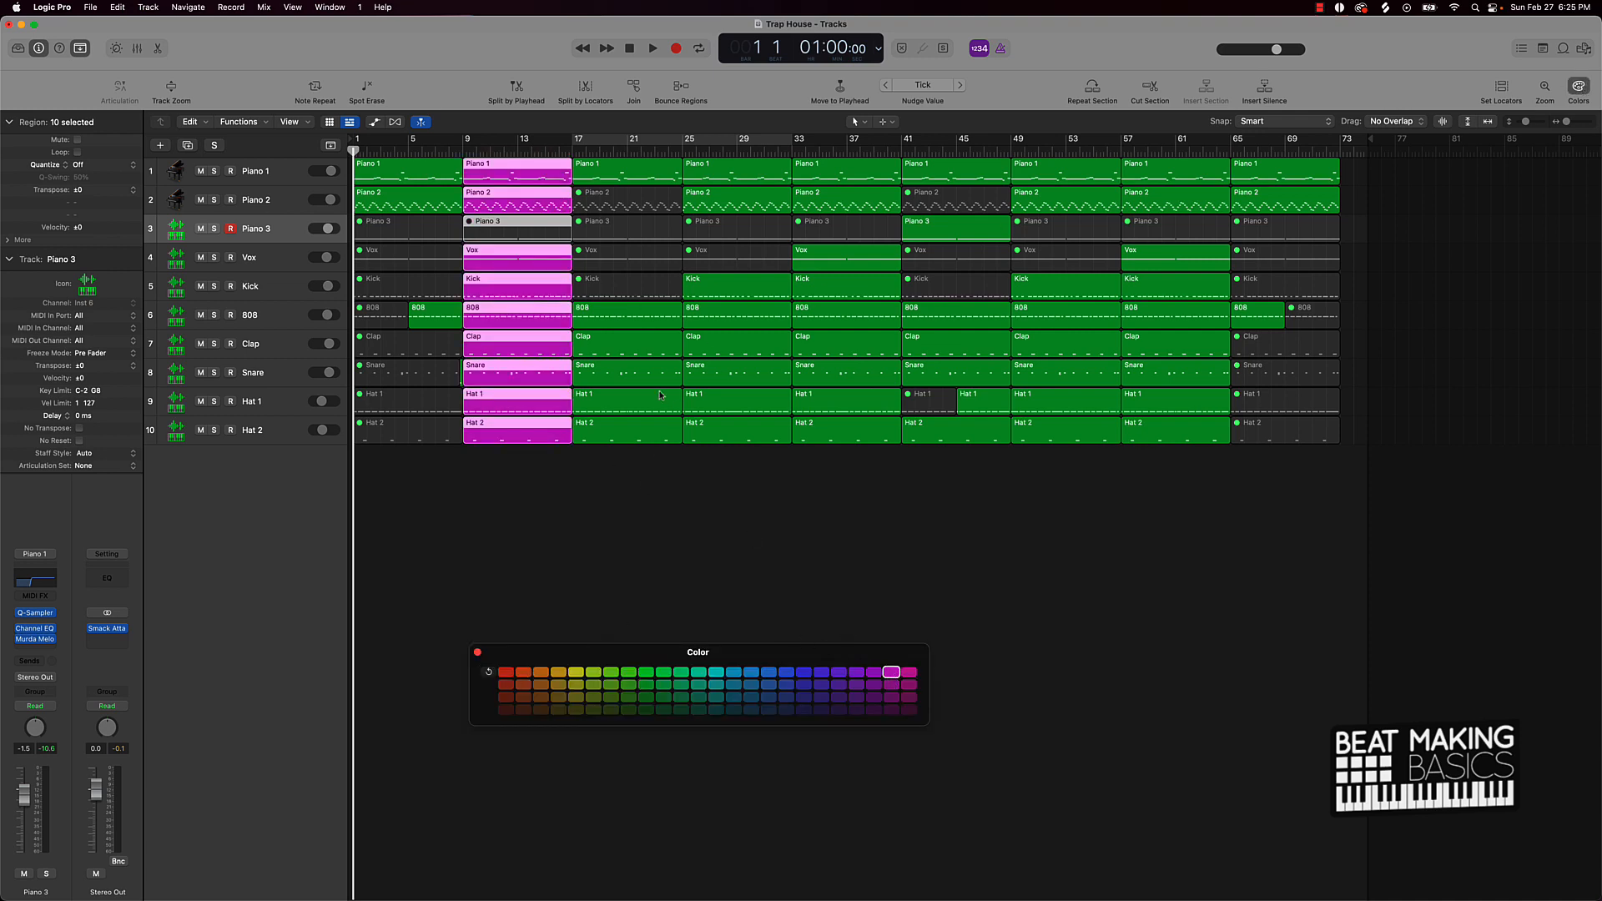
Step: Color all regions in the sections from bar 33 to 41 and bar 57 to 65 magenta
left_click_drag(800, 472, 805, 160)
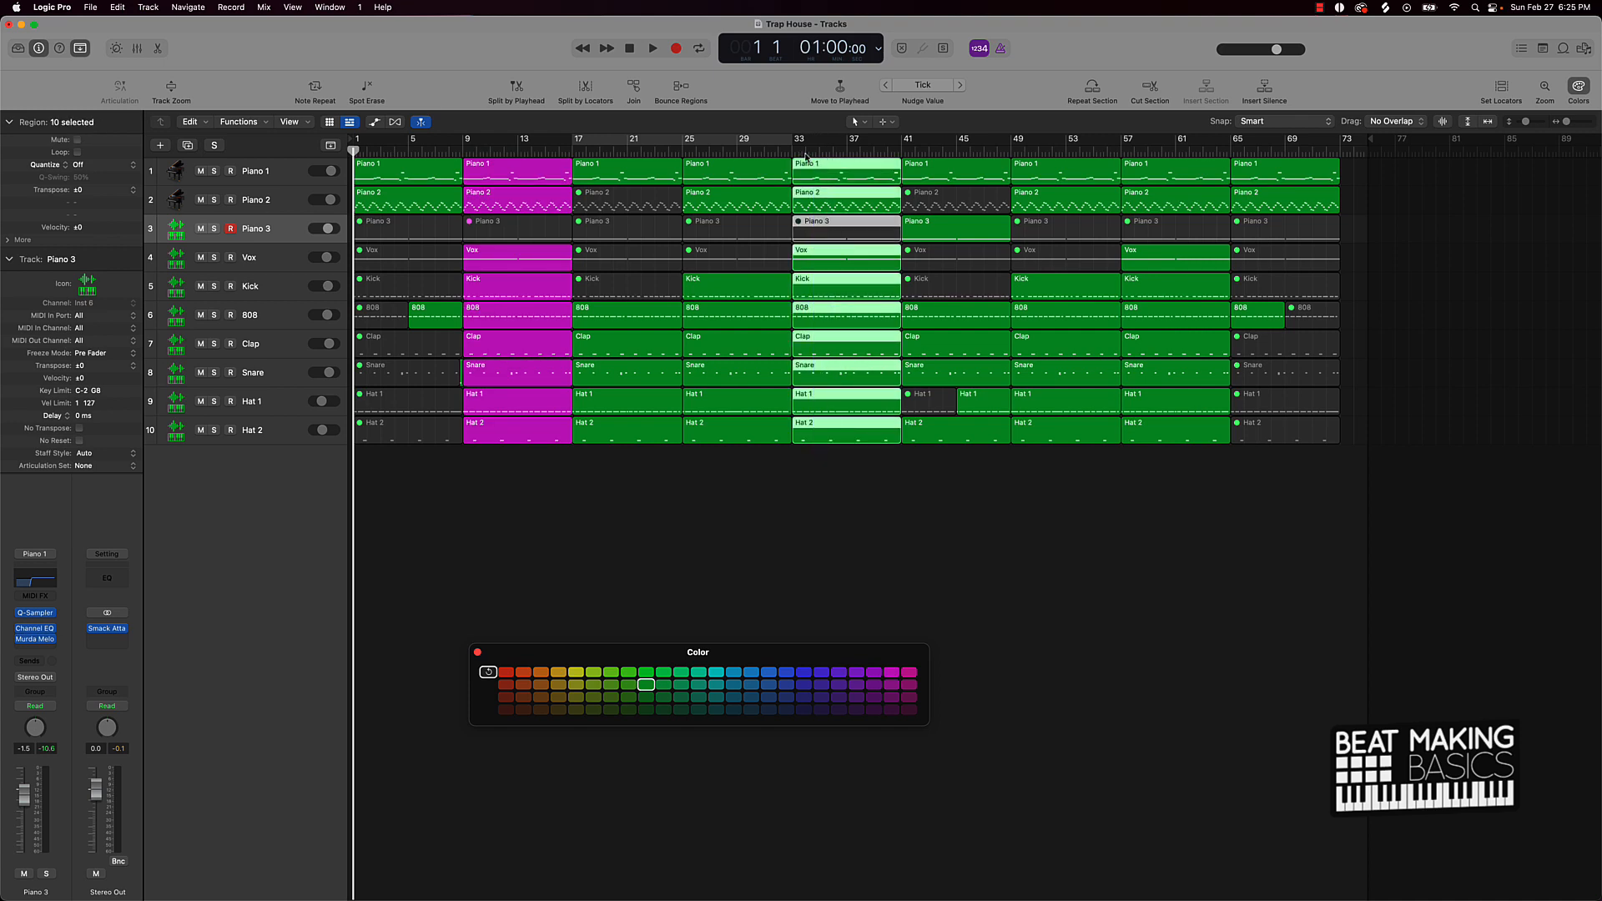
left_click_drag(1181, 471, 1176, 227, "shift")
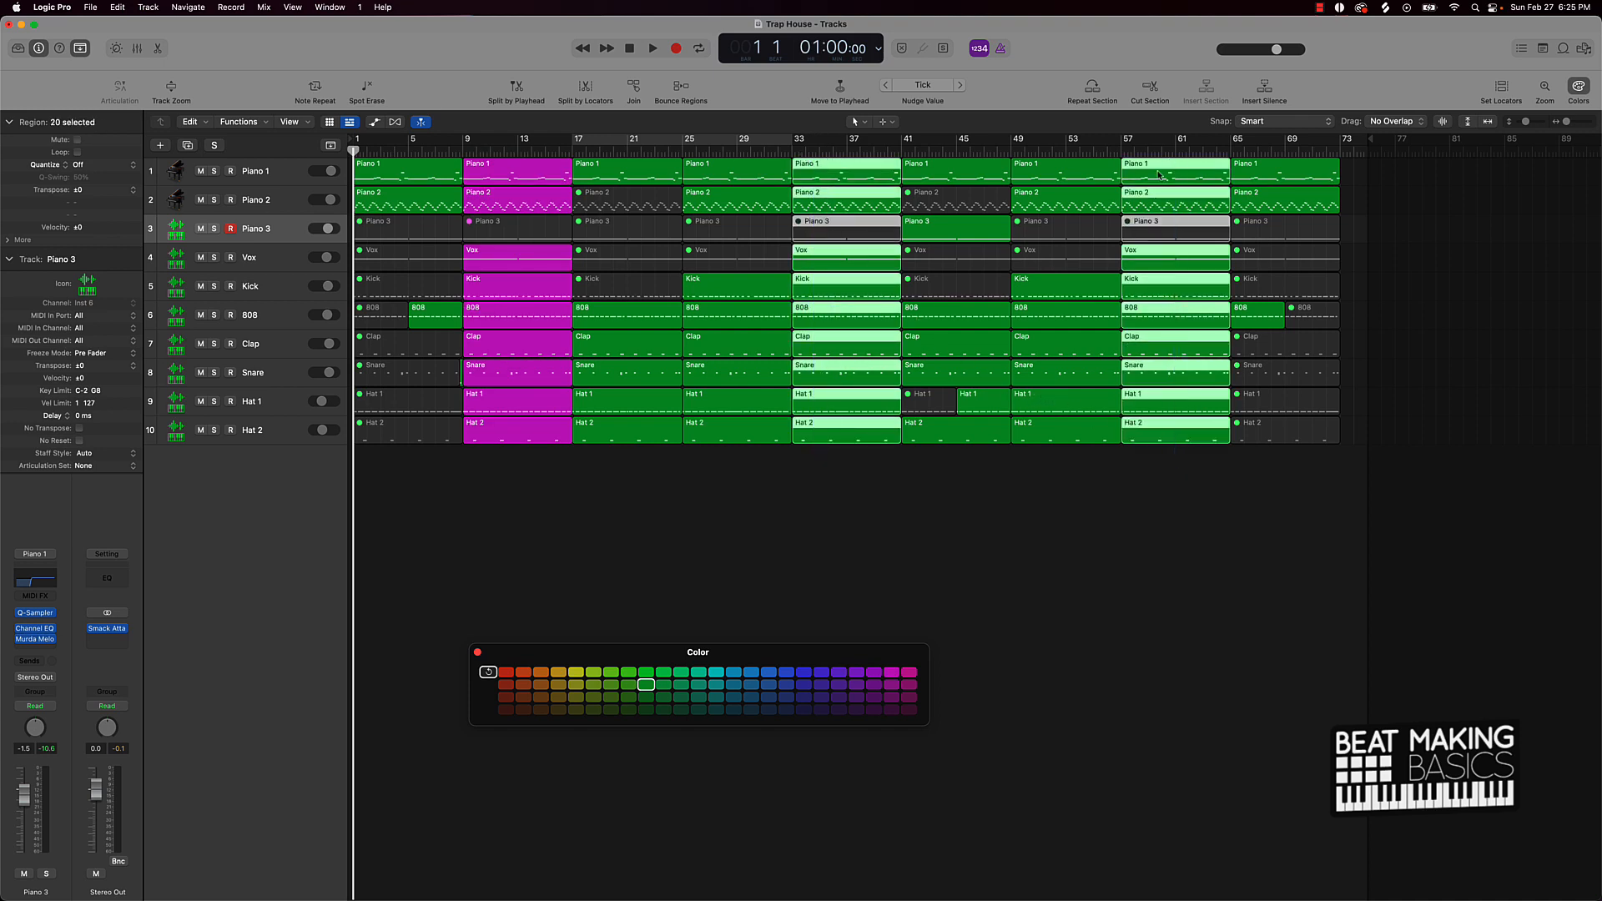
left_click(902, 672)
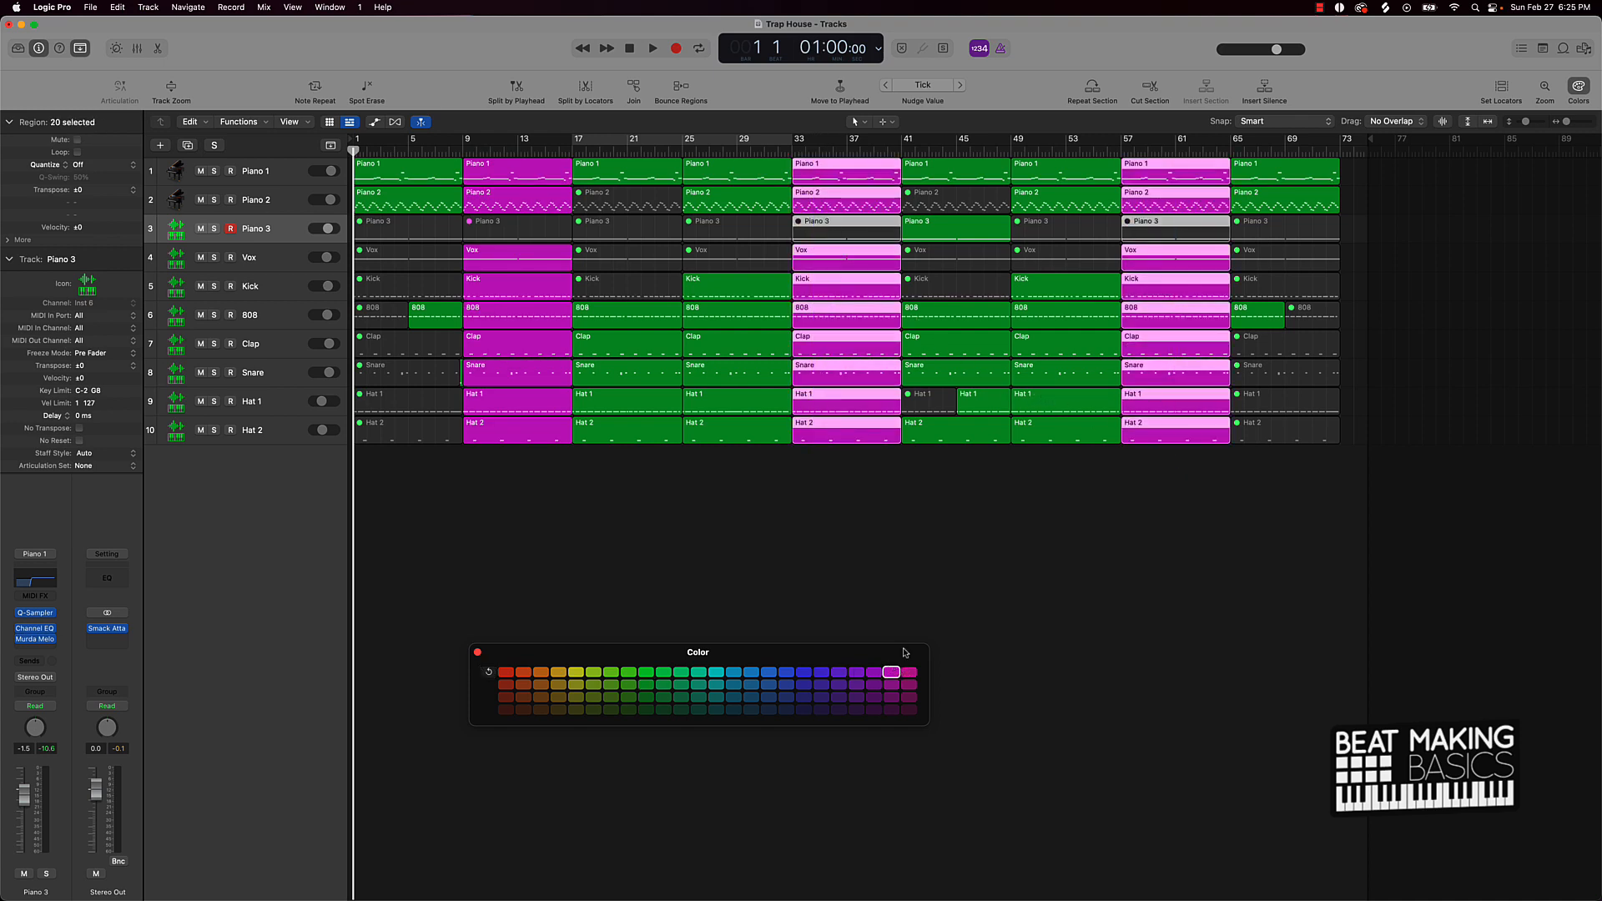
left_click(890, 607)
Step: Color all regions in the sections from bar 17 to 33 and bar 41 to 57 blue
left_click_drag(602, 493, 731, 160)
left_click_drag(924, 471, 1100, 154)
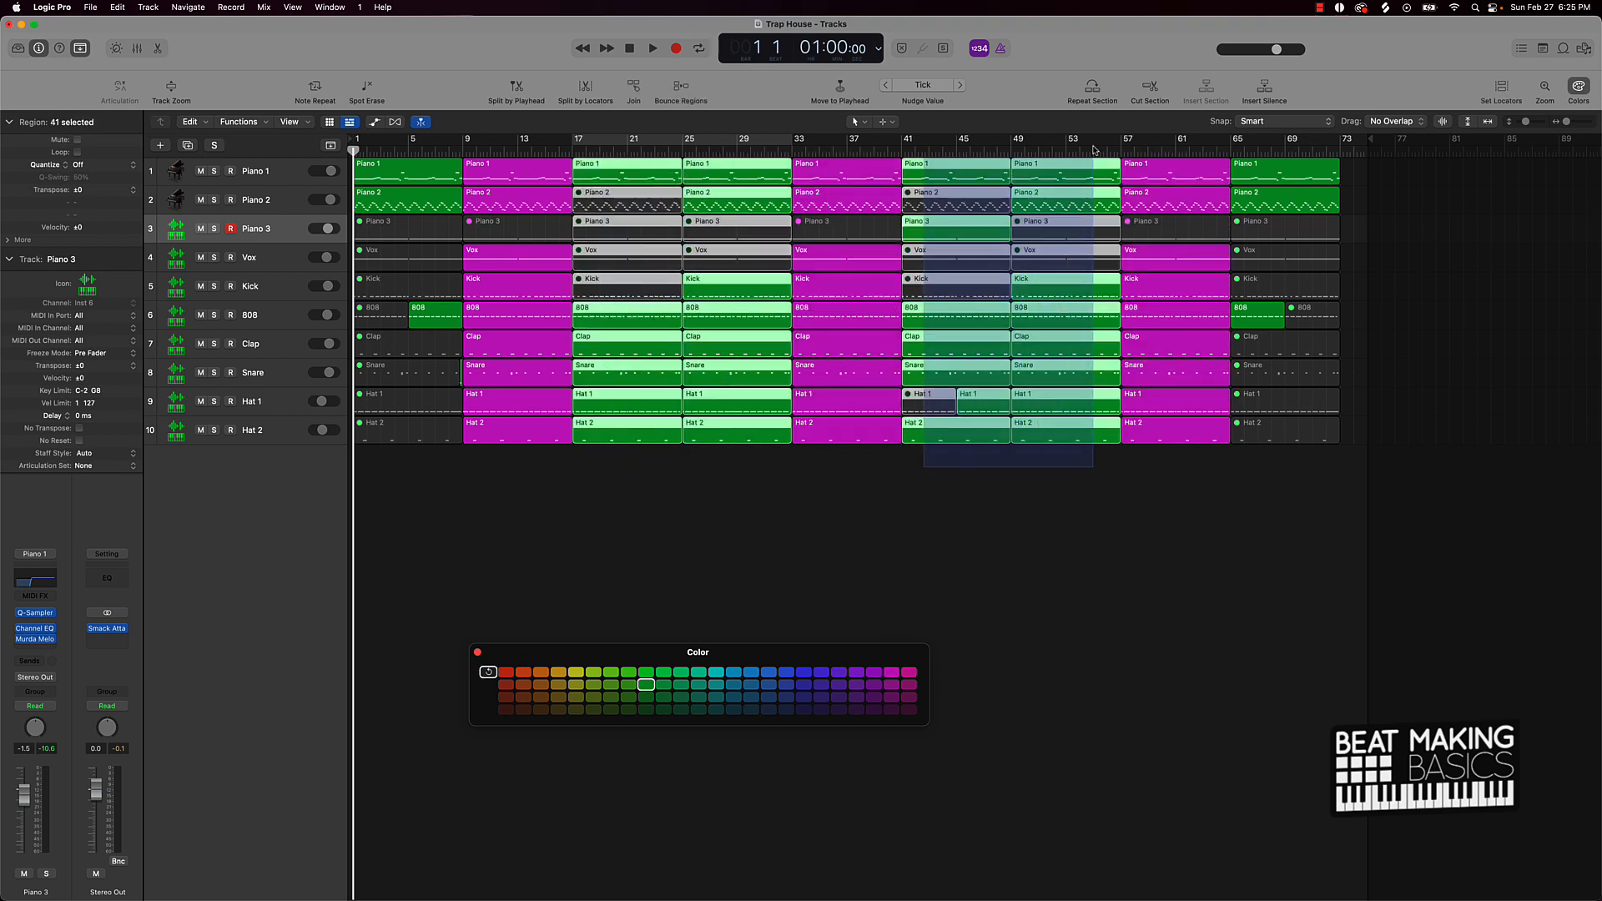
left_click(786, 672)
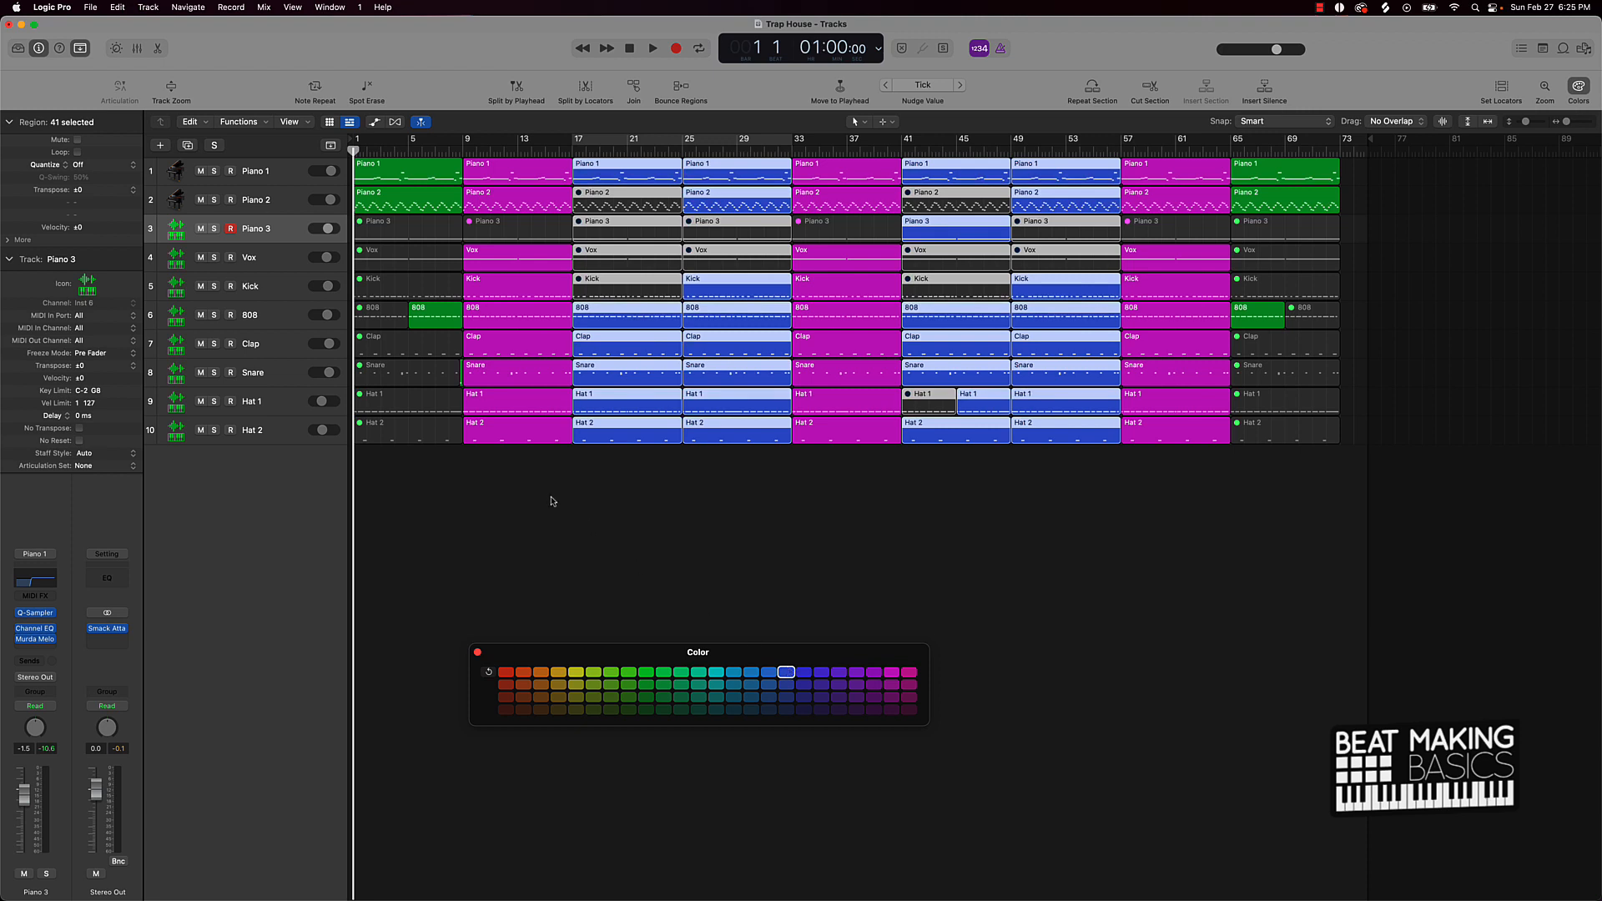
left_click(522, 499)
Step: Try orange, yellow and light green on the intro regions from bar 1 to 9, and settle on red
left_click_drag(361, 453, 463, 85)
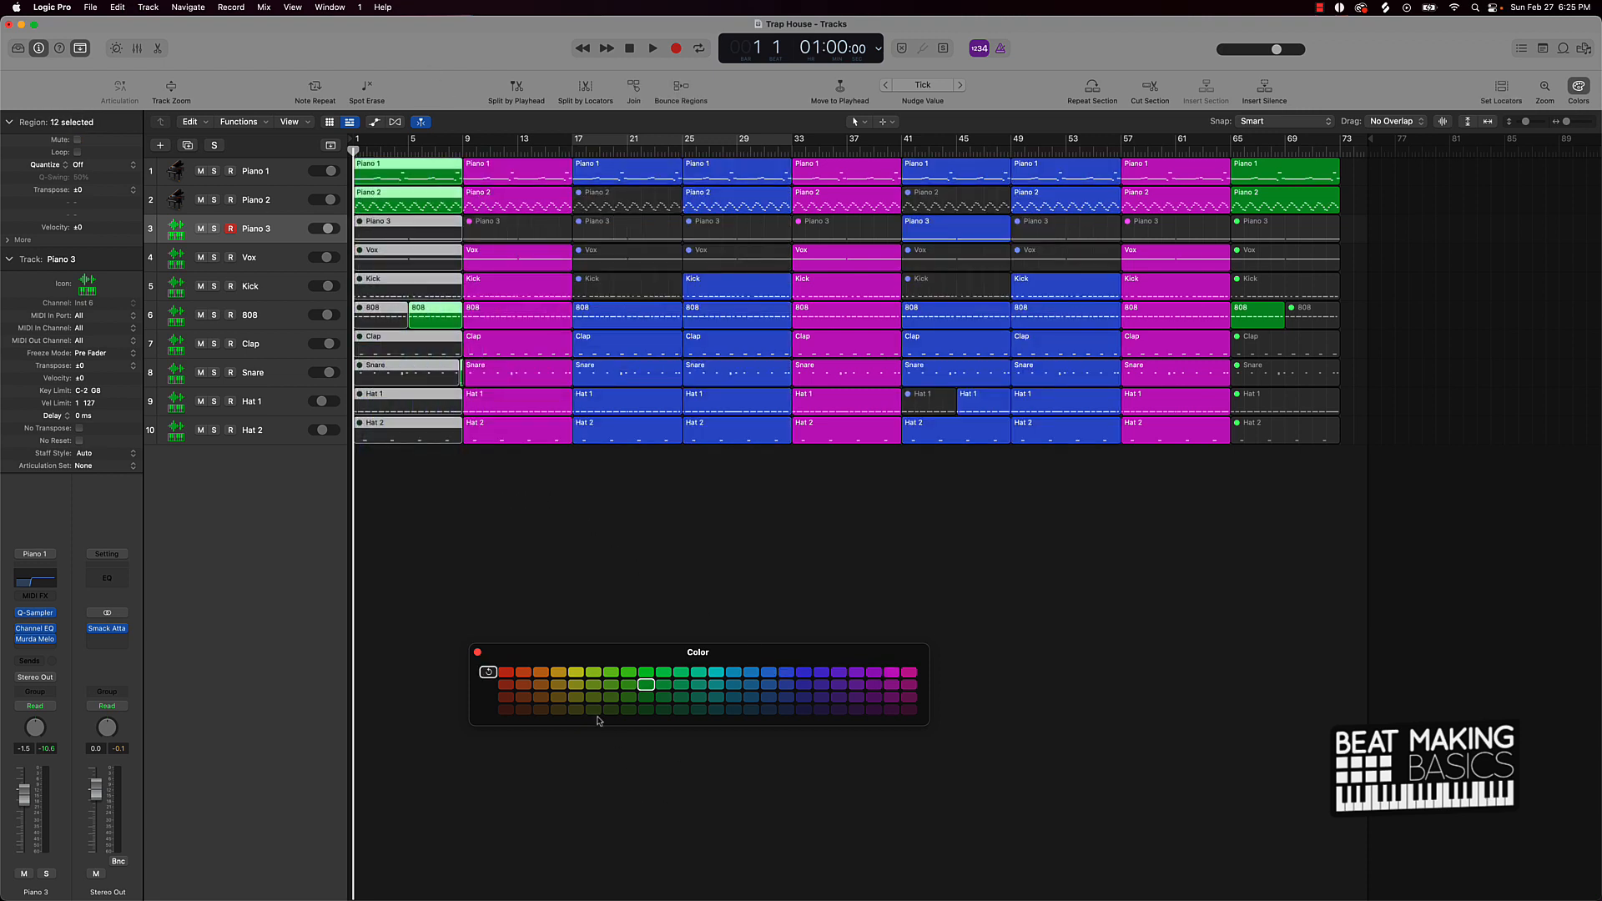
left_click(544, 673)
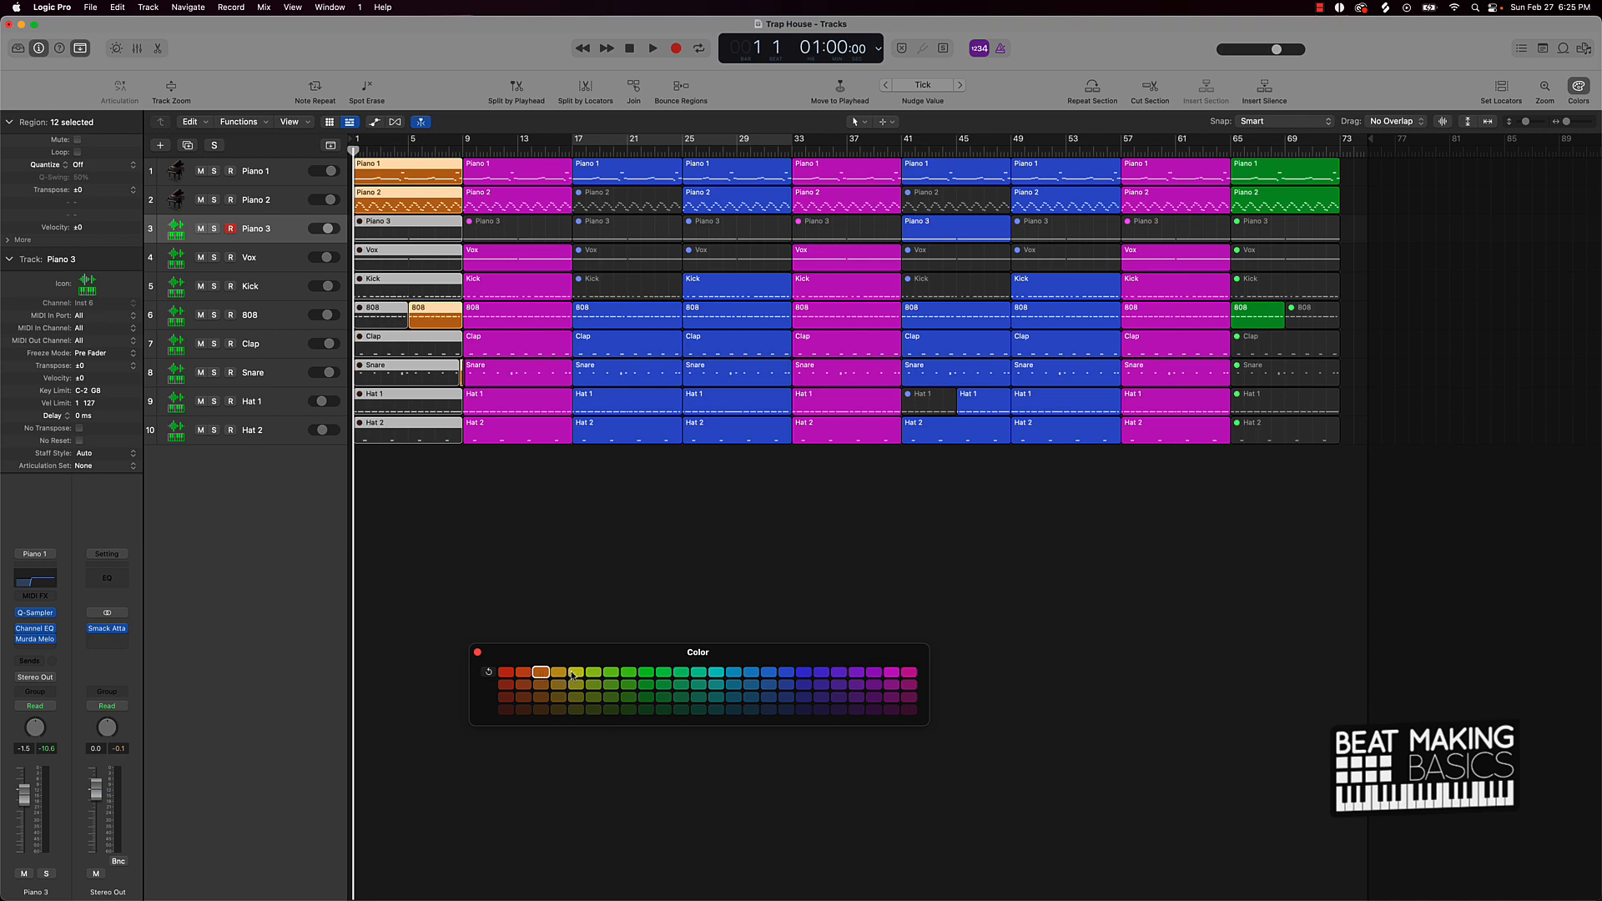
left_click(576, 672)
left_click(611, 672)
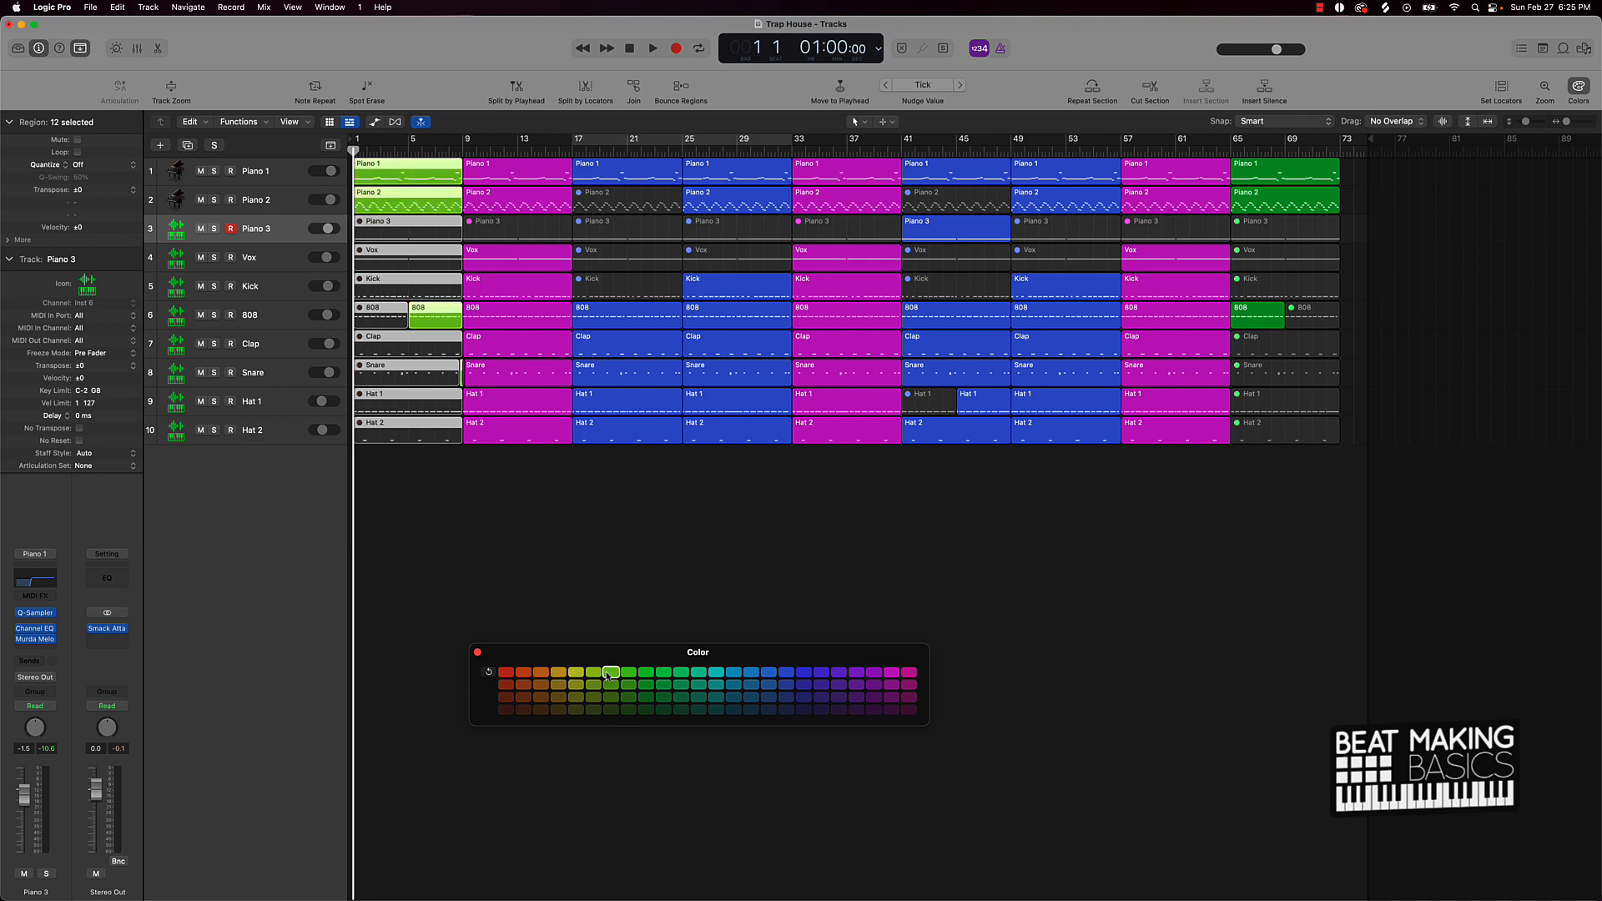
left_click(506, 672)
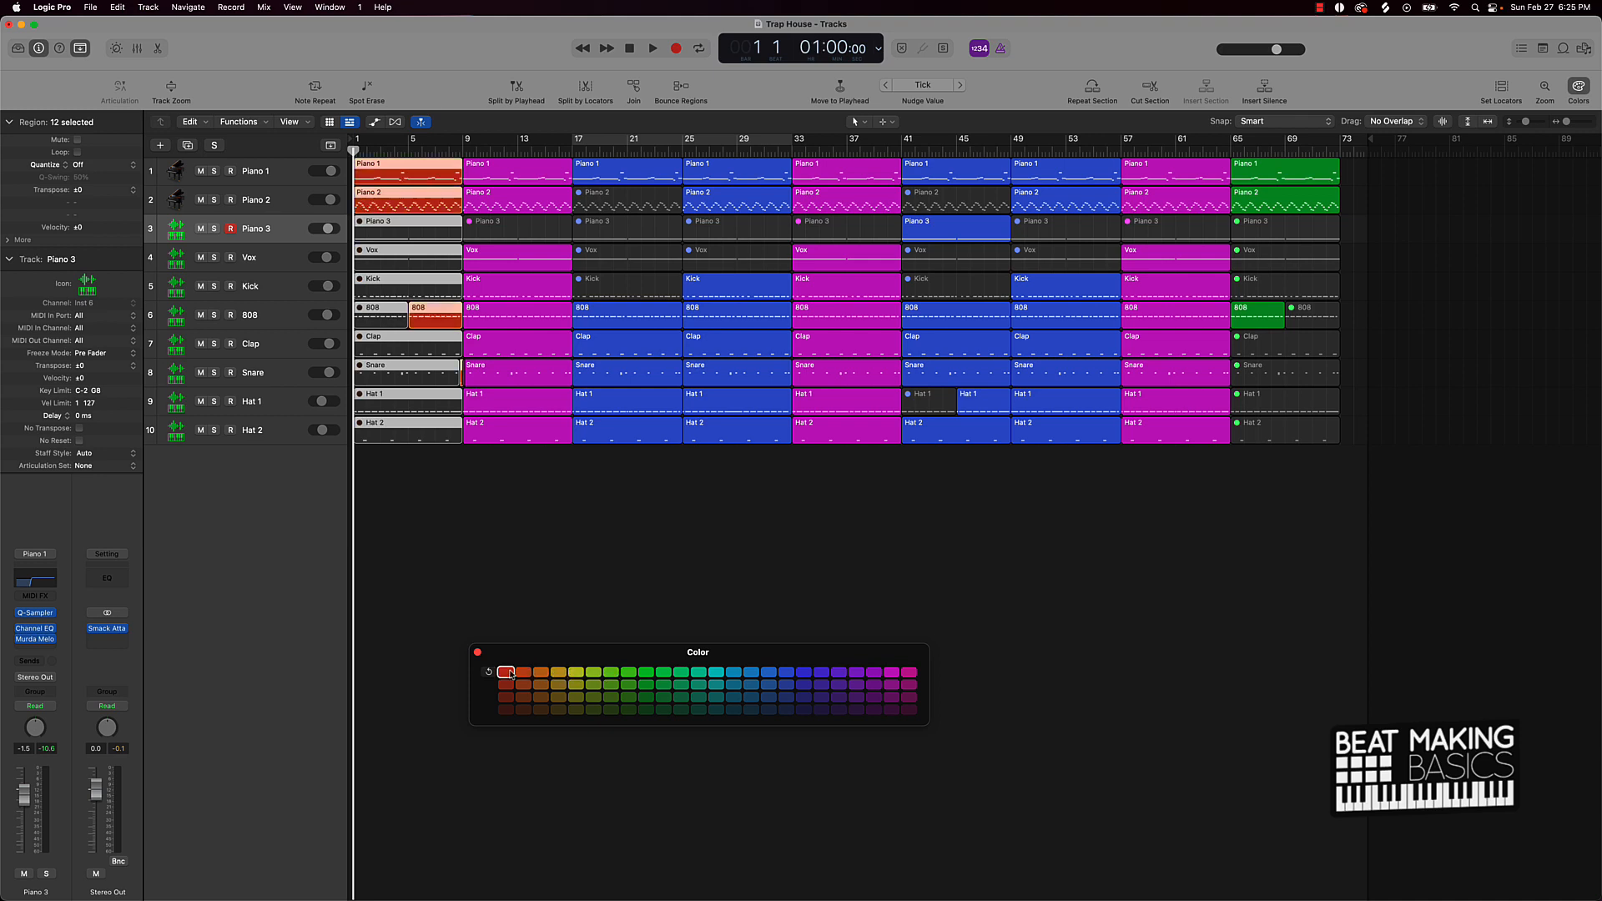
Step: Color all regions in the ending section from bar 65 to 73 red and close the color palette
left_click_drag(1244, 467, 1337, 178)
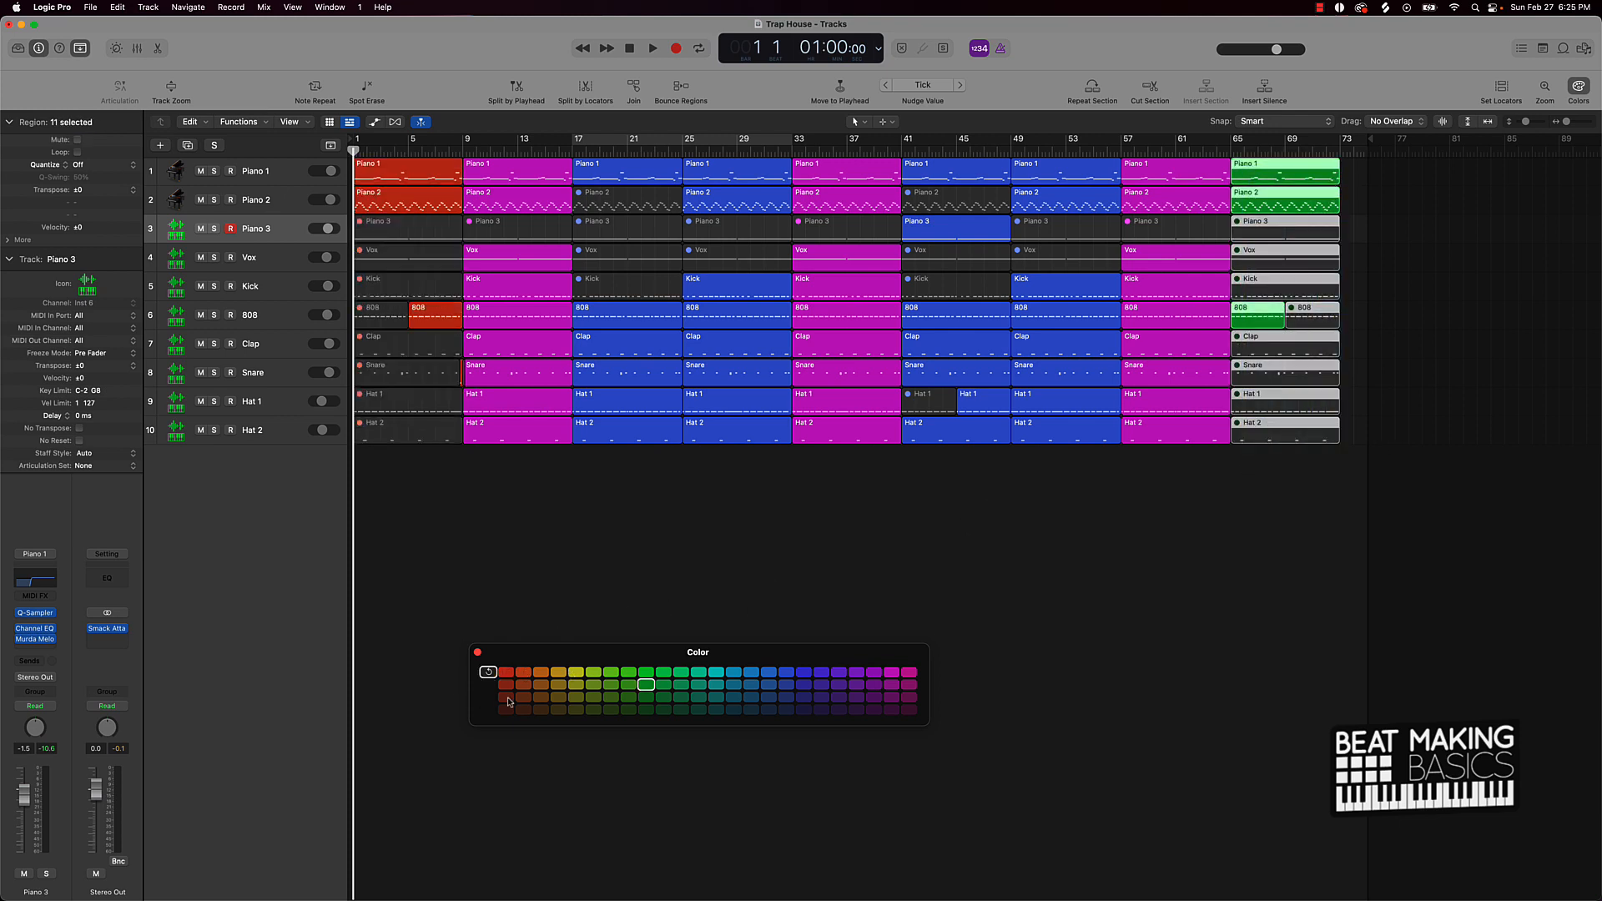
left_click(506, 672)
left_click(613, 520)
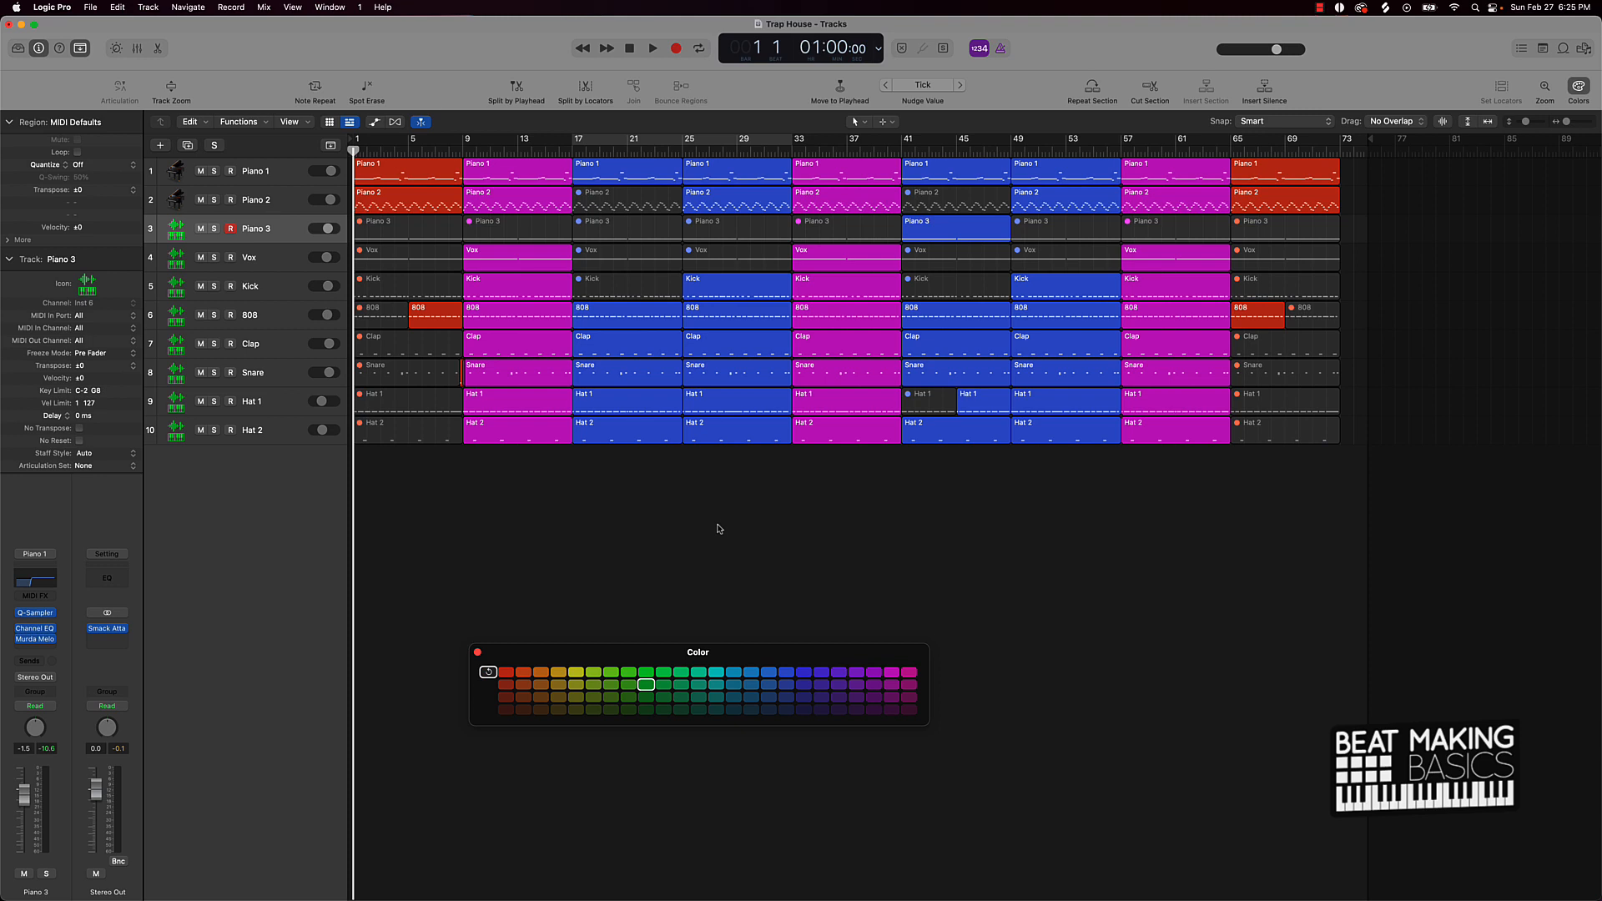
left_click(477, 652)
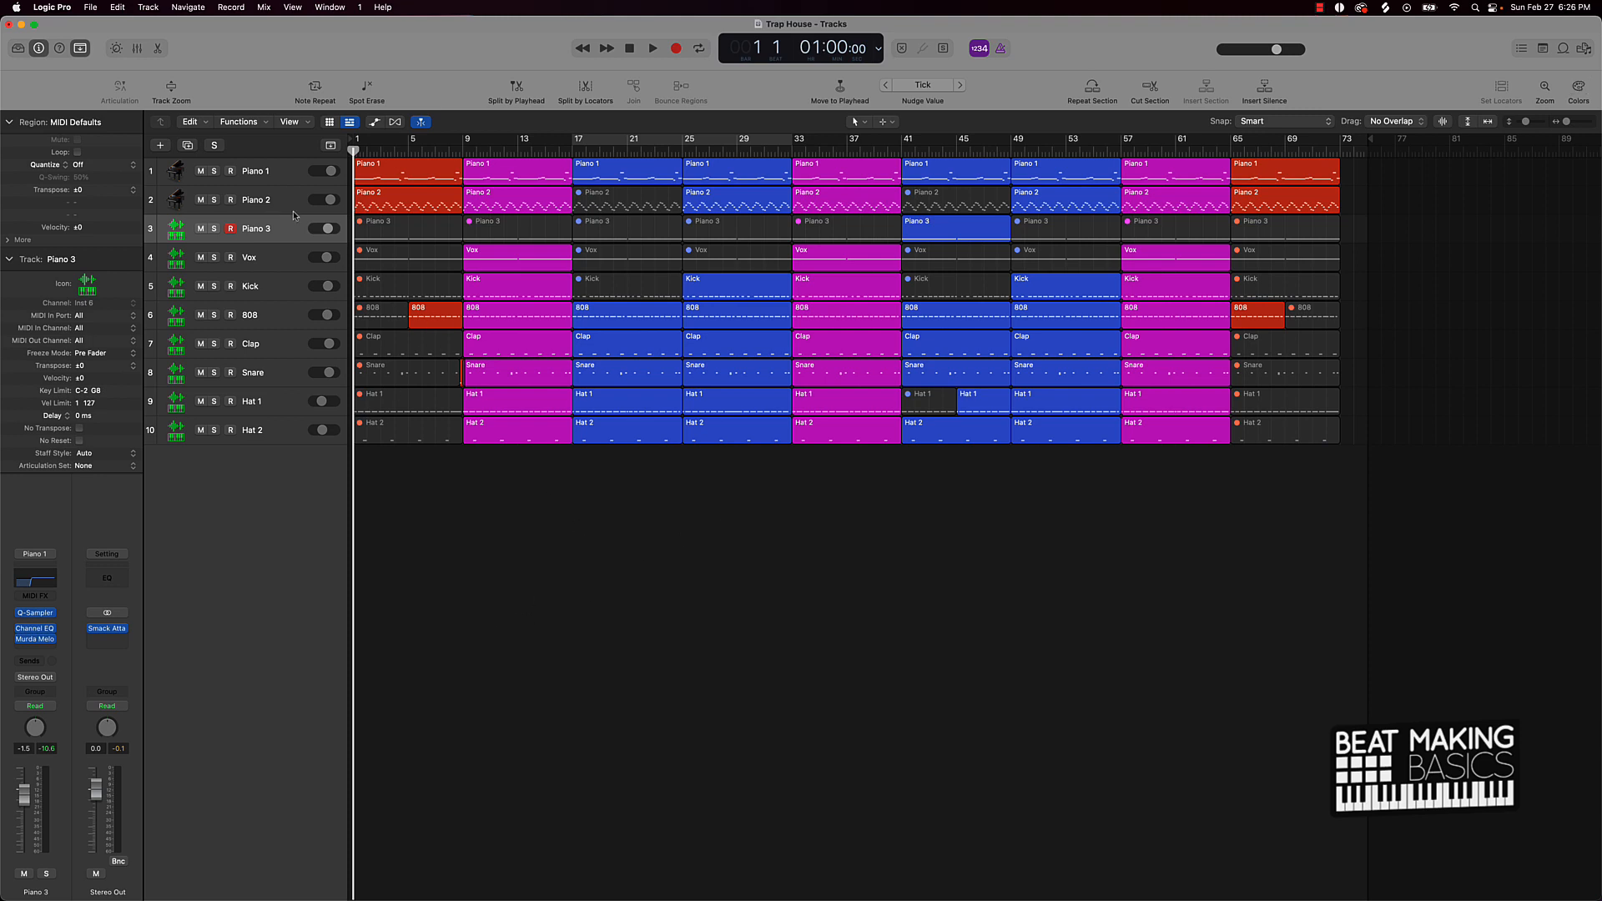
Step: Hide the toolbar and return the playhead to the start of the song
left_click(81, 50)
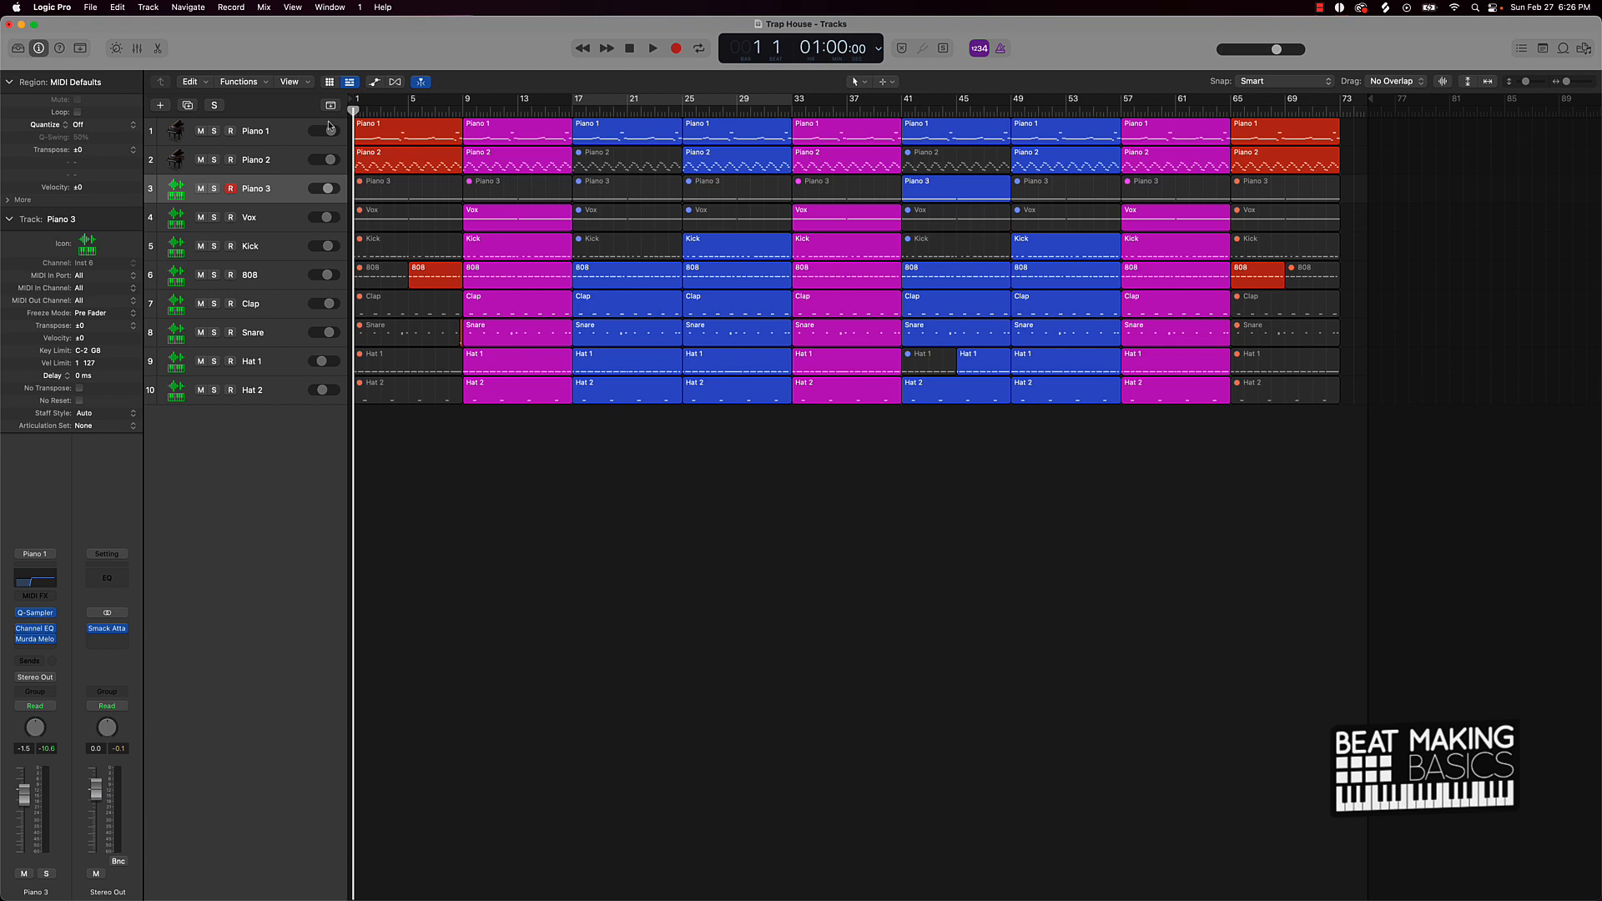
left_click_drag(352, 107, 613, 351)
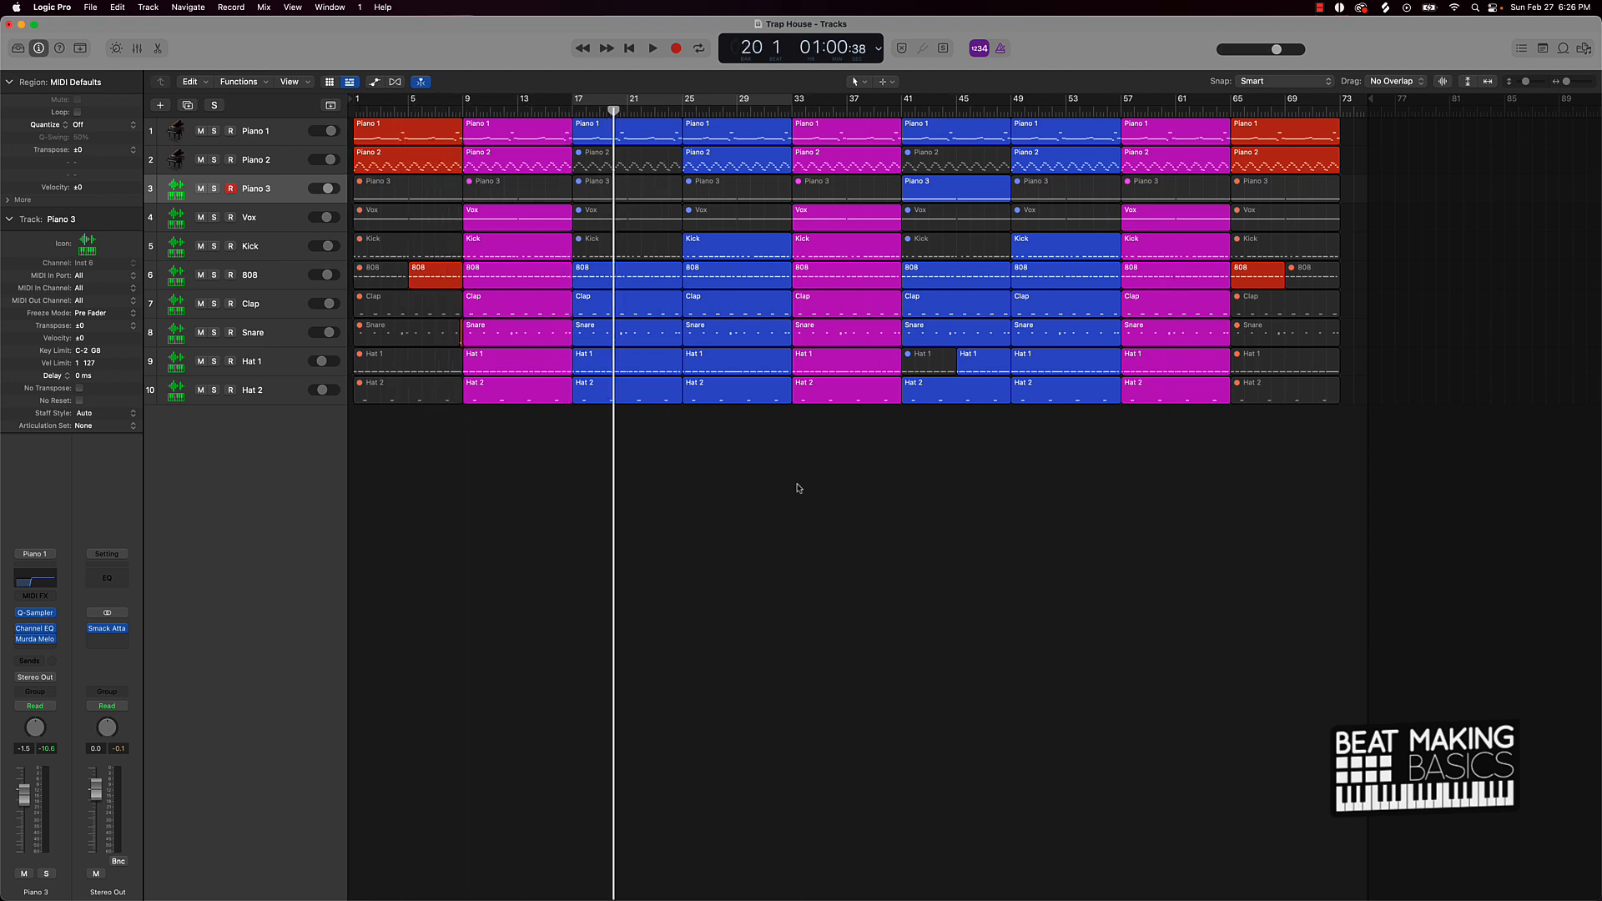
key("Return")
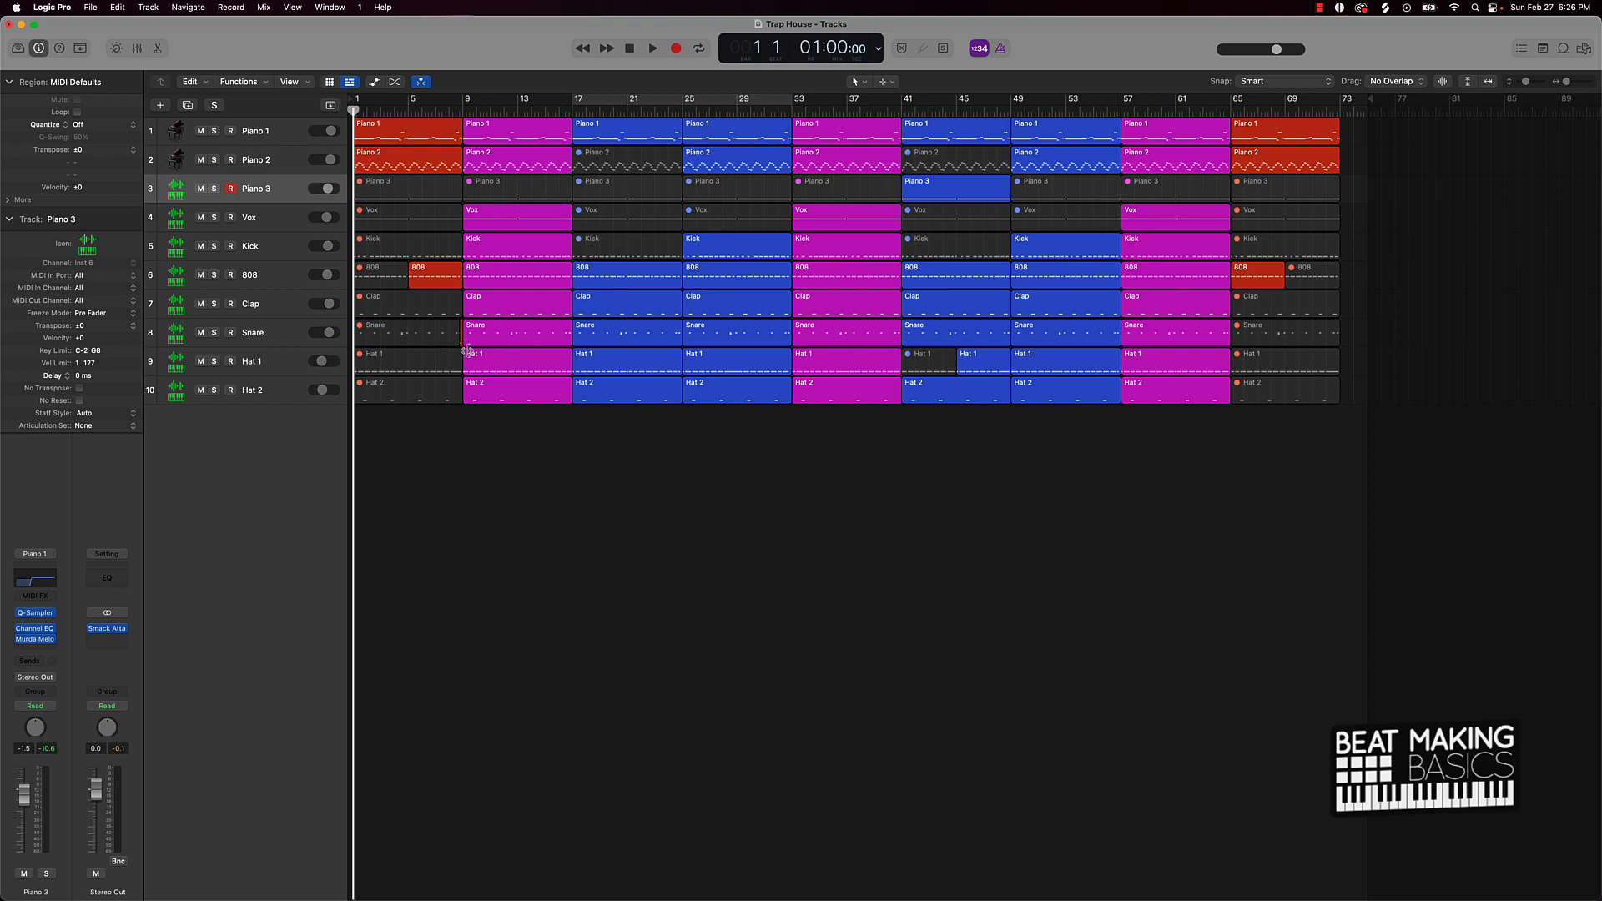
Step: Create one software instrument track with Quick Sampler (Single Sample) below the Piano 3 track
left_click(160, 105)
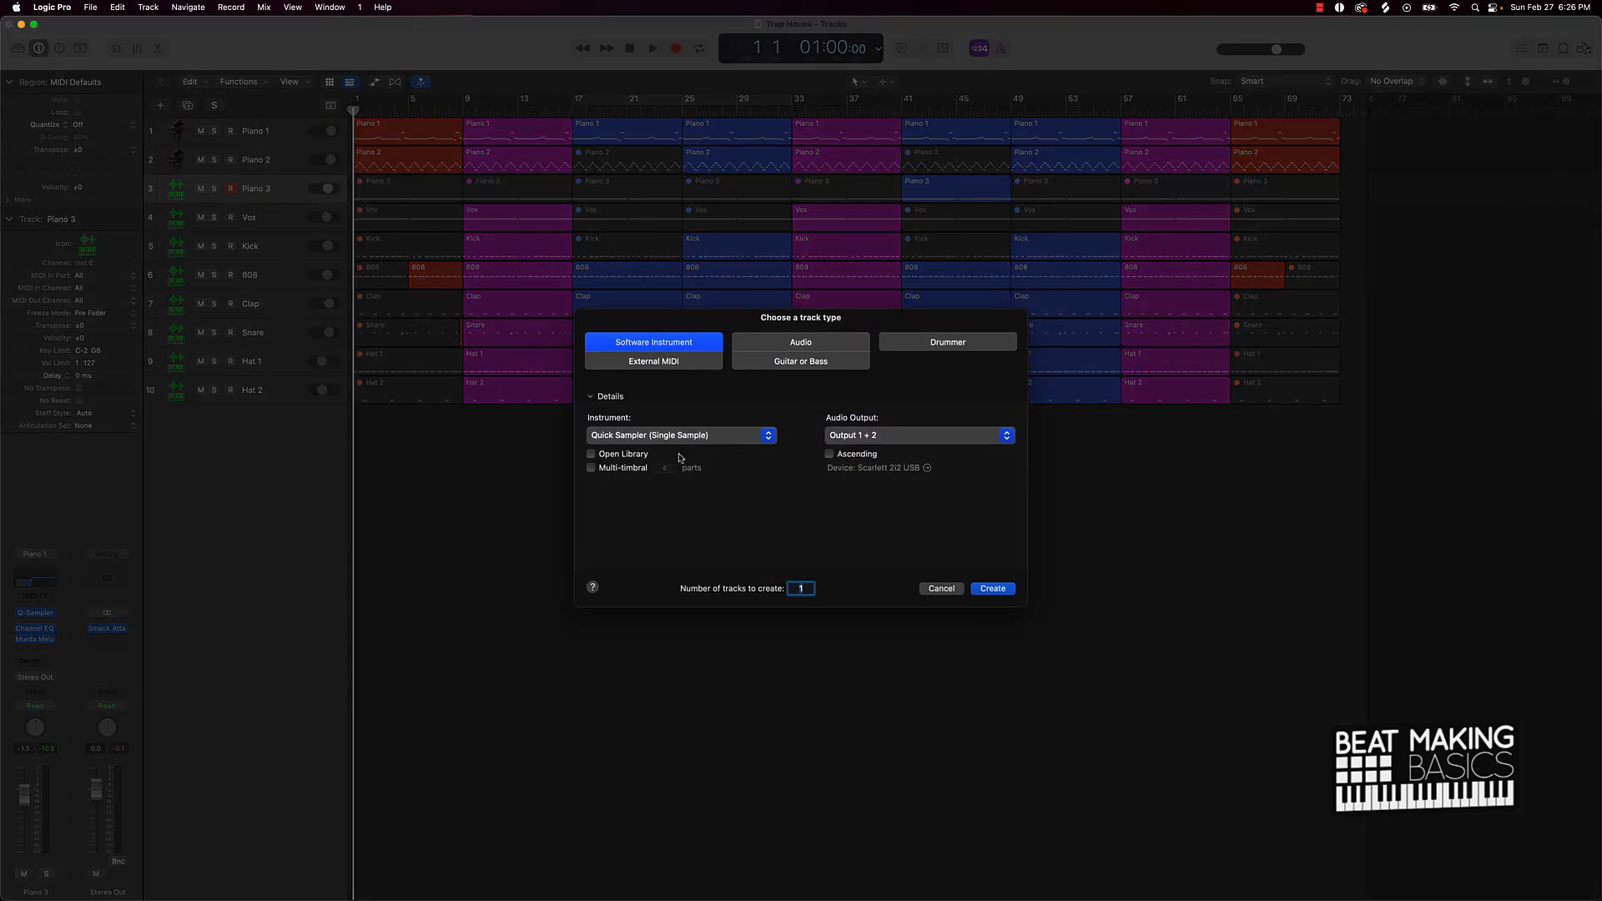
left_click(992, 588)
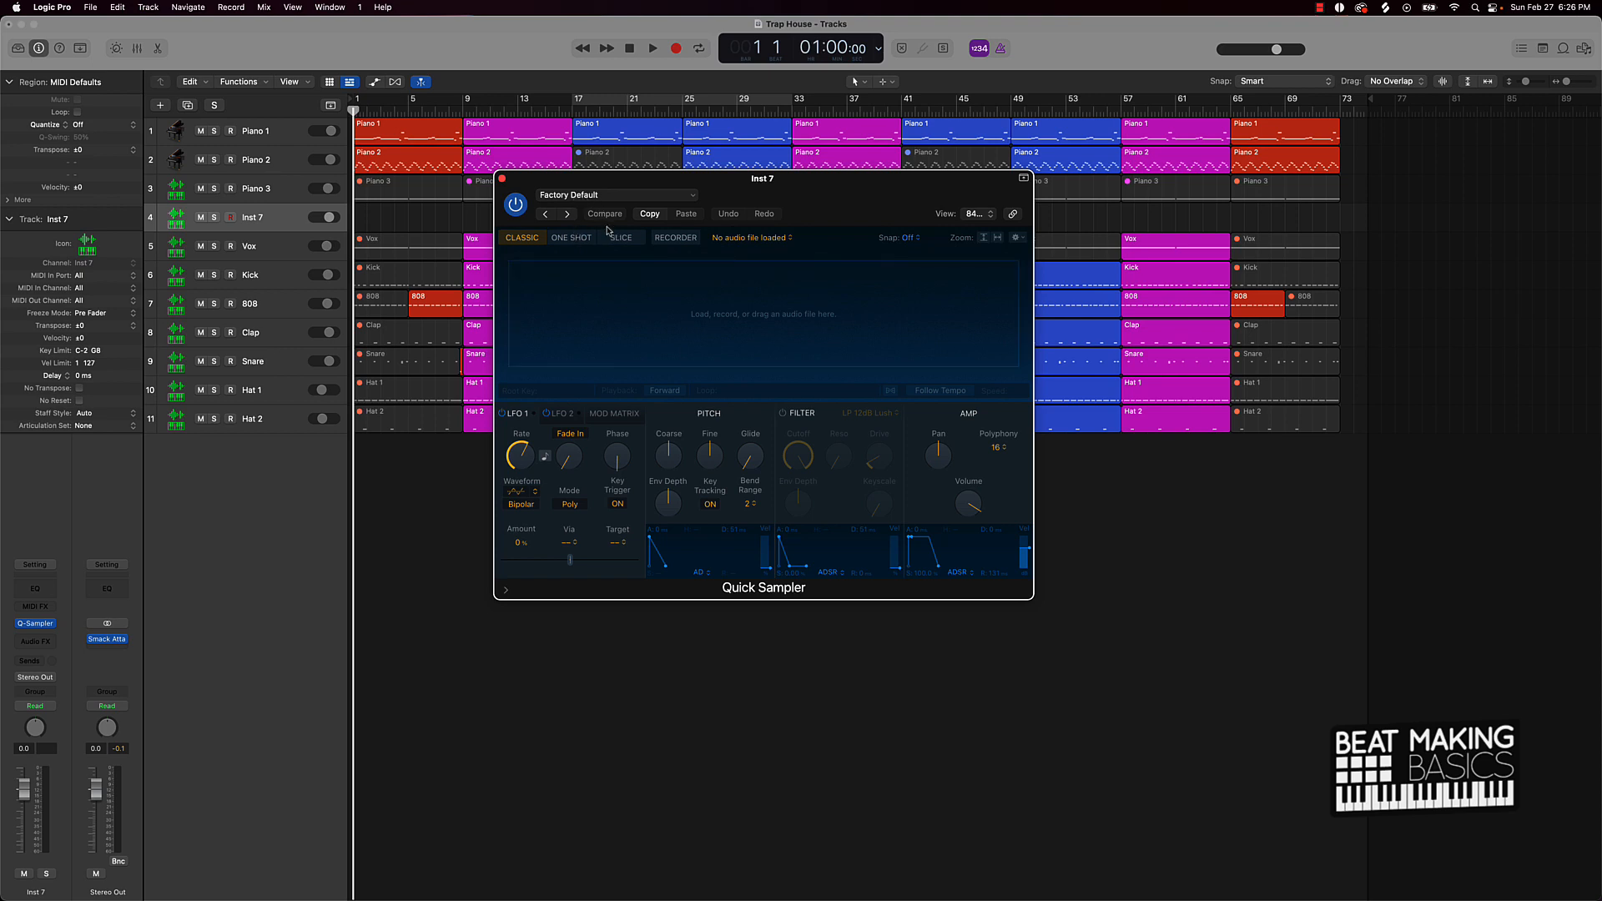
left_click_drag(788, 183, 657, 250)
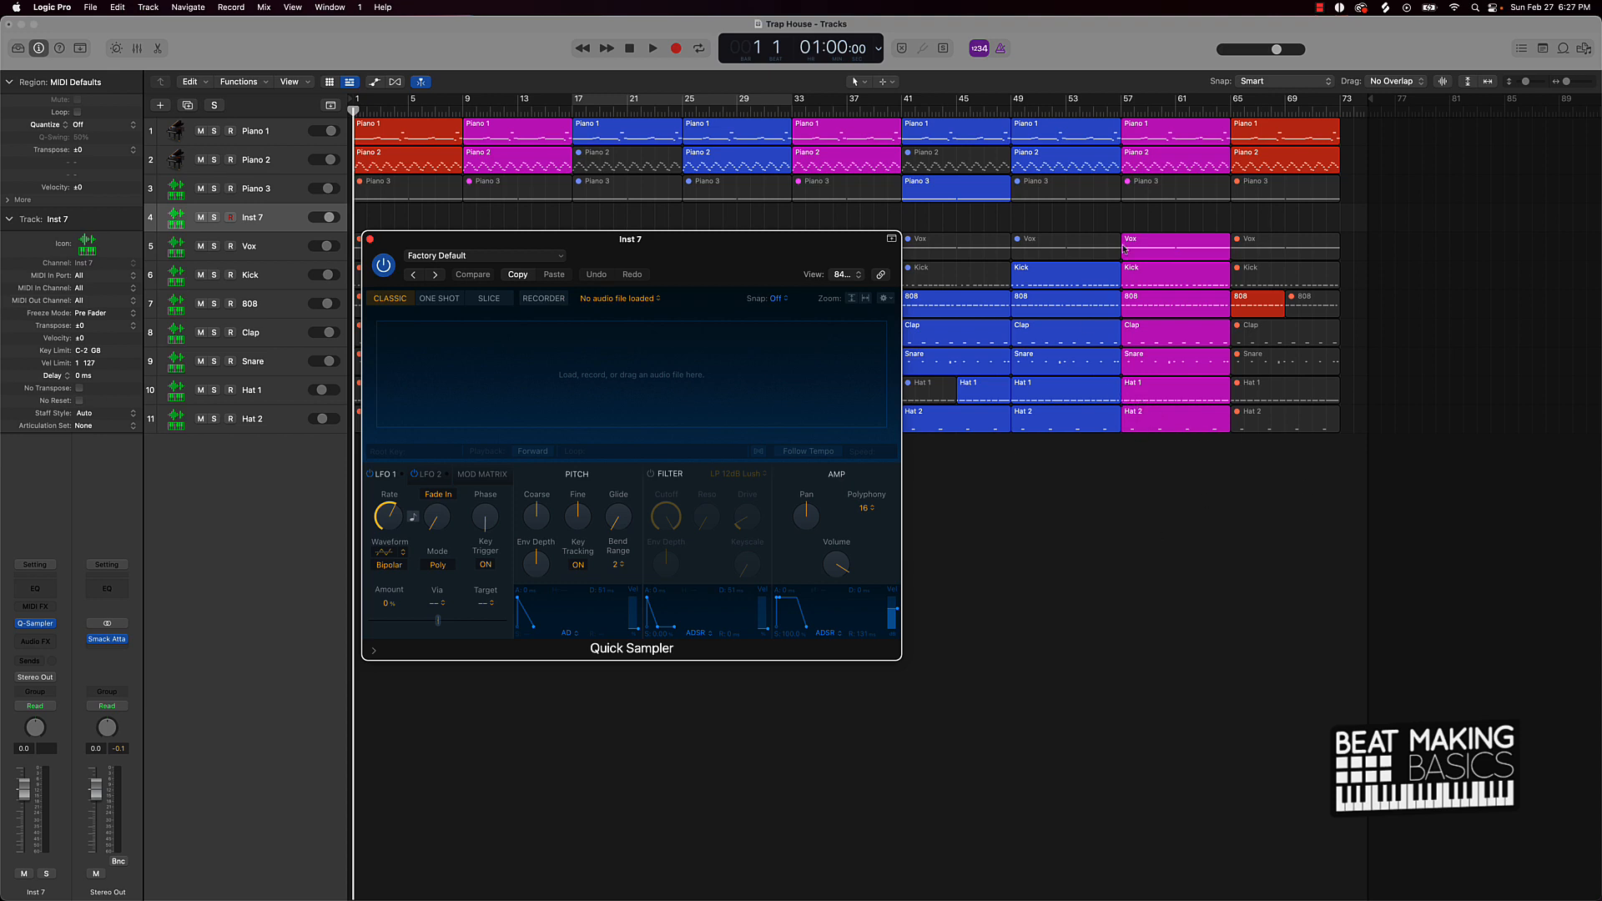
Step: Load the Air Rev preset into the new track's Quick Sampler and close the plug-in window
left_click(1563, 48)
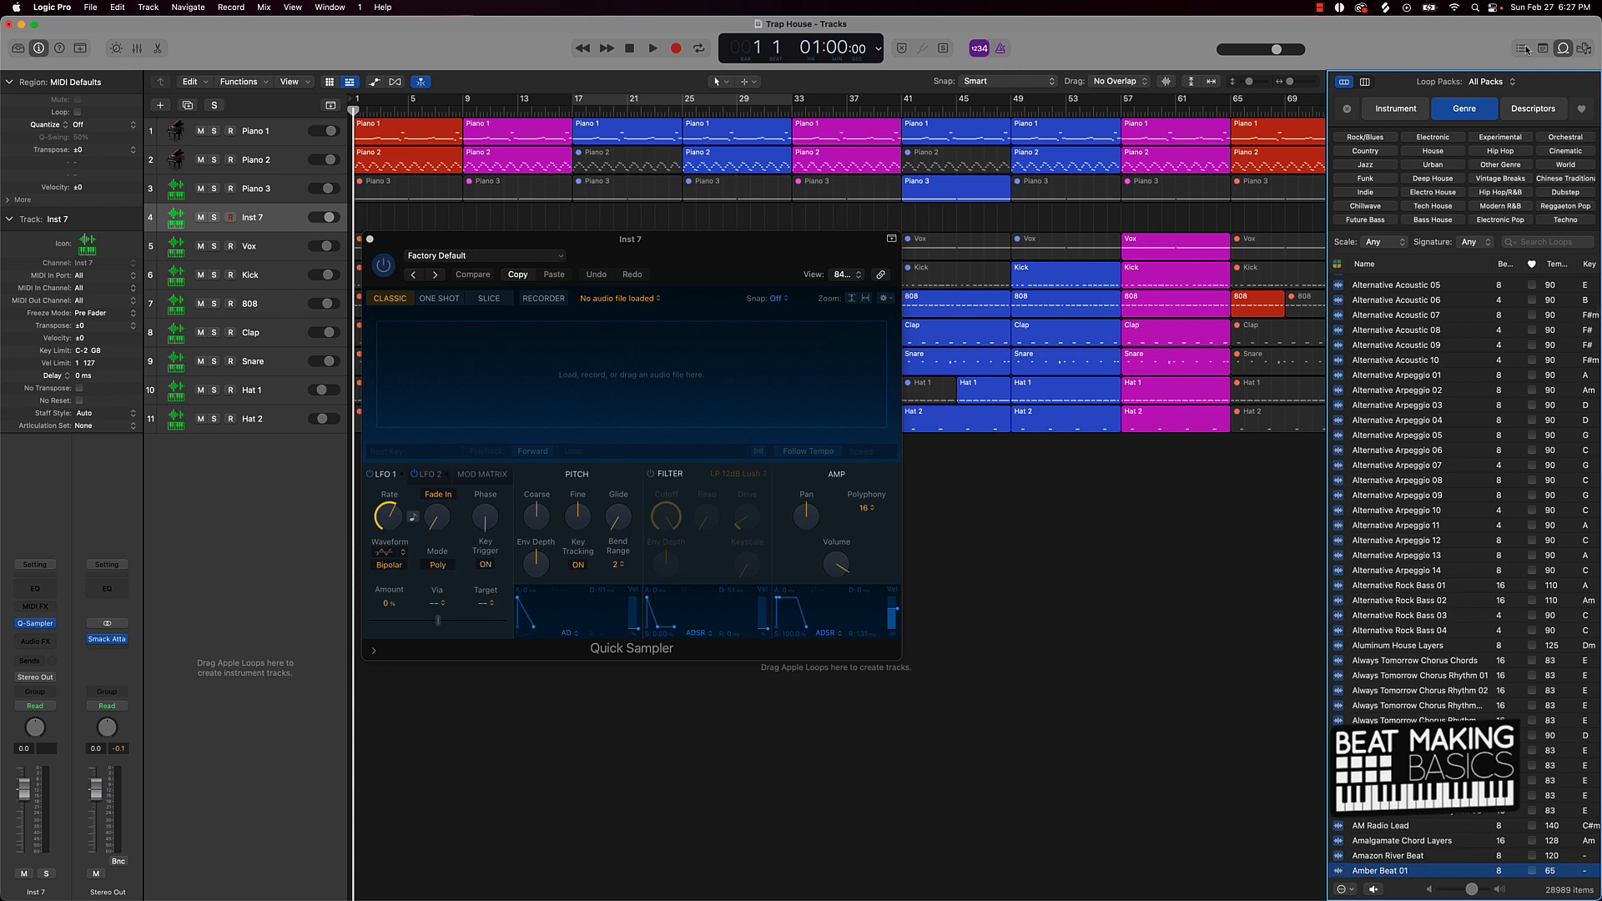
left_click(1565, 48)
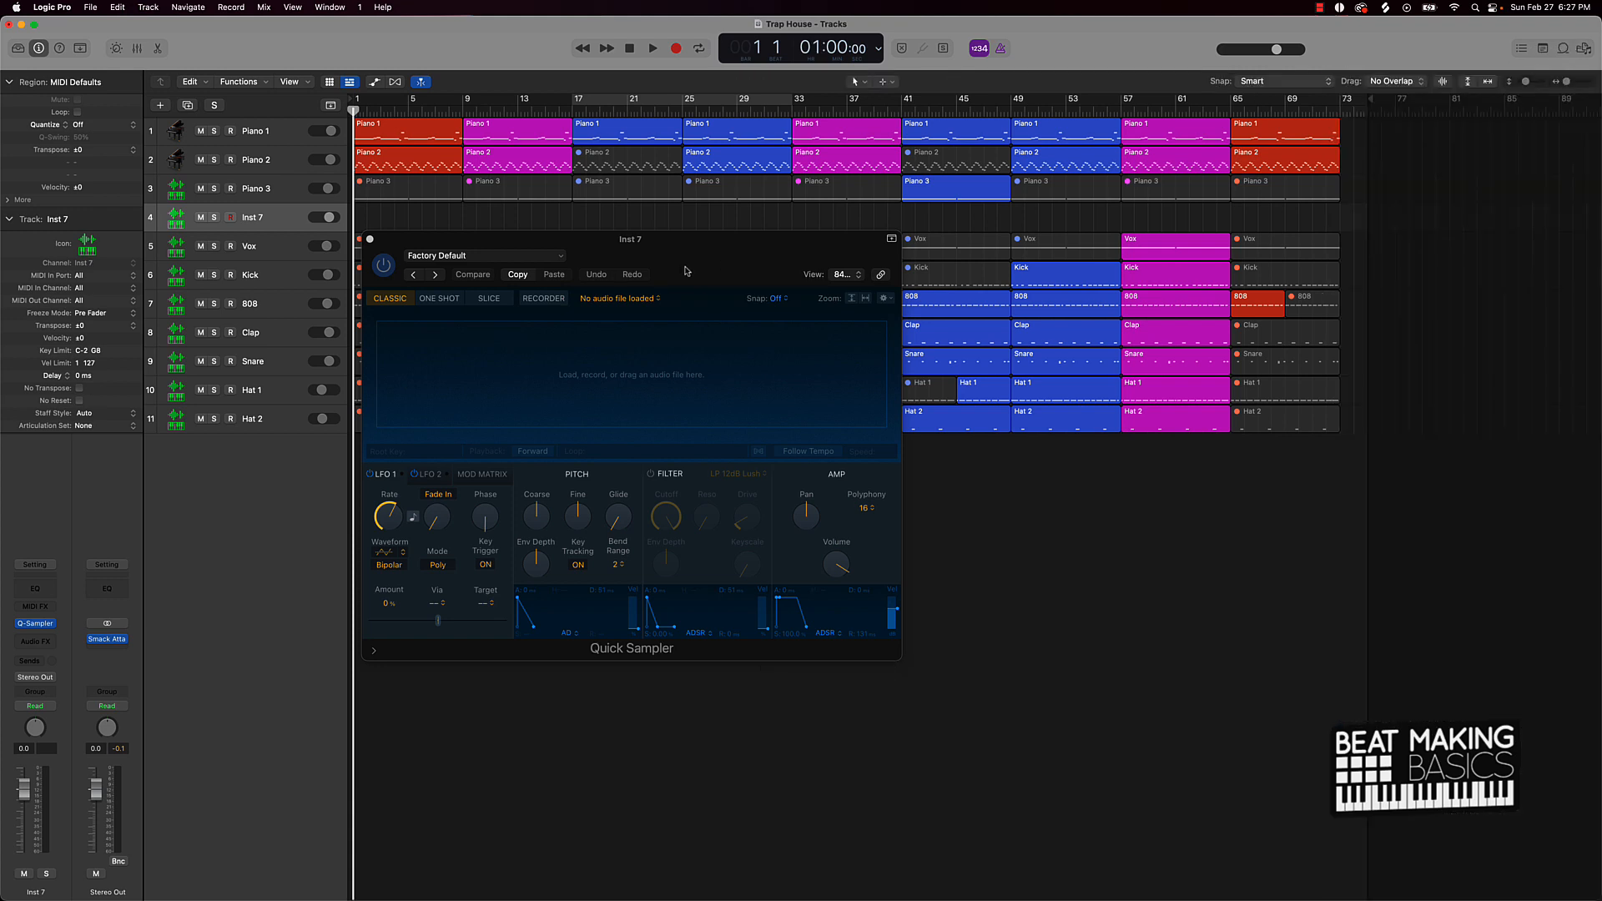
left_click(473, 257)
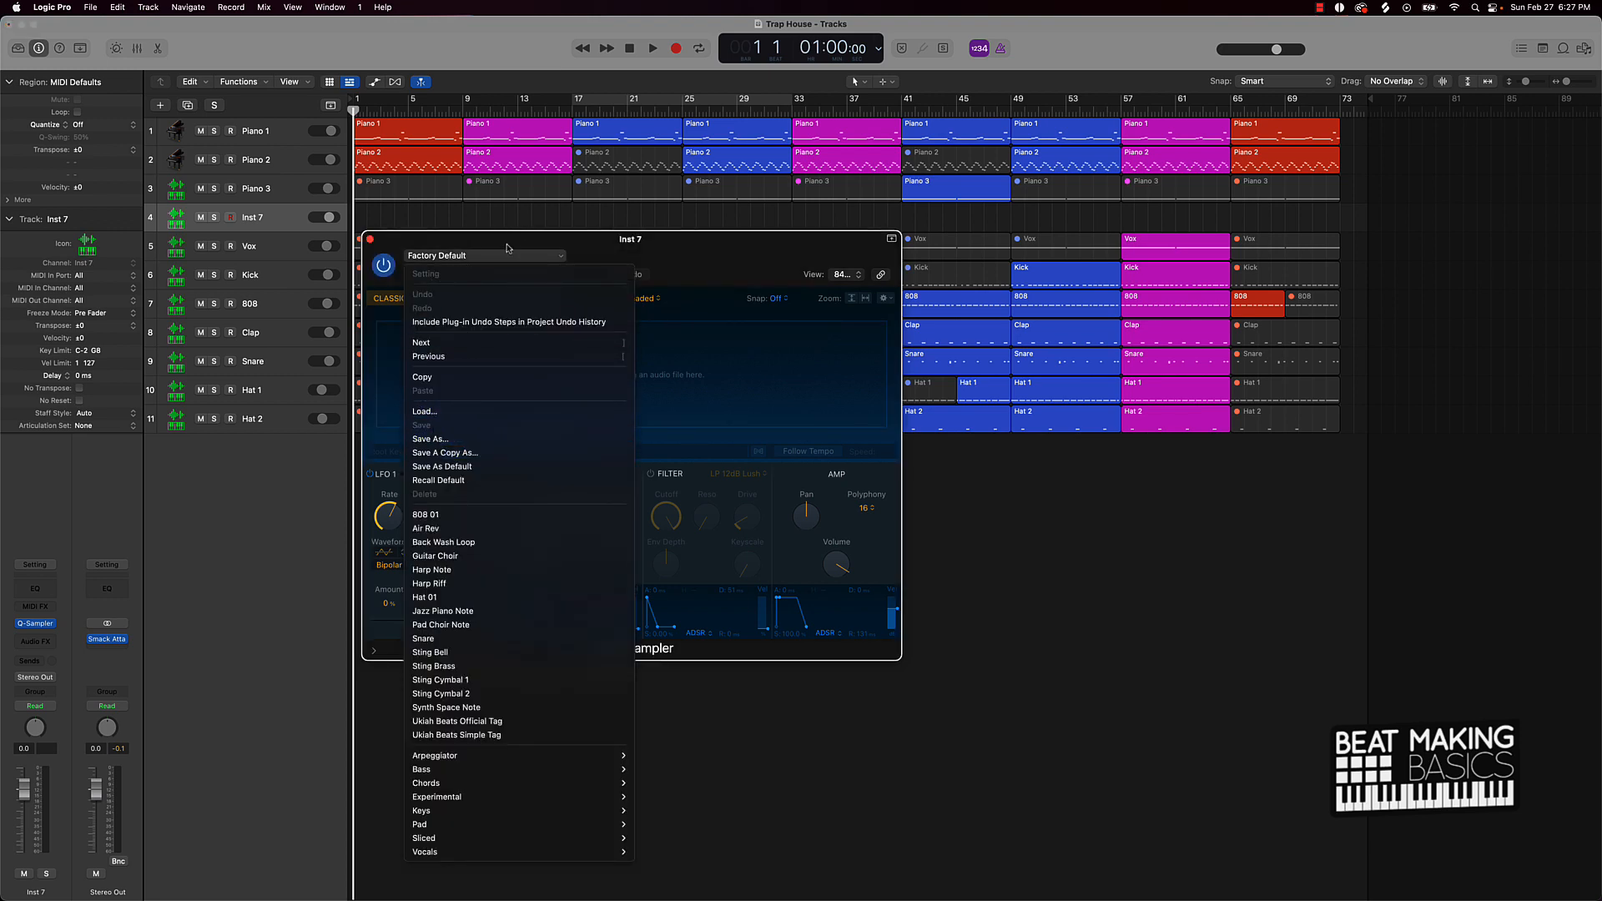
left_click(435, 531)
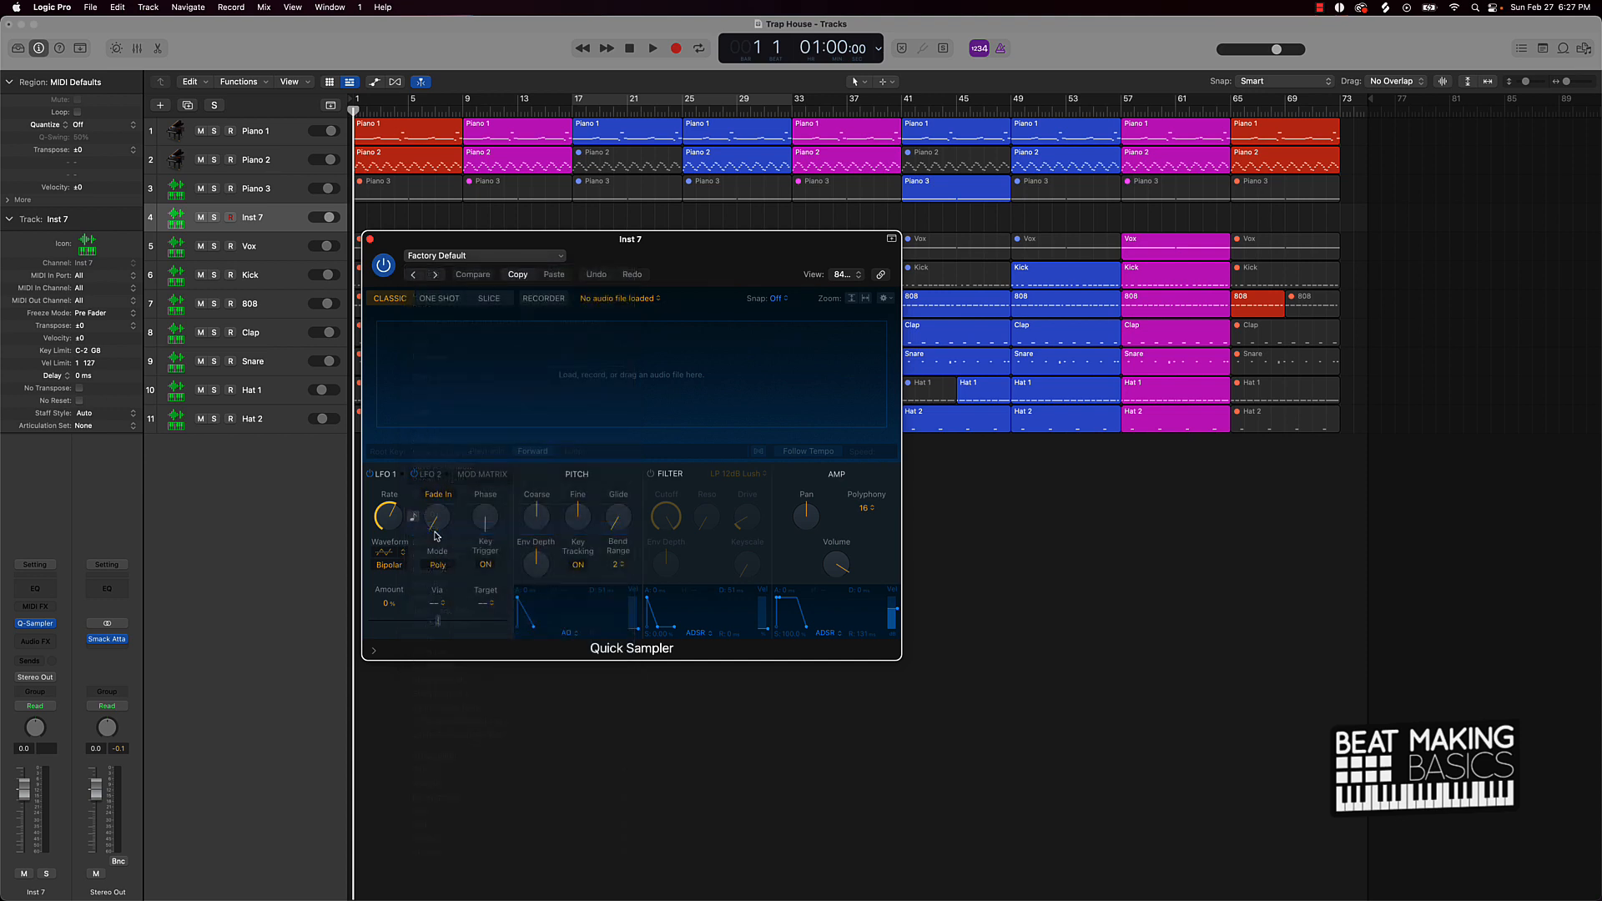
left_click(370, 240)
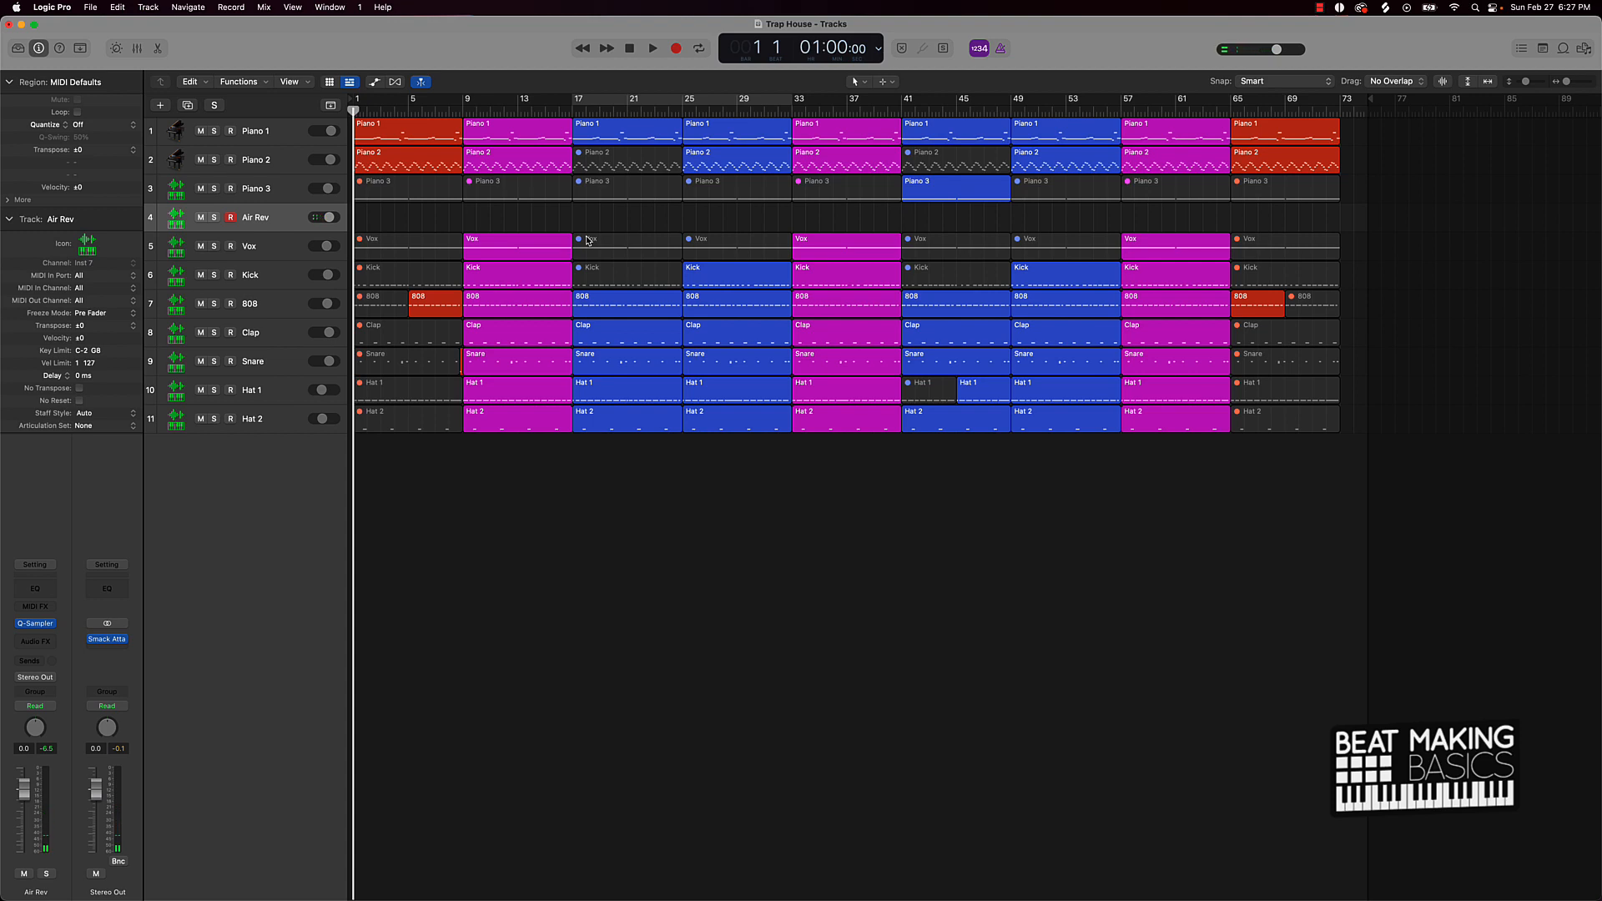
Step: Record an Air Rev hit at bar 7 leading into the first hook and lower the track's volume to -5.4 dB
key("r")
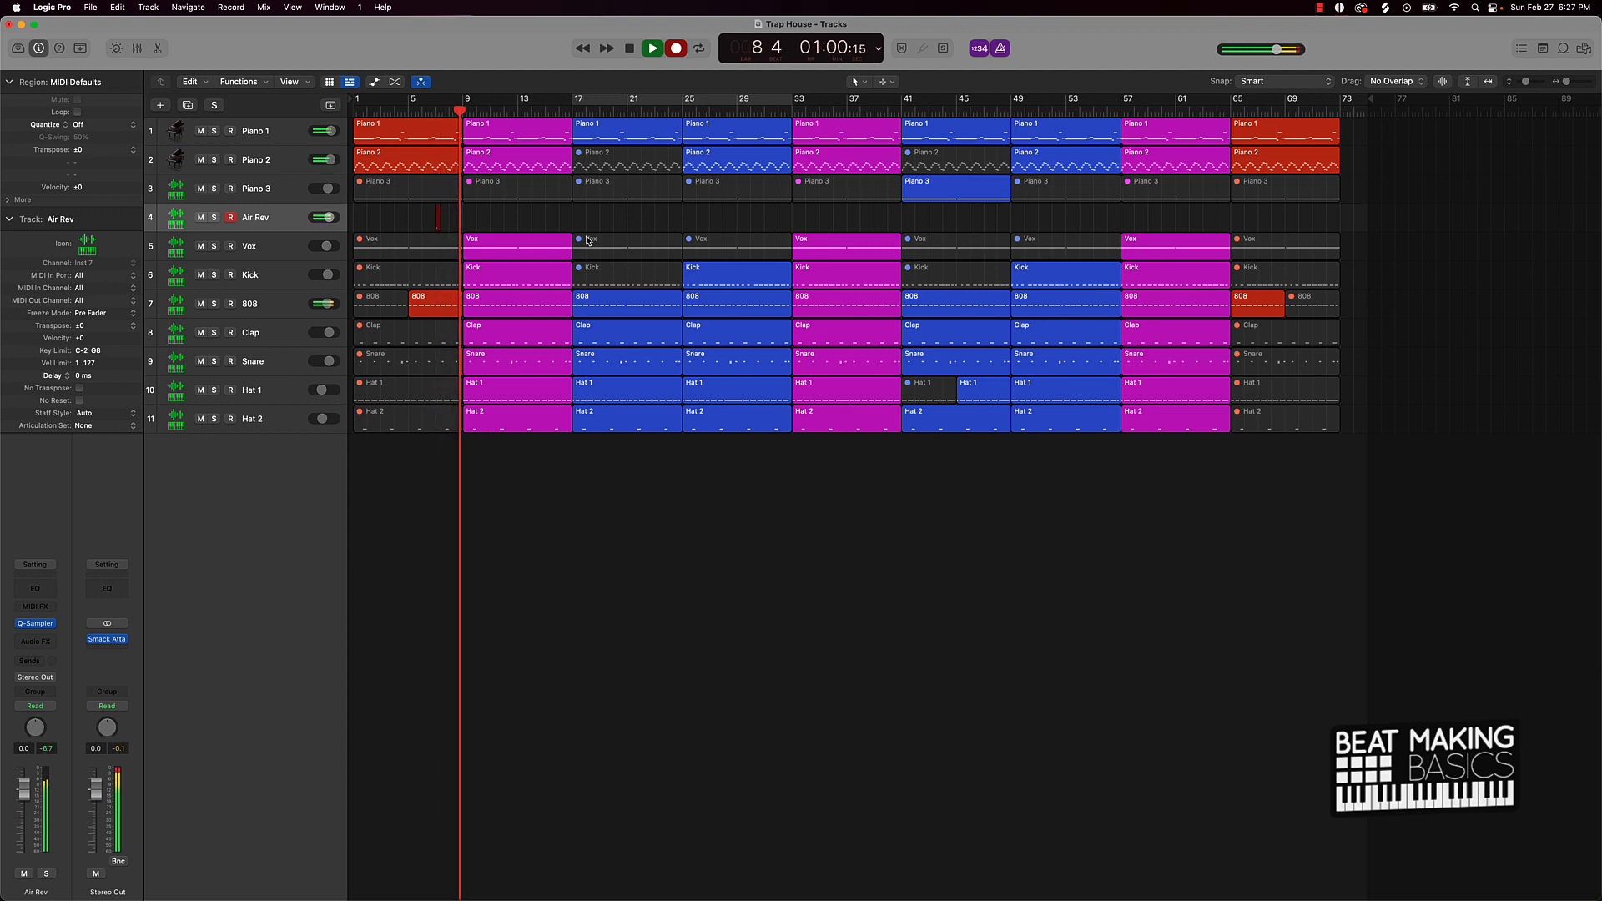
key("space")
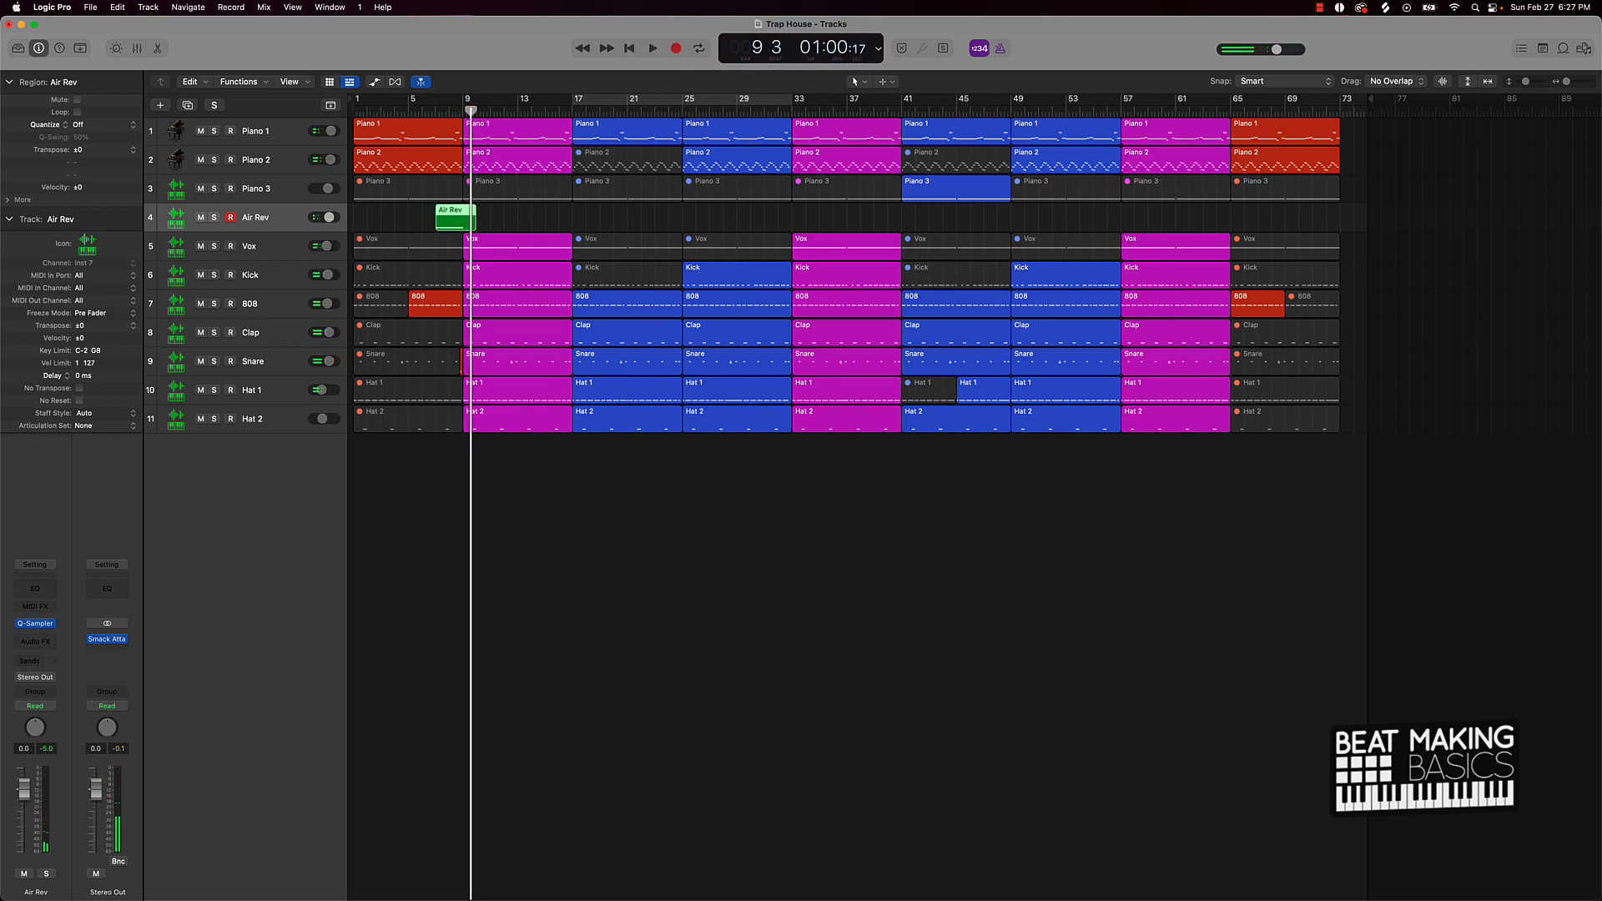
left_click_drag(24, 788, 24, 798)
left_click_drag(326, 217, 324, 217)
Step: Check the recorded Air Rev note in the Piano Roll and trim its region to end at bar 9
double_click(448, 223)
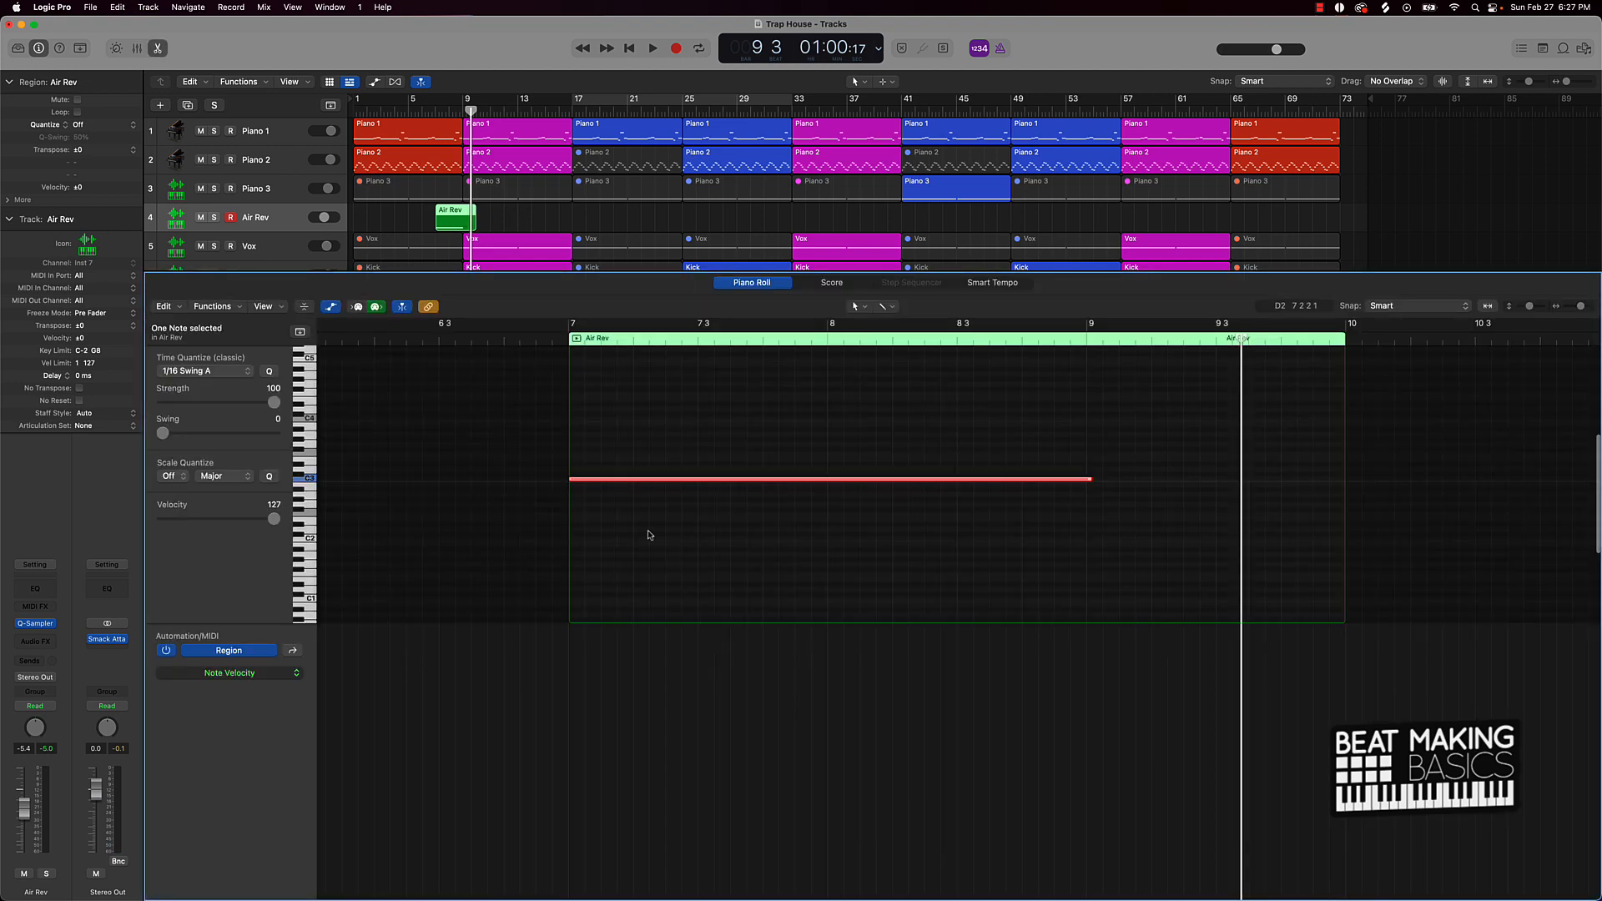
left_click(701, 425)
key("e")
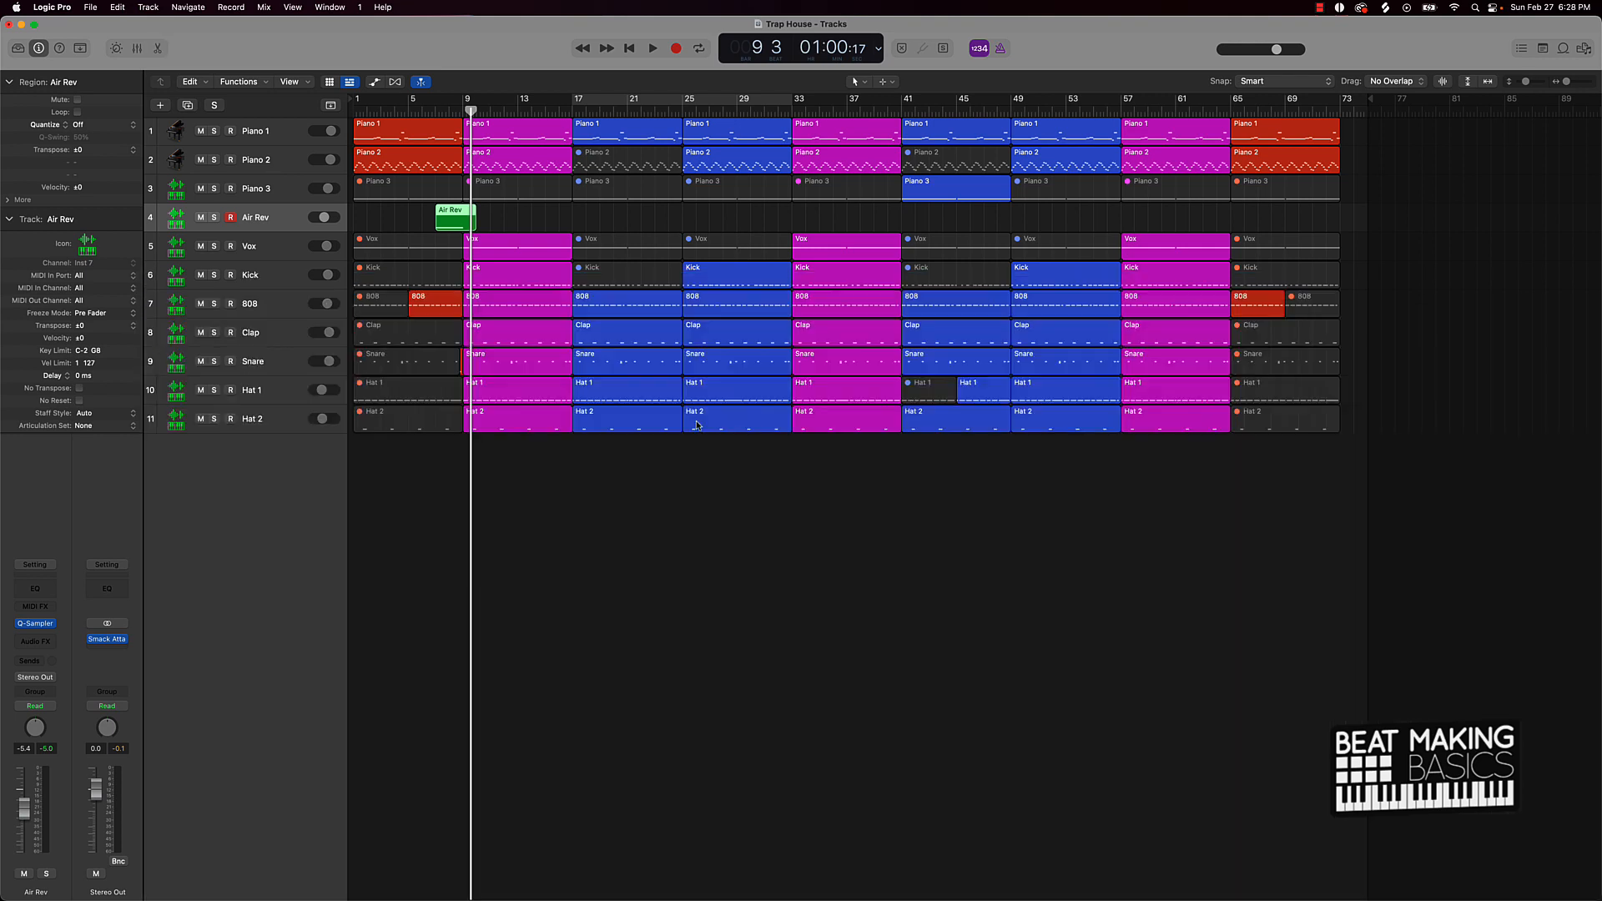
left_click_drag(475, 220, 462, 220)
Step: Copy the Air Rev region to bars 15, 31, 39, 55 and 63, and return the playhead to the start
left_click_drag(454, 226, 565, 223)
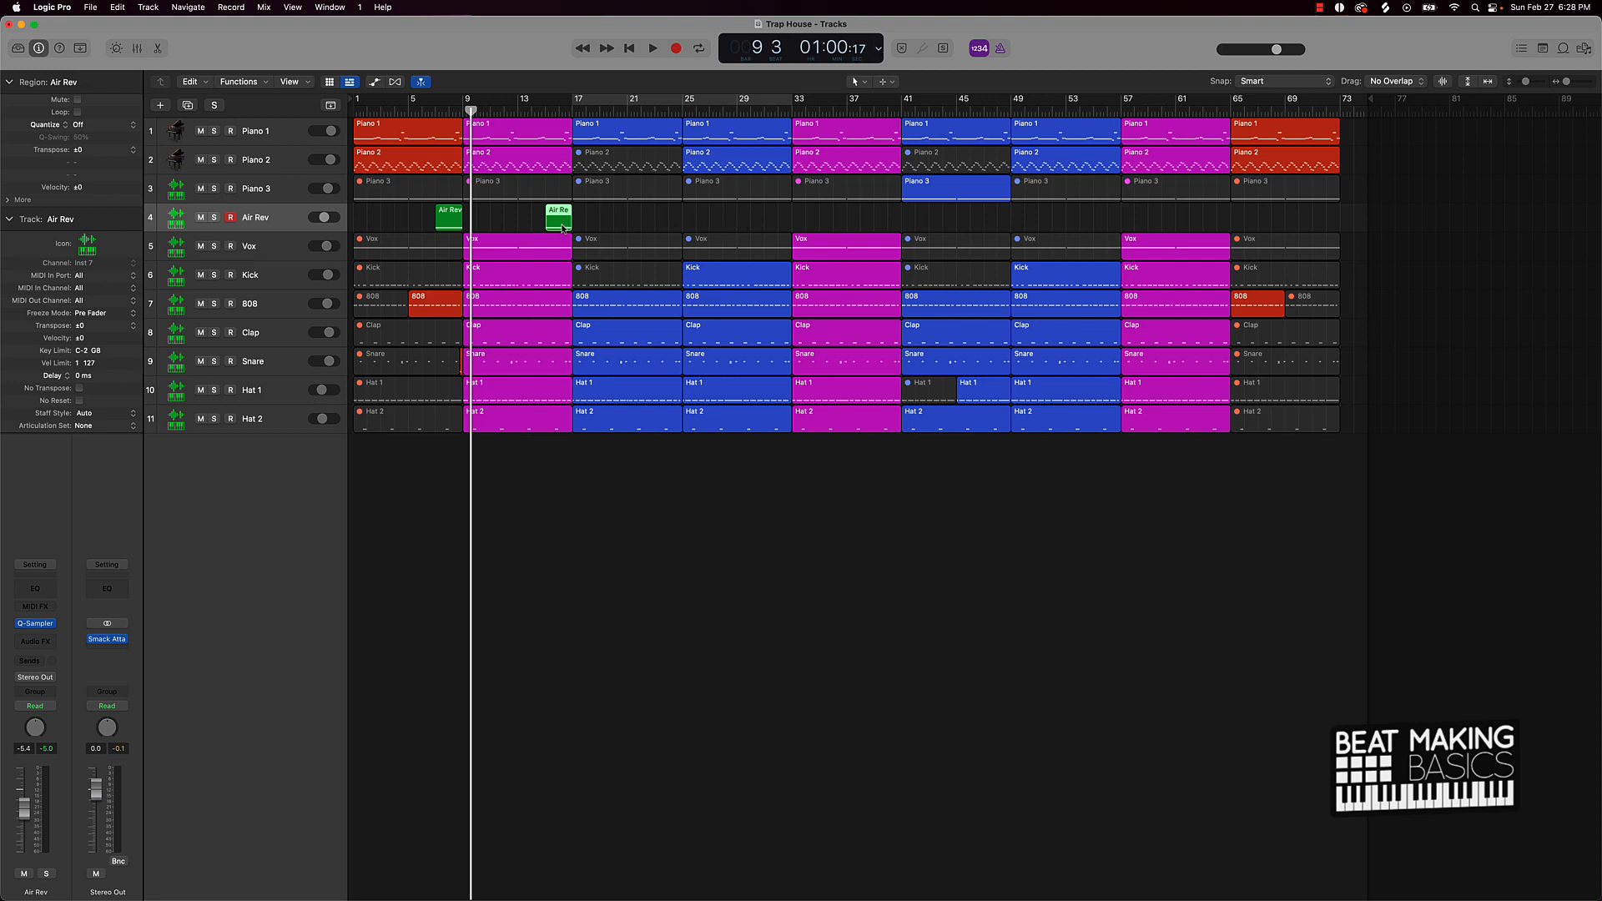
left_click_drag(561, 226, 1218, 221)
left_click(1178, 221)
key("Return")
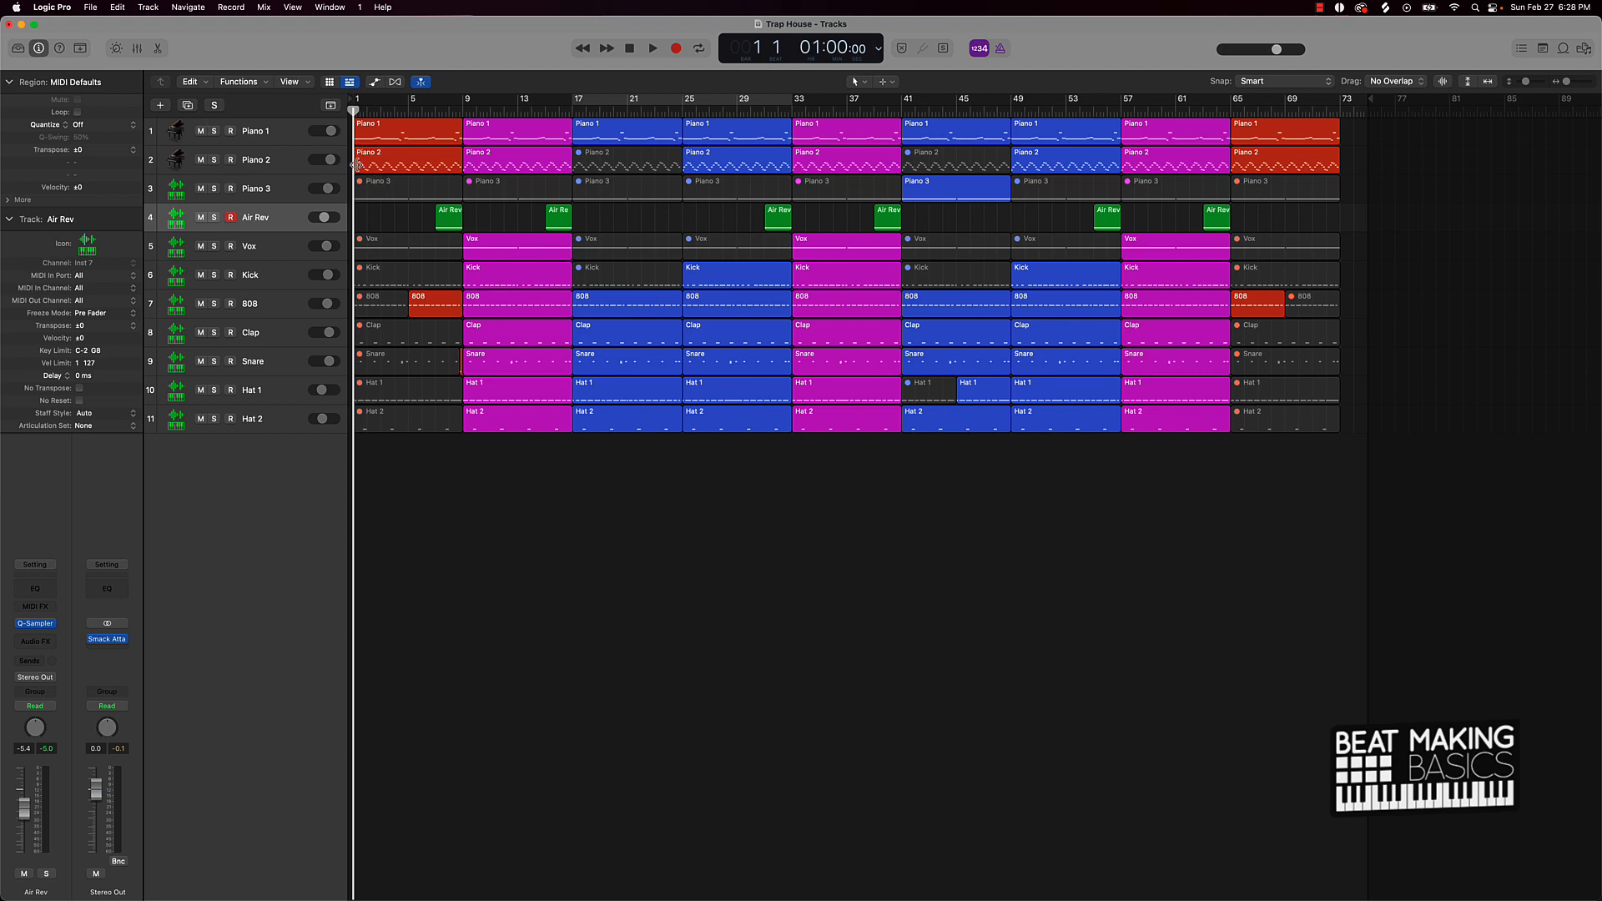
Step: Add a Quick Sampler instrument track loaded with the Sting Cymbal 2 preset and lower its volume to -12.4 dB
left_click(160, 105)
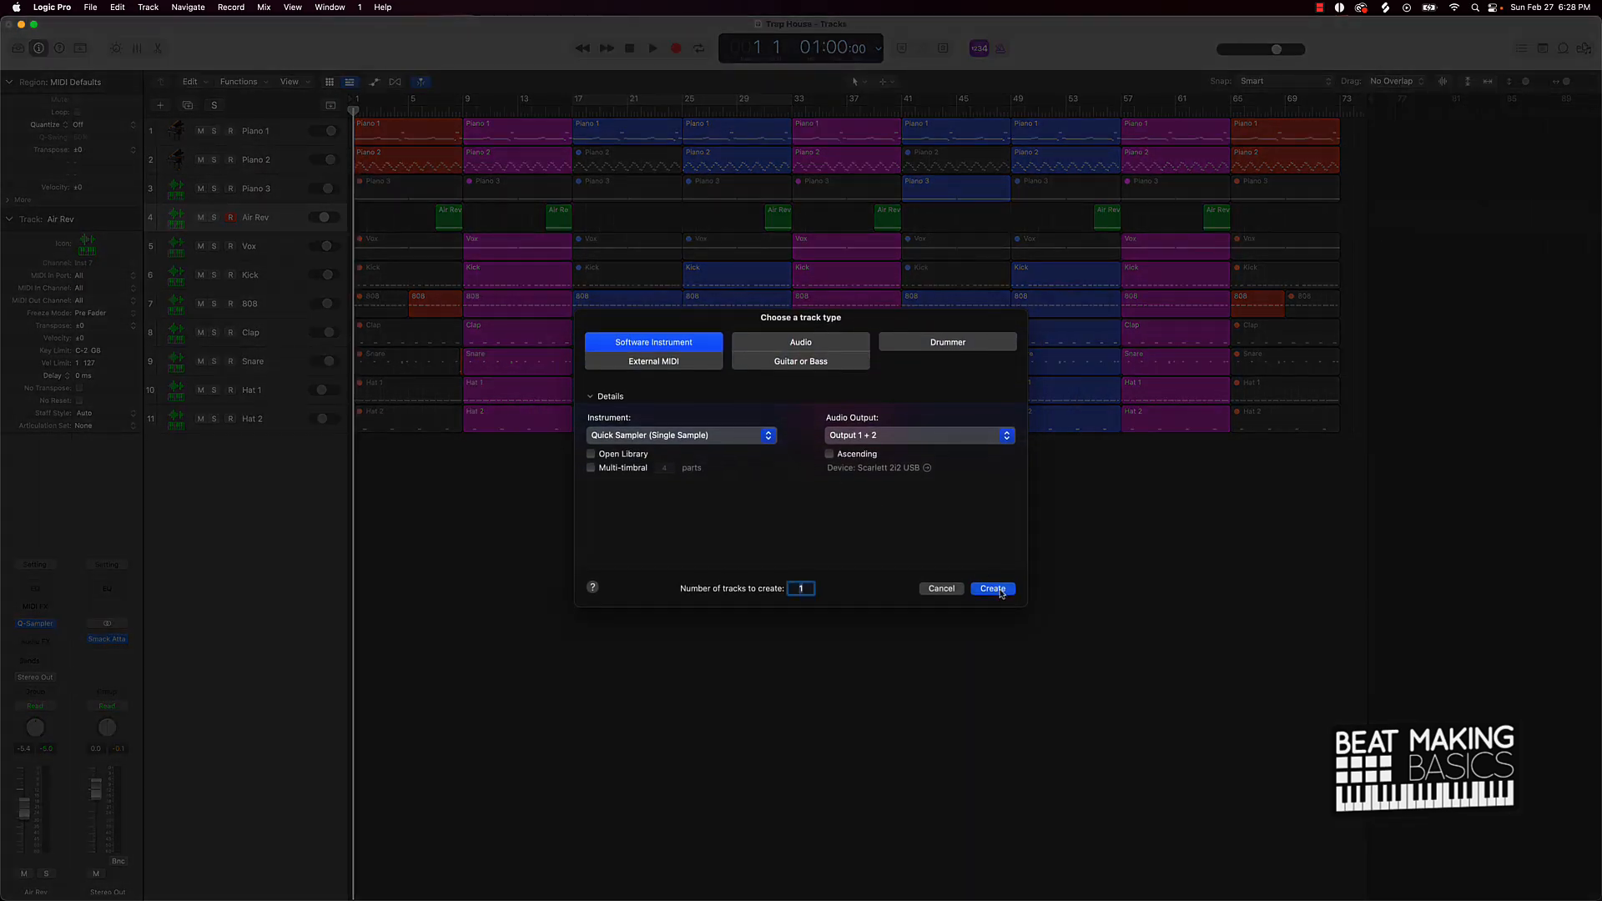
left_click(1000, 592)
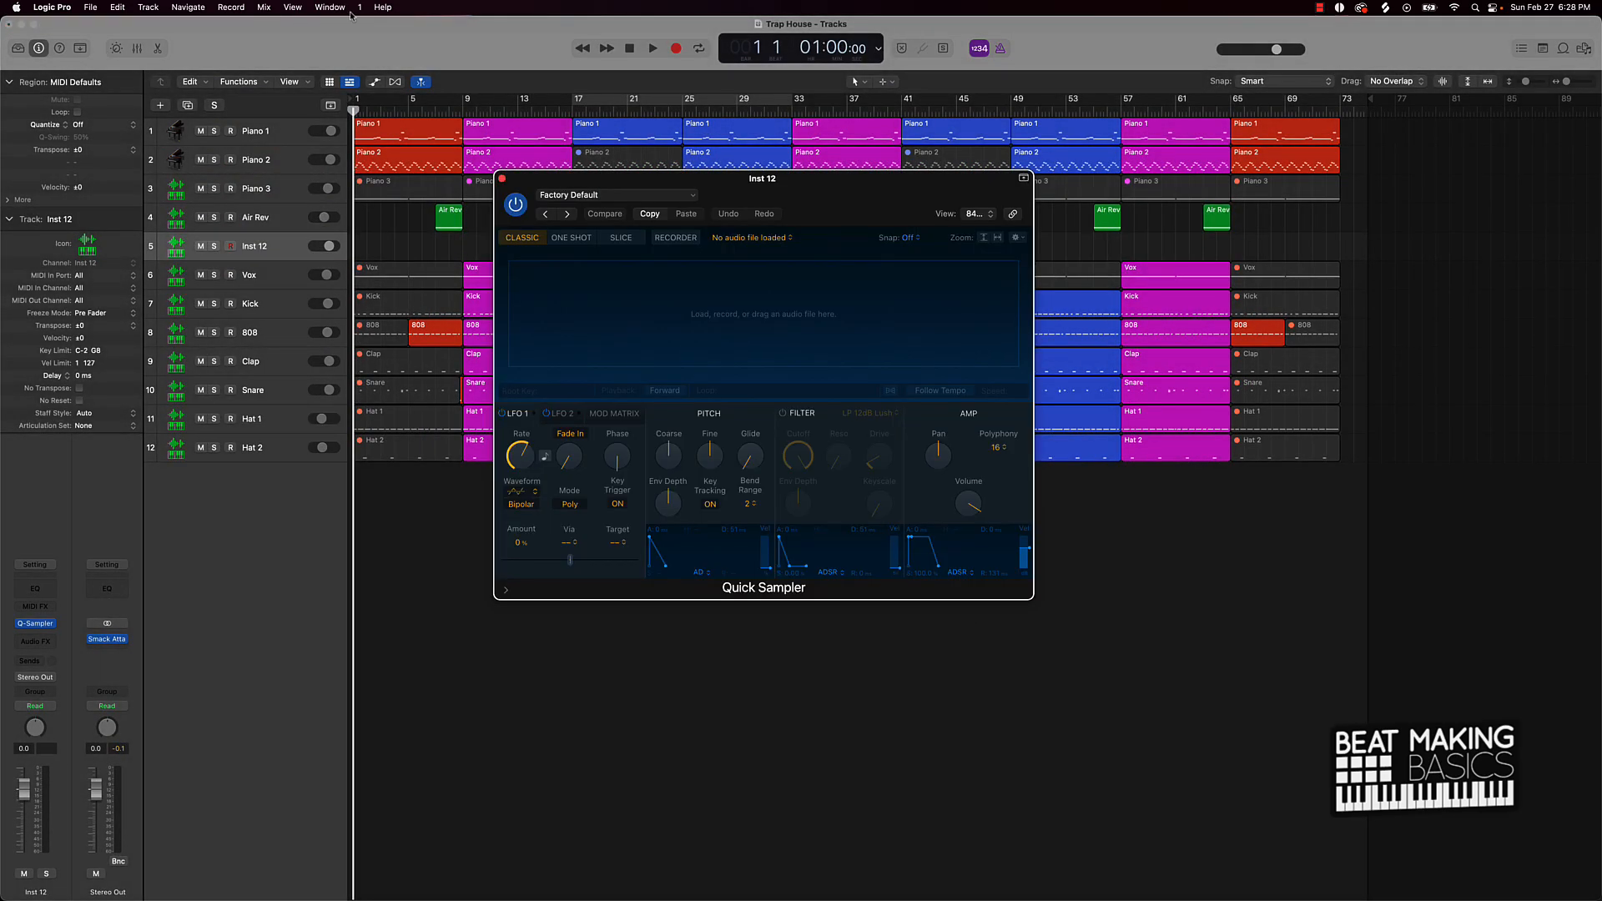
left_click(604, 197)
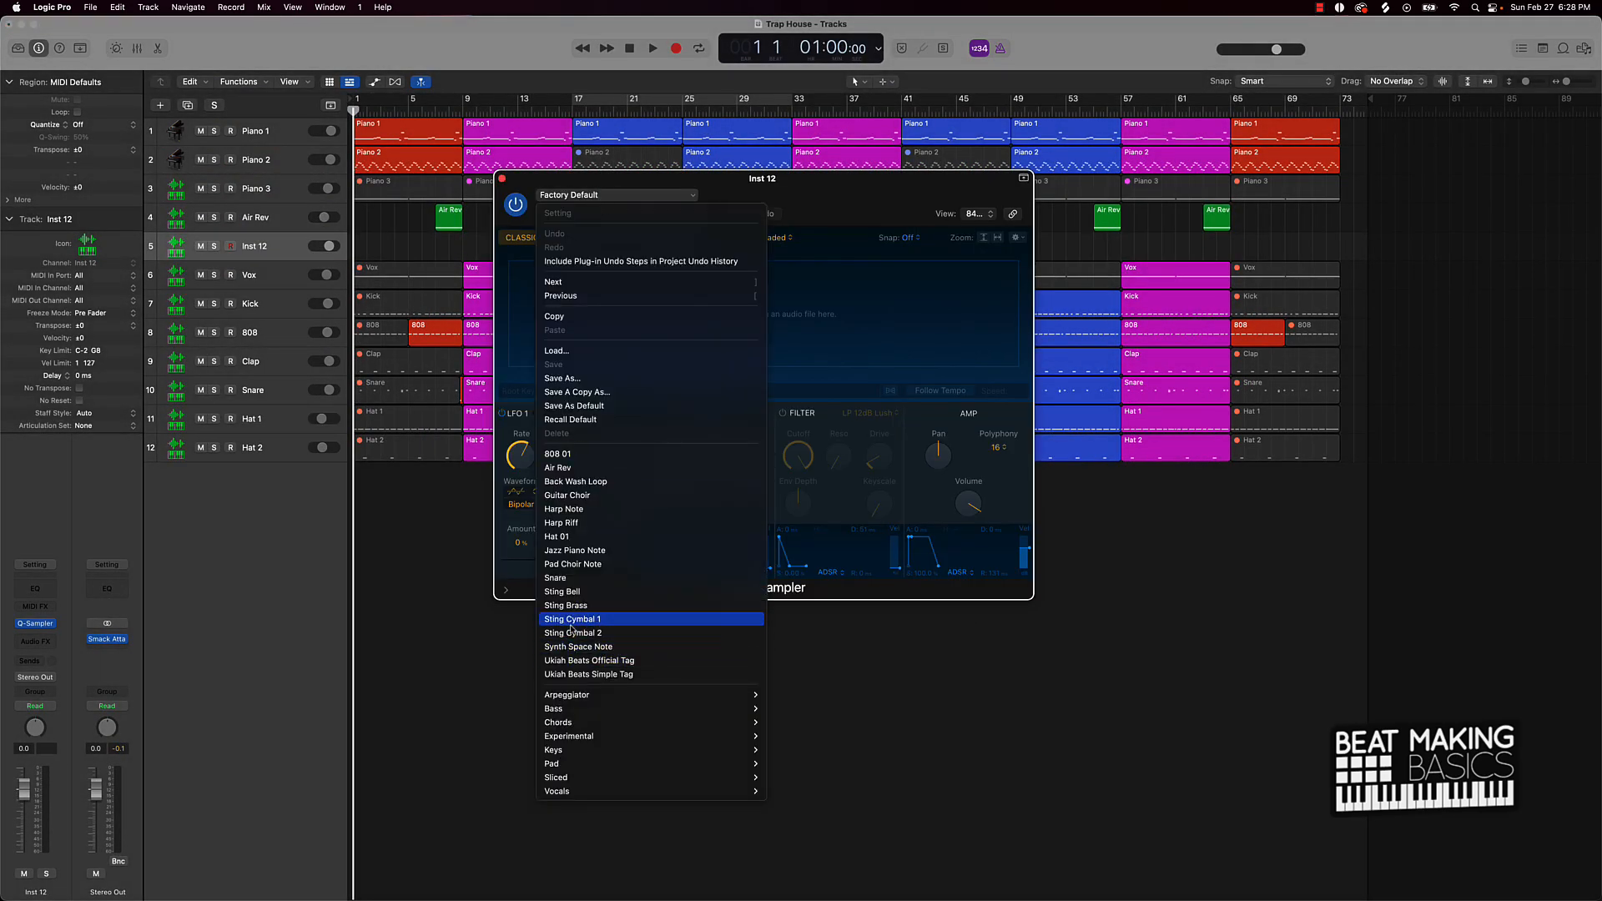
left_click(571, 632)
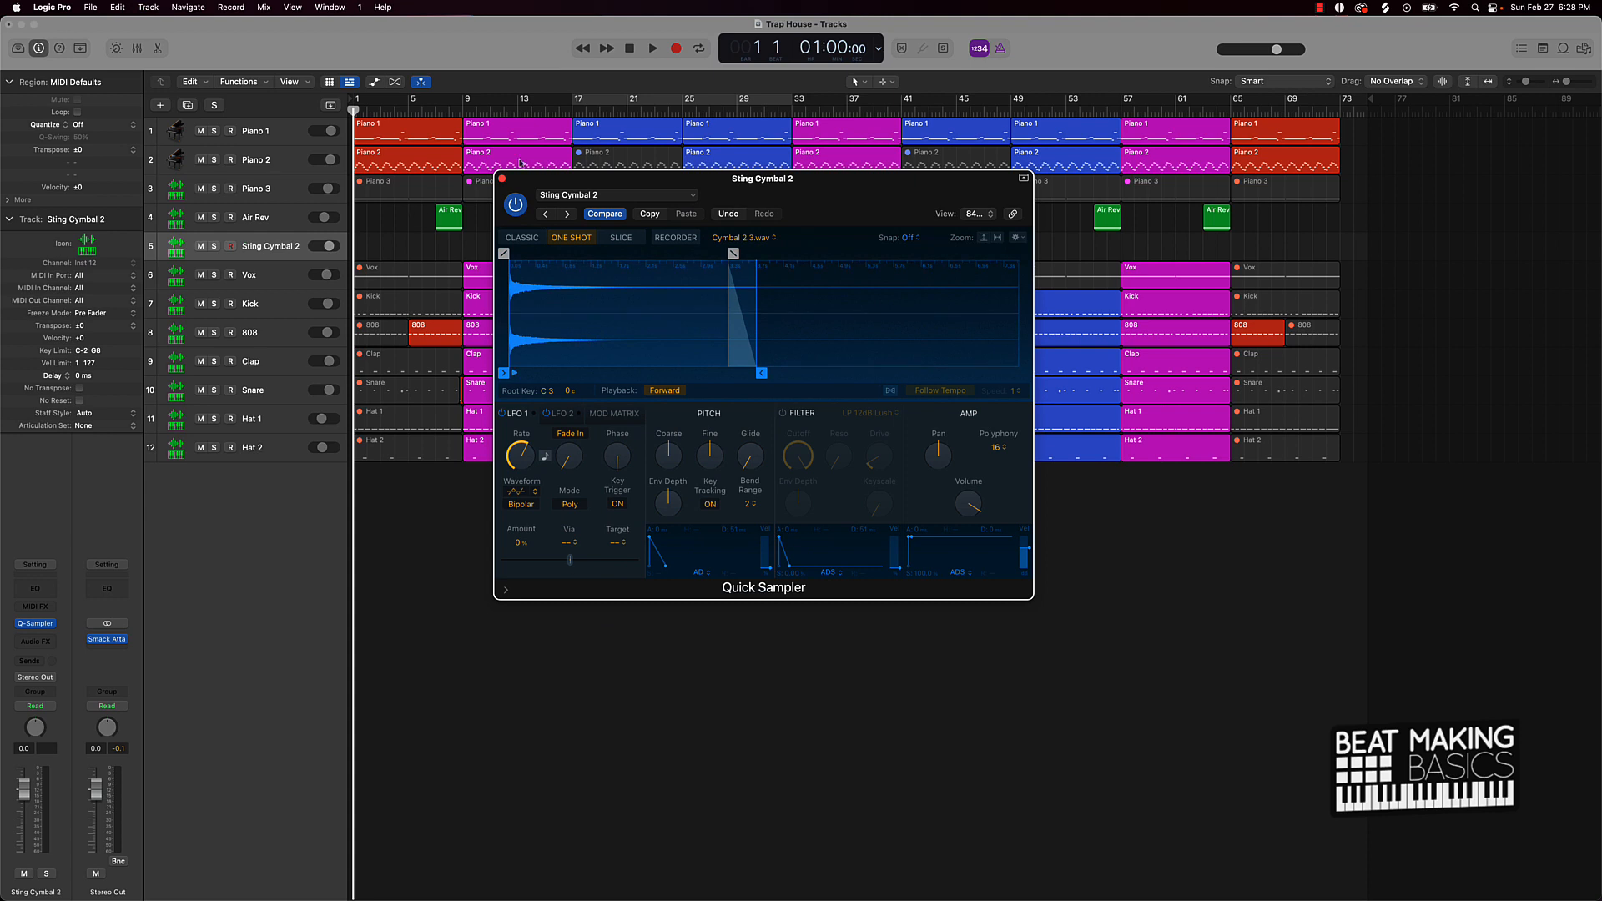
left_click(501, 178)
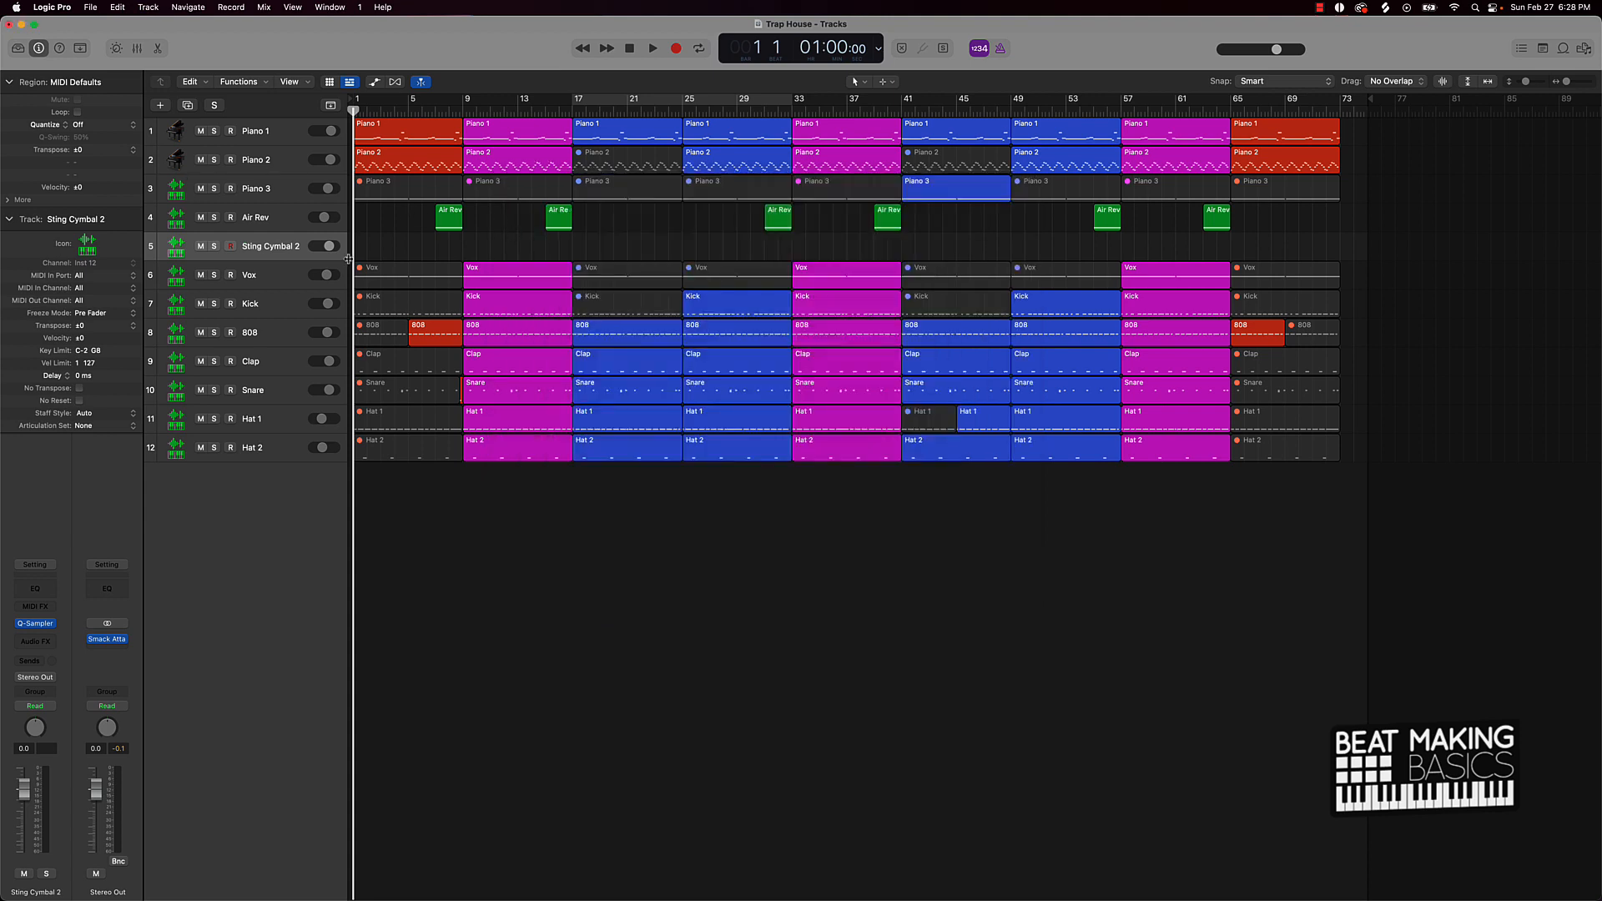
left_click_drag(330, 248, 274, 249)
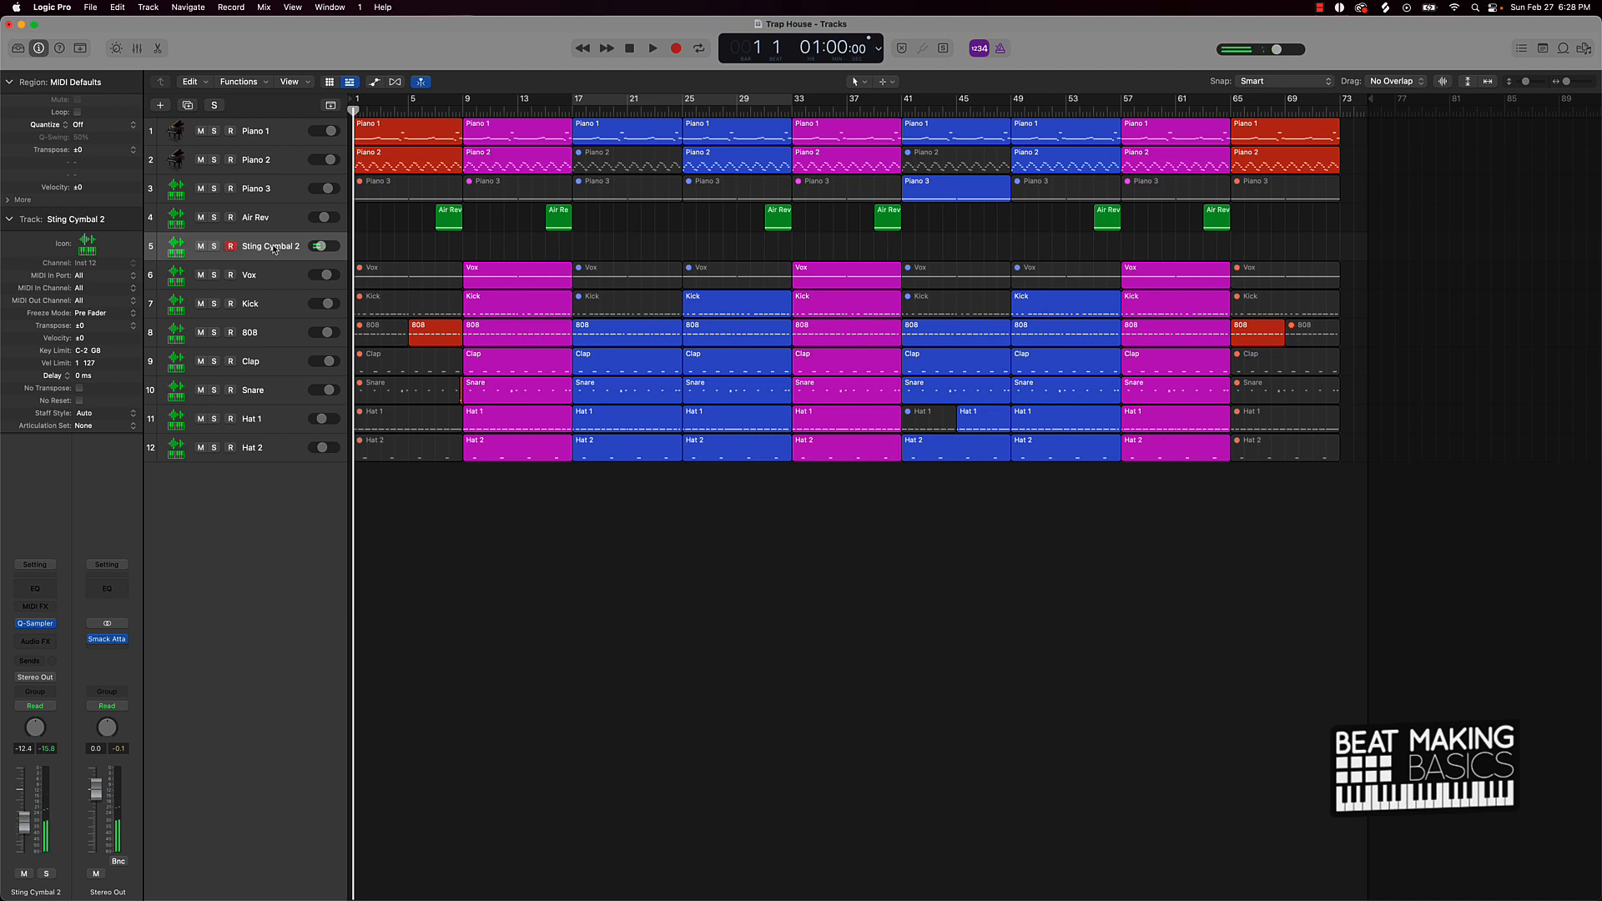
Step: Raise the Sting Cymbal 2 track's volume to -6.6 dB and record a cymbal hit at bar 9, starting playback from bar 7
left_click_drag(321, 247, 342, 242)
left_click(435, 109)
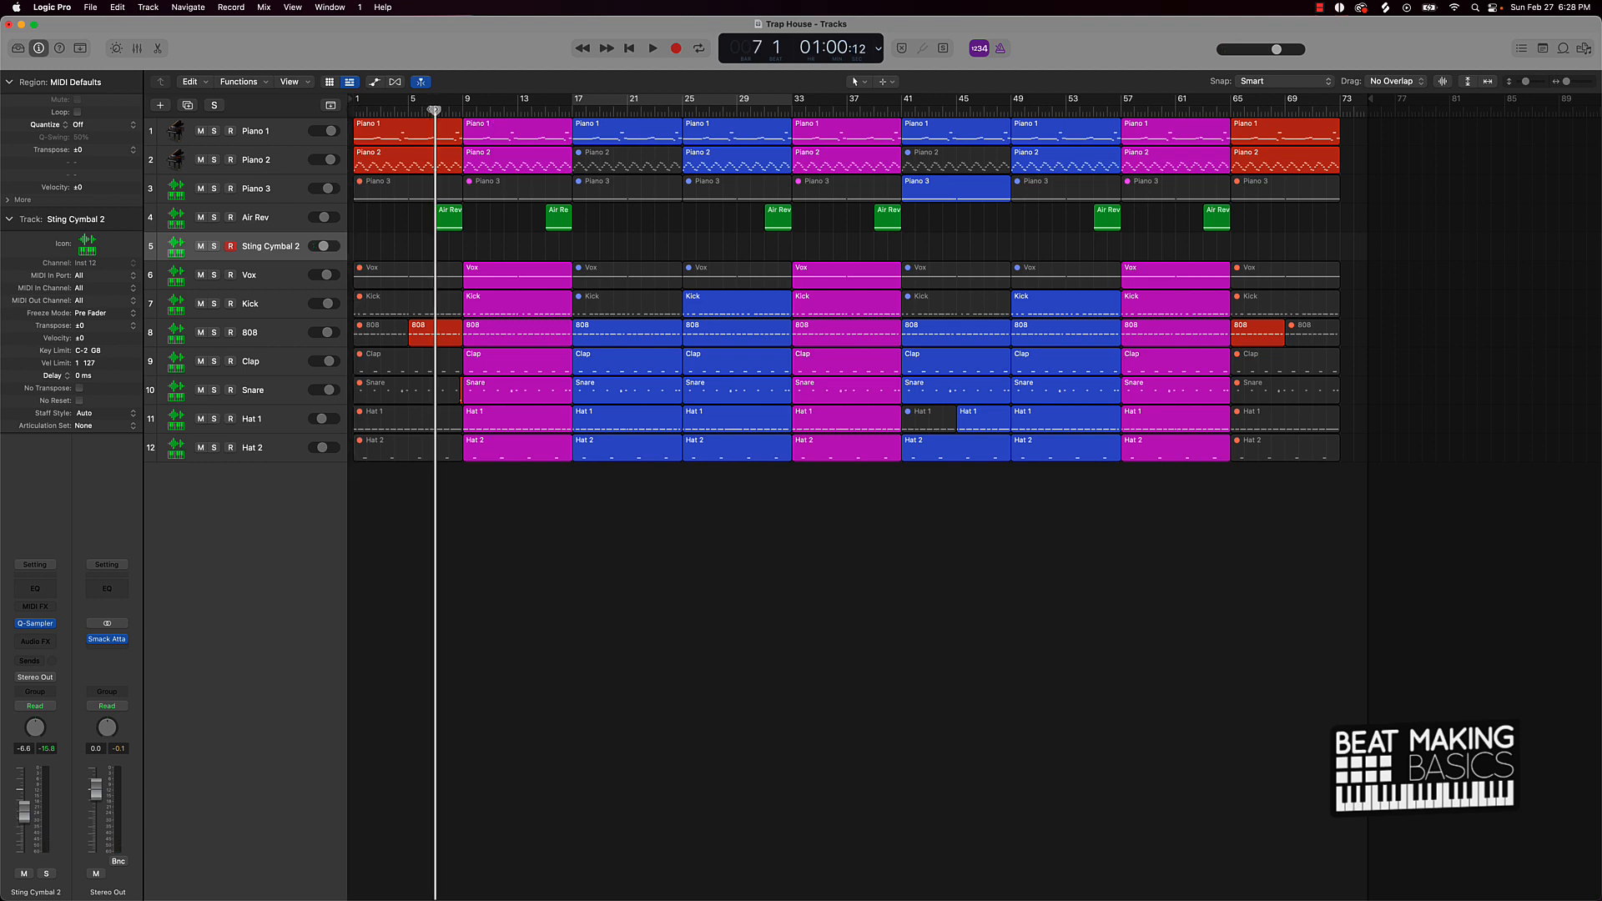
key("space")
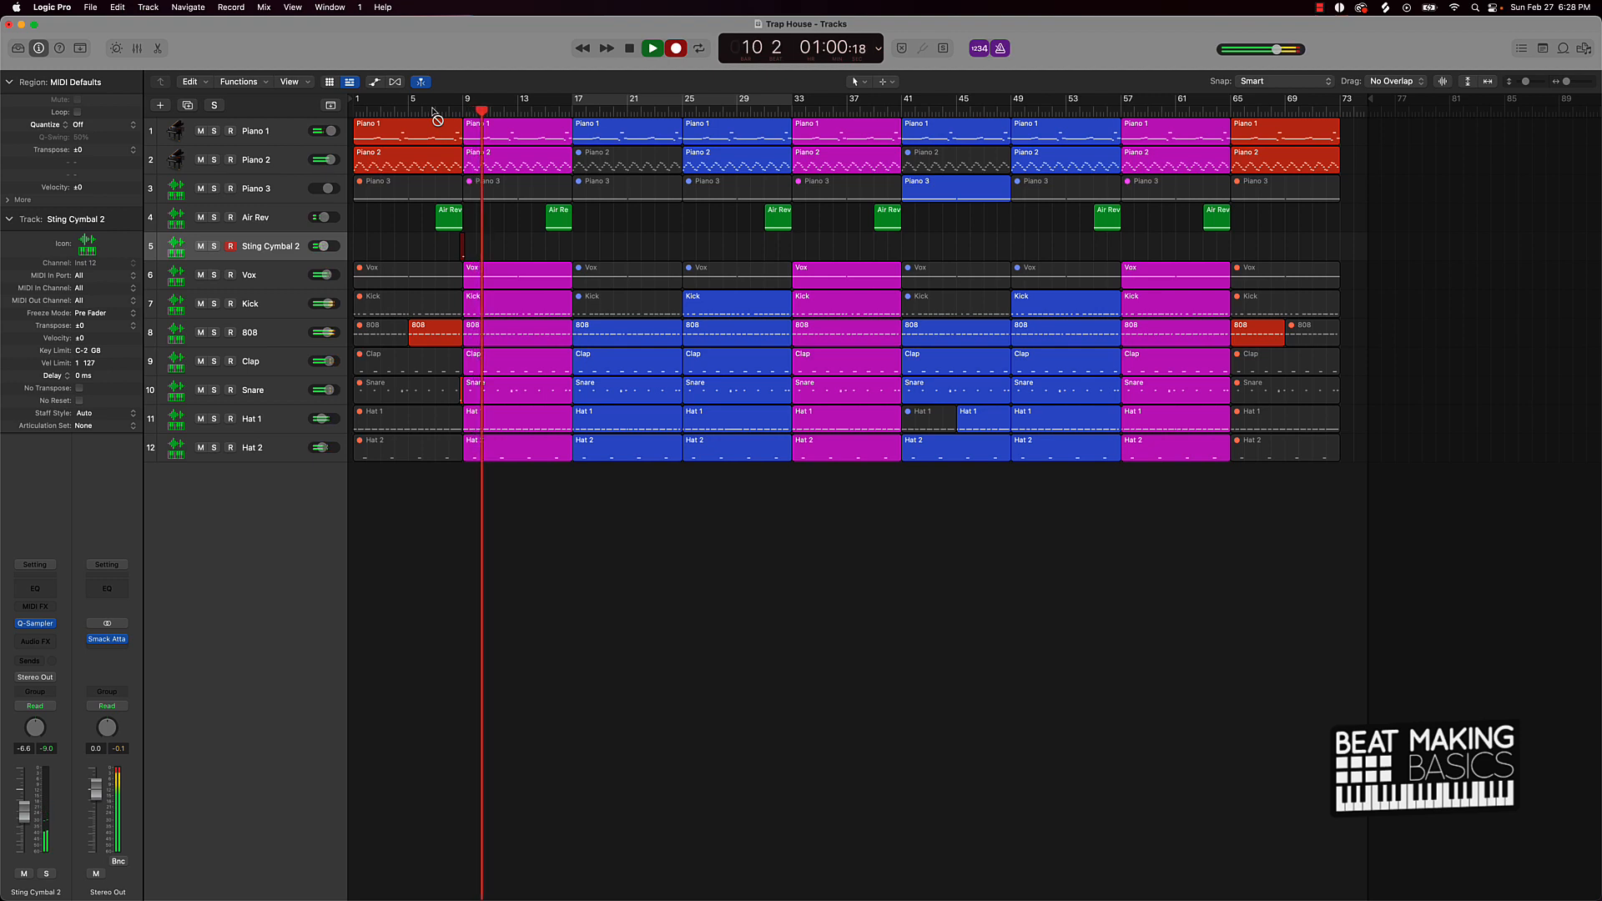
key("space")
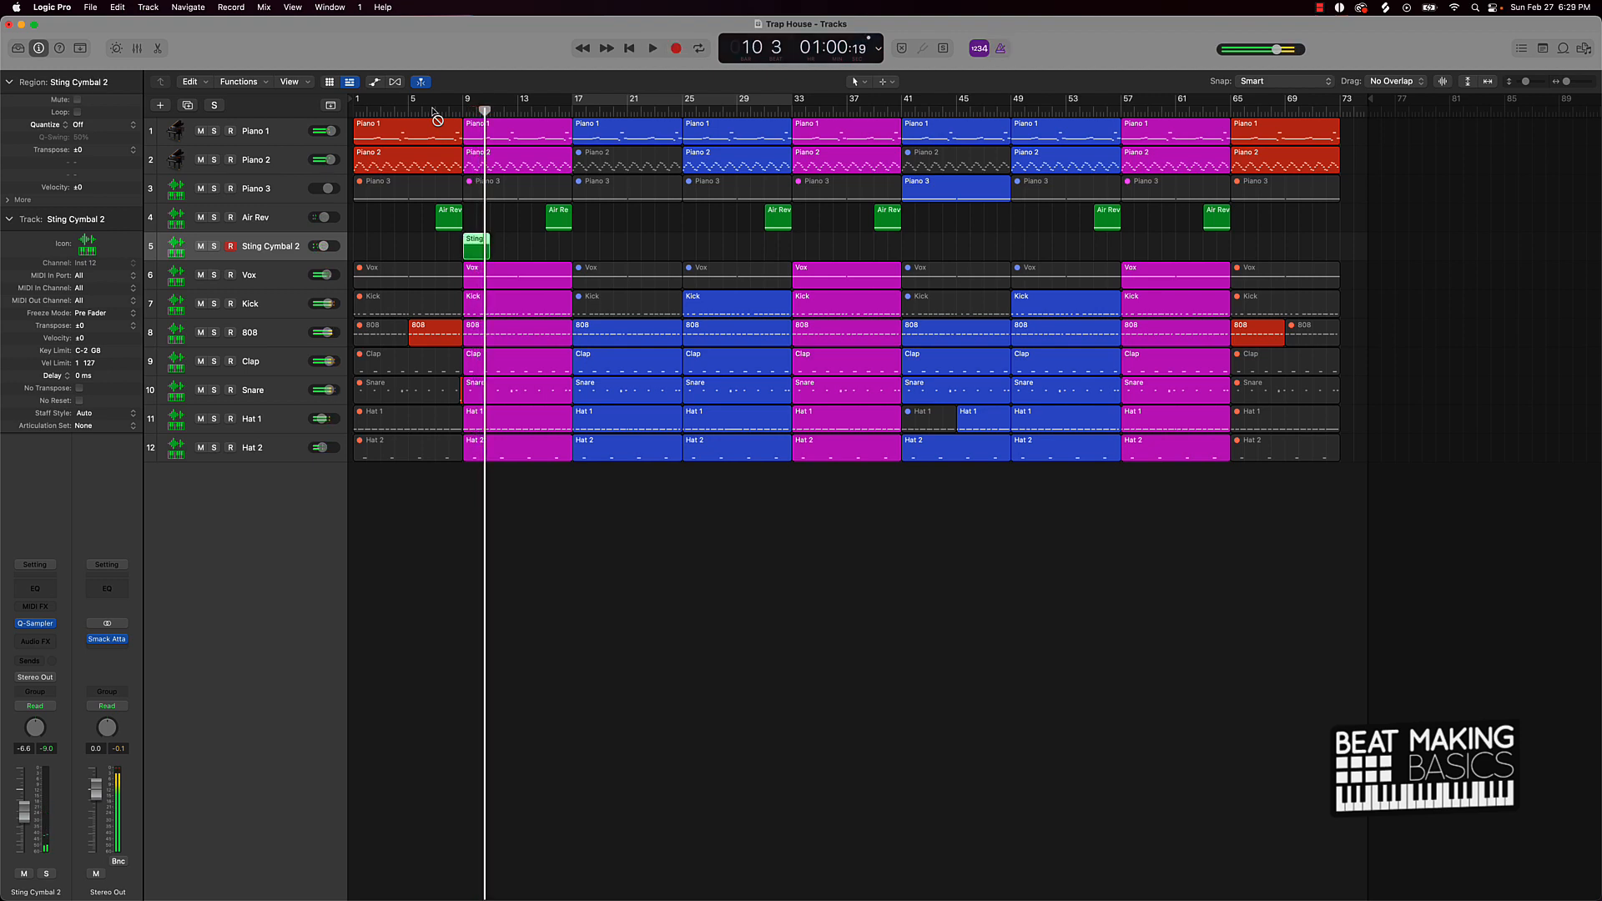
Step: Quantize the recorded cymbal note to 1/16 Swing A in the Piano Roll and close the editor
left_click(510, 240)
left_click(472, 252)
double_click(472, 250)
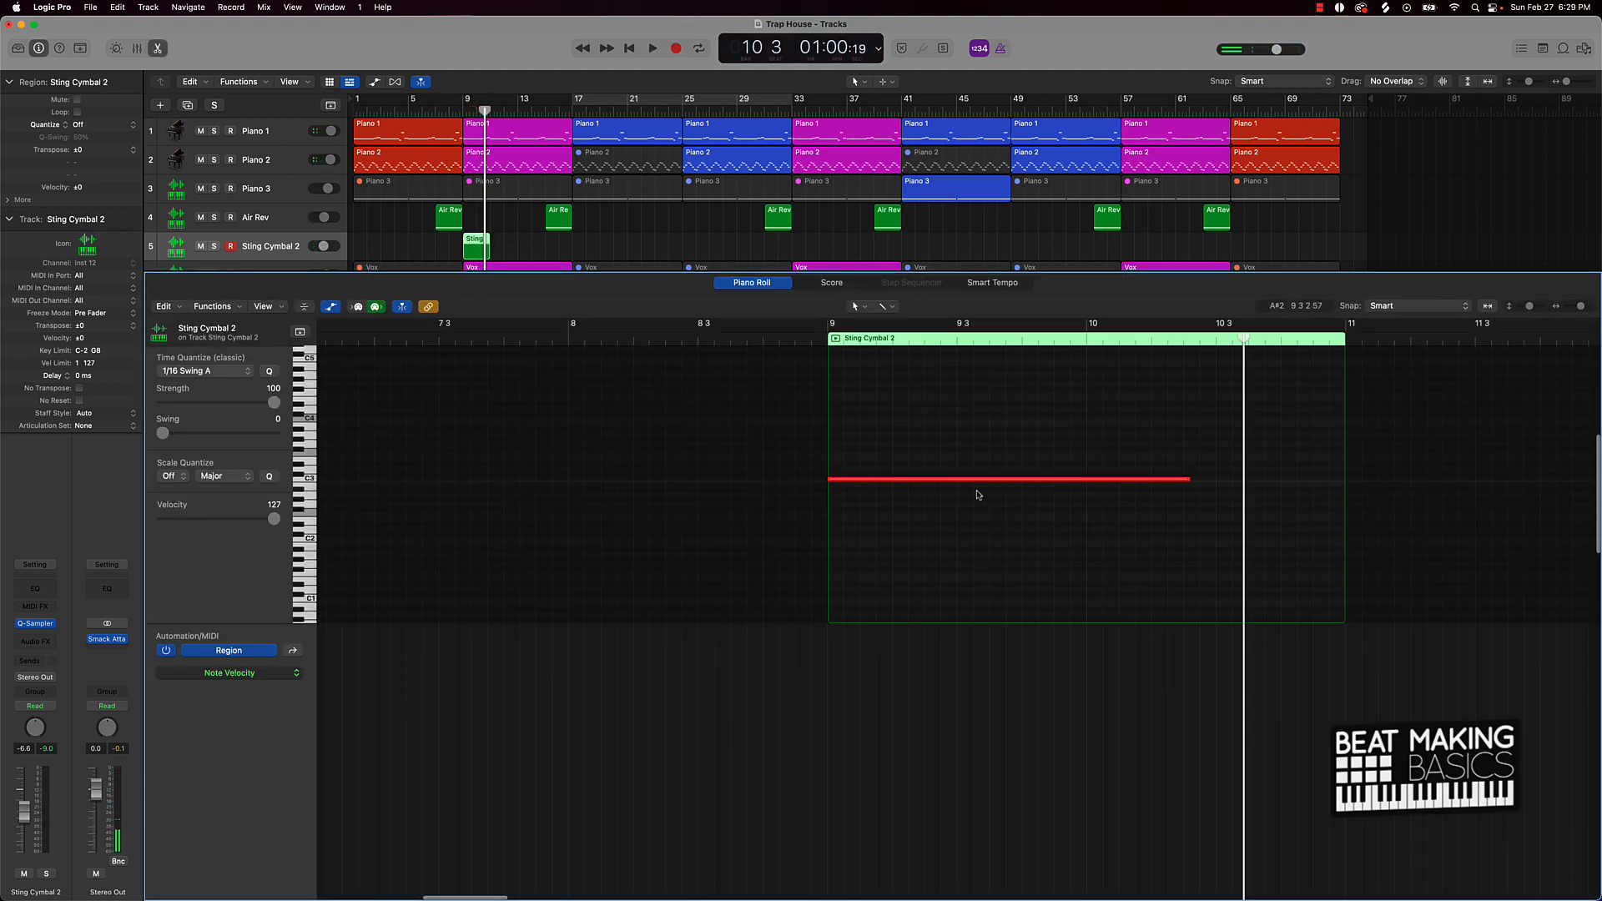
key("super+a")
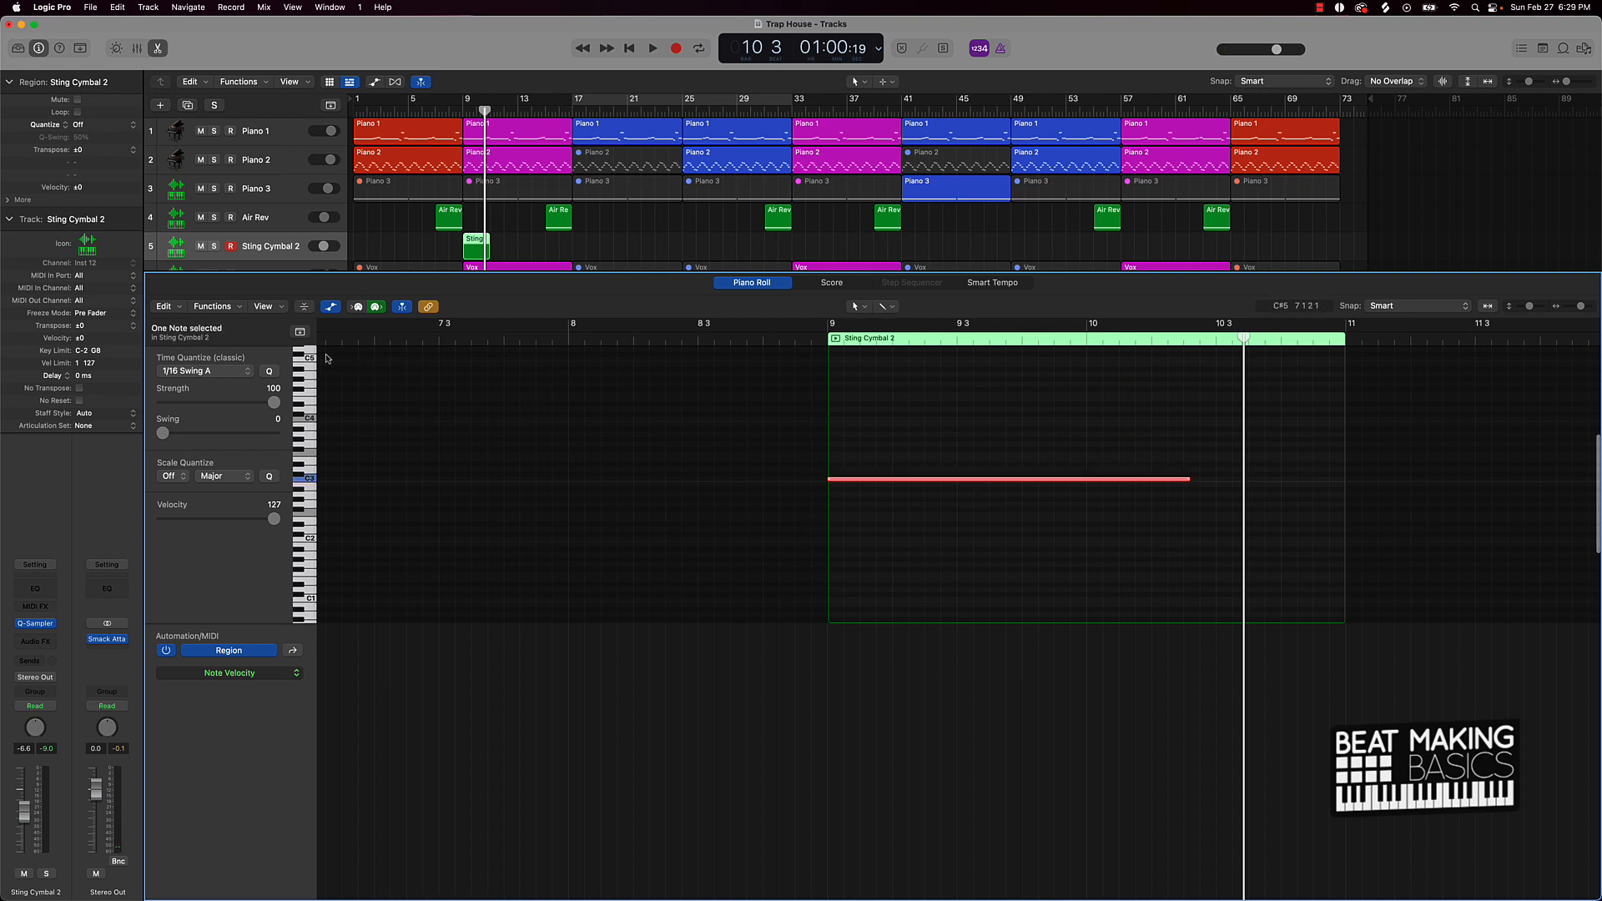
left_click(933, 550)
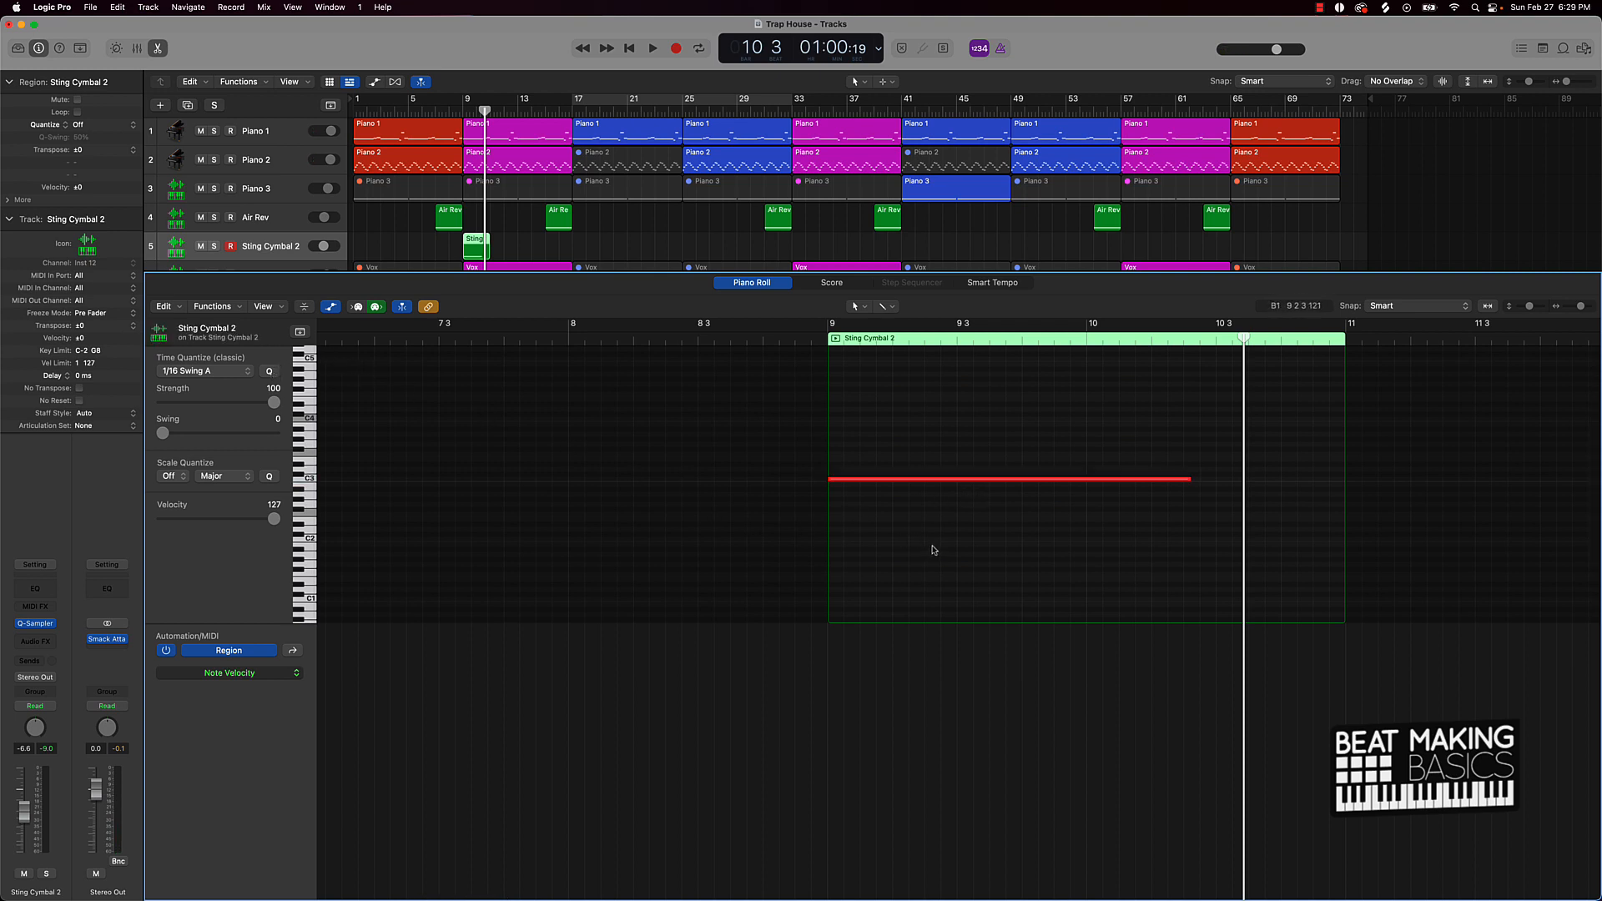
key("e")
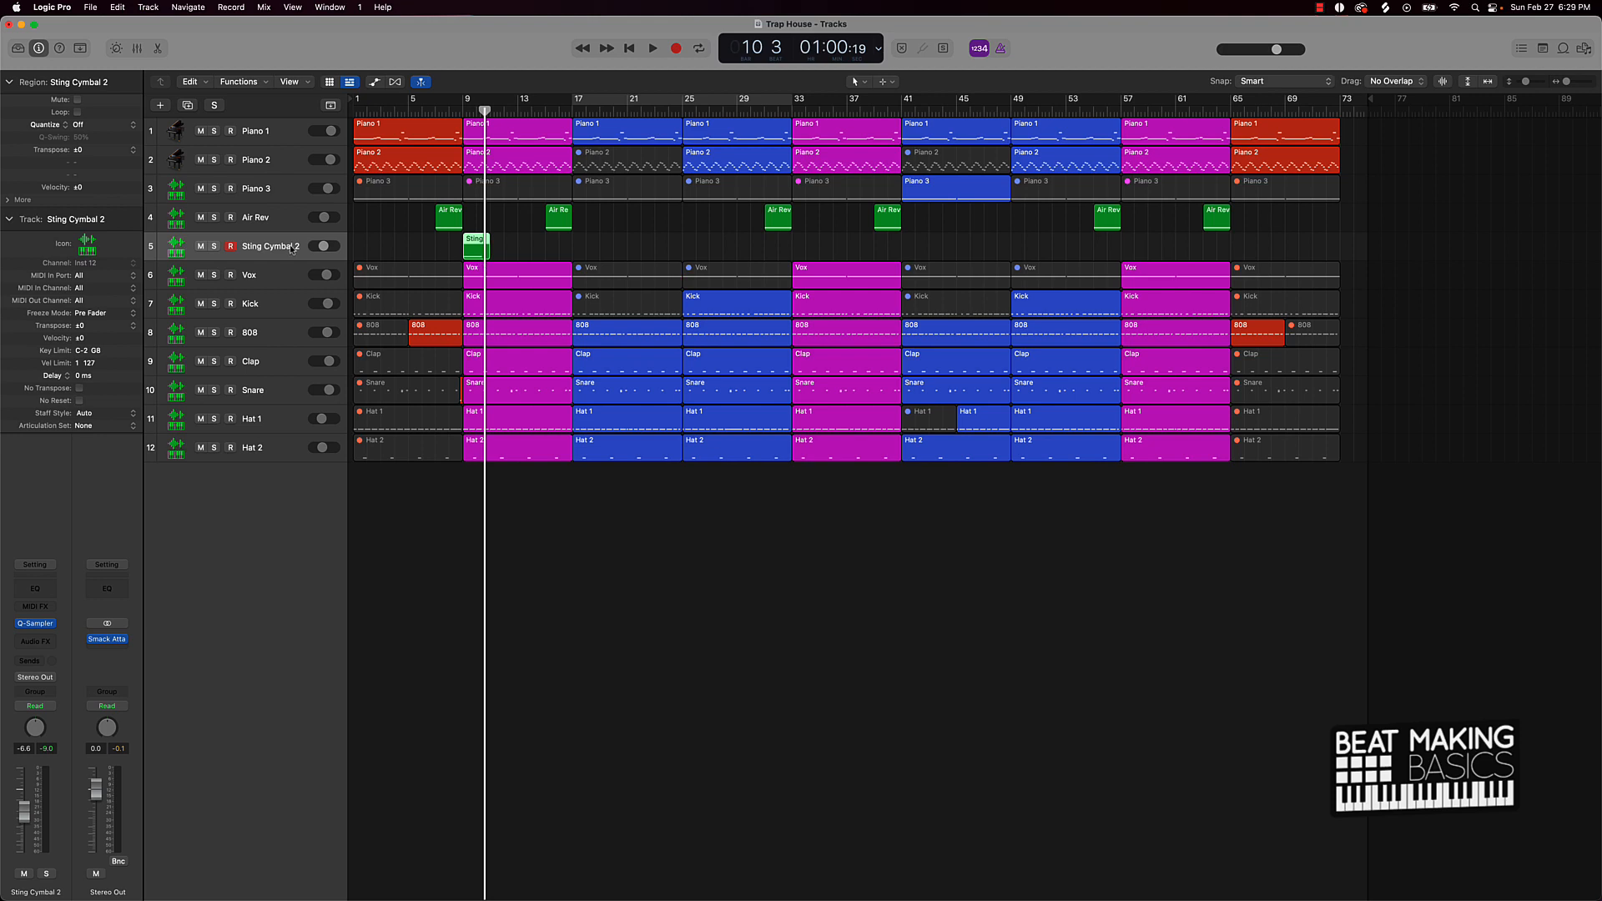
Step: Rename the Sting Cymbal 2 track as Crash and name all regions after their tracks
type("Crash")
key("Return")
key("super+a")
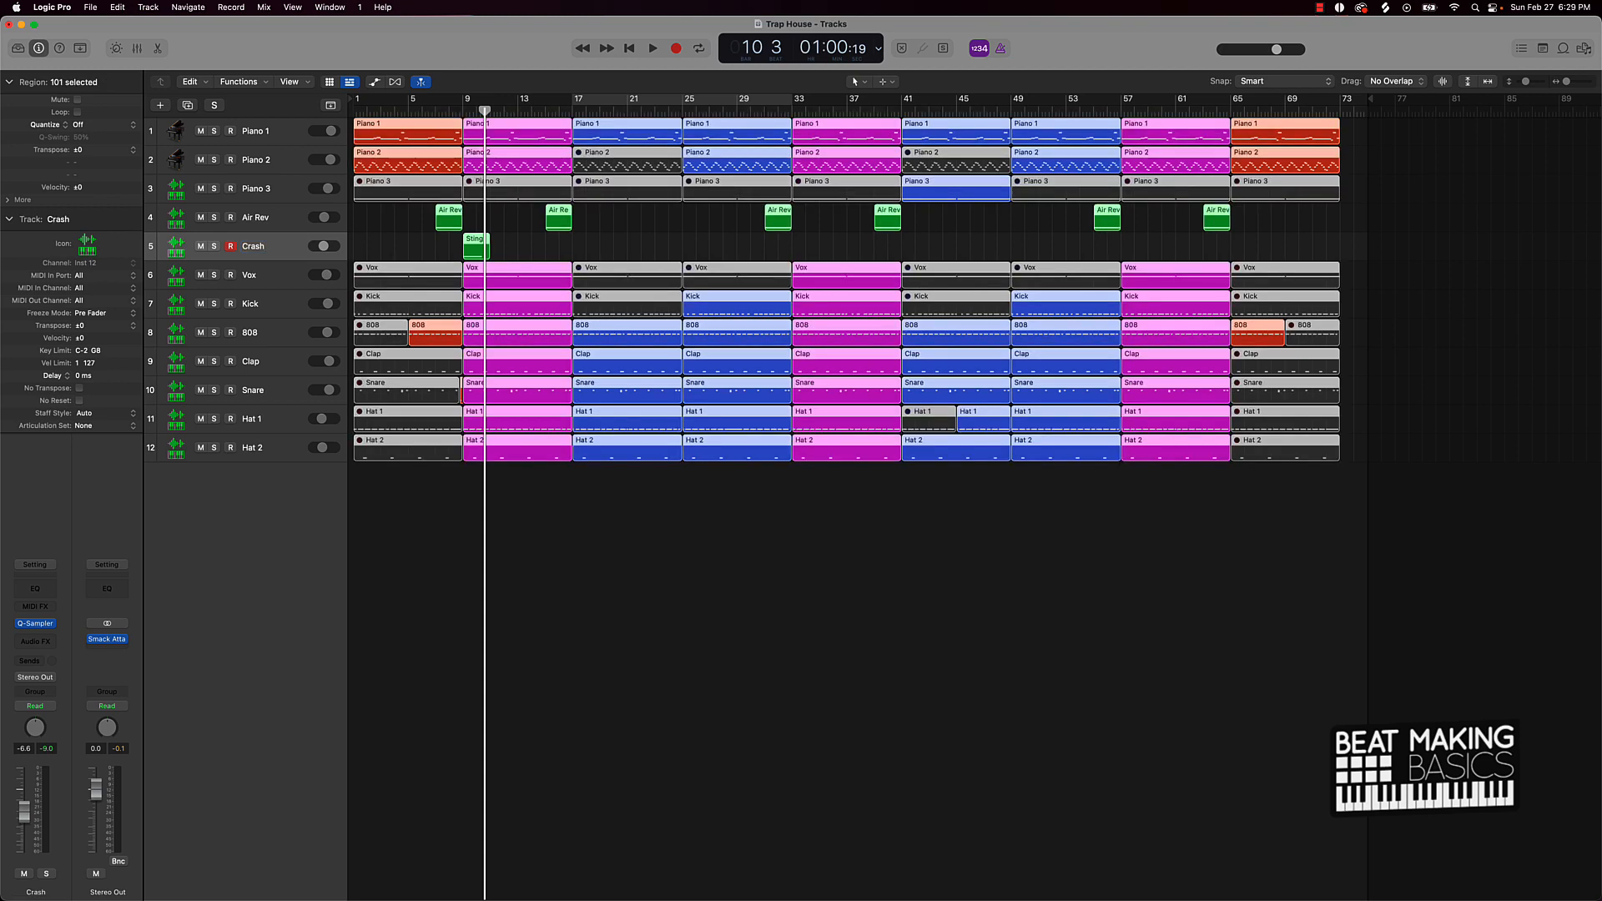
left_click(436, 247)
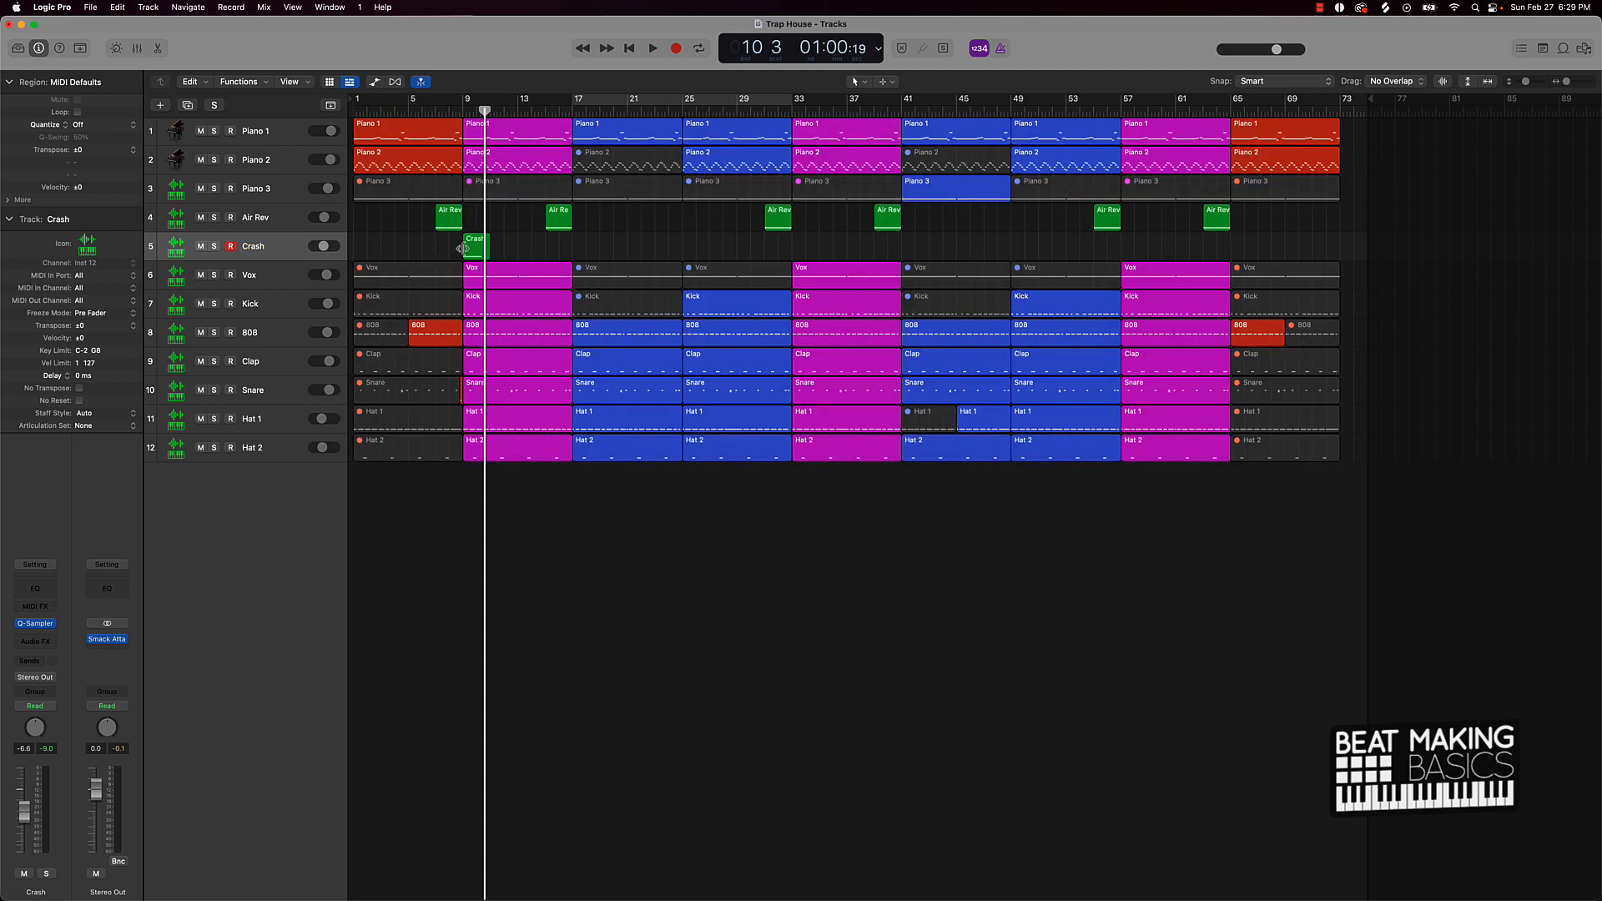
Step: Copy the Crash region to bars 17, 33, 41, 57 and 65, play briefly, and return the playhead to the start
left_click_drag(481, 254, 1243, 254)
key("space")
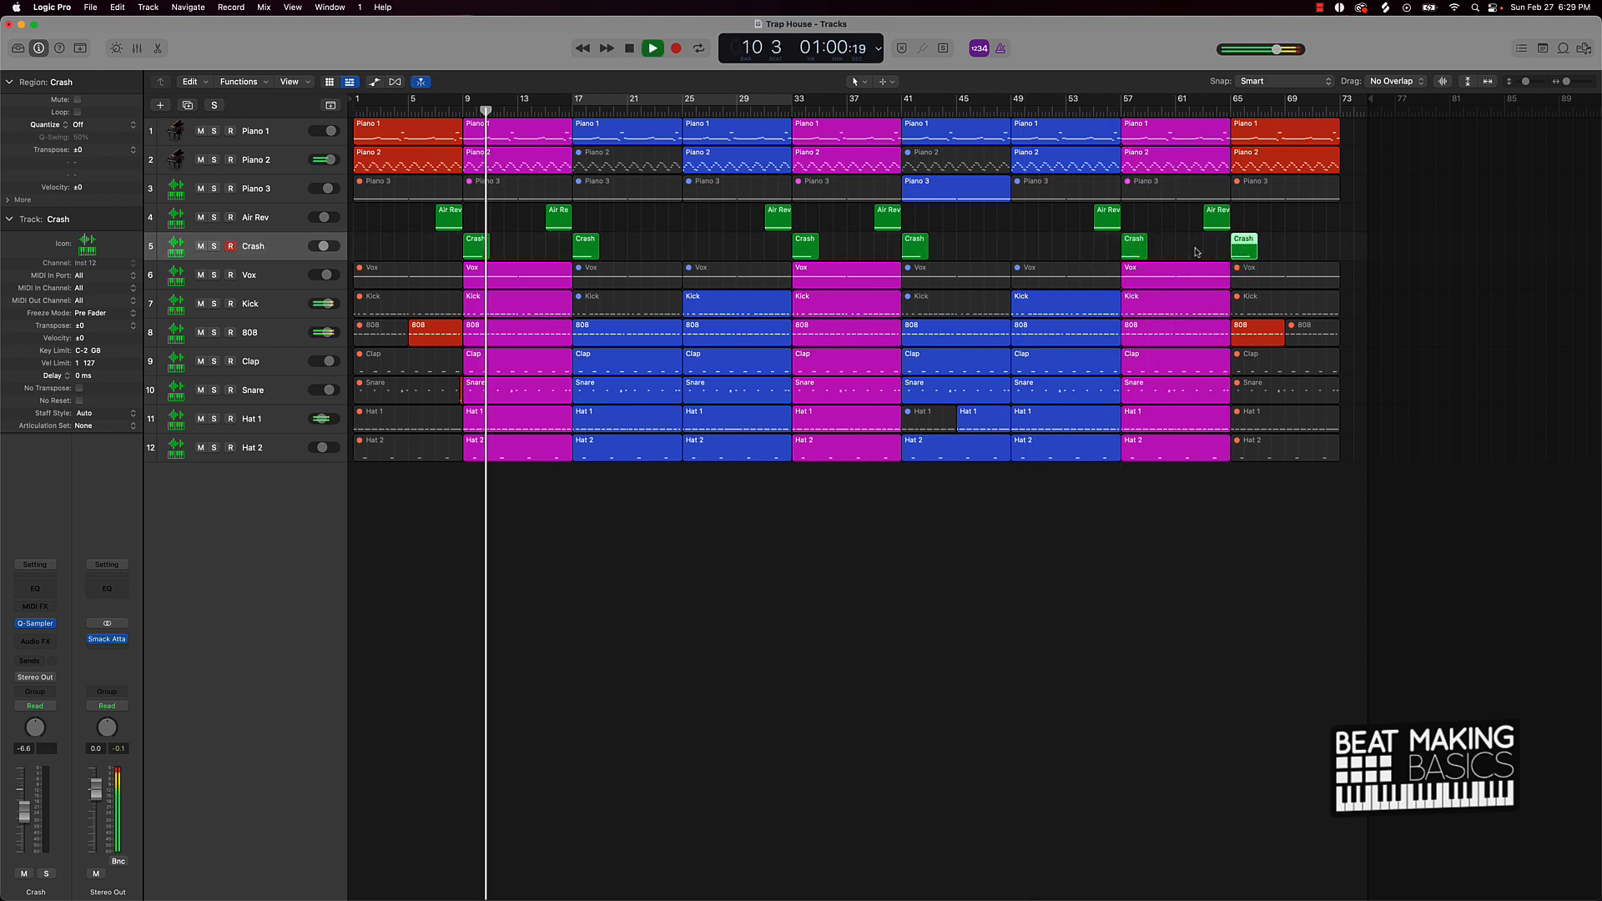
key("Return")
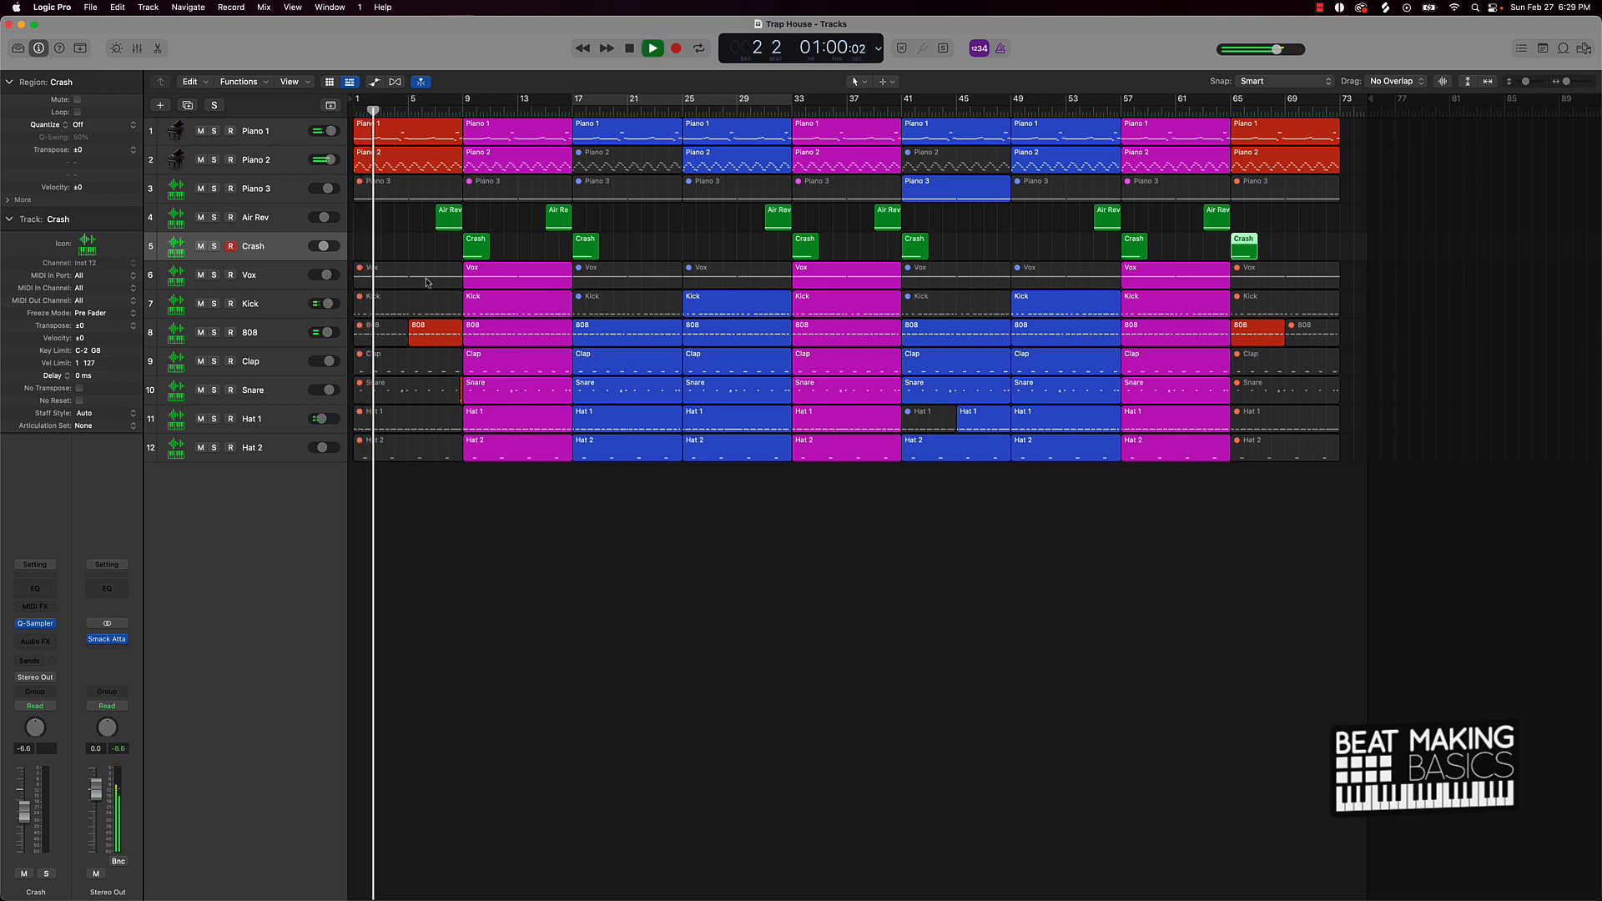
key("space")
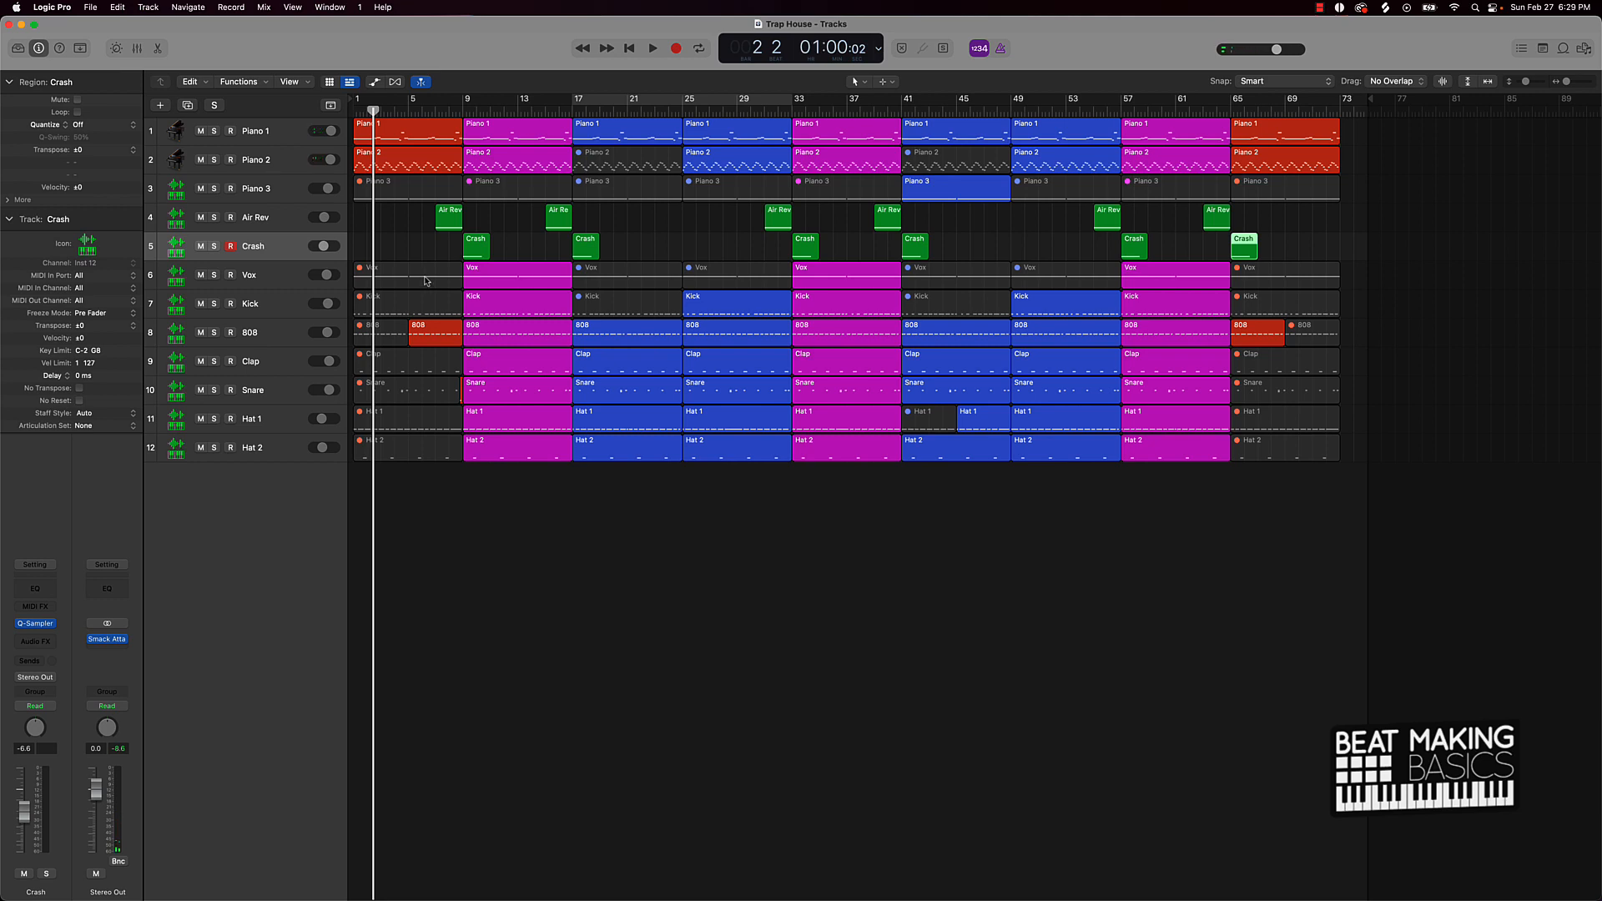
key("Return")
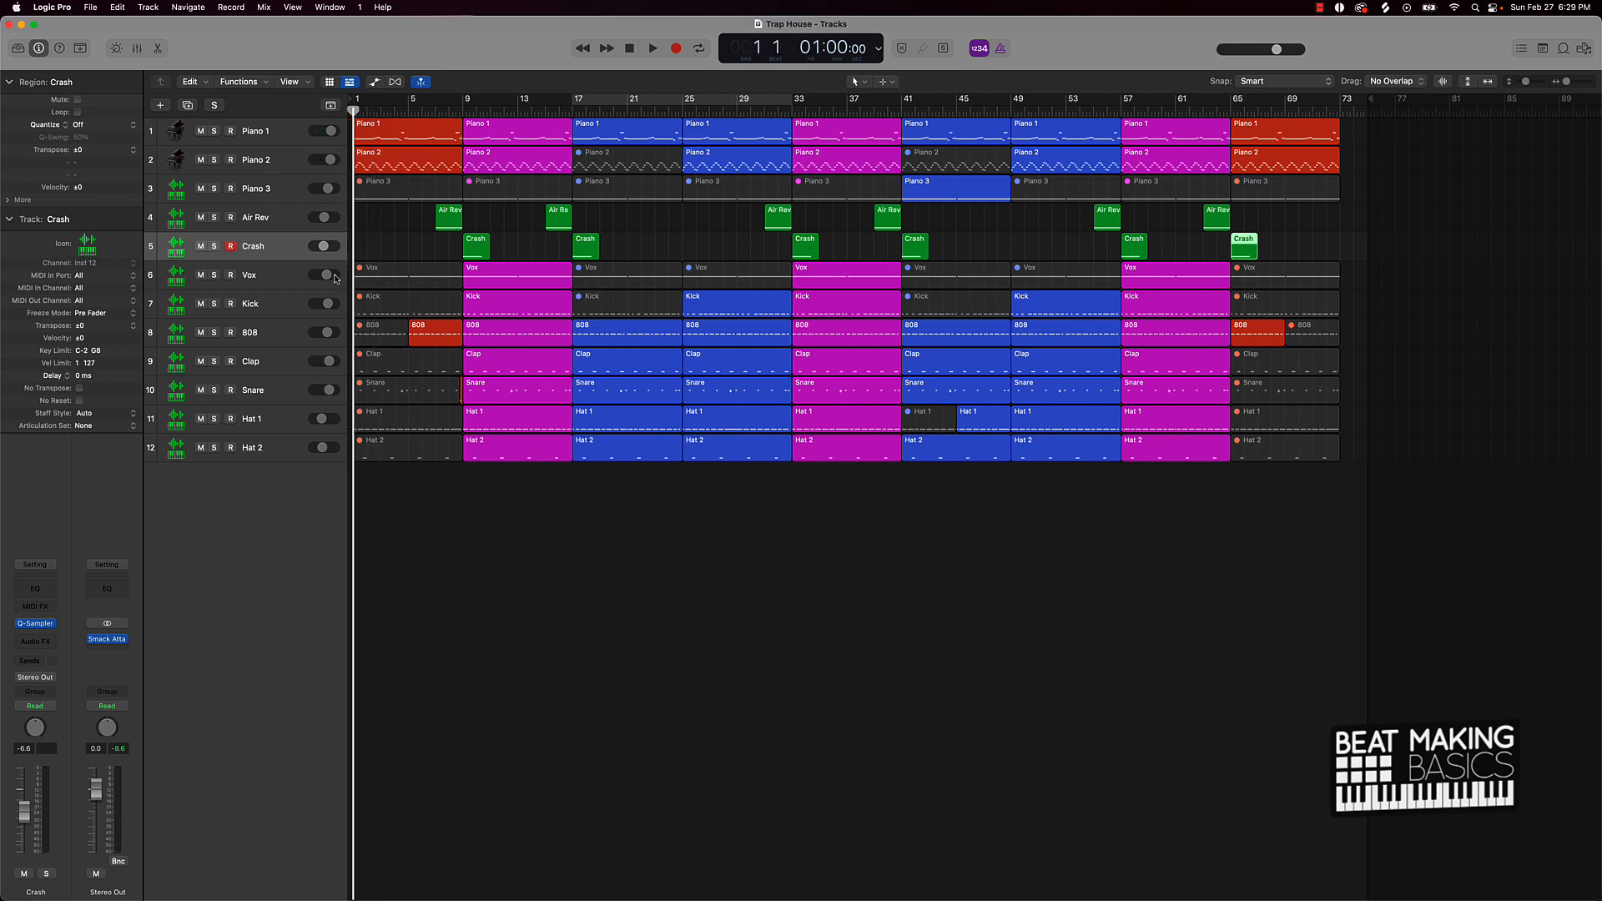
Step: Add a Quick Sampler instrument track loaded with the Sting Bell preset and lower its volume to -8.4 dB
left_click(160, 106)
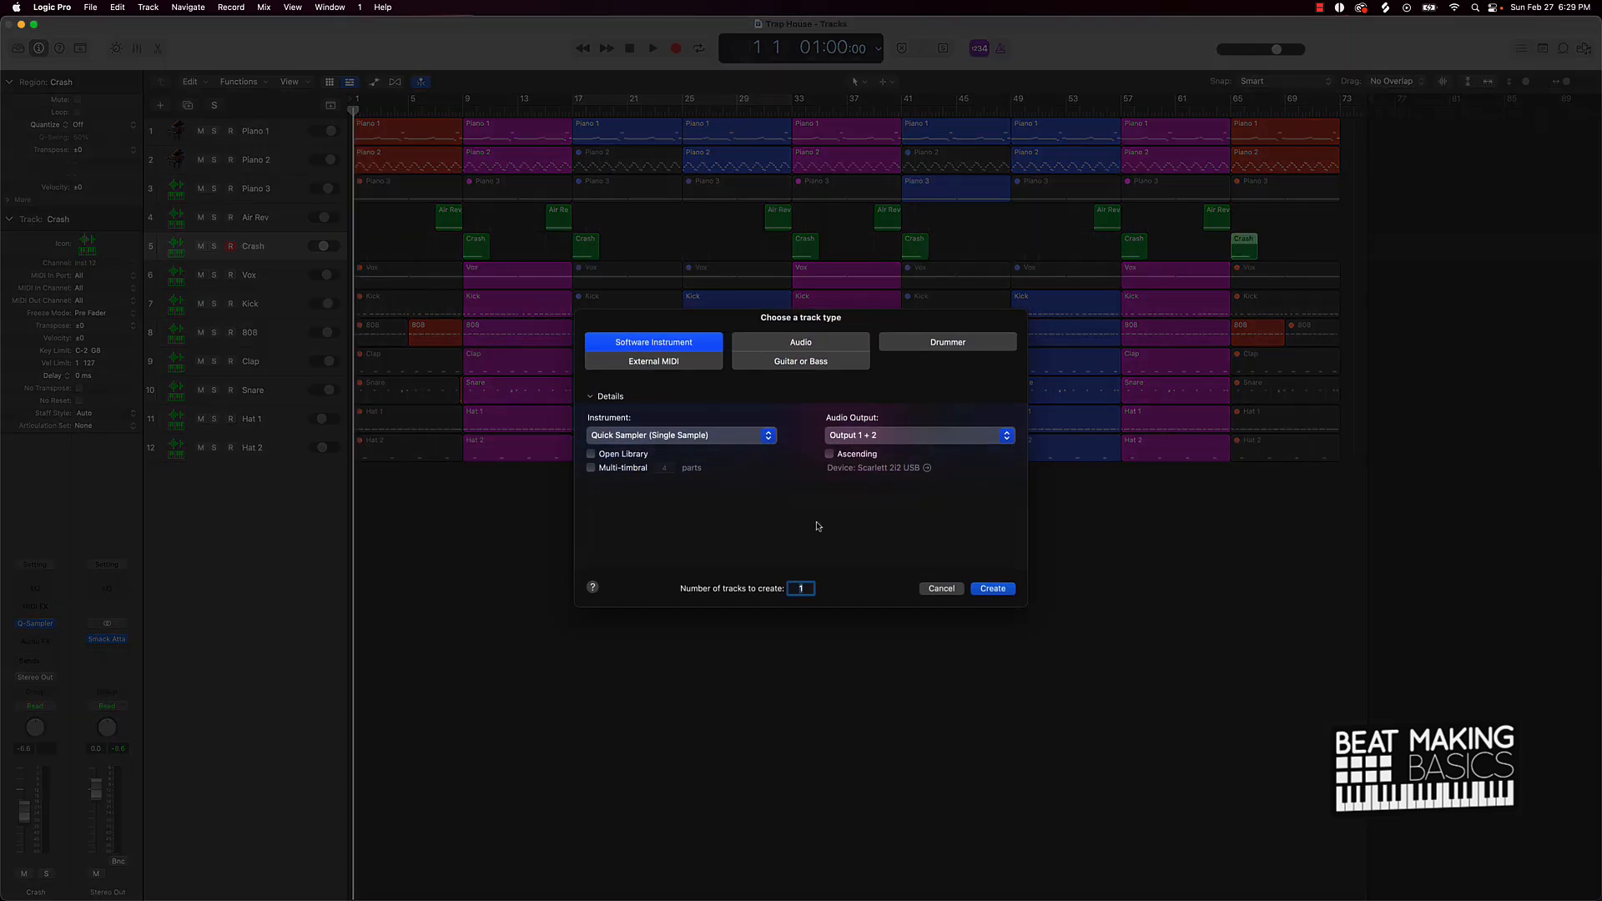
left_click(993, 589)
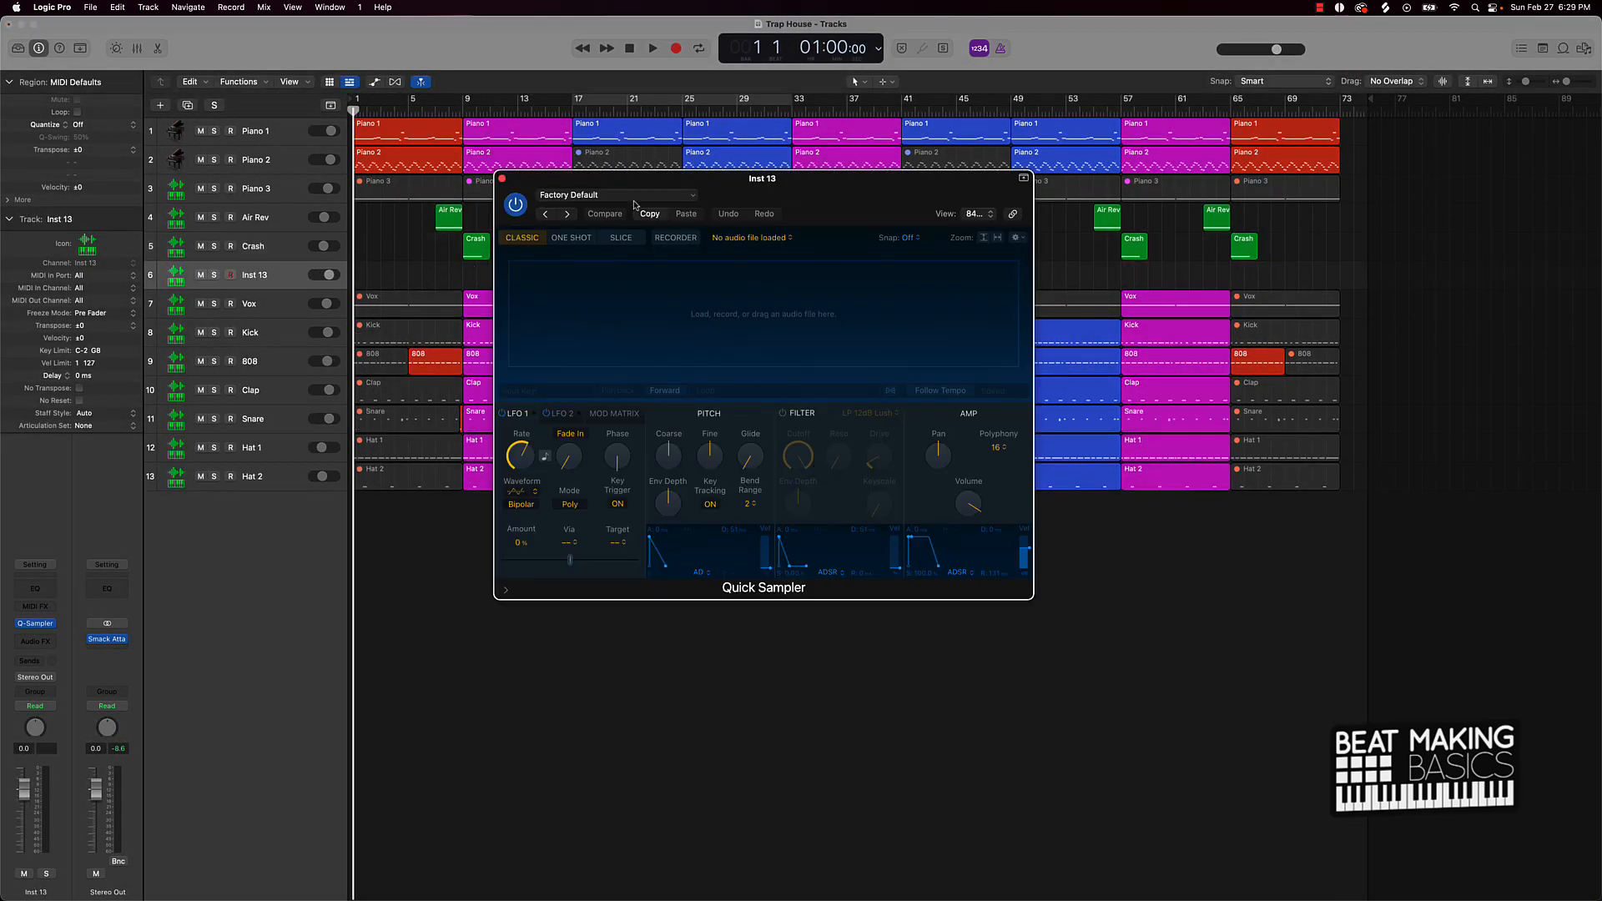
left_click(634, 199)
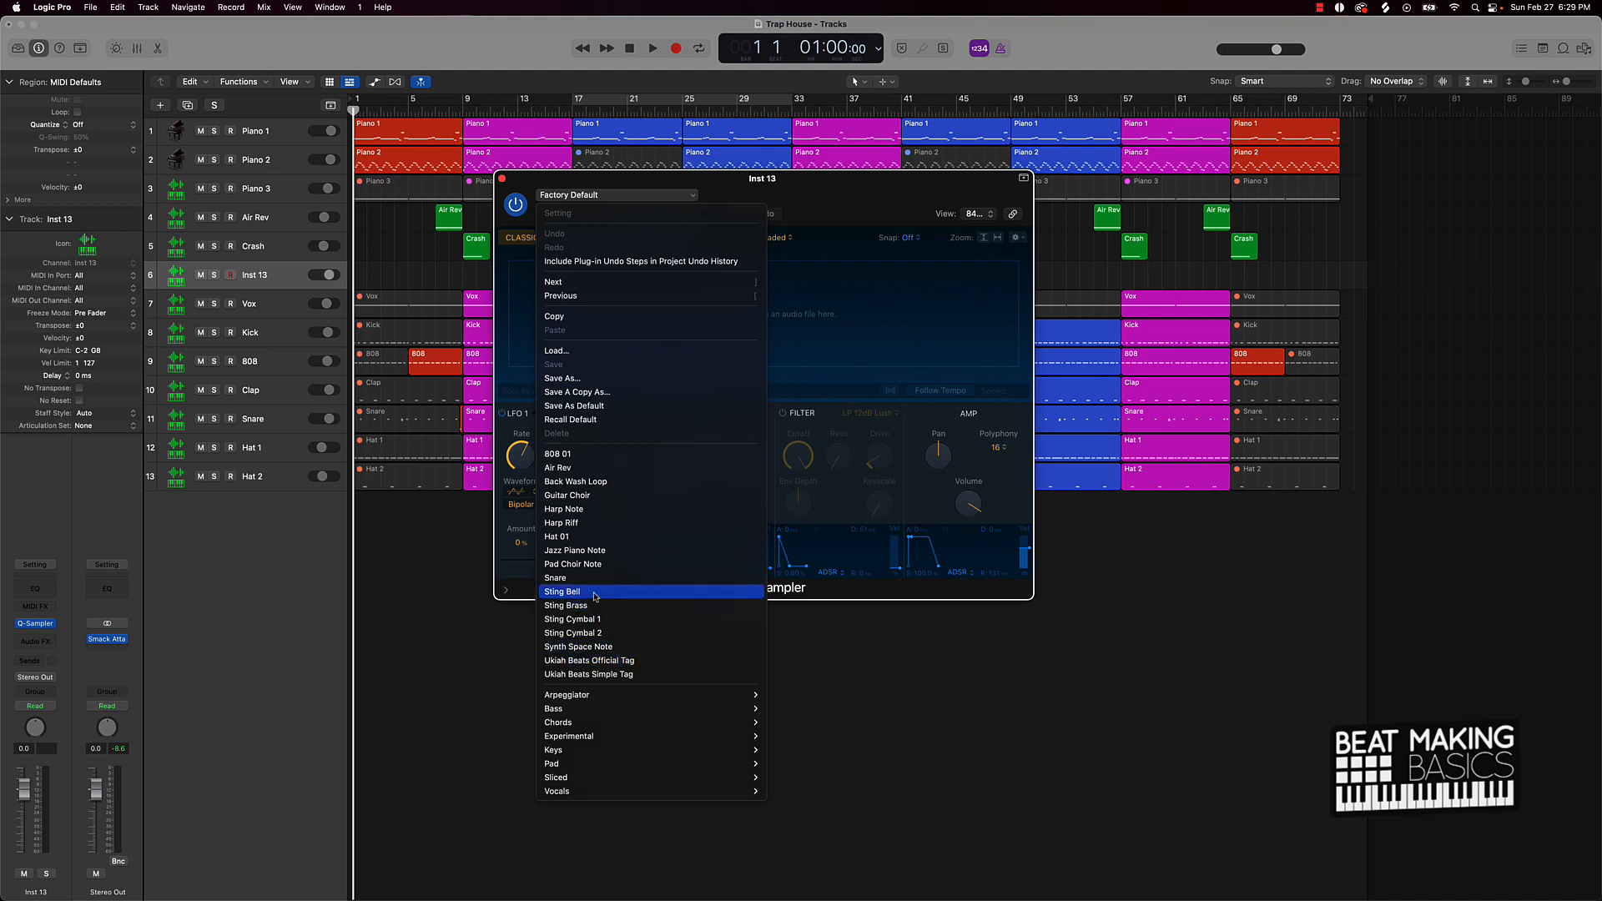
left_click(595, 592)
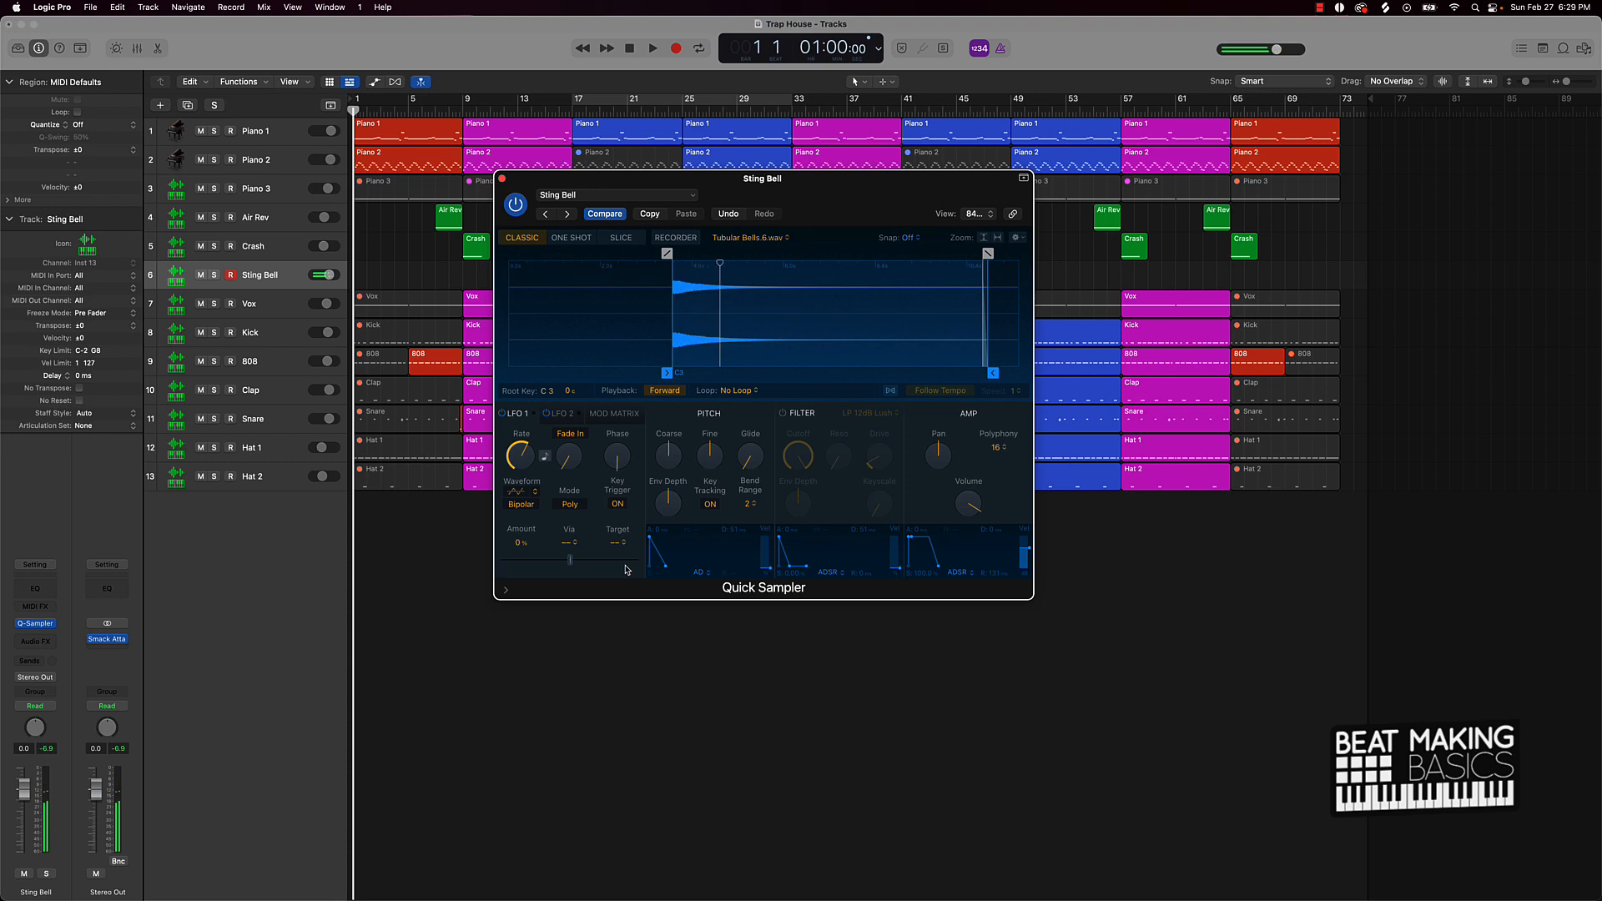
left_click(503, 178)
left_click_drag(332, 277, 325, 277)
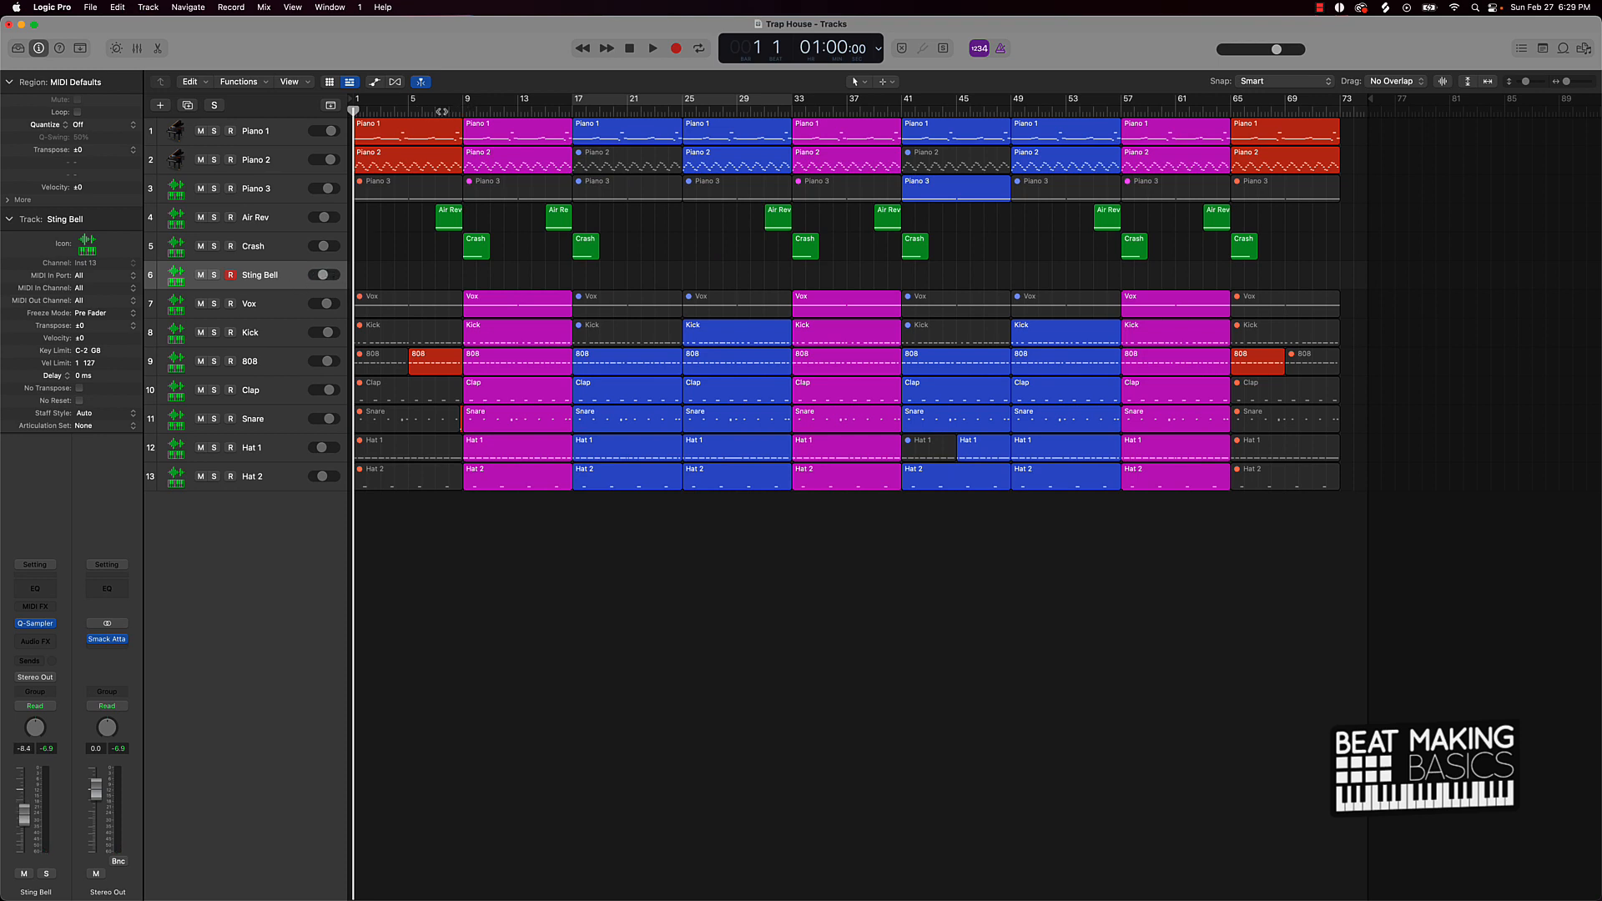
Step: Lower the Sting Bell track's volume to -10.6 dB and record a bell hit at bar 9, starting from bar 7
left_click(435, 111)
left_click_drag(322, 277, 318, 279)
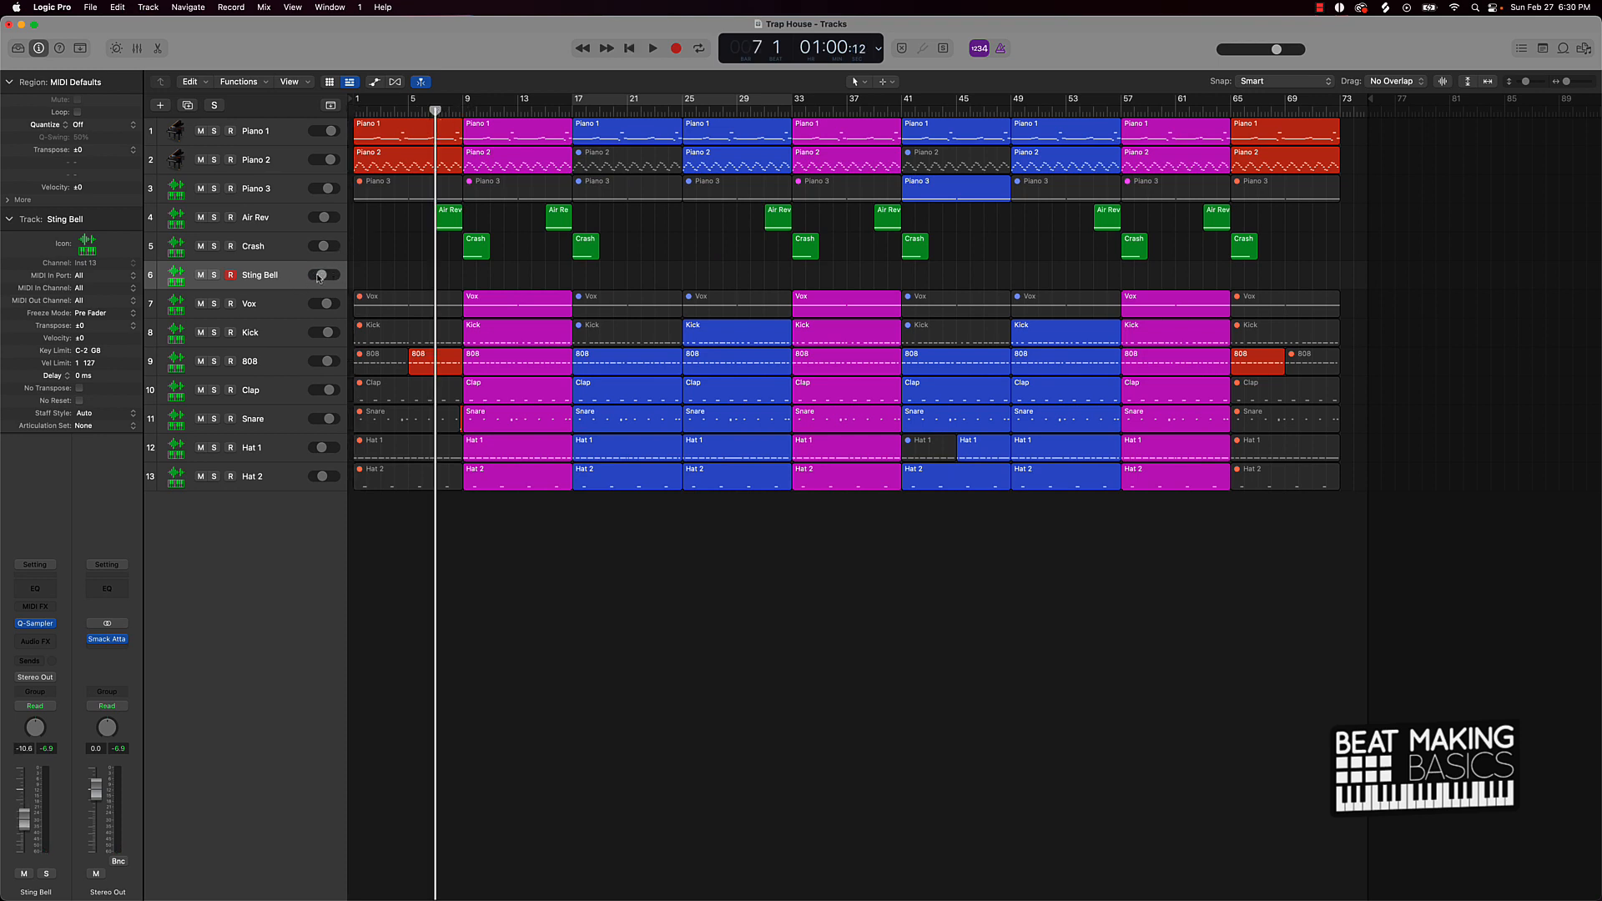
key("space")
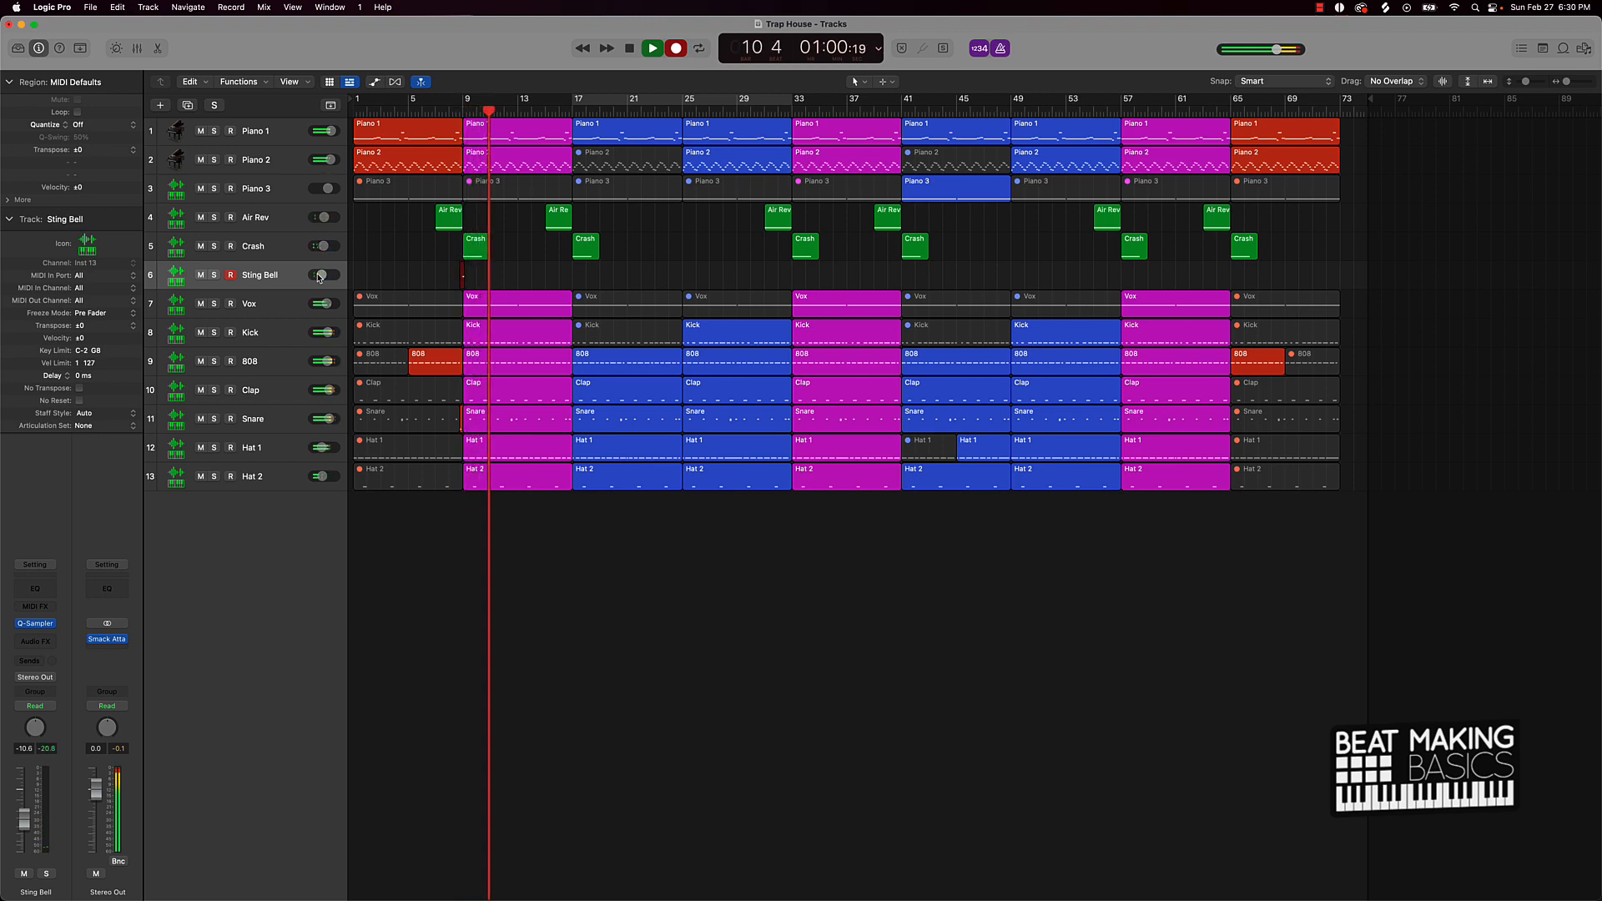
key("space")
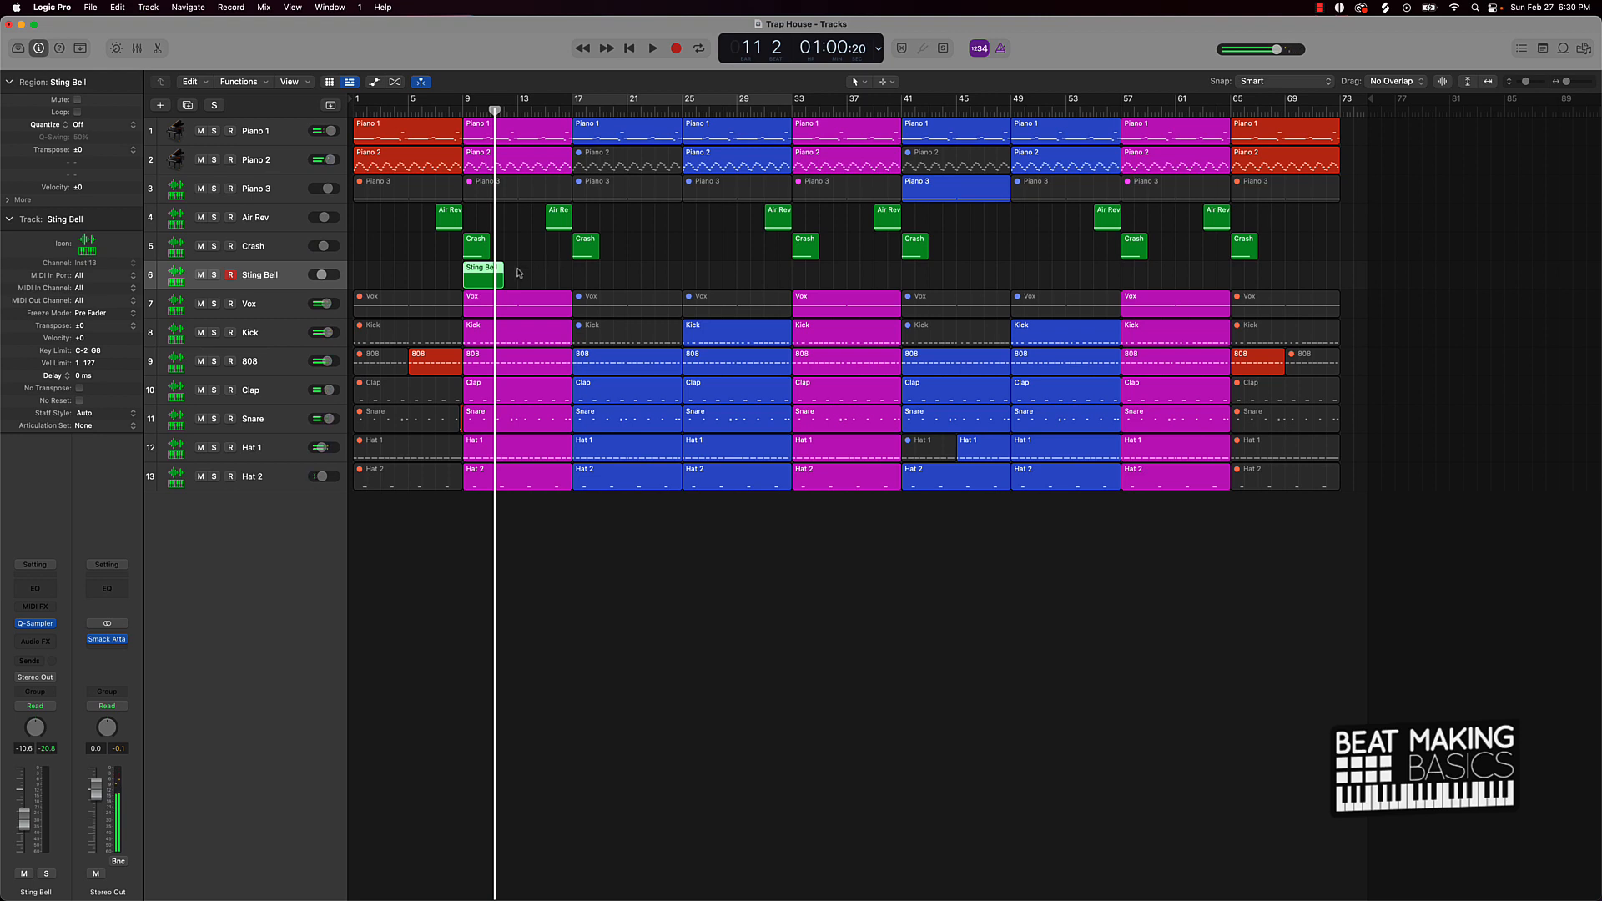
Step: Quantize the recorded Sting Bell note to 1/16 Swing A in the Piano Roll and close the editor
left_click(684, 637)
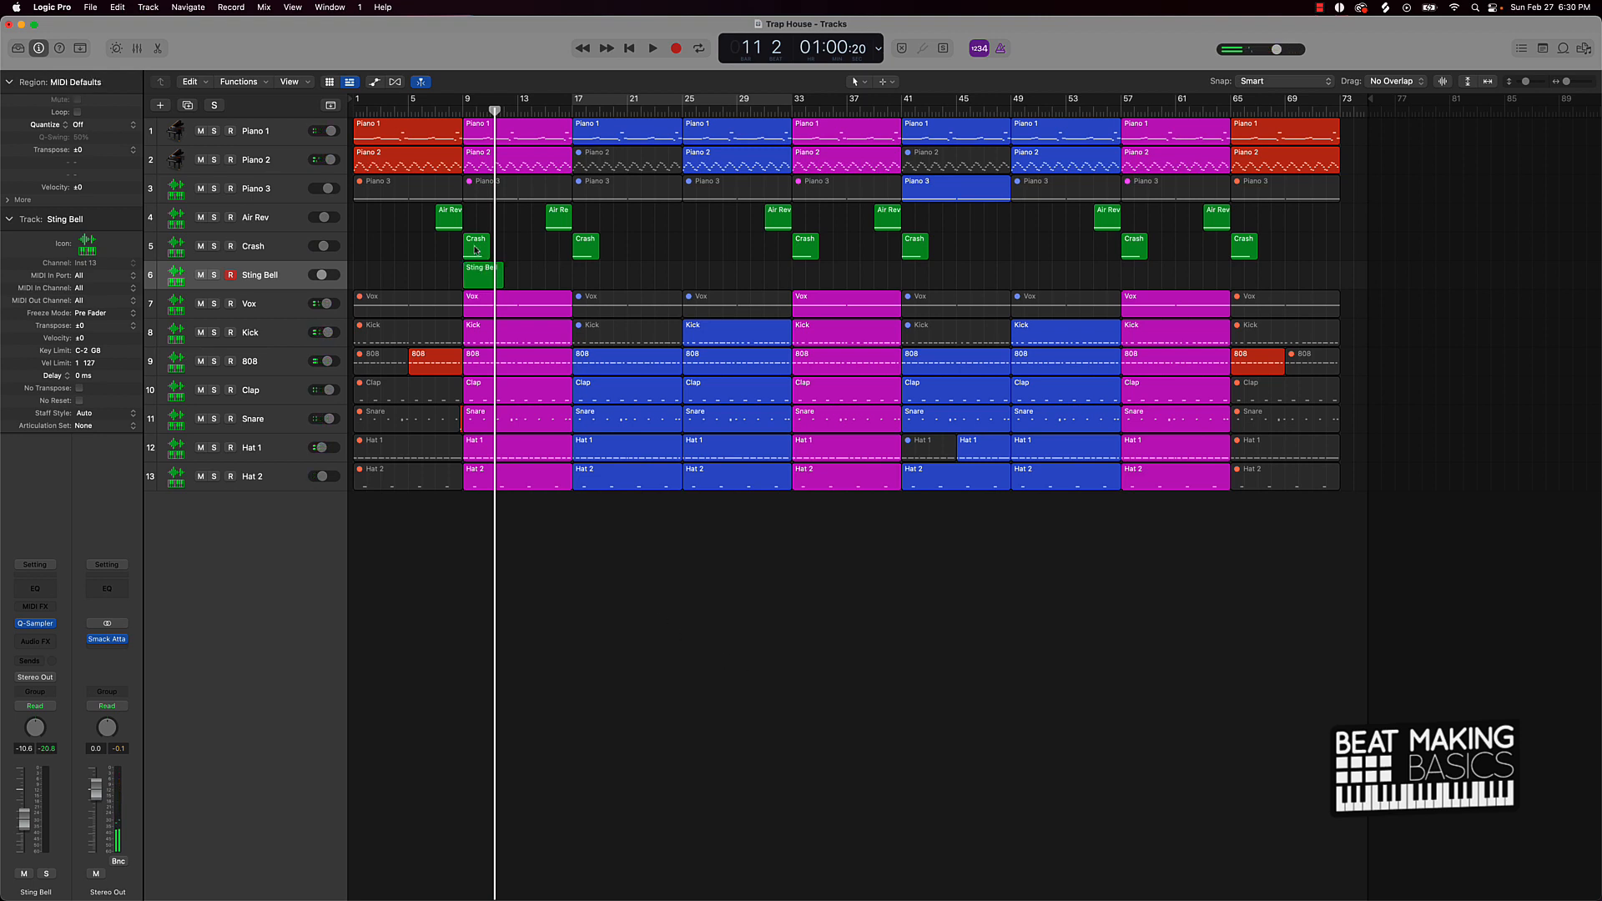
double_click(483, 279)
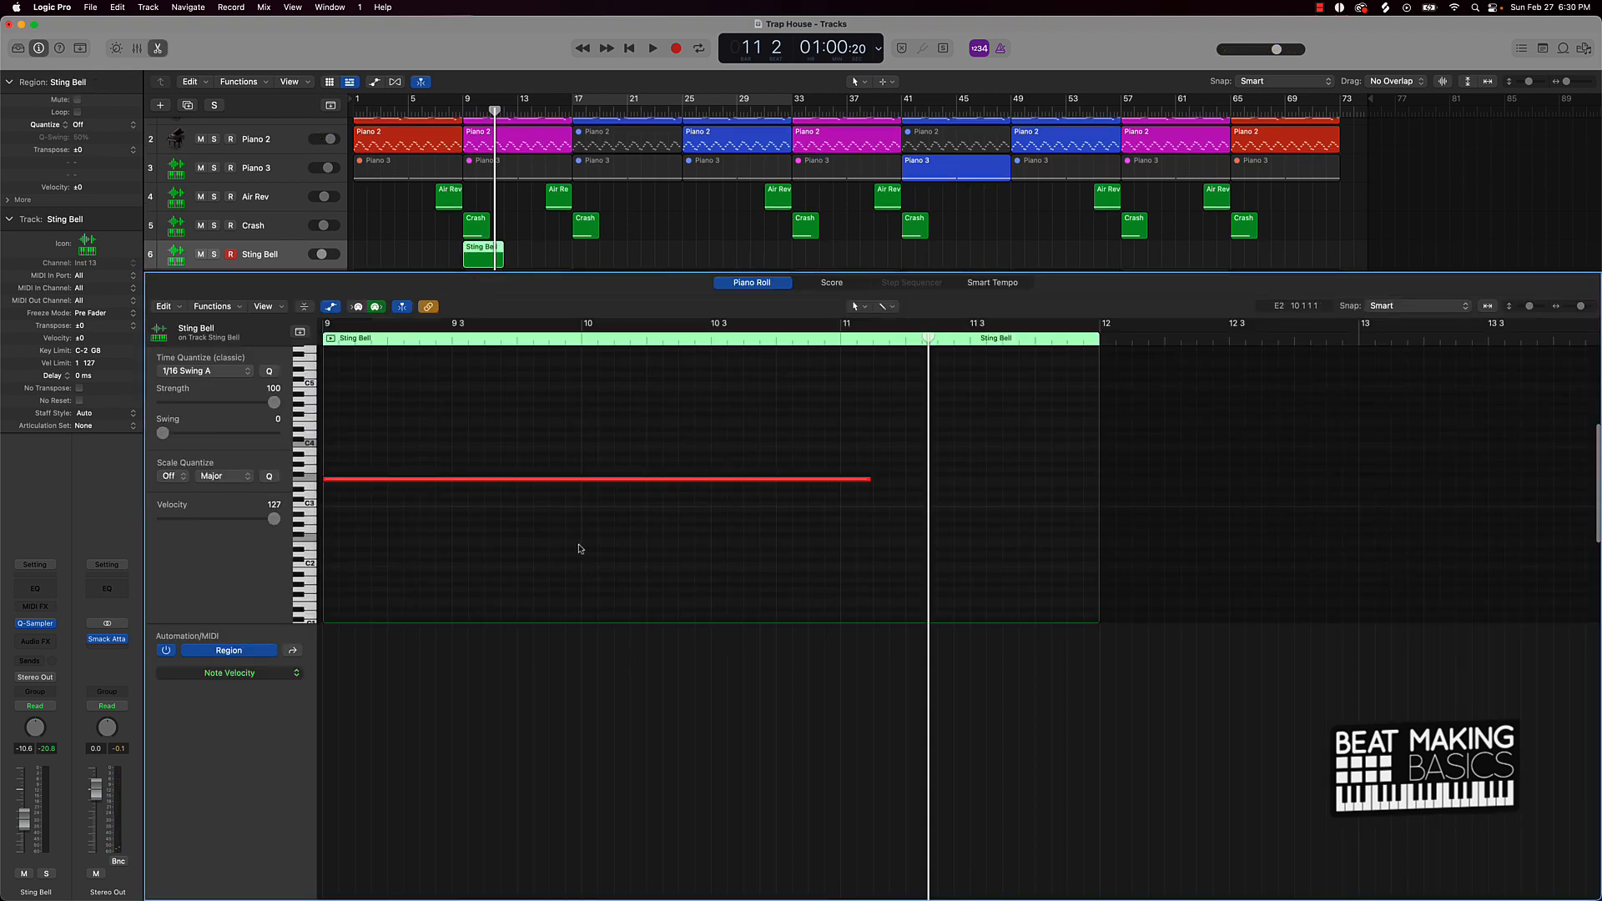
key("super+a")
left_click(462, 429)
key("e")
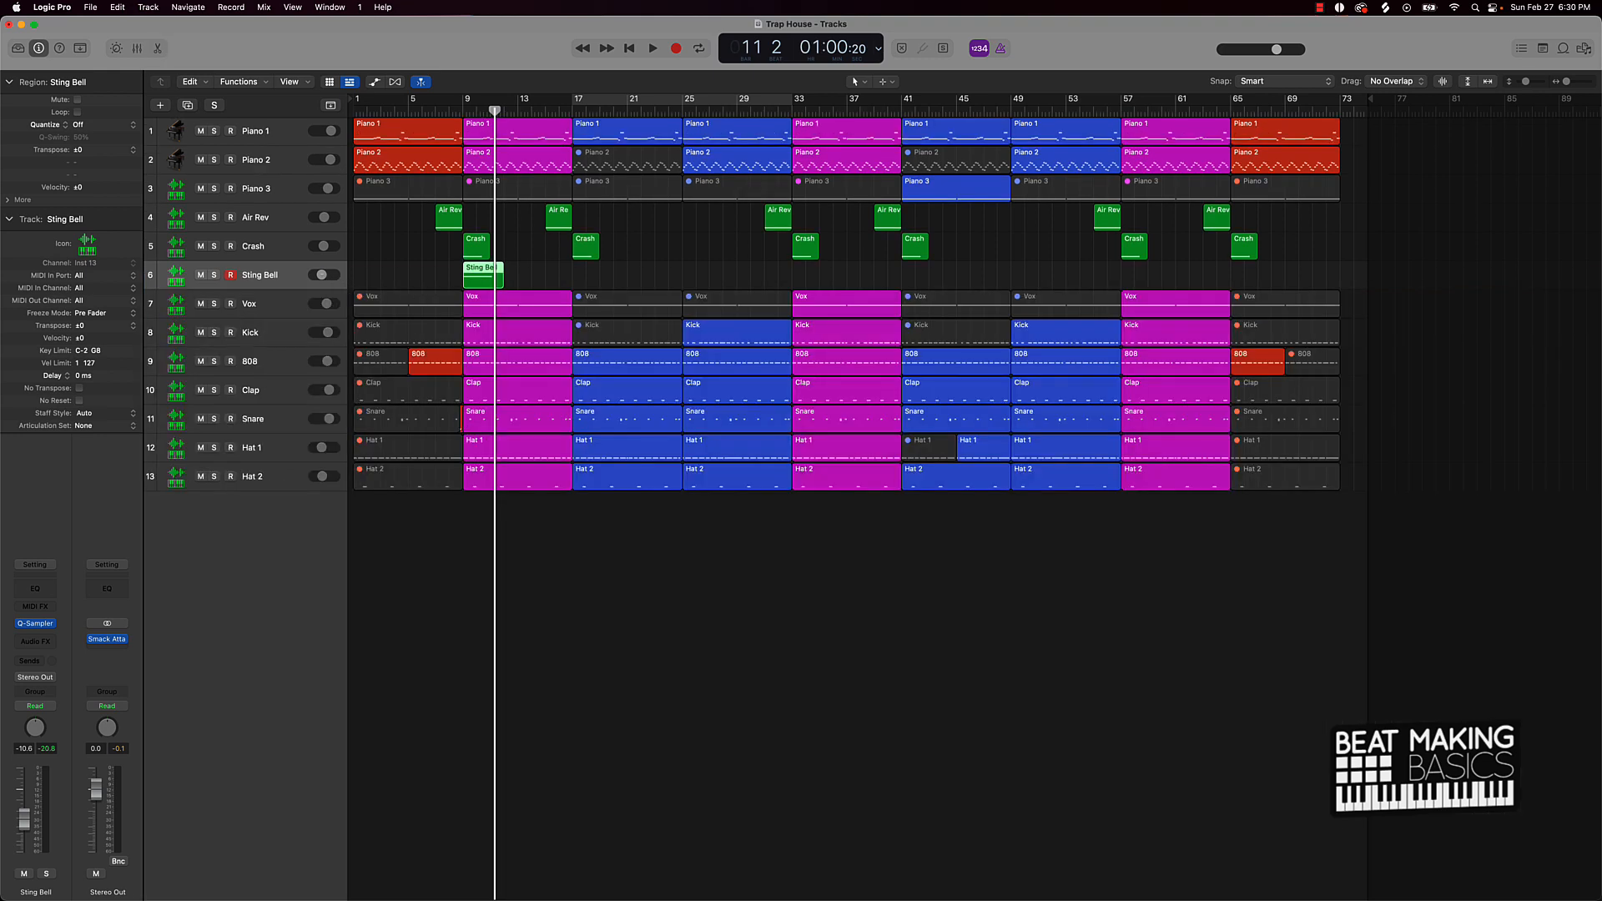
Step: Raise the Sting Bell track's volume to -6.0 dB and rename the track as Bell
left_click(397, 268)
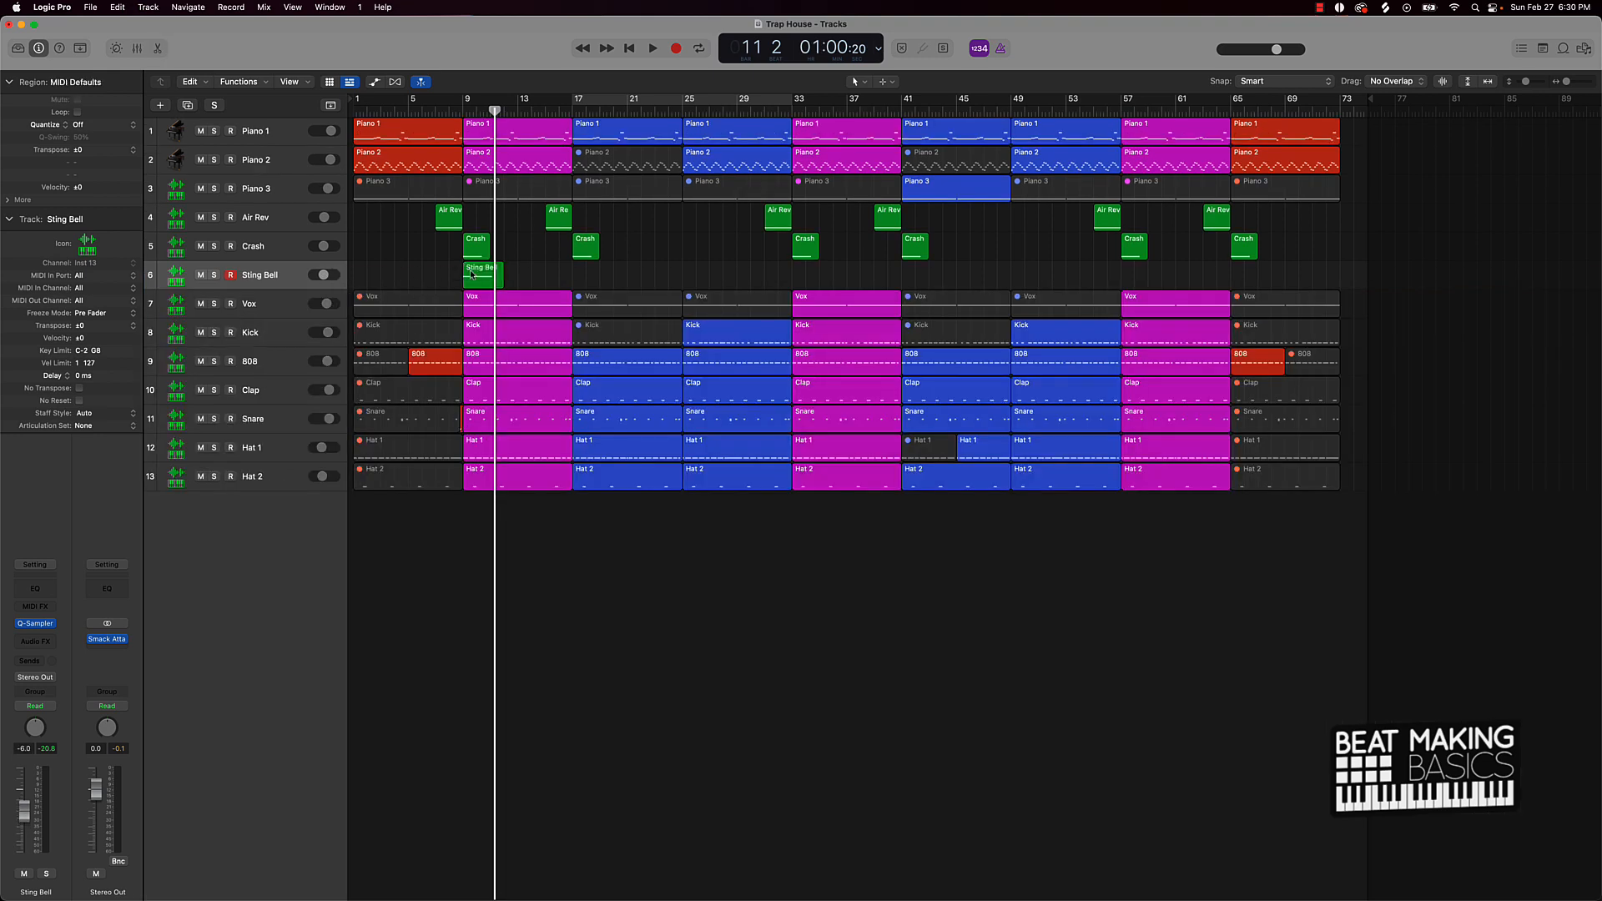
double_click(260, 275)
type("B")
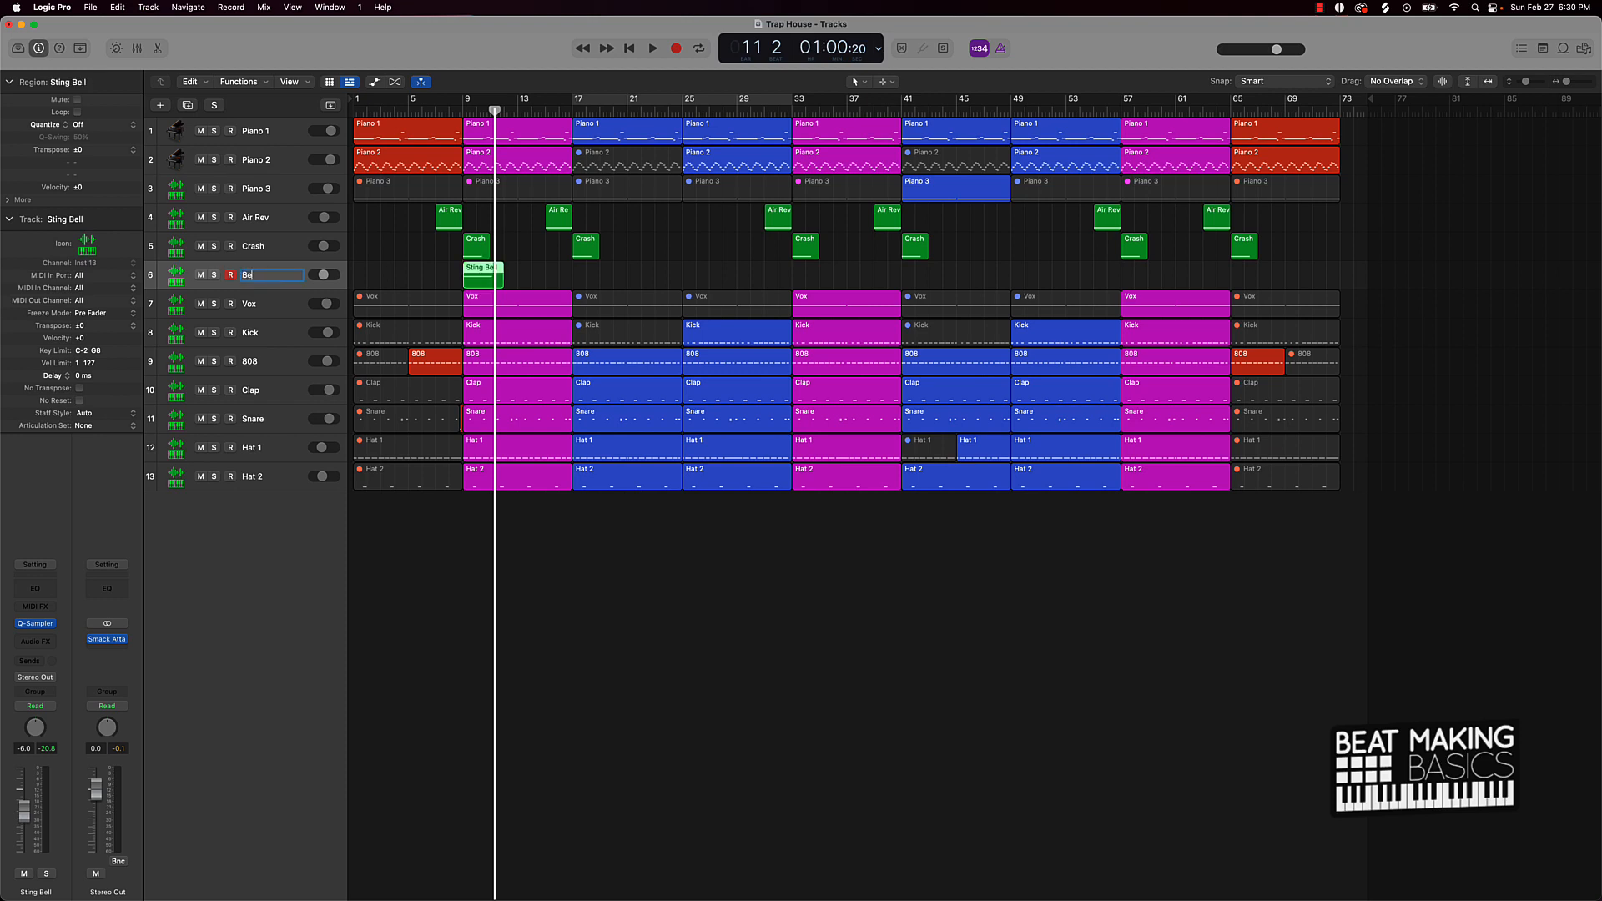
key("Return")
Step: Search the sound Library for "tub" to find tubular bell patches
left_click(18, 48)
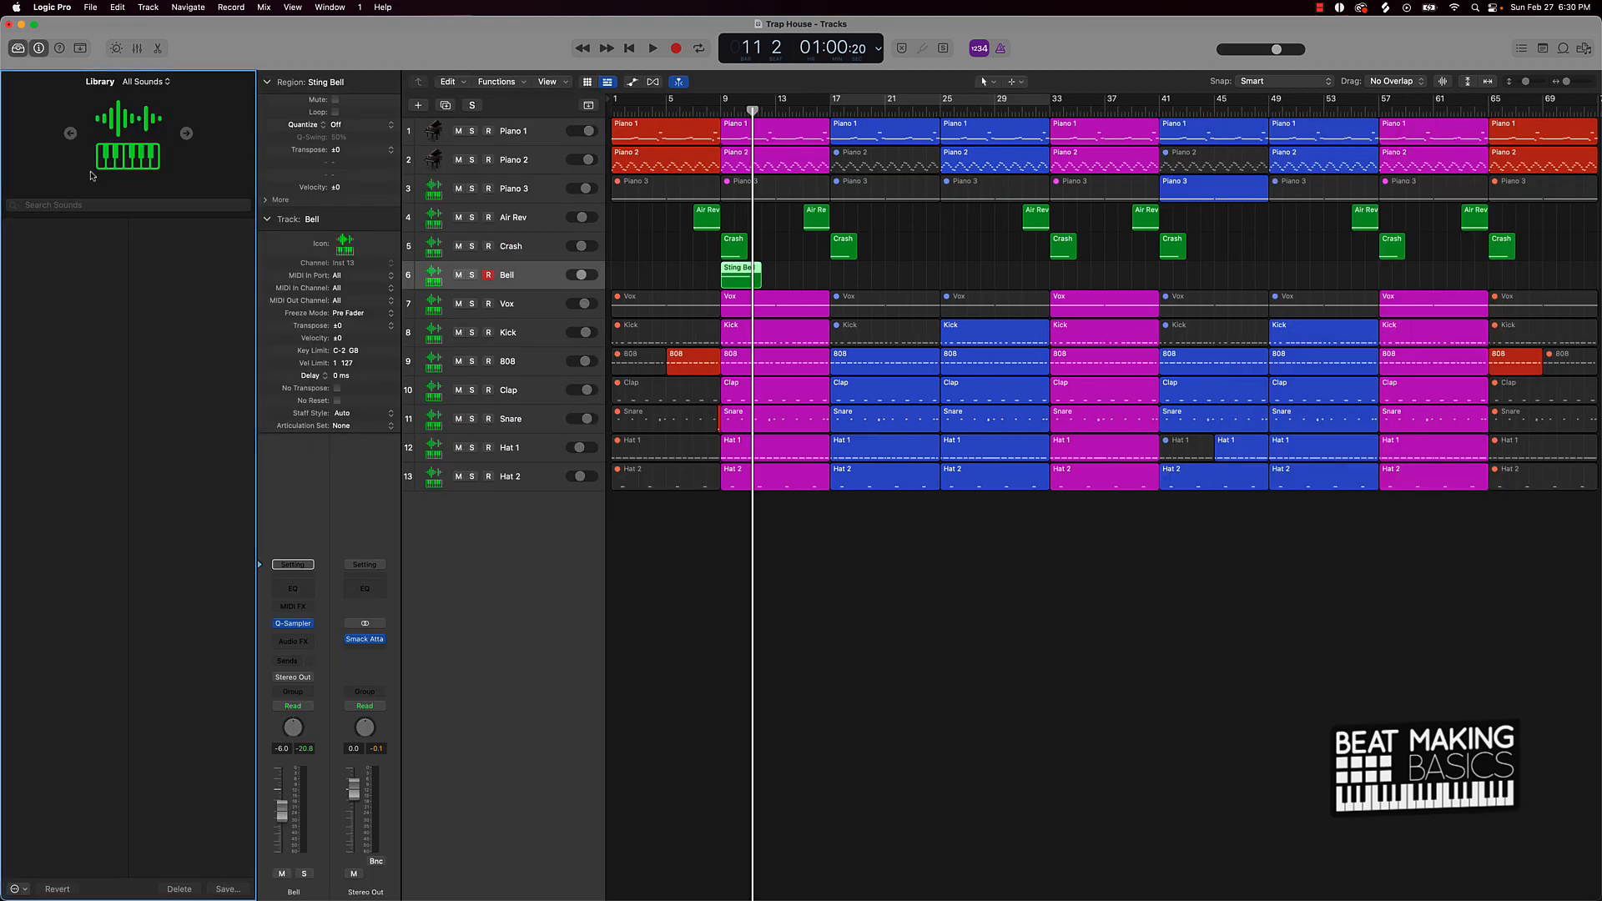
left_click(90, 205)
type("tub")
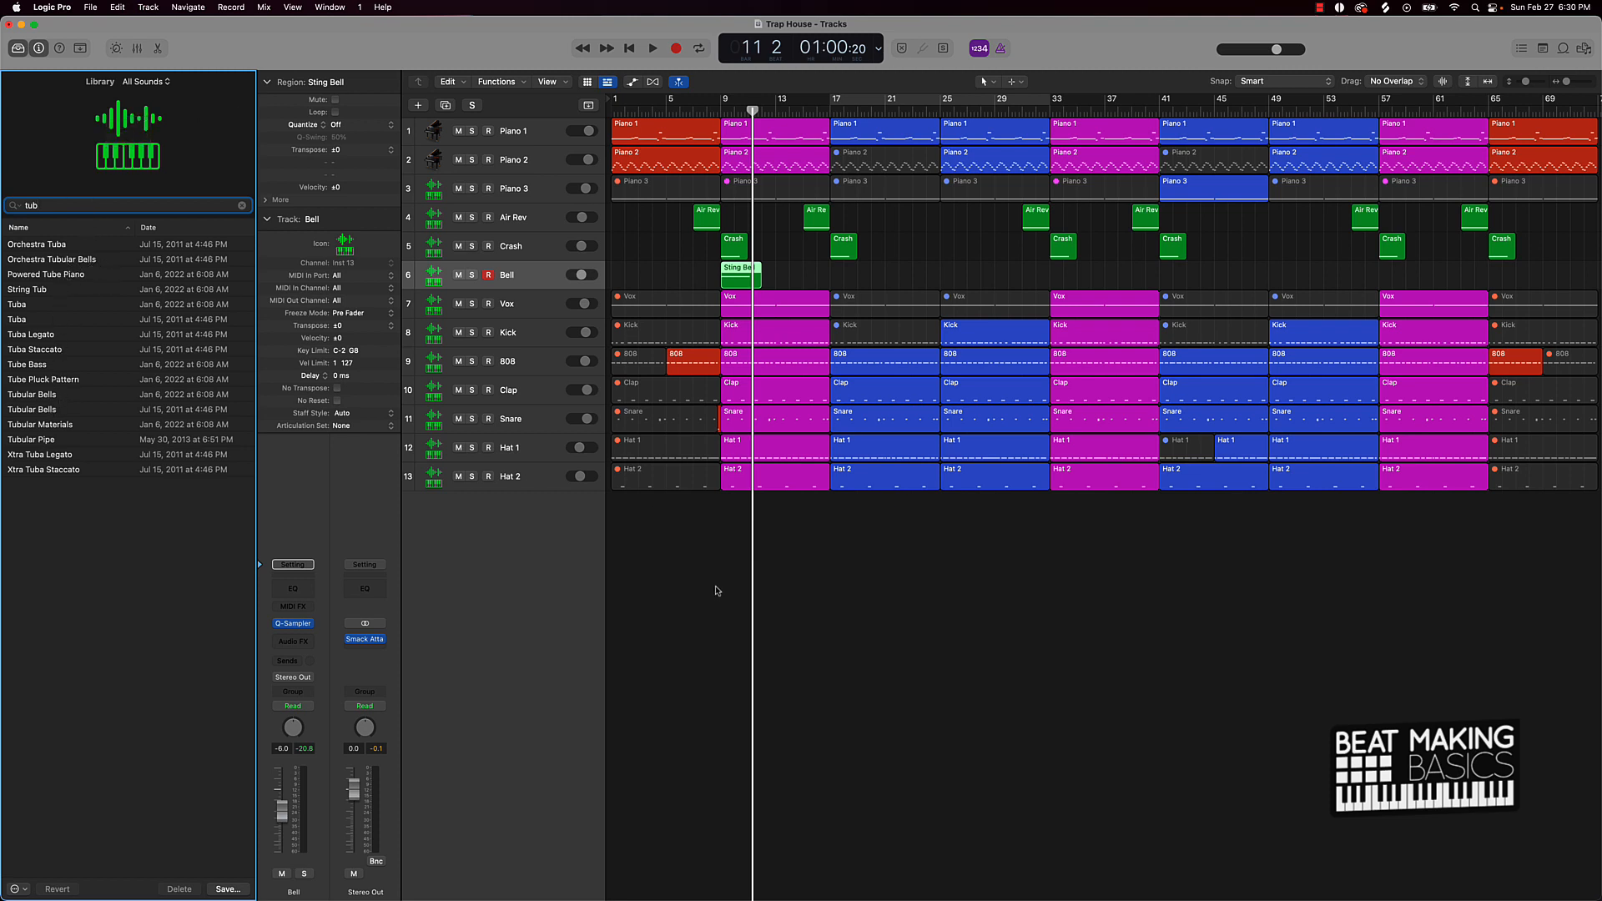
Step: Name all regions after their tracks so the bell region matches its track, and close the Library
left_click(667, 540)
key("super+a")
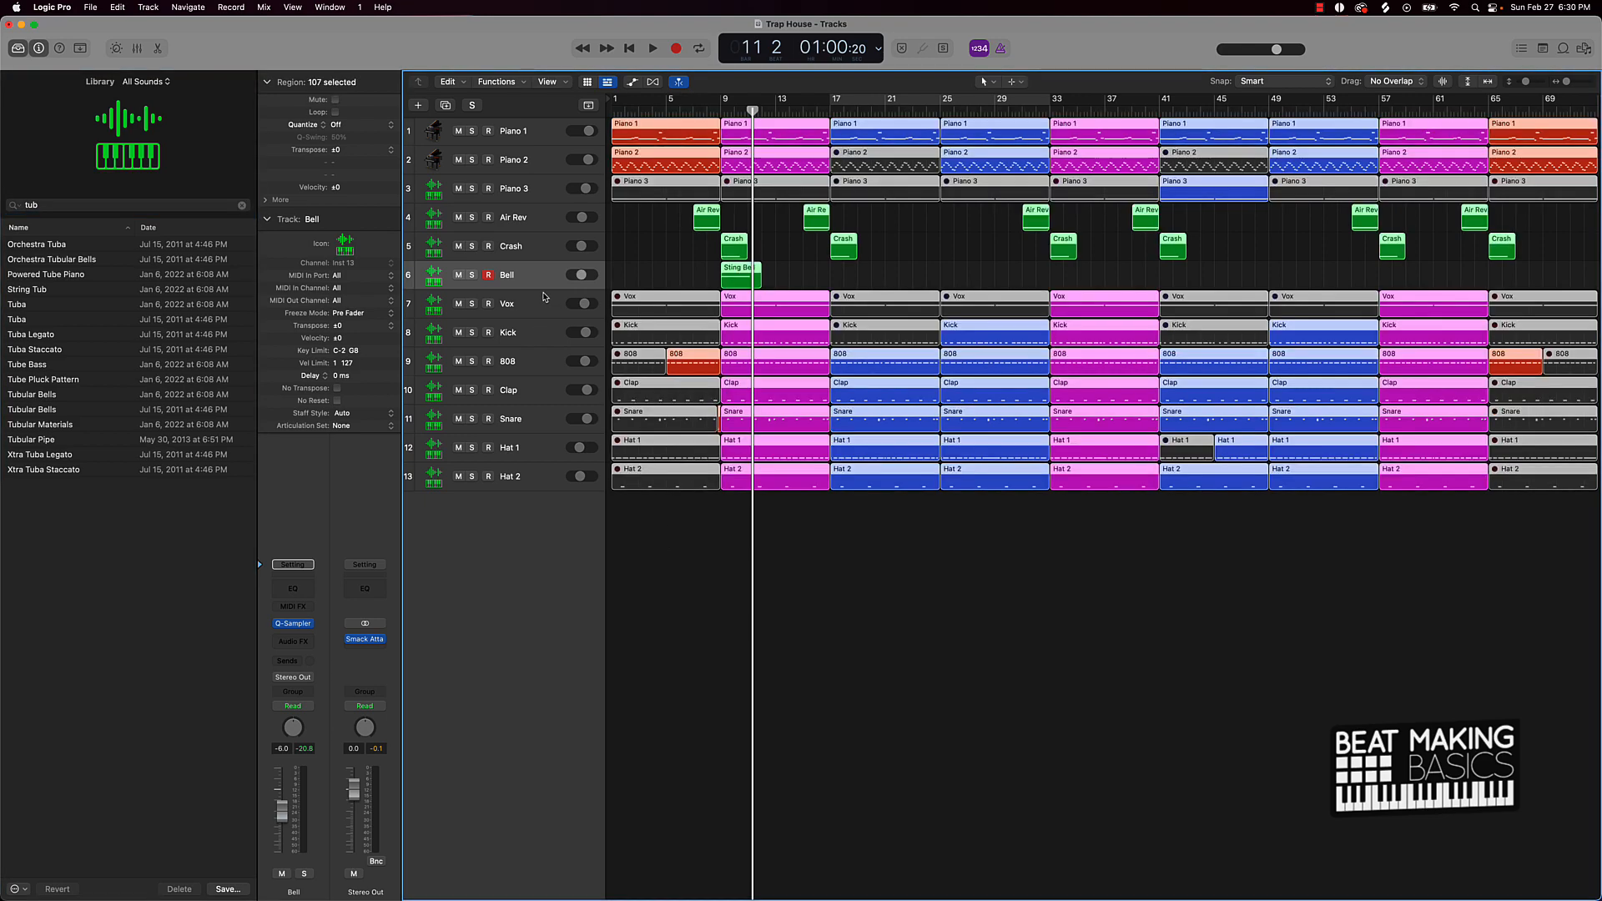
left_click(708, 531)
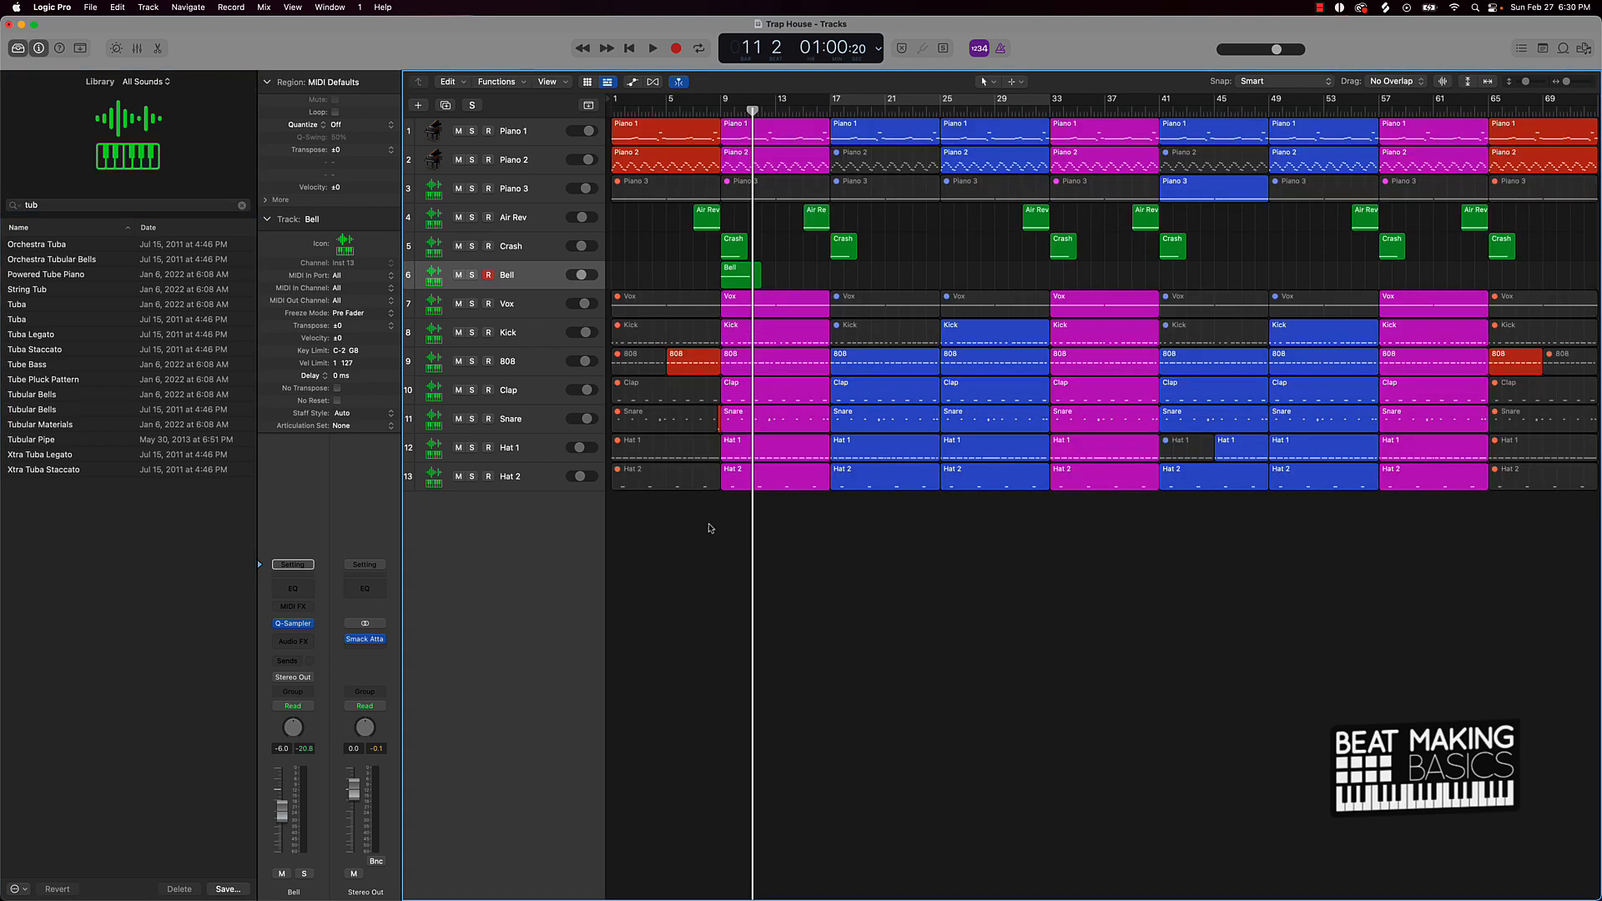
key("e")
key("e")
left_click(17, 51)
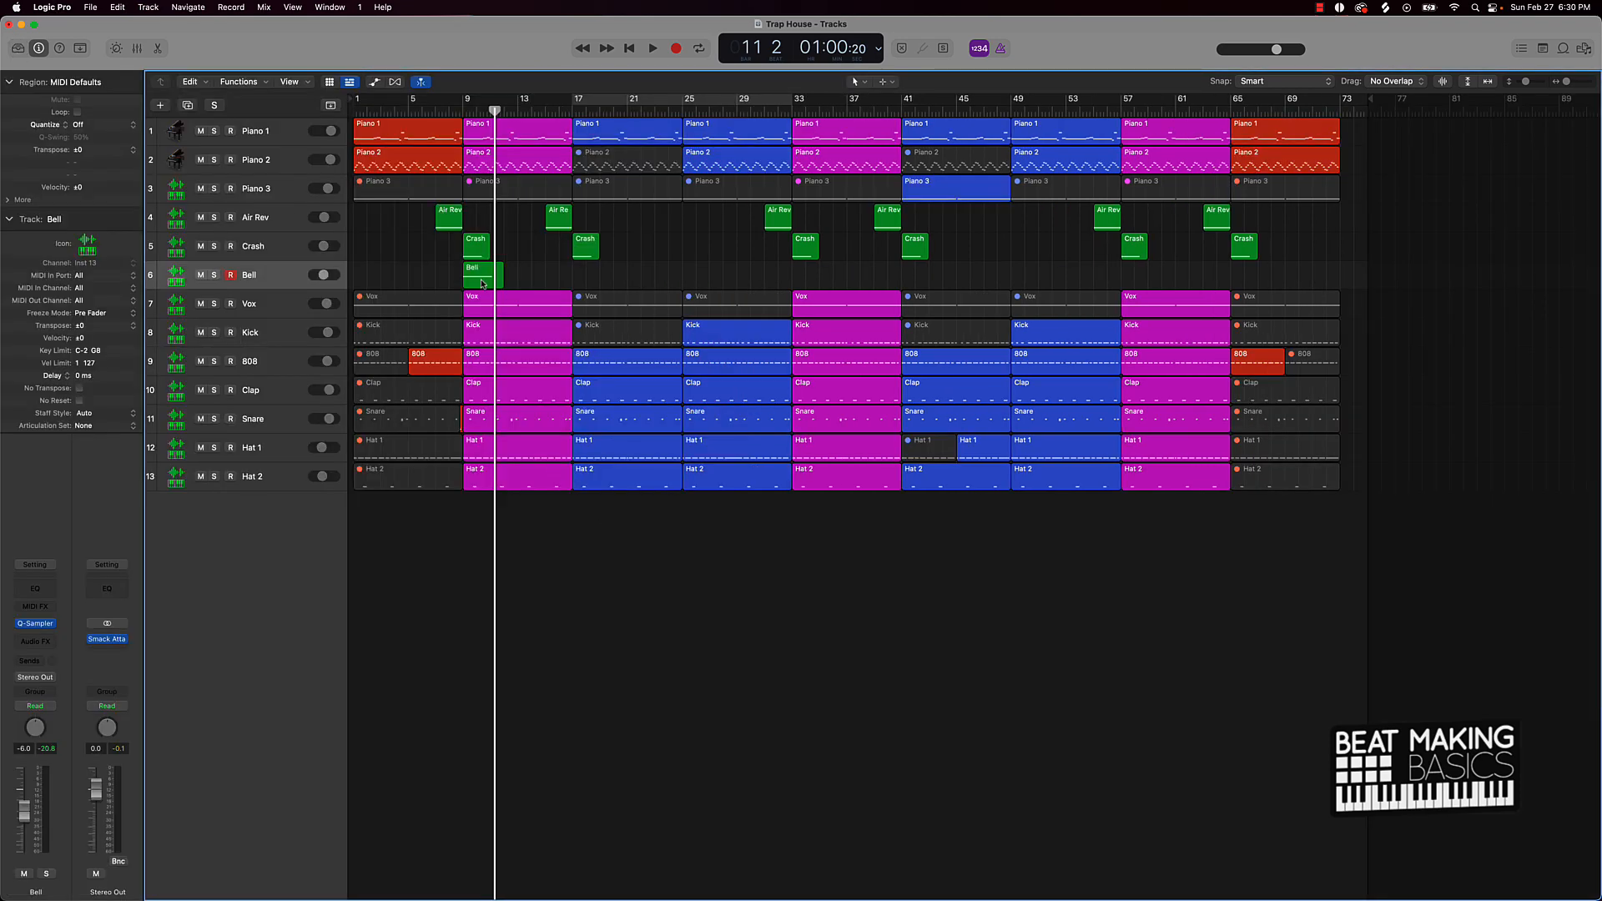
Step: Copy the Bell region to bars 17, 33, 41, 57 and 65, and return the playhead to the start
left_click_drag(482, 285, 1133, 274)
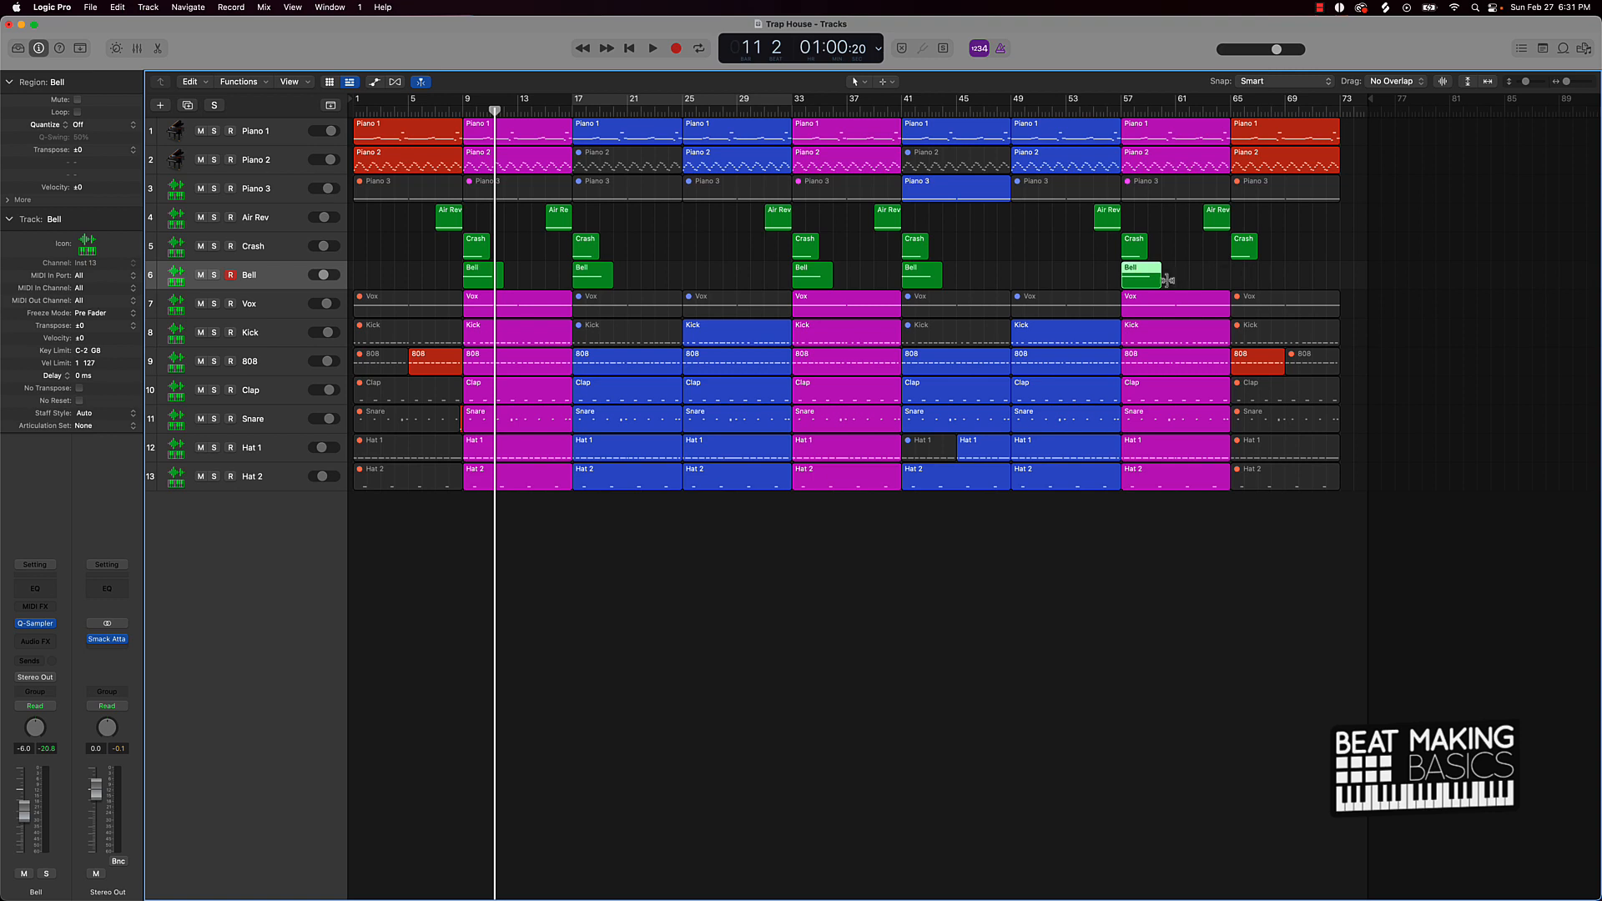
left_click_drag(1143, 282, 1251, 283)
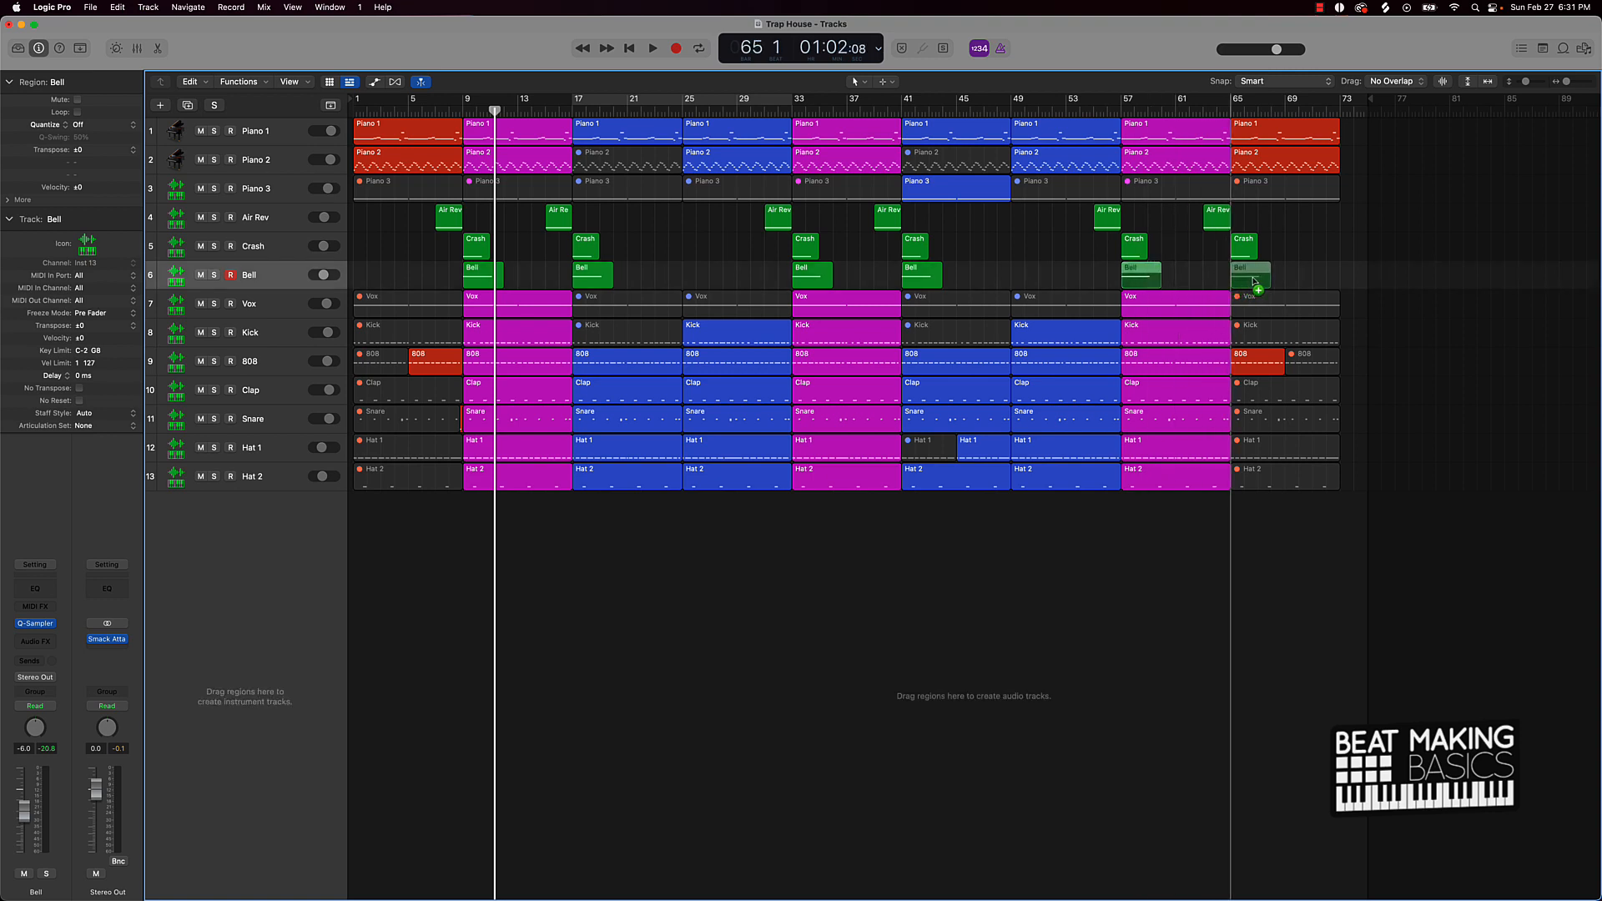
left_click(1098, 292)
key("Return")
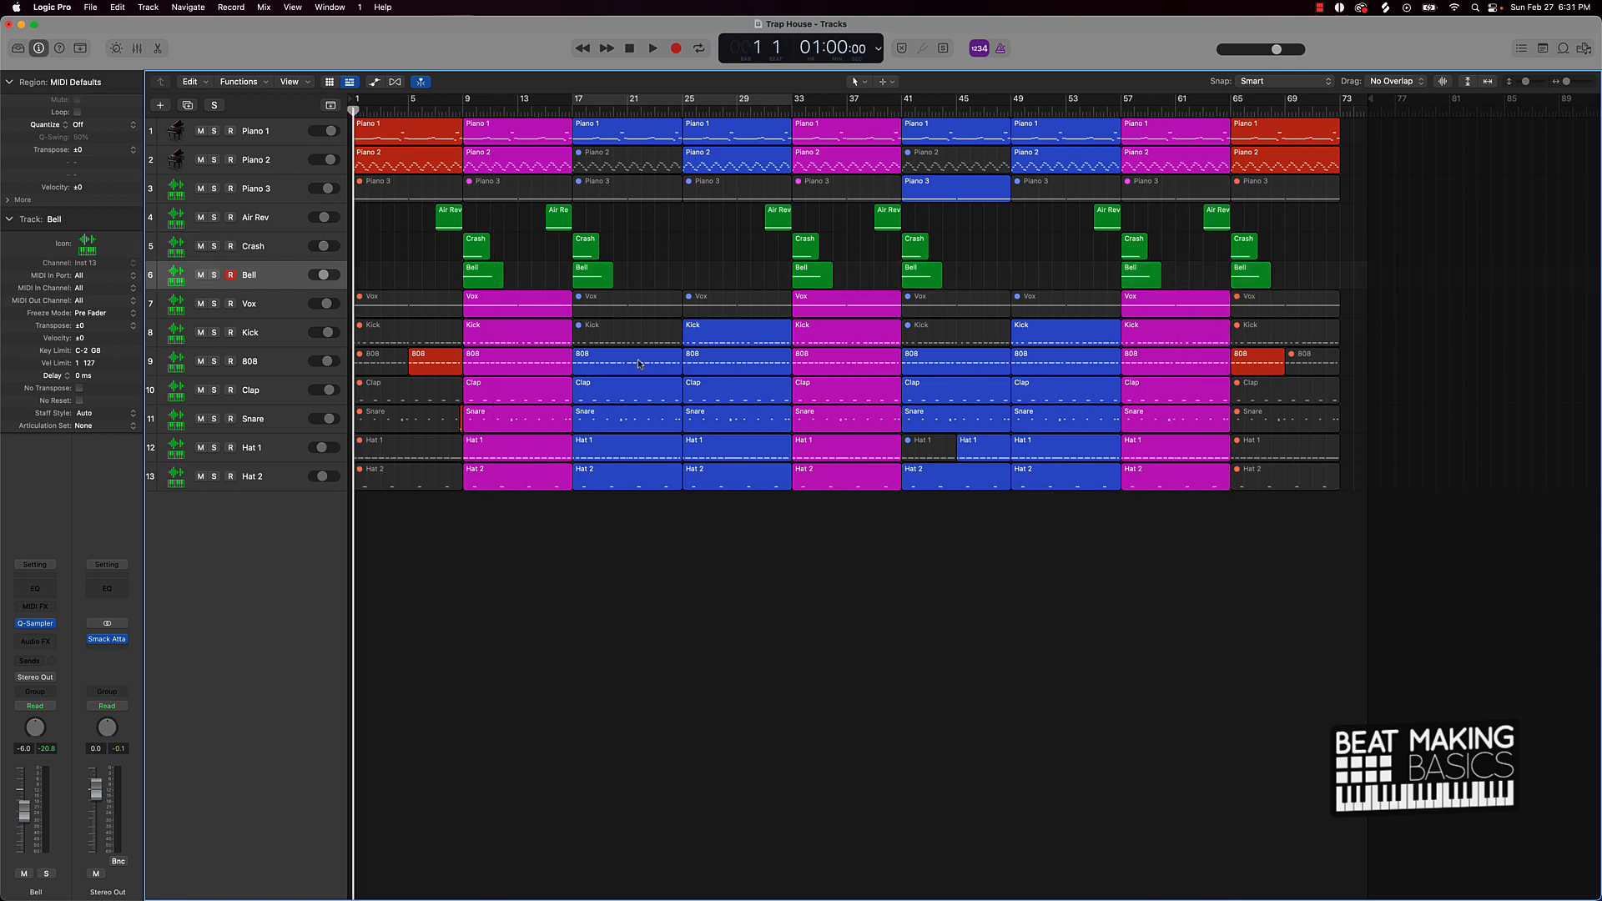
Step: Create a software instrument track with Quick Sampler and load the Ukiah Beats Official Tag preset
left_click(160, 105)
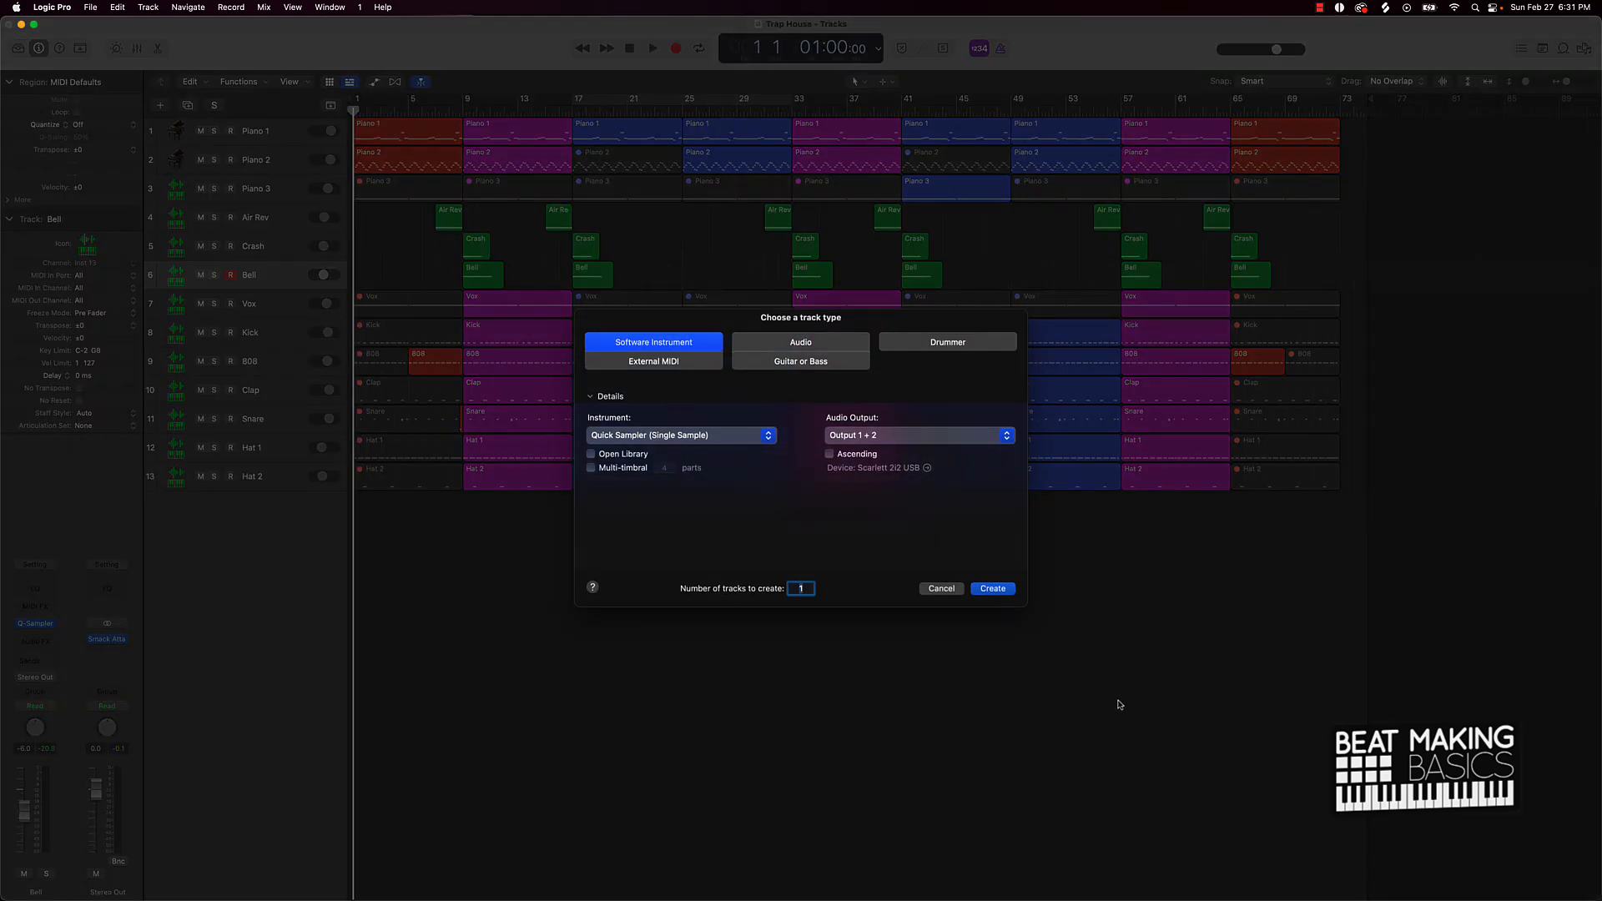
left_click(1002, 591)
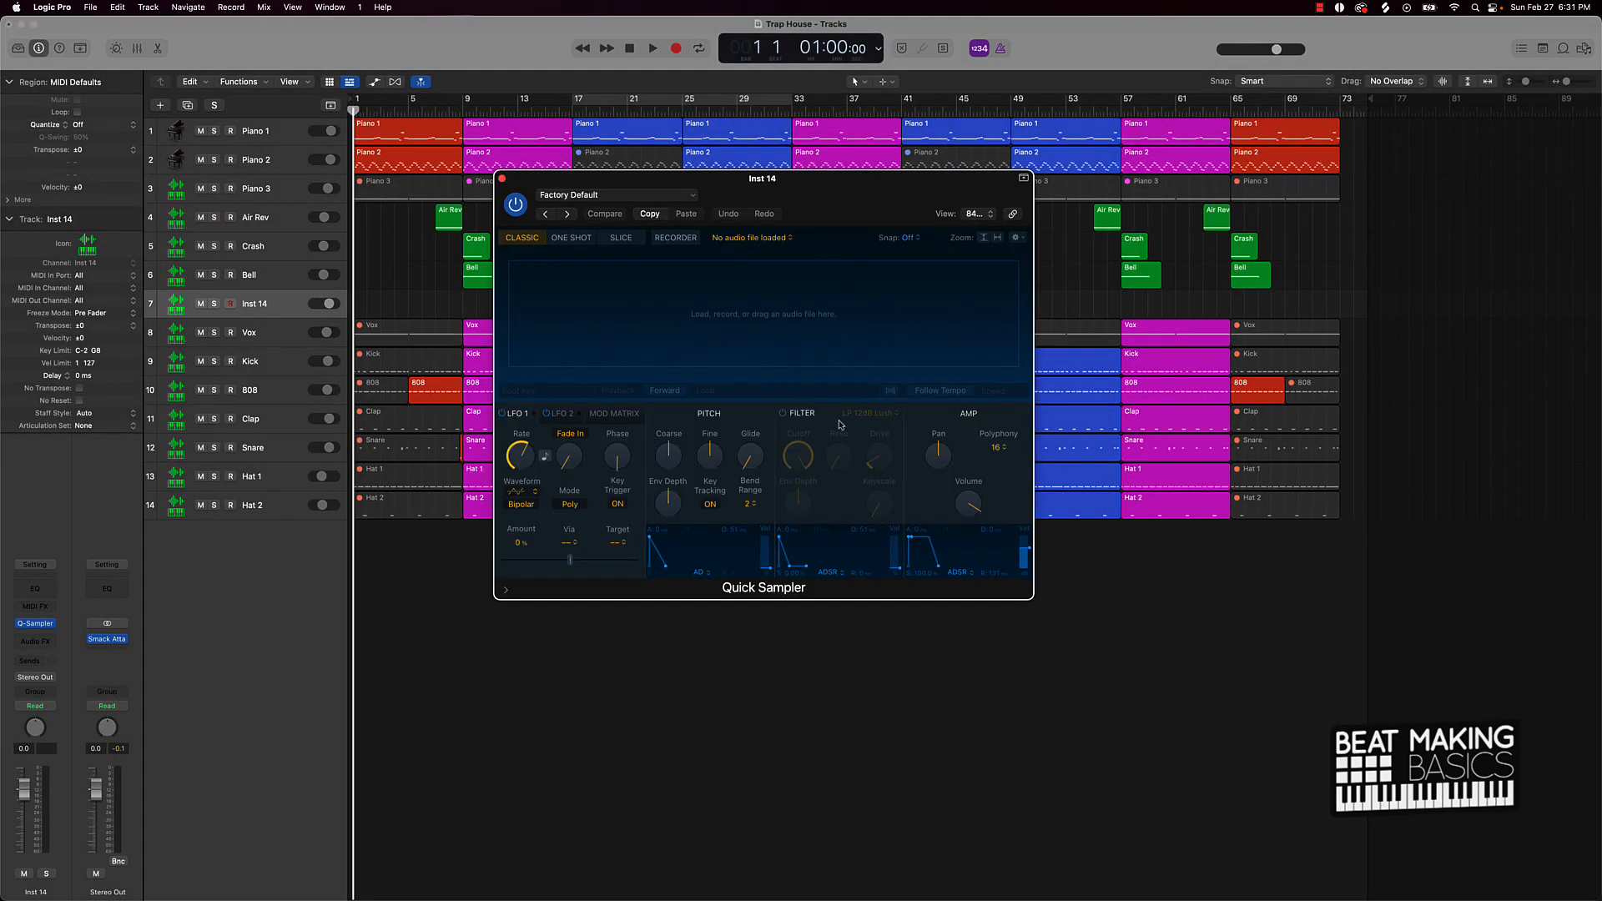
left_click(589, 199)
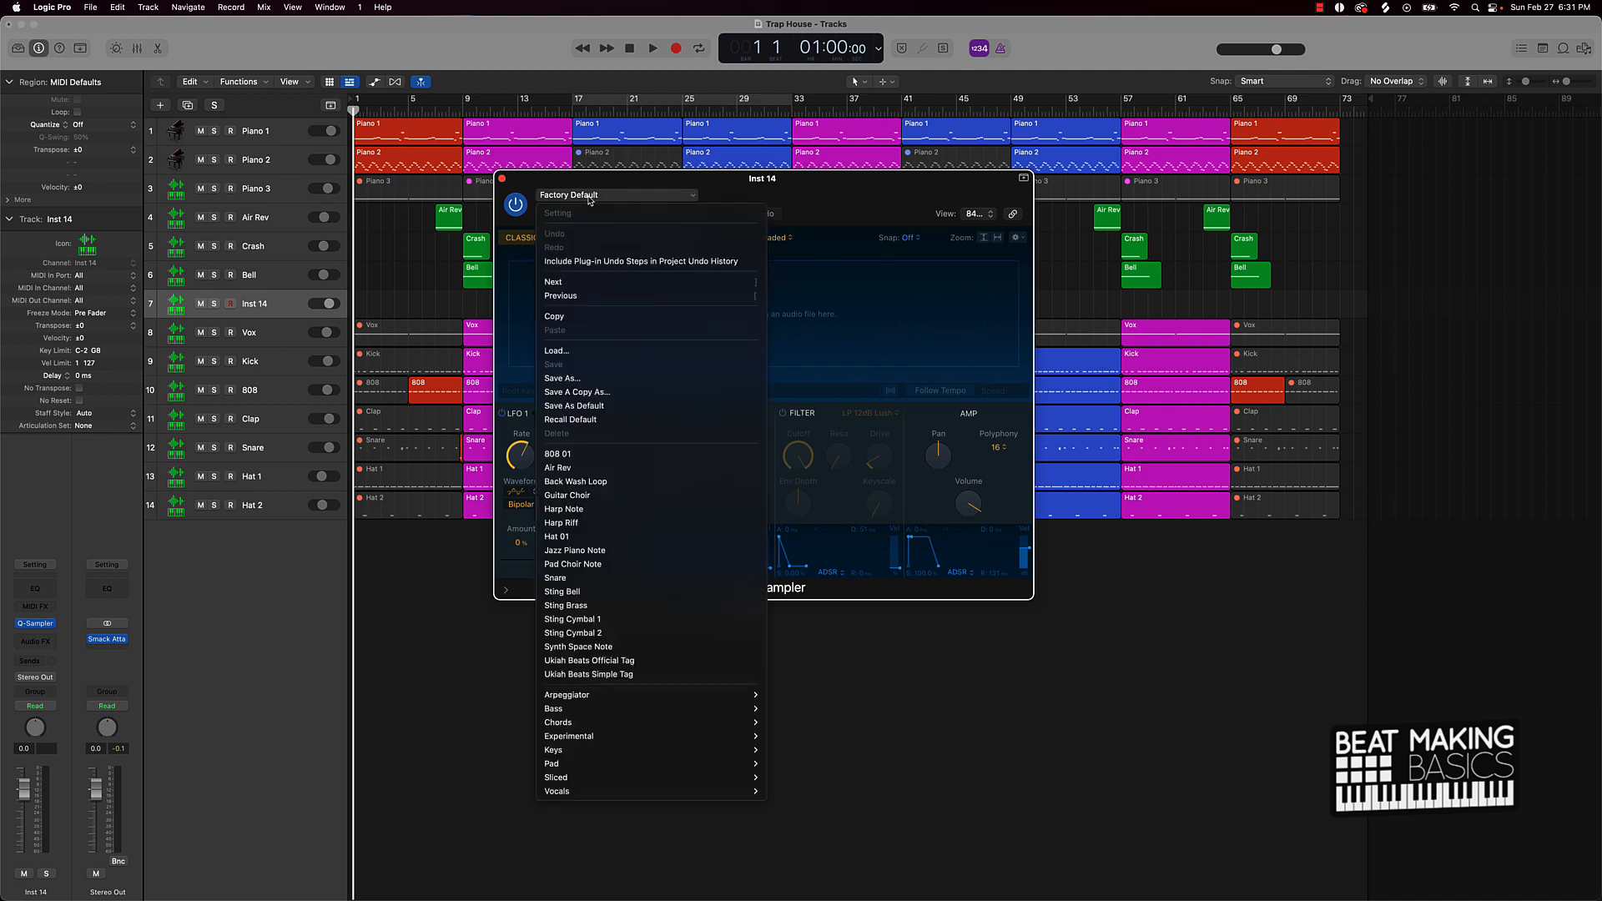
left_click(613, 661)
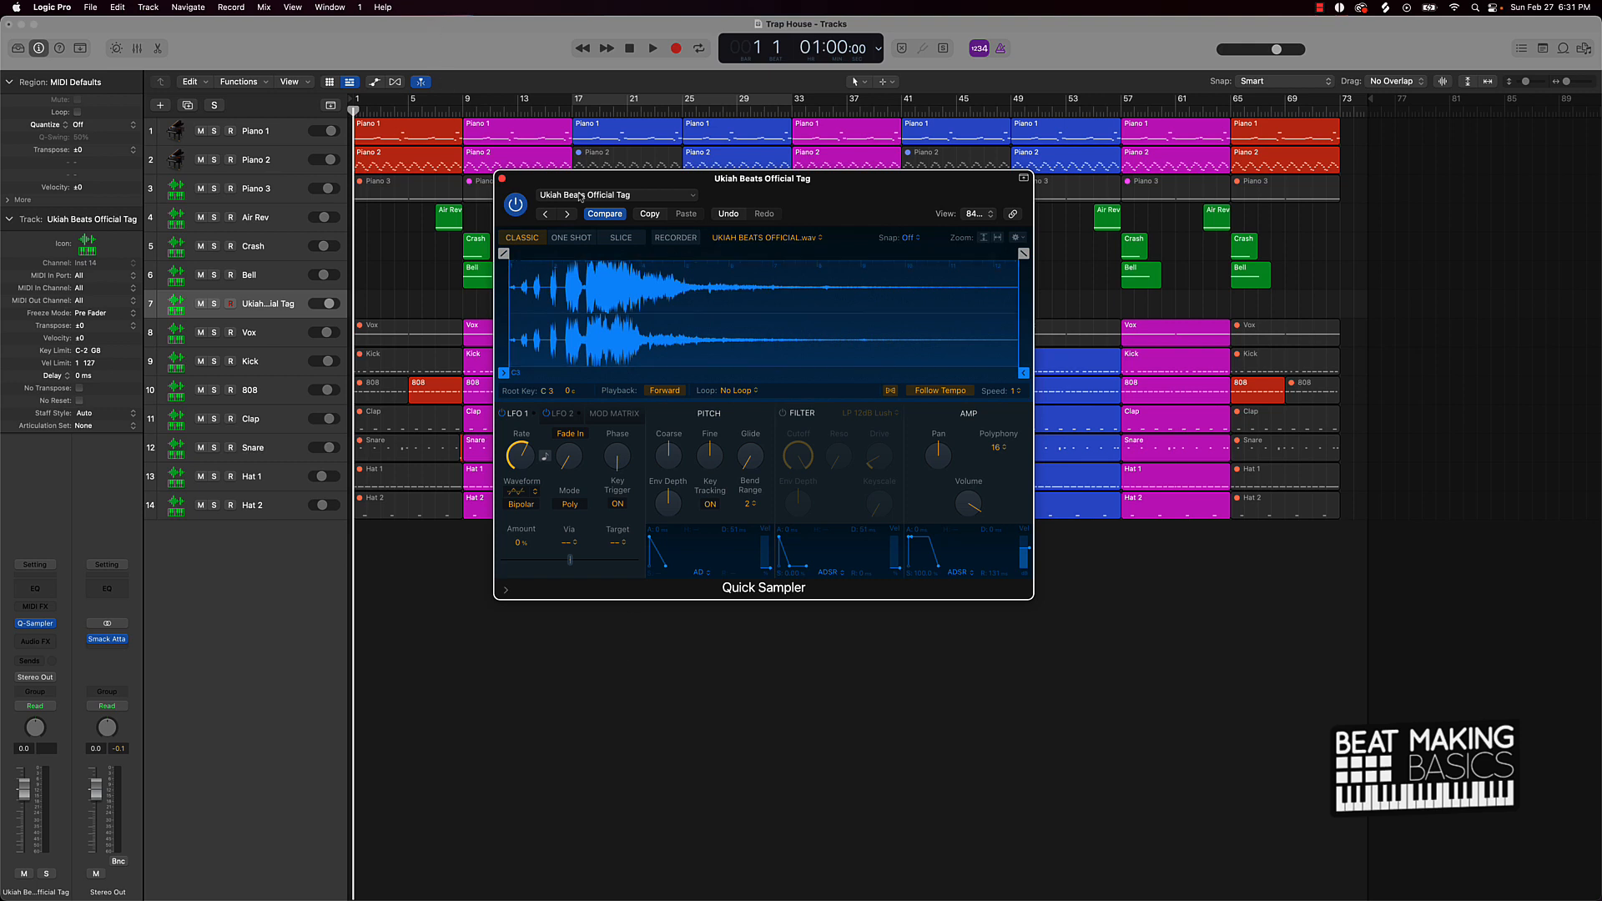
left_click(501, 179)
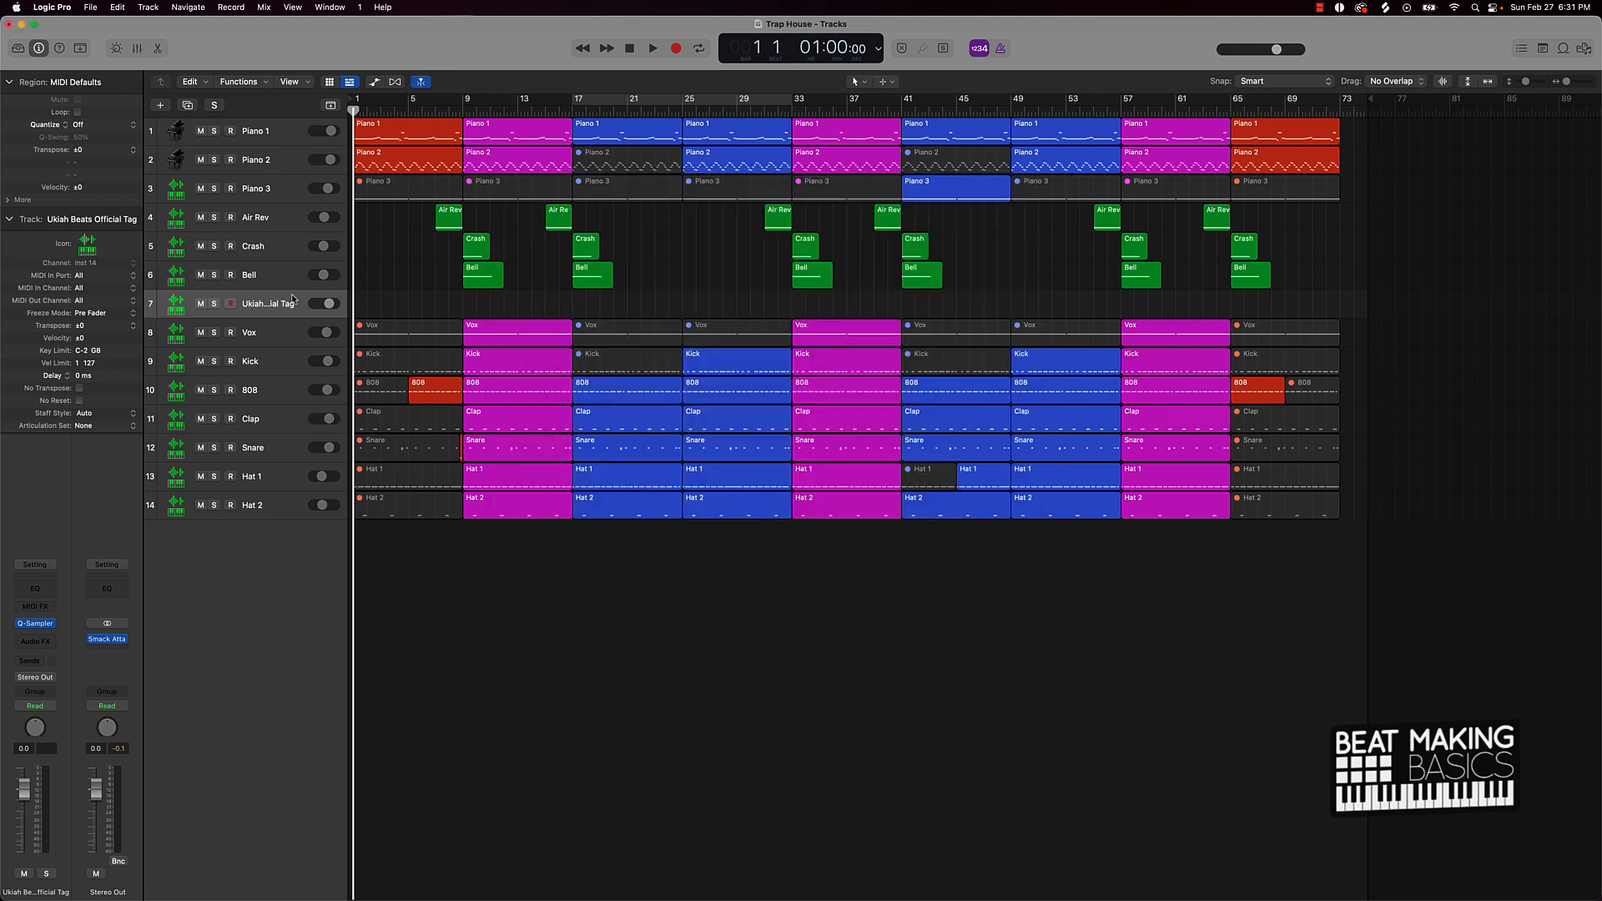
Step: Lower the tag track's volume to -10.6 dB and turn off Flex for its sample in Quick Sampler
left_click_drag(24, 789, 24, 818)
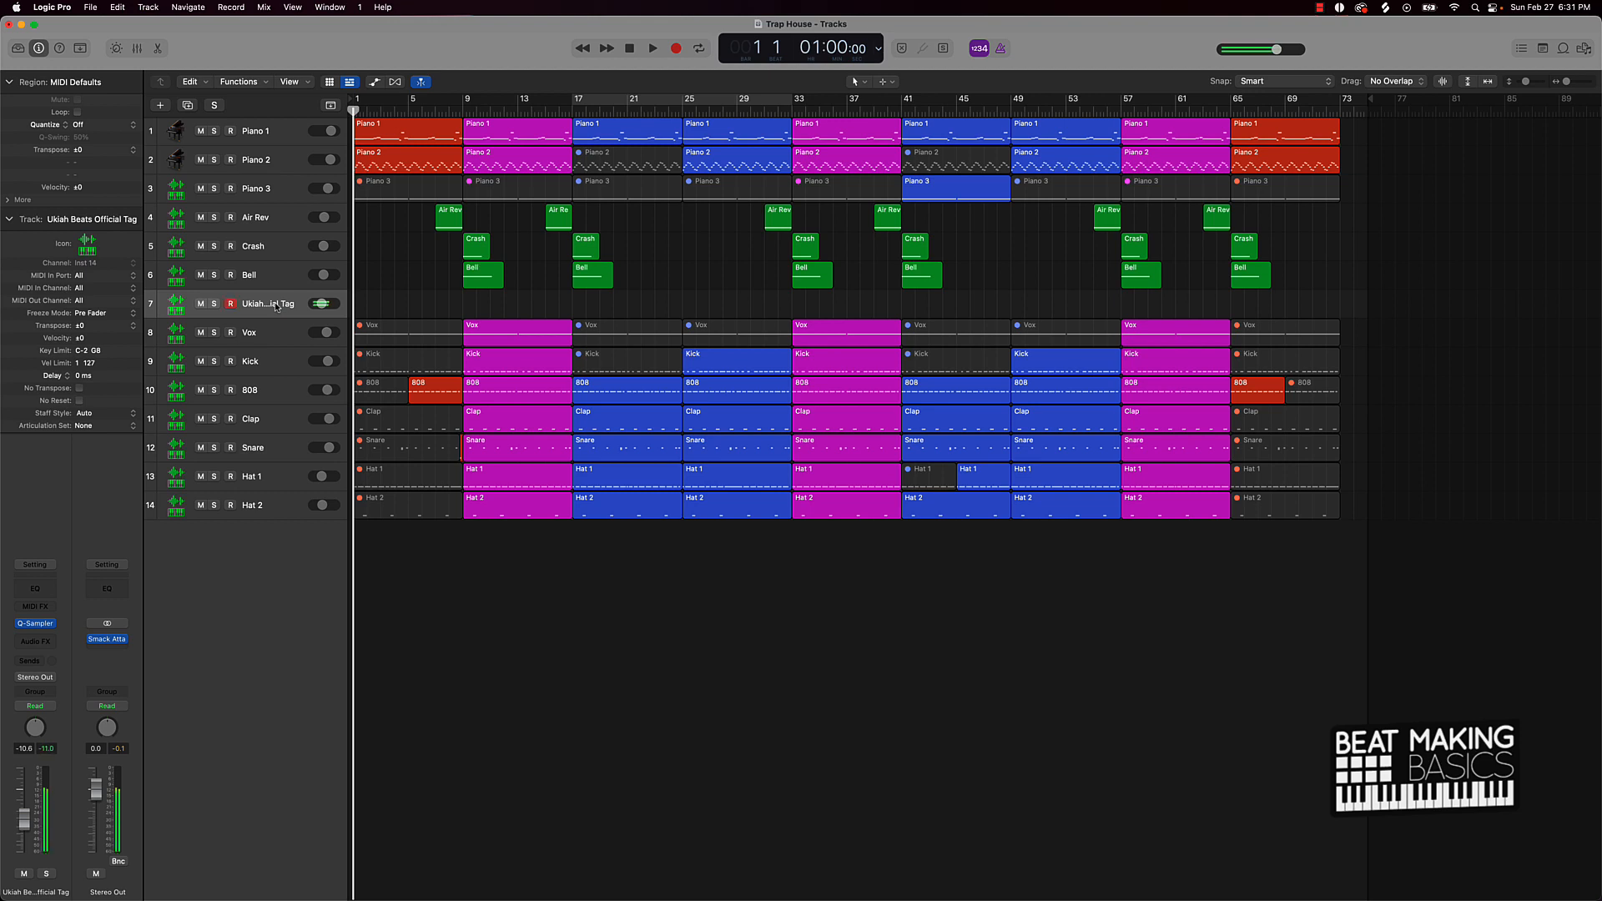
left_click(35, 623)
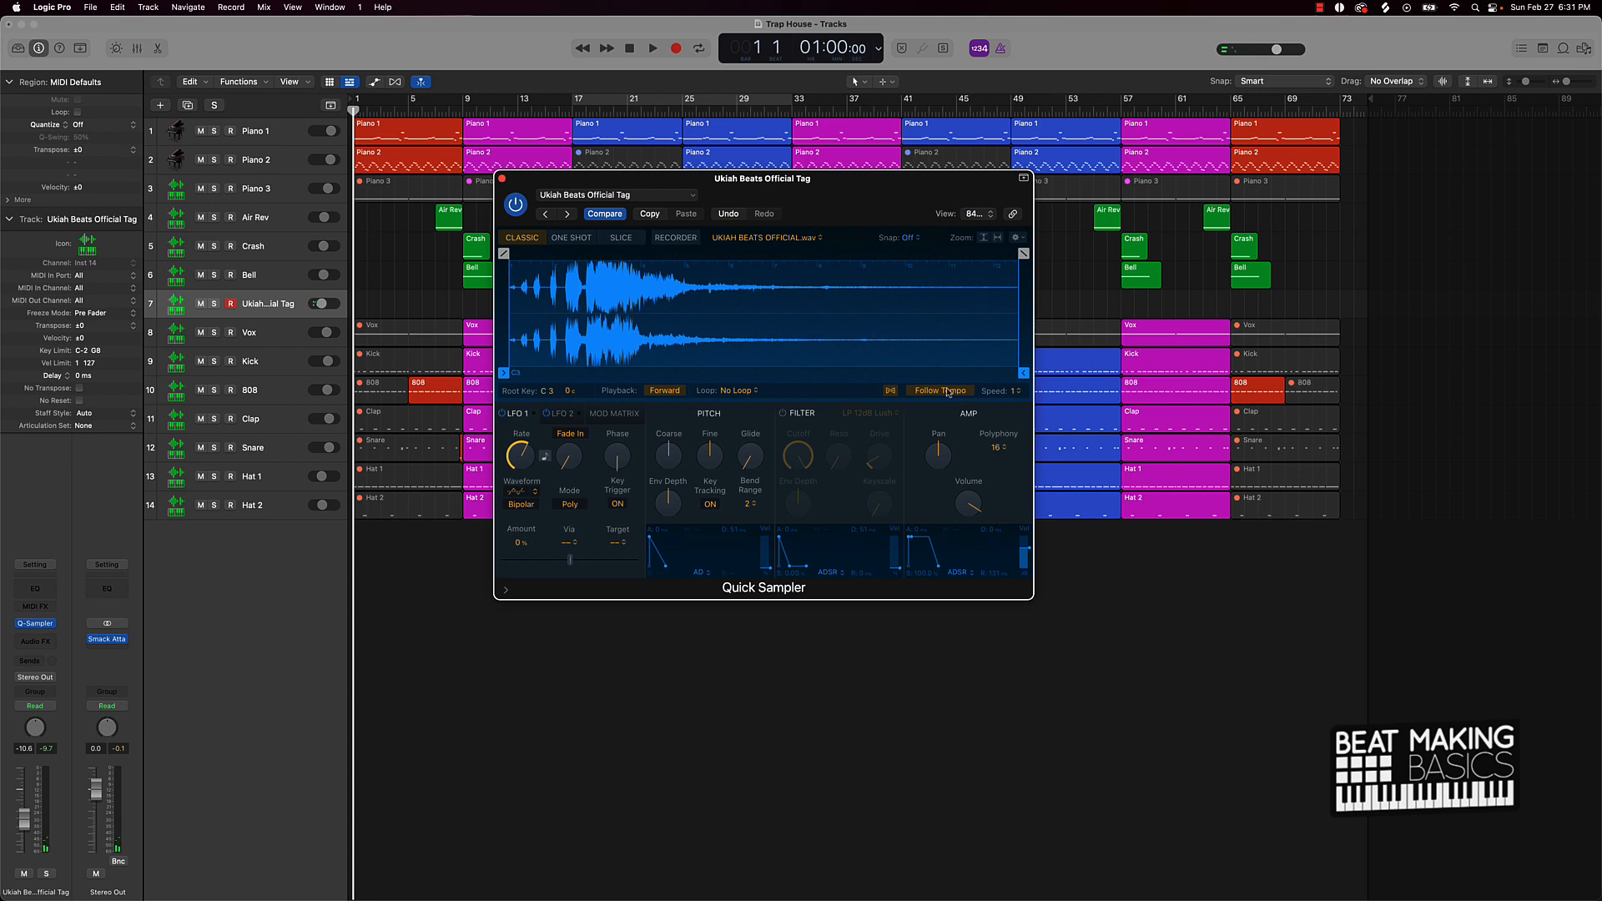
left_click(891, 391)
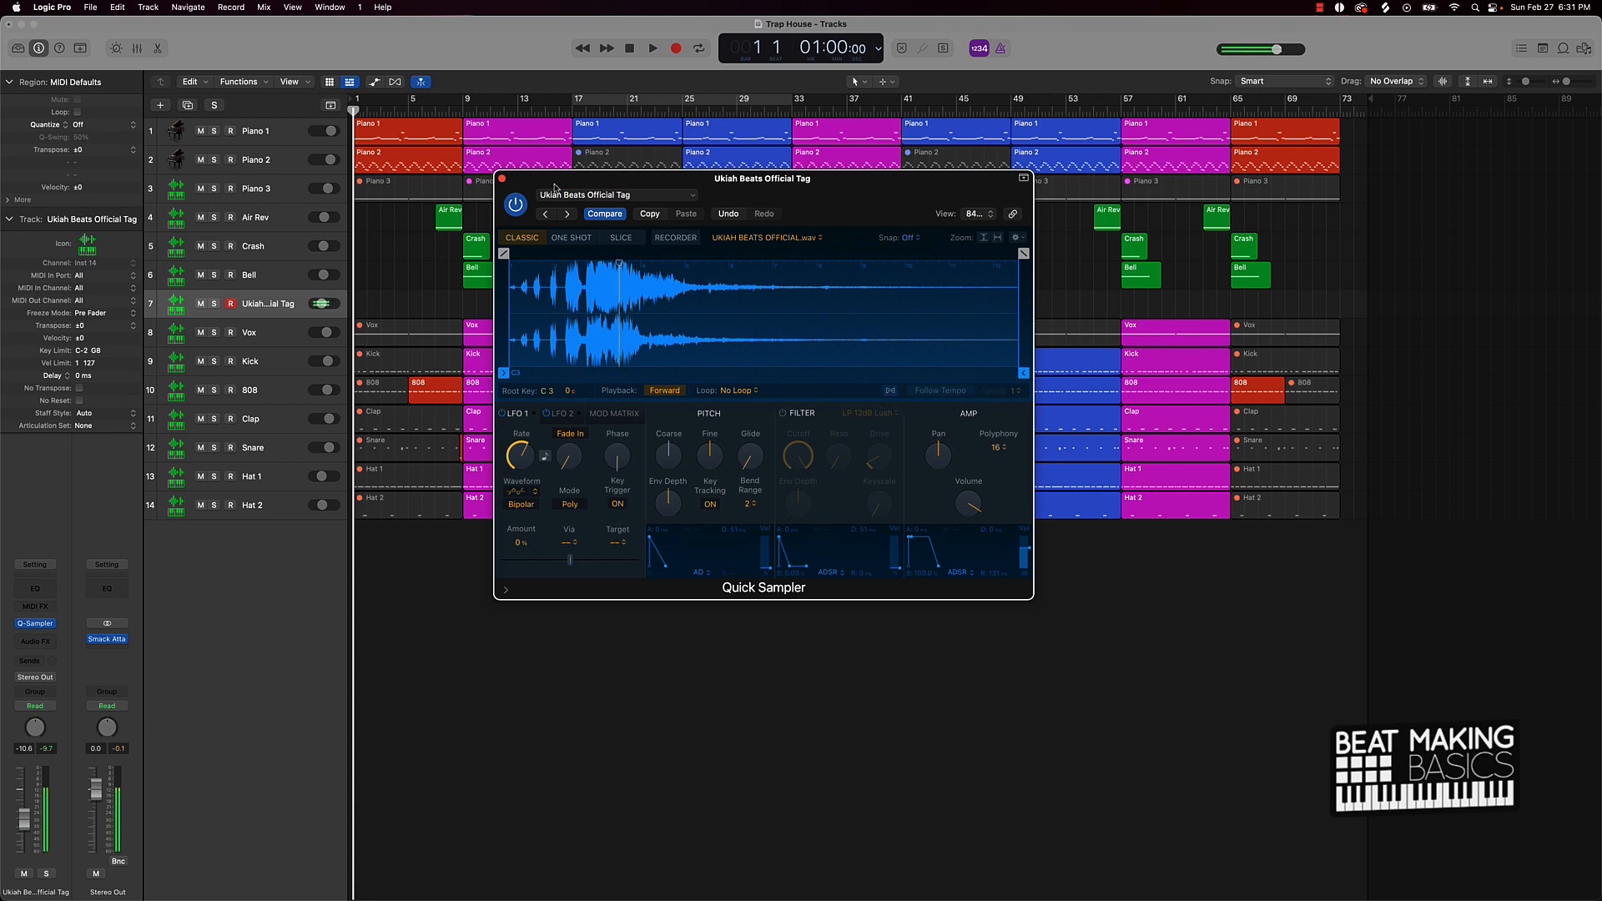
left_click(502, 178)
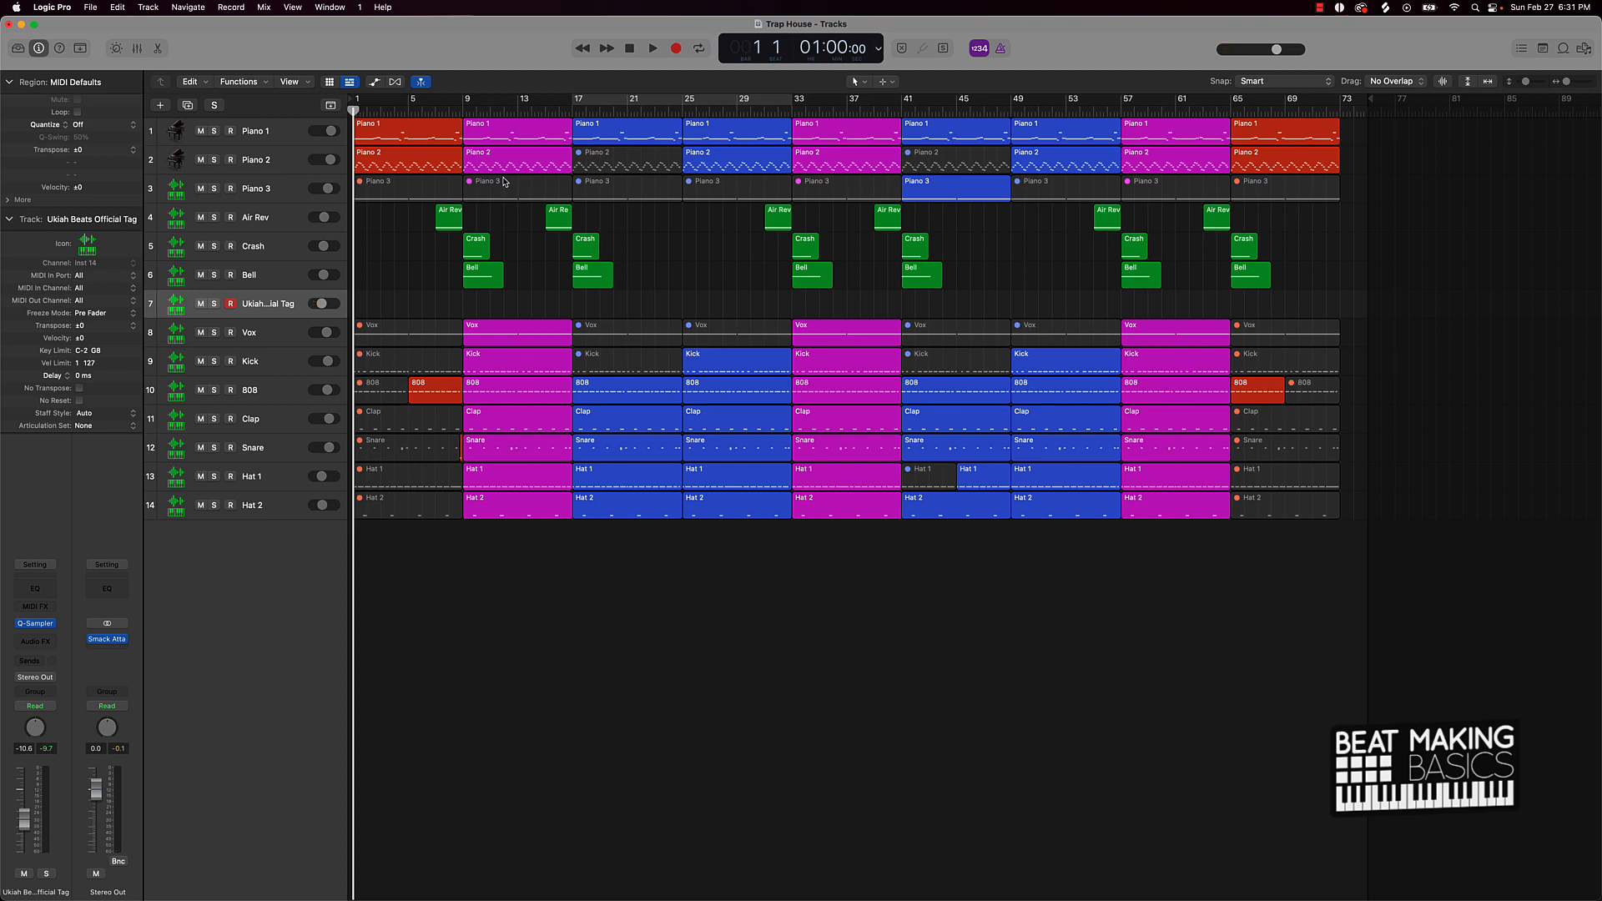
Step: Show the on-screen piano keyboard and record one long C3 tag note from about bar 3 on the tag track
key("super+k")
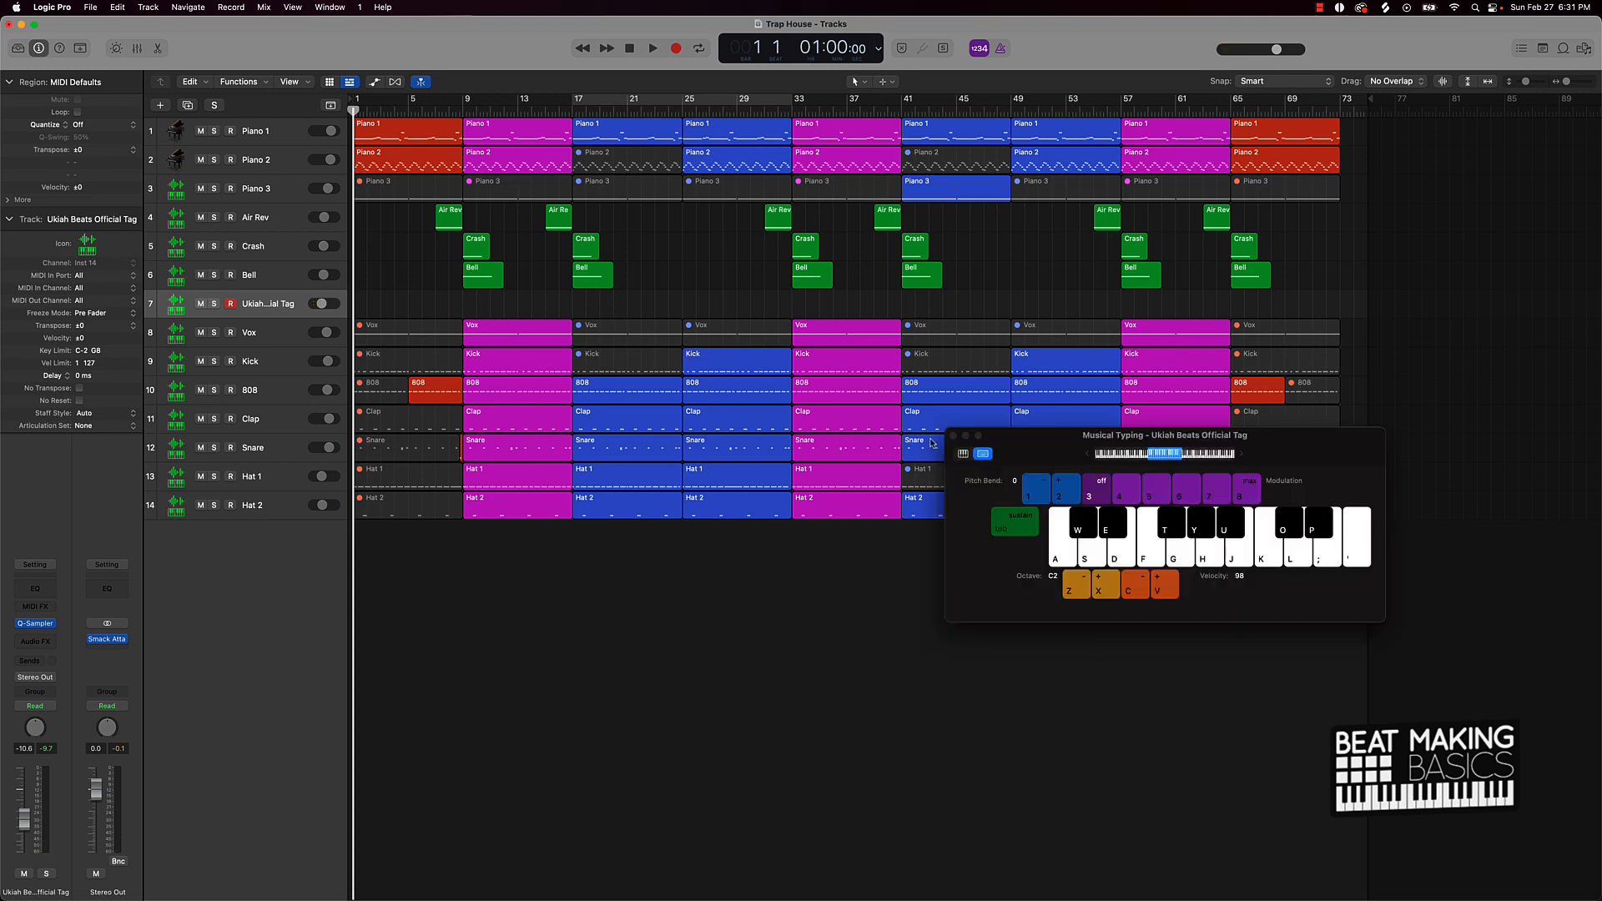
left_click(963, 453)
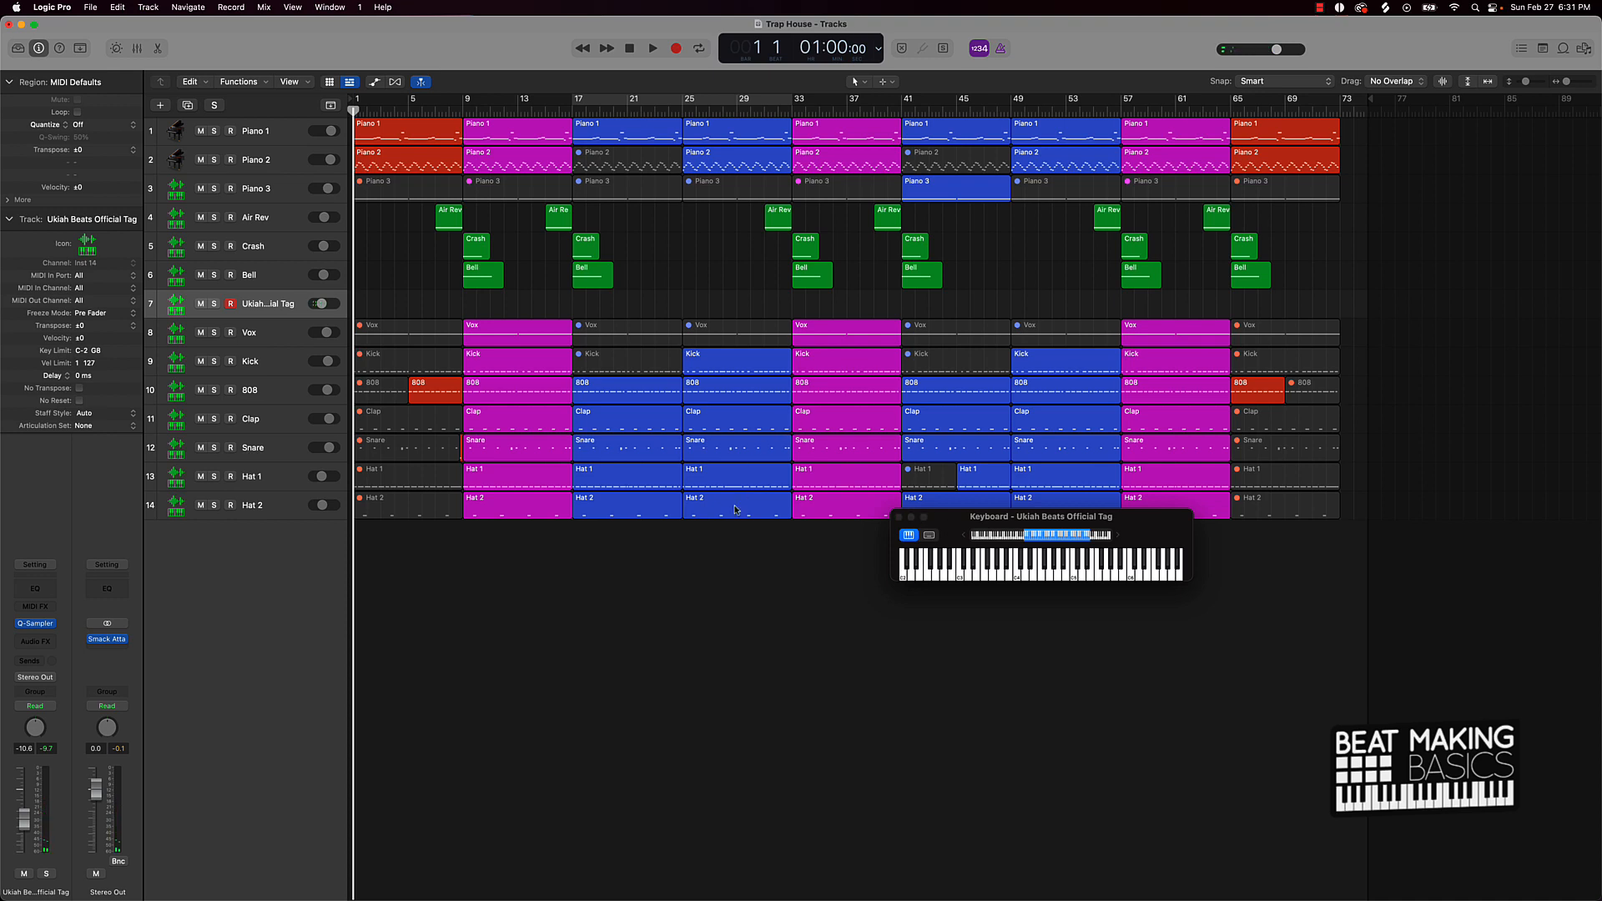
key("r")
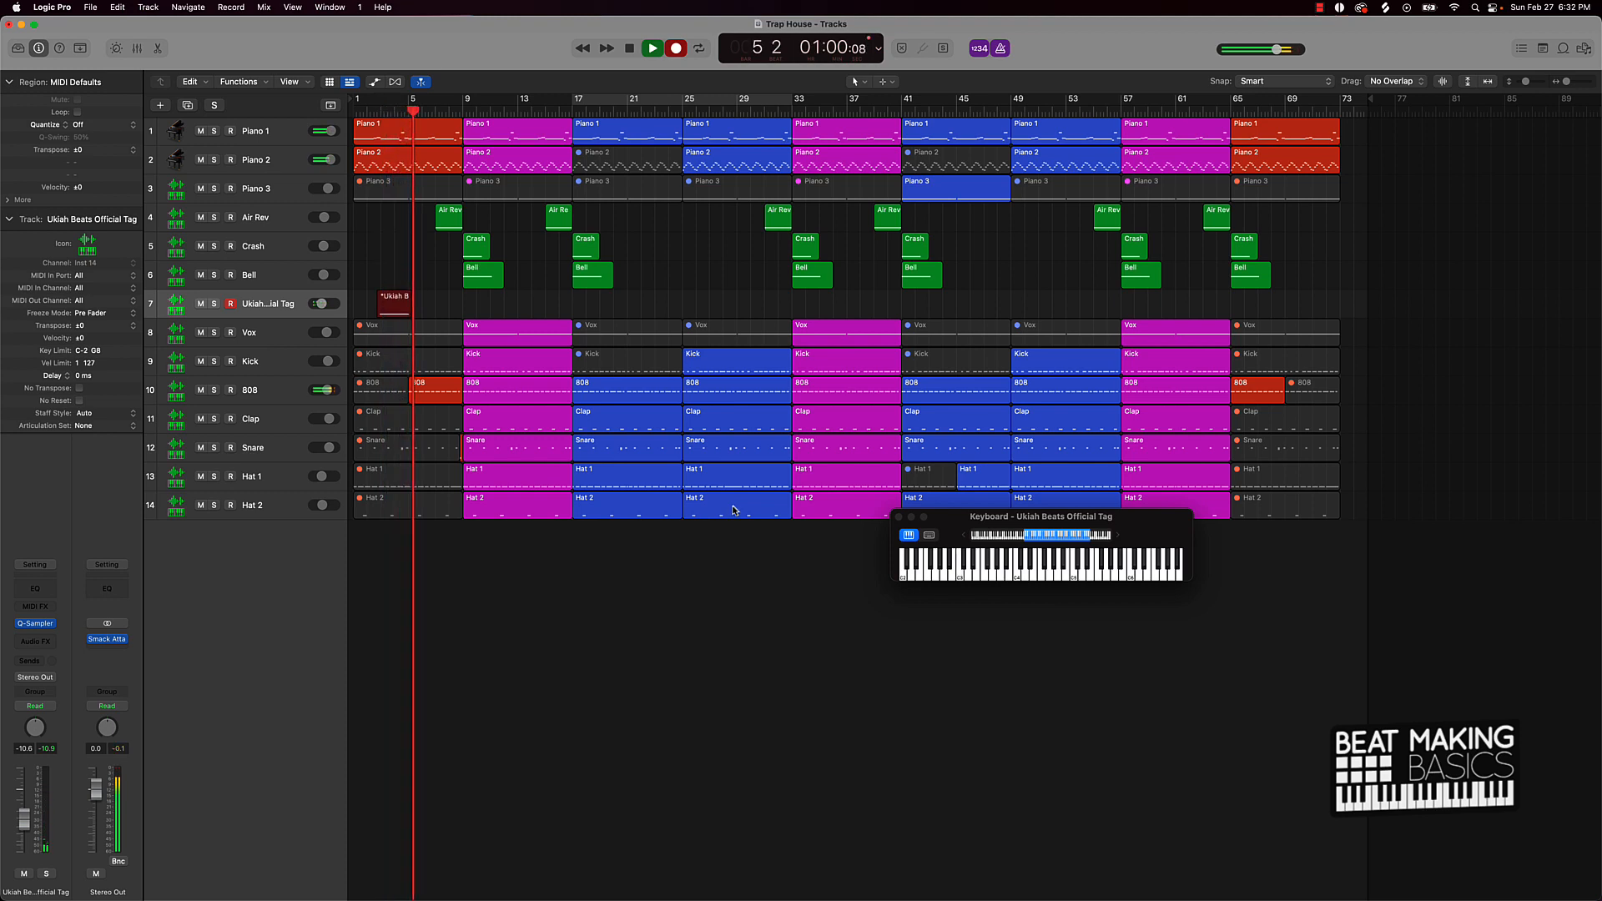
left_click(675, 47)
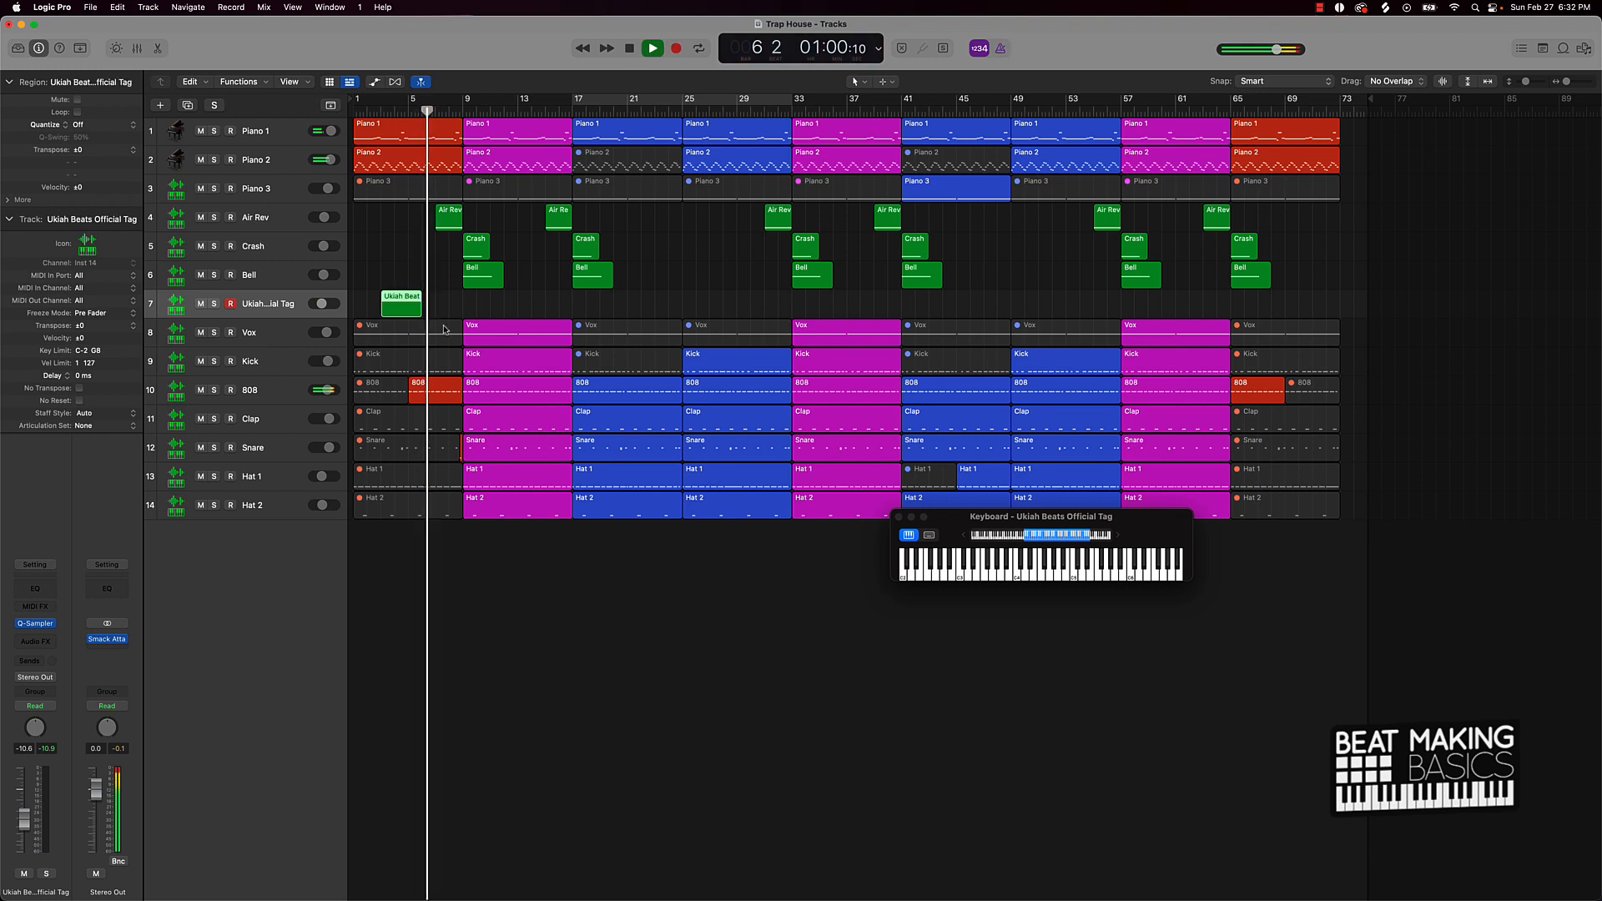
Step: Inspect the recorded tag note in the Piano Roll and extend the start of its region back to bar 1
double_click(411, 308)
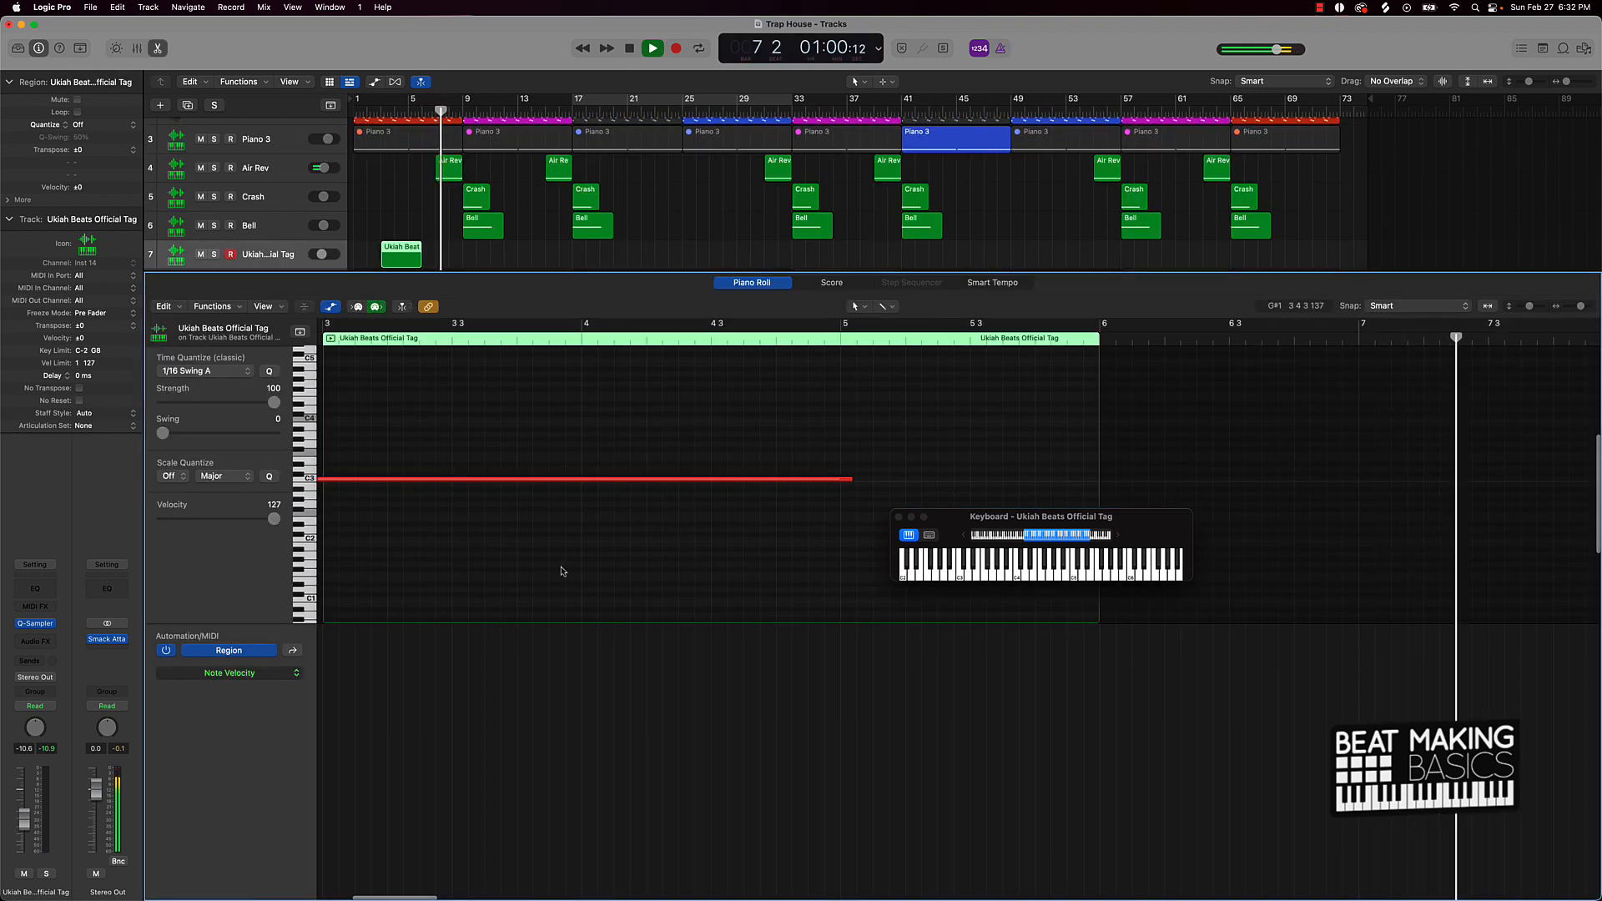
scroll(392, 484, "left", 2)
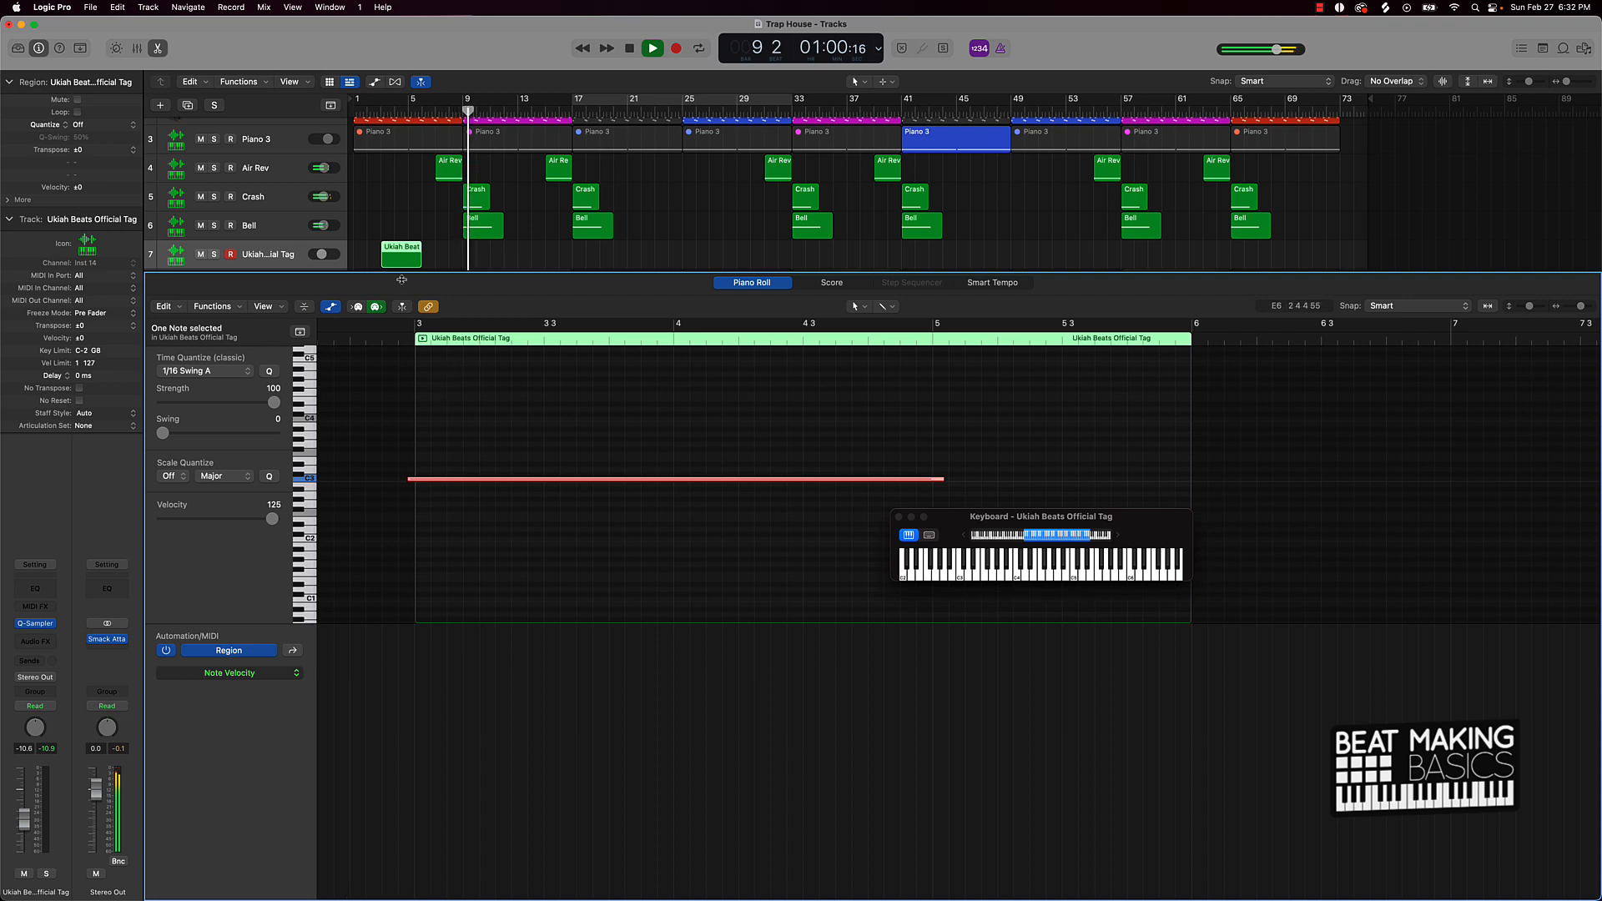
left_click_drag(380, 257, 354, 257)
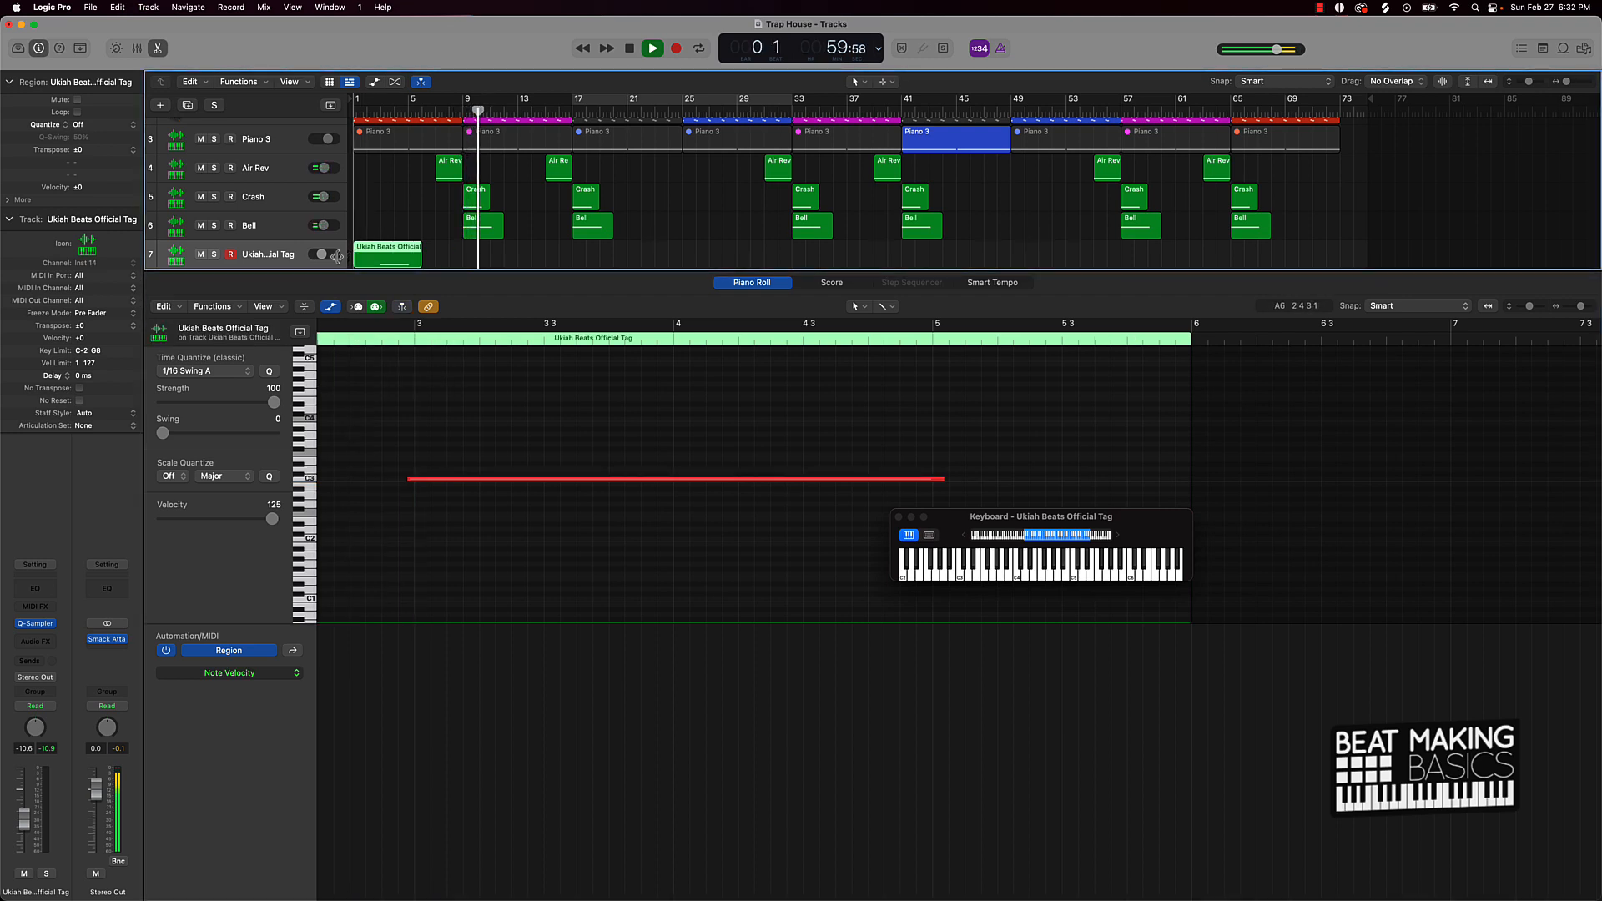
left_click(472, 264)
key("e")
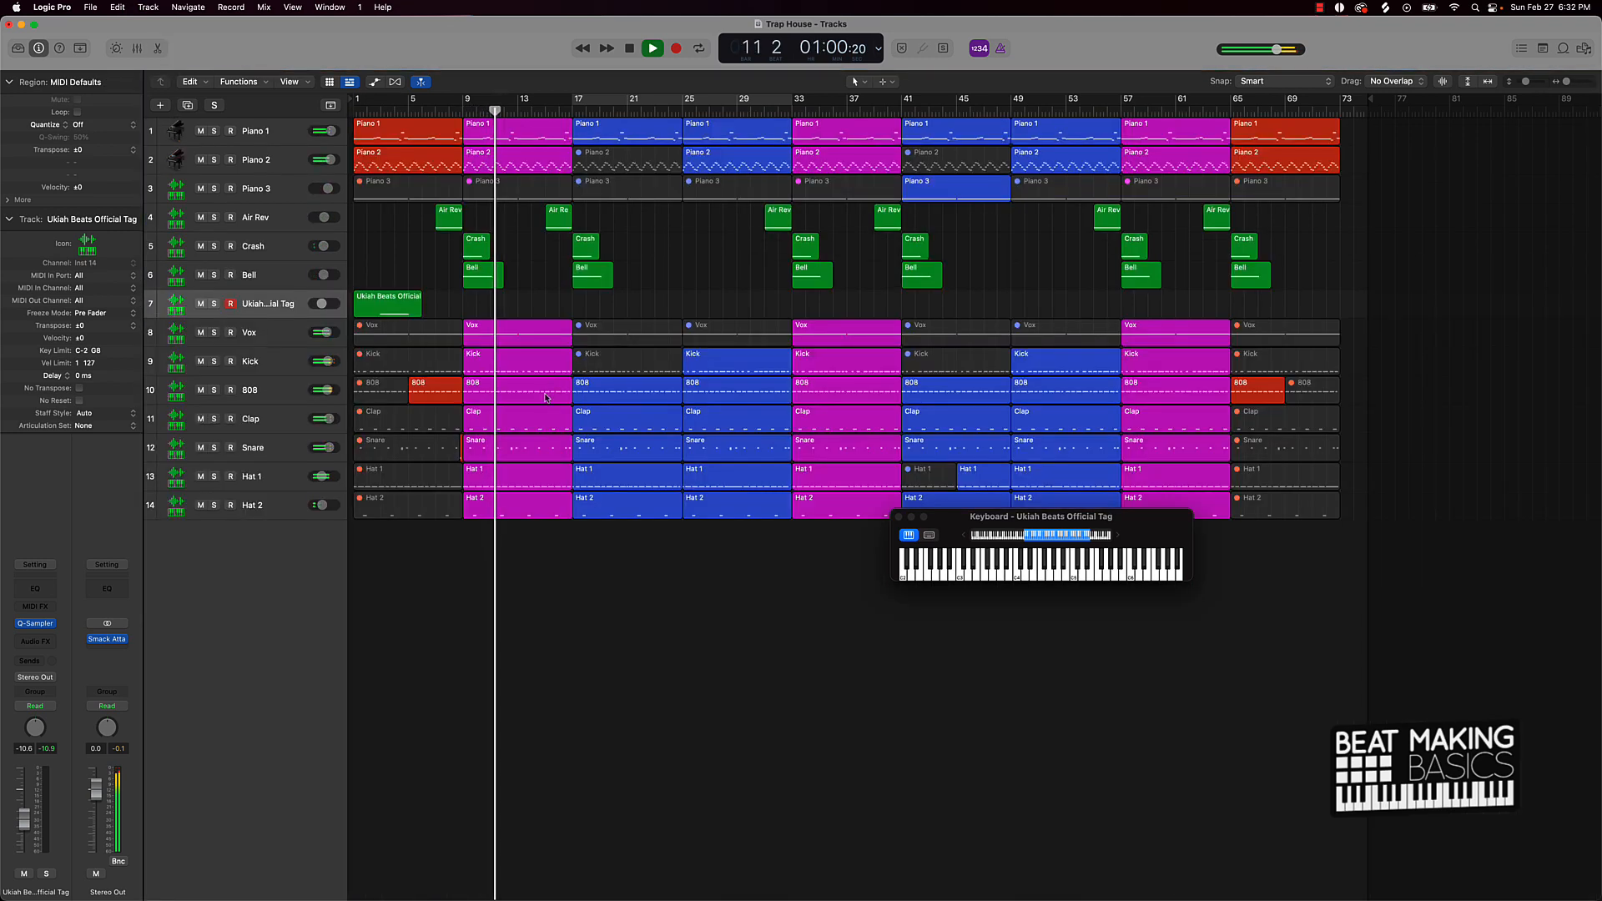
Step: Stop playback, close the on-screen keyboard, return the playhead to the start and disarm the tag track for recording
key("space")
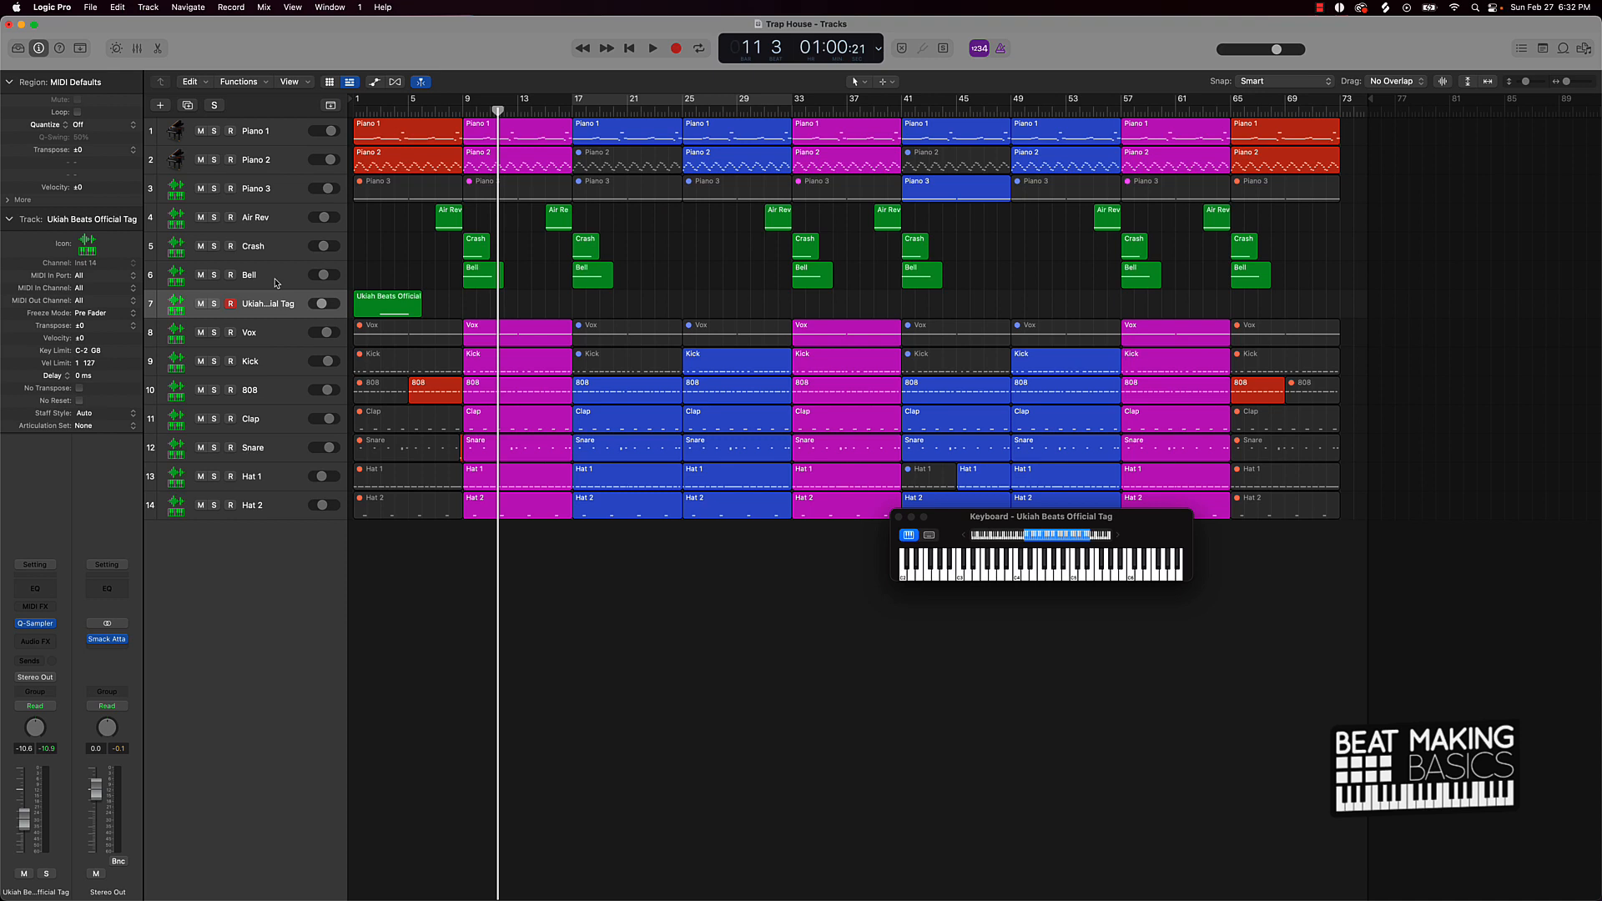
left_click(899, 516)
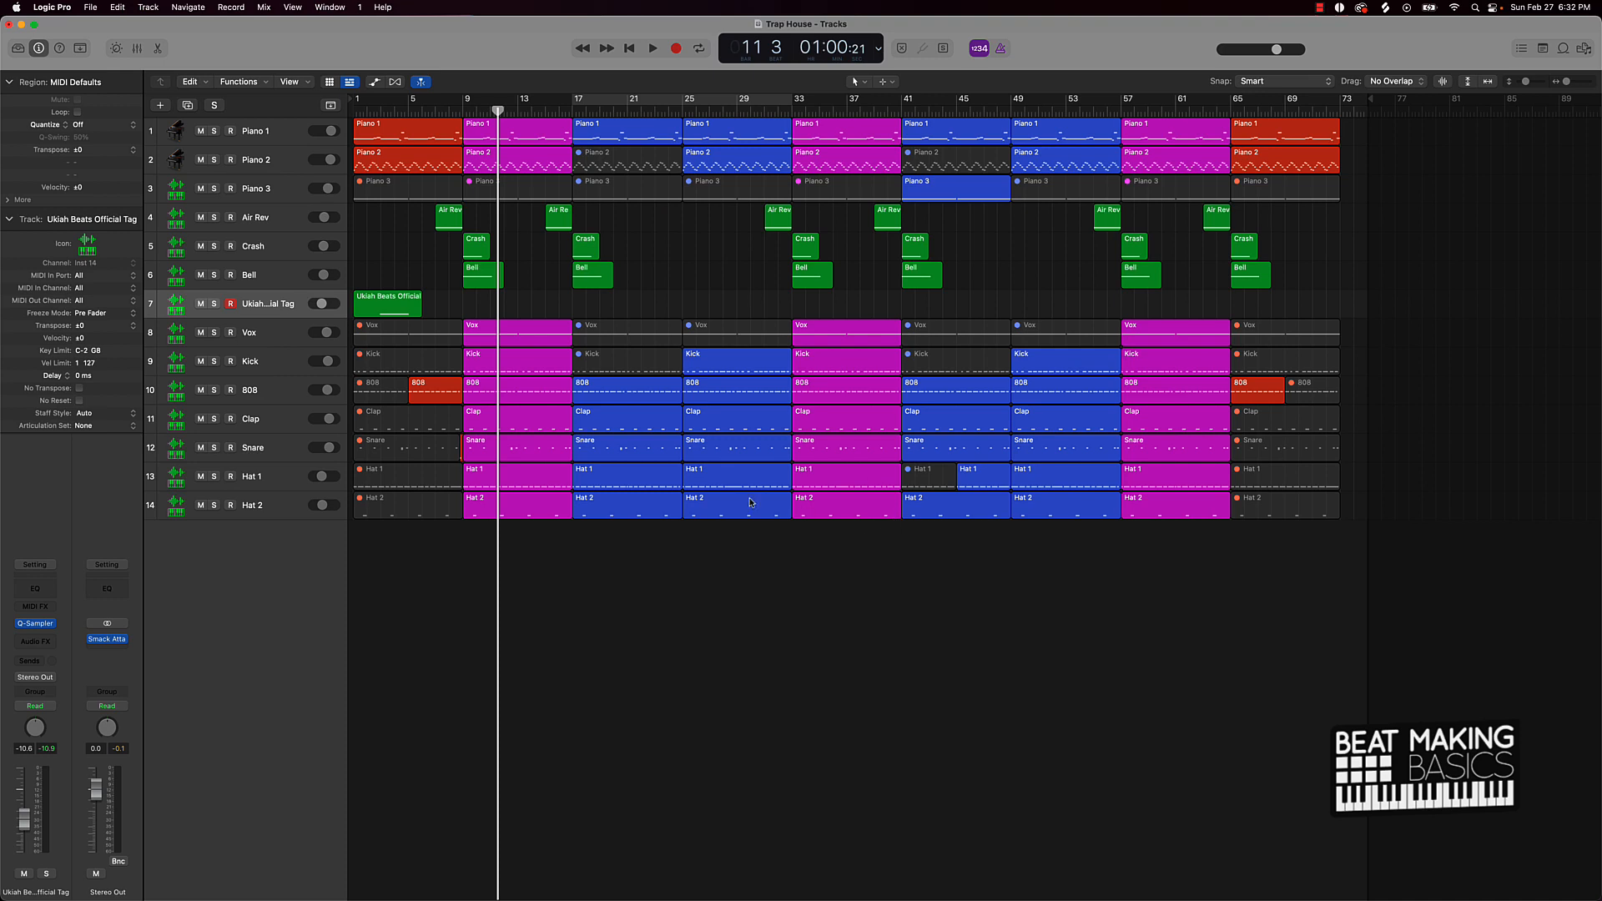
key("Return")
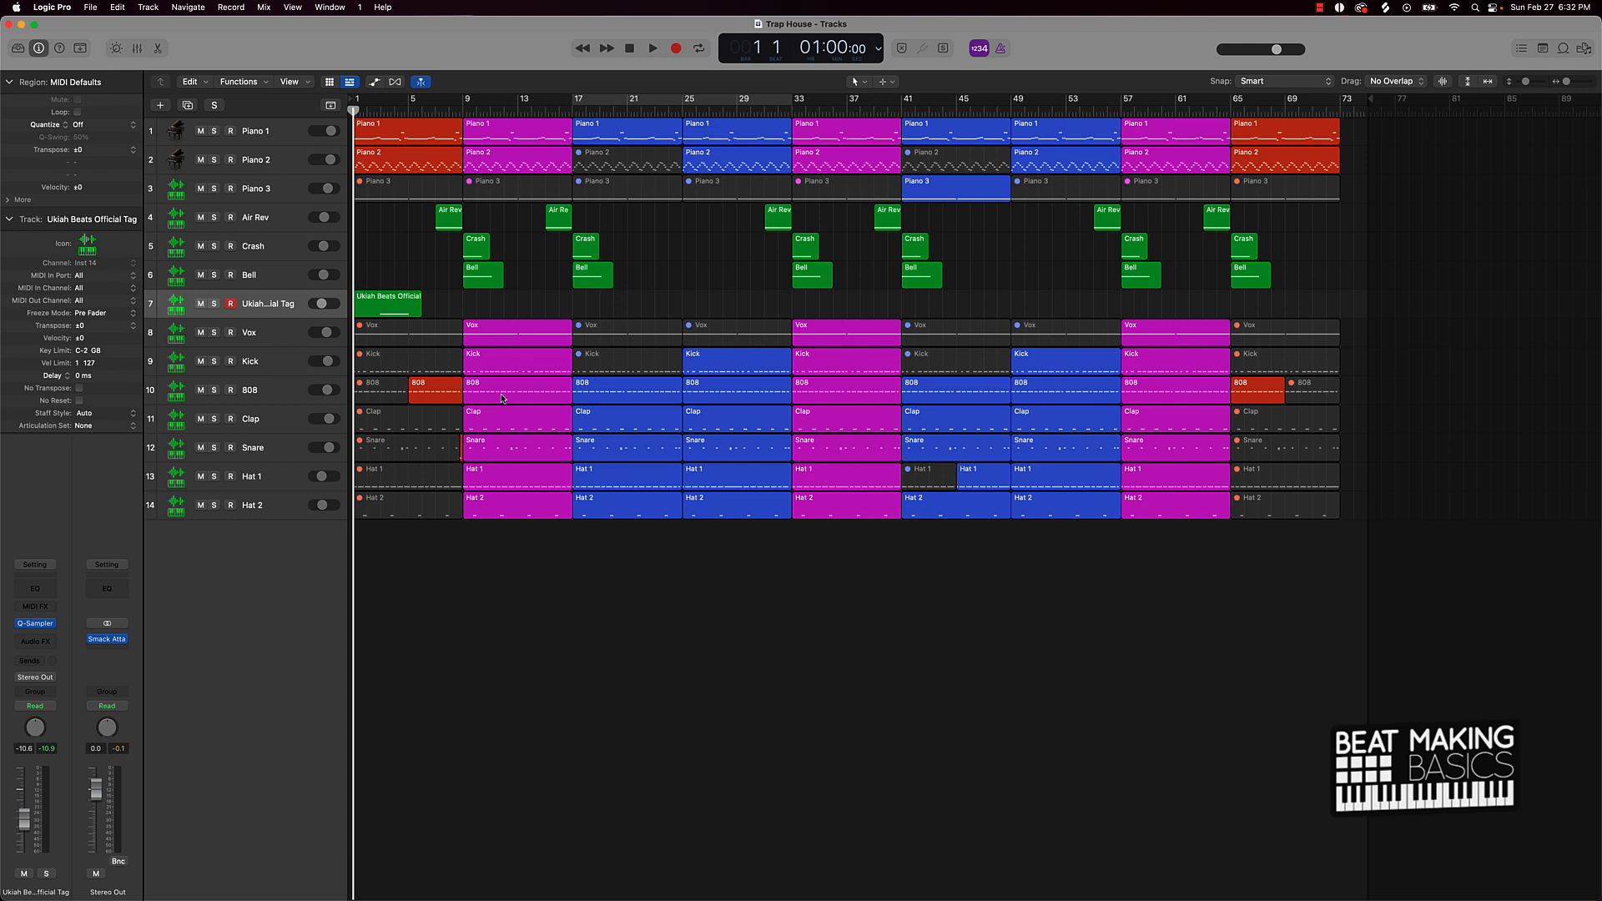
left_click(230, 304)
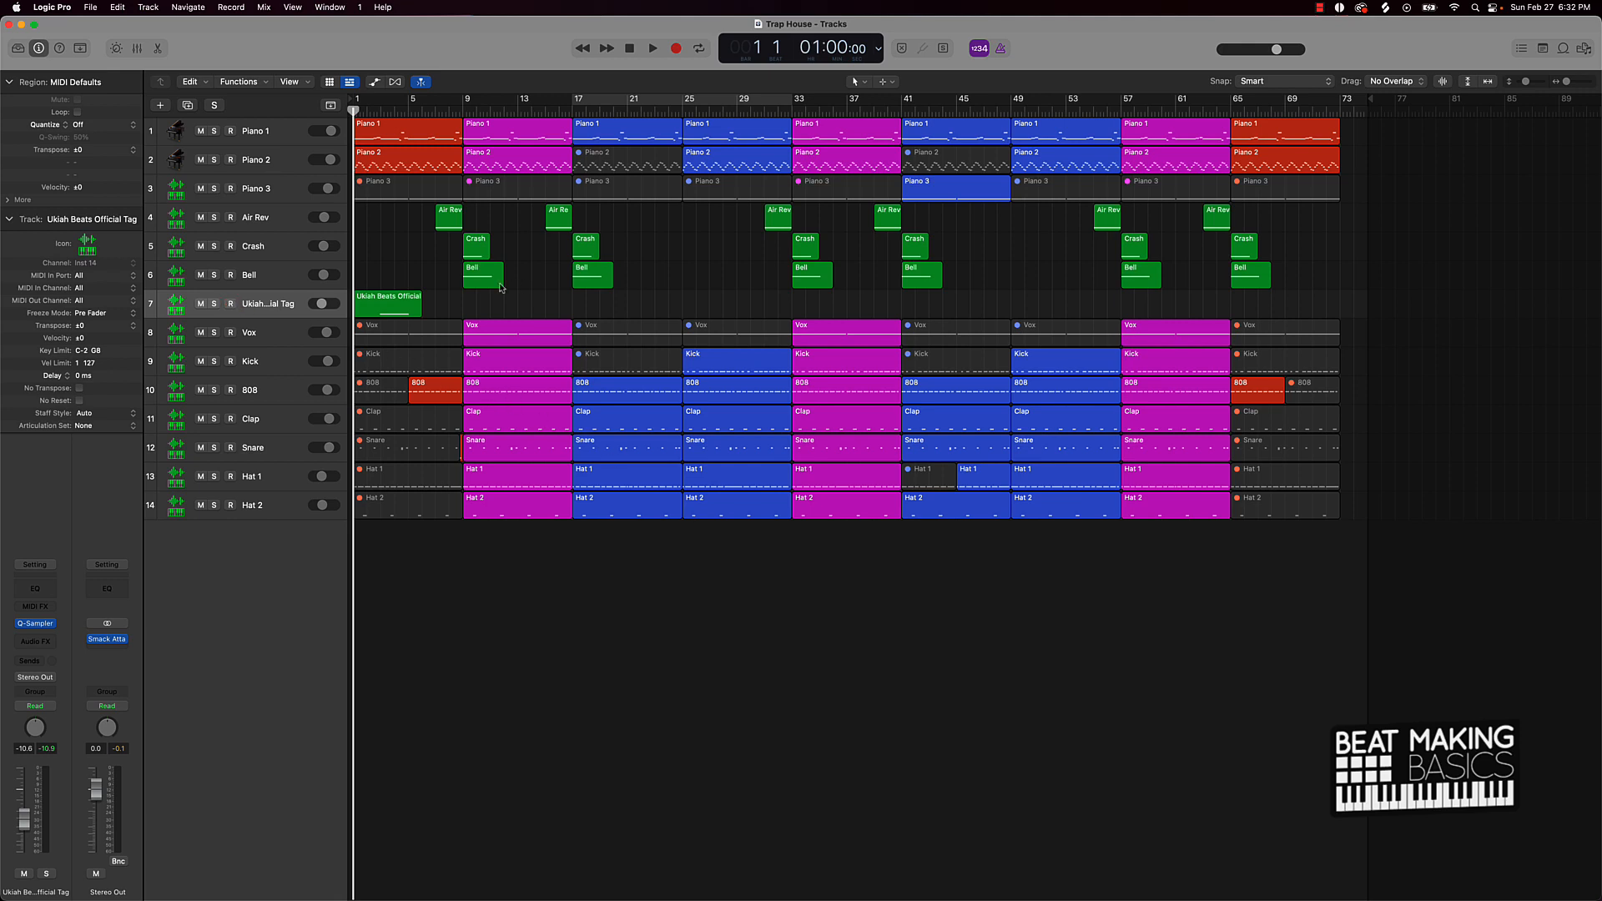